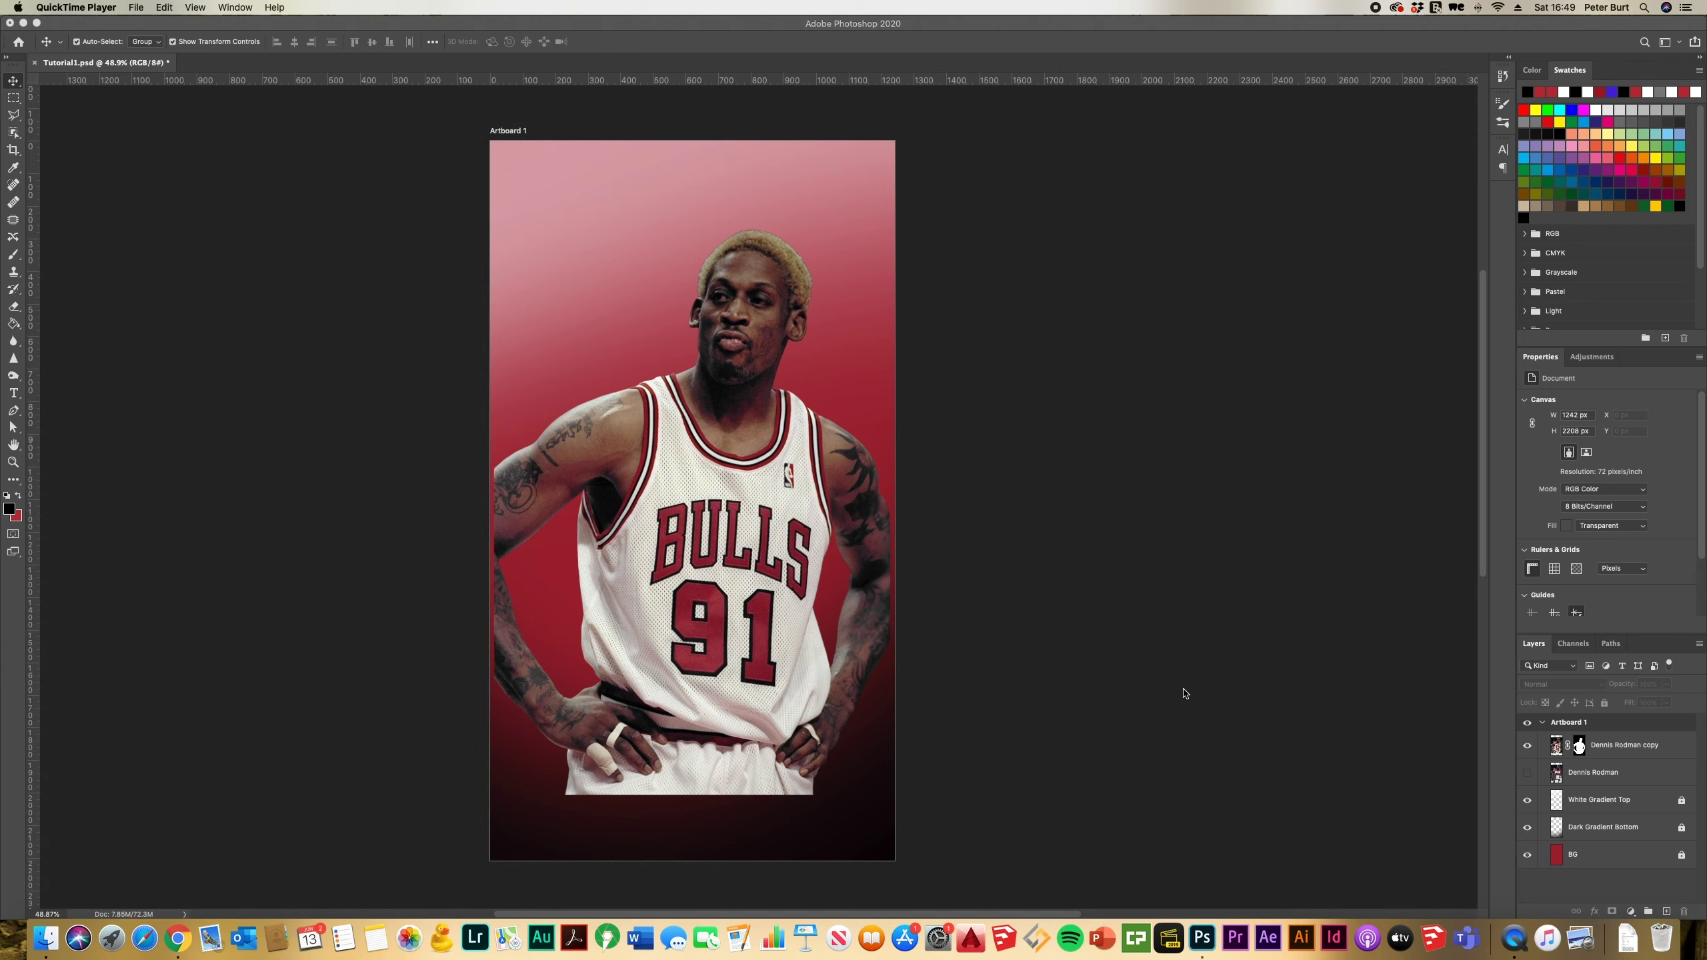
- Move the player cutout down to the artboard's lower edge and enlarge it to about 107%, centred horizontally
{"action": "left_click", "coordinate": [1616, 745]}
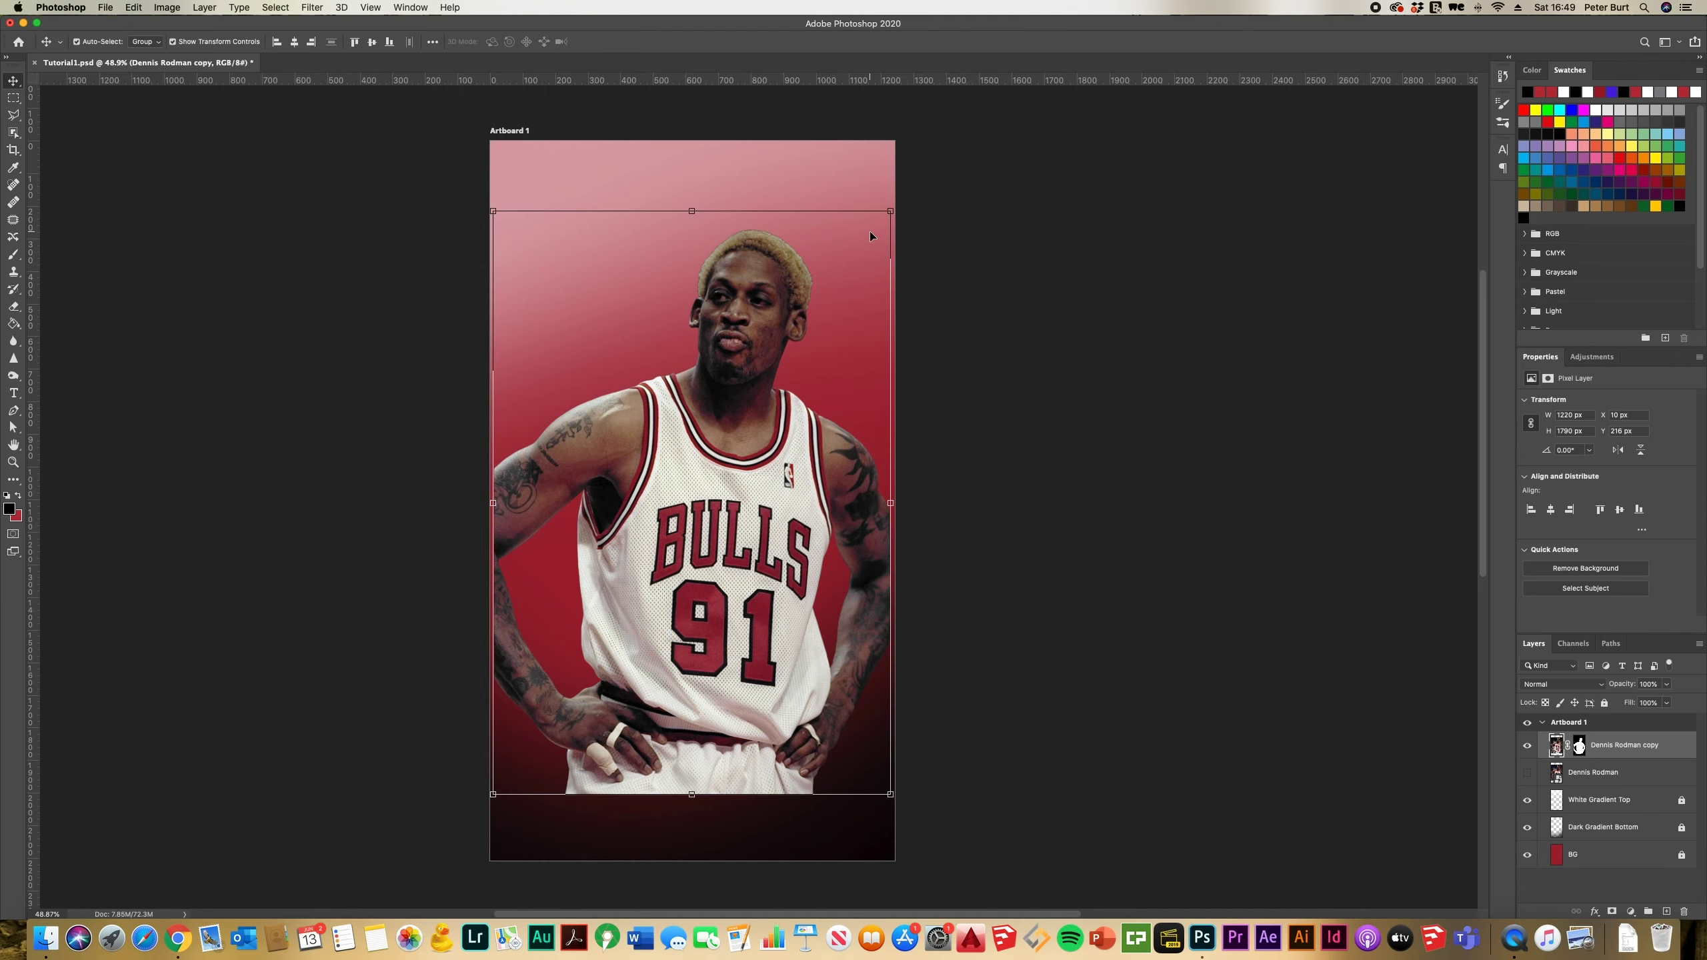
{"action": "left_click_drag", "start_coordinate": [669, 548], "coordinate": [668, 616]}
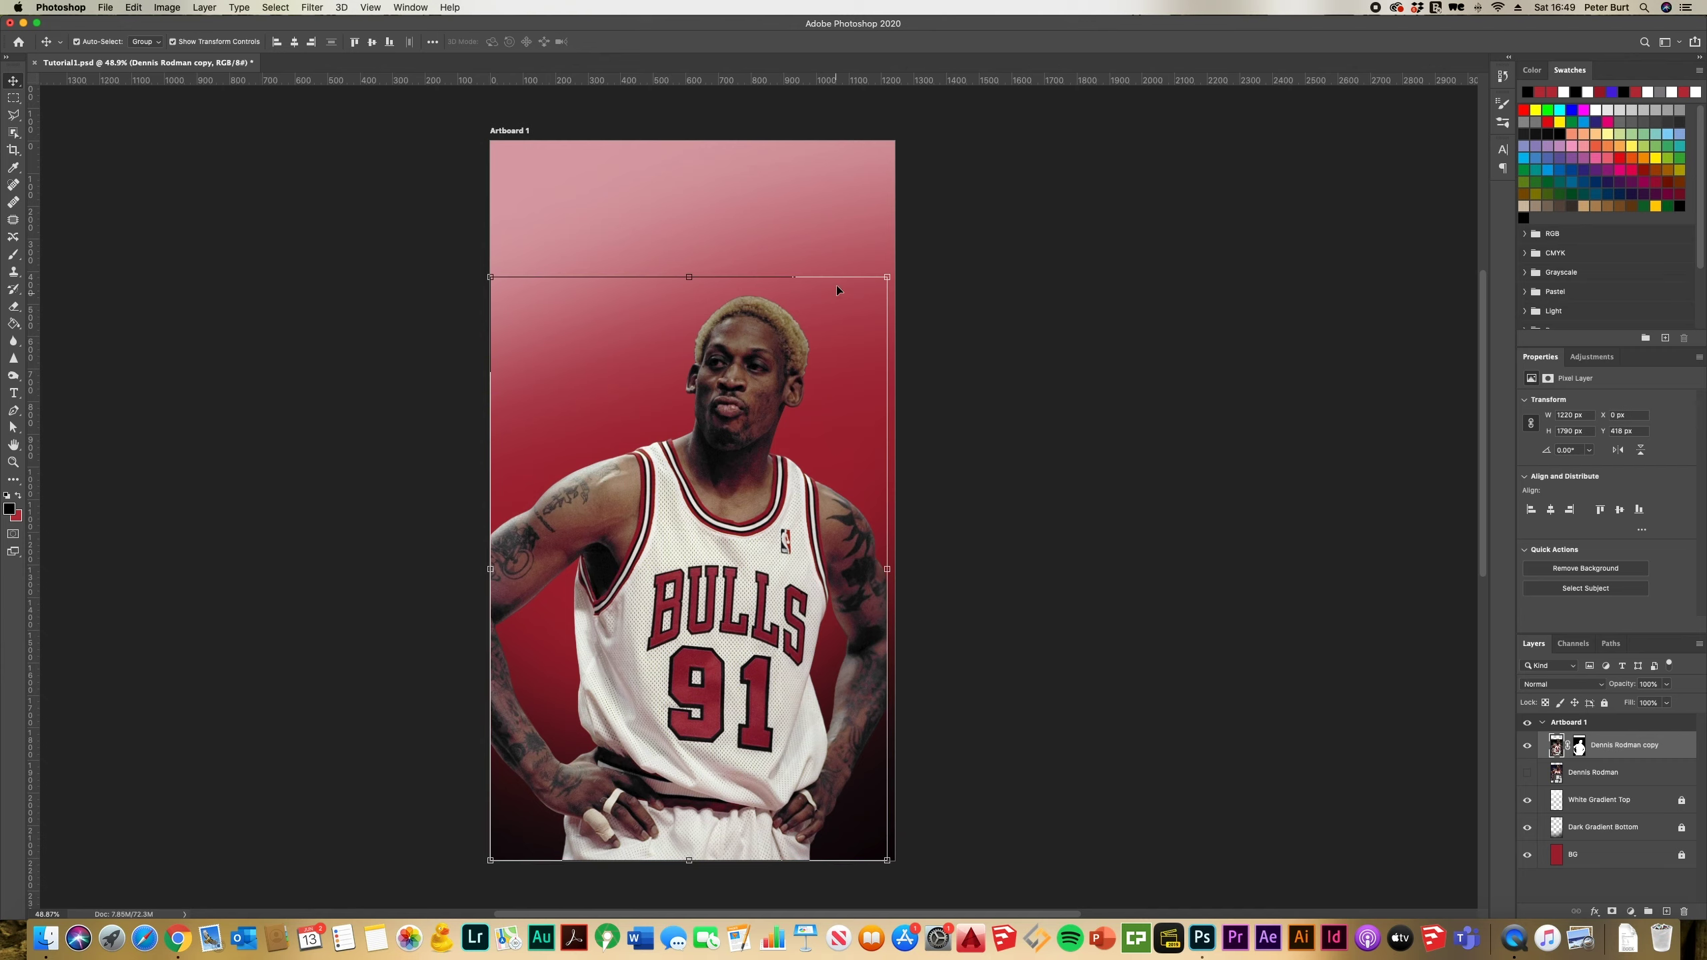
{"action": "left_click_drag", "start_coordinate": [888, 276], "coordinate": [923, 233]}
{"action": "left_click_drag", "start_coordinate": [758, 541], "coordinate": [739, 536]}
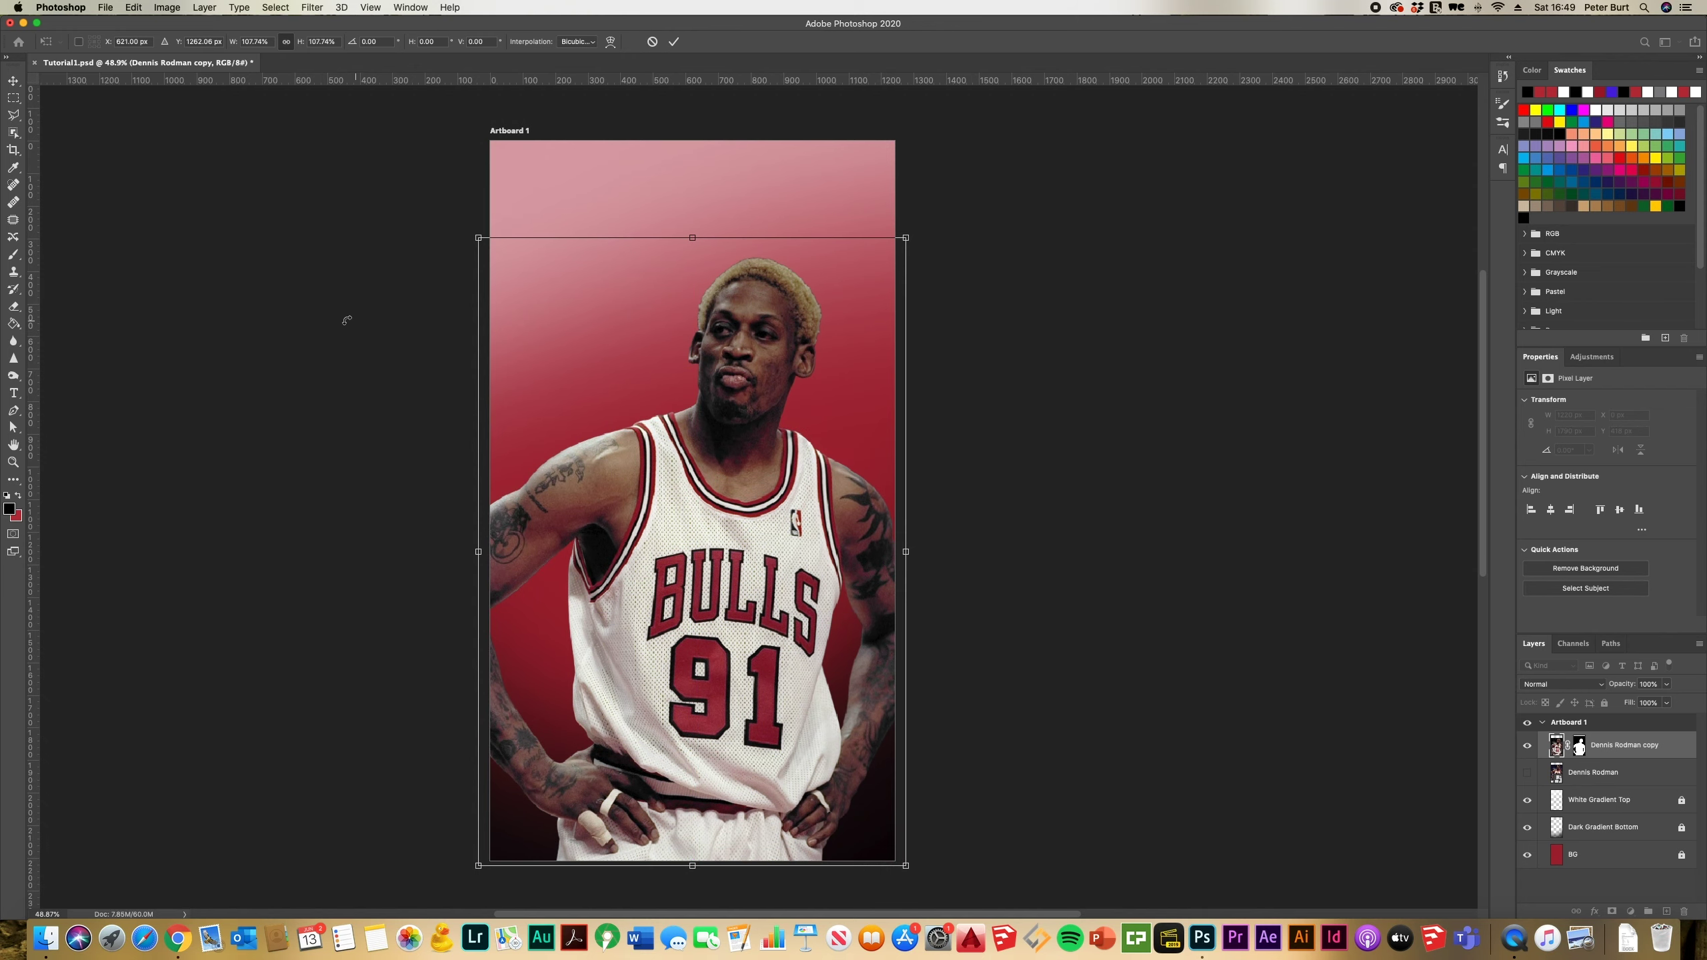
{"action": "left_click", "coordinate": [13, 81]}
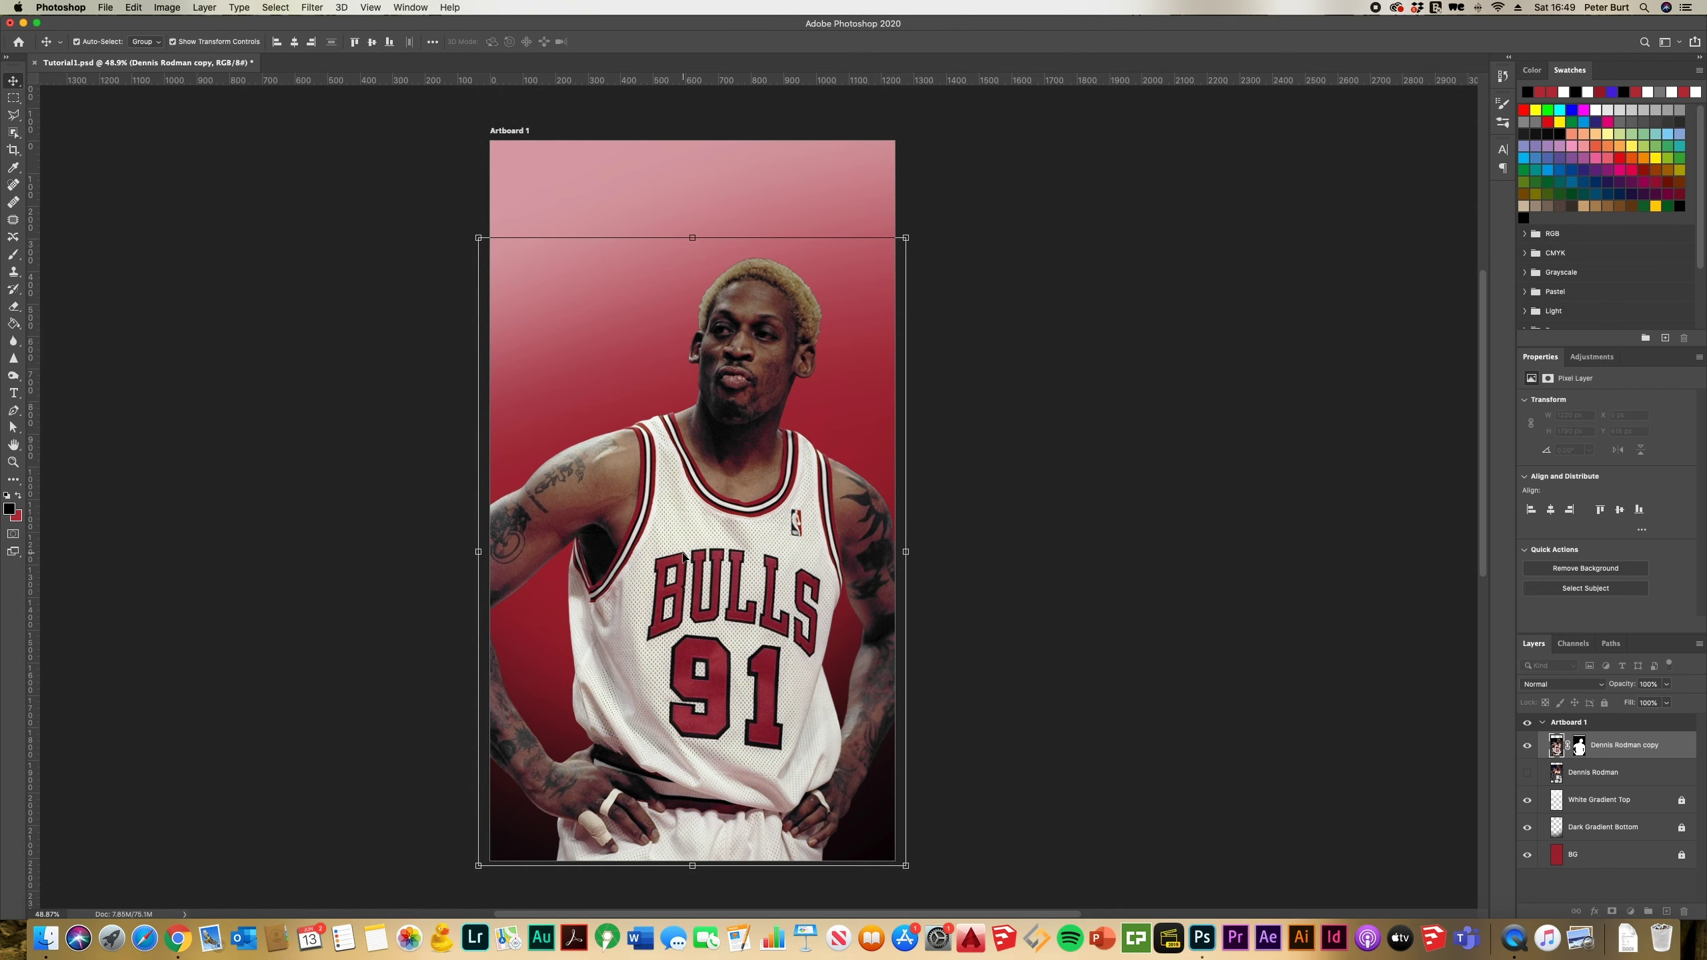
- Shrink the player cutout slightly, to about 99%, keeping its lower edge at the artboard's bottom, and deselect it
{"action": "left_click_drag", "start_coordinate": [684, 556], "coordinate": [684, 556]}
{"action": "left_click_drag", "start_coordinate": [479, 238], "coordinate": [484, 244]}
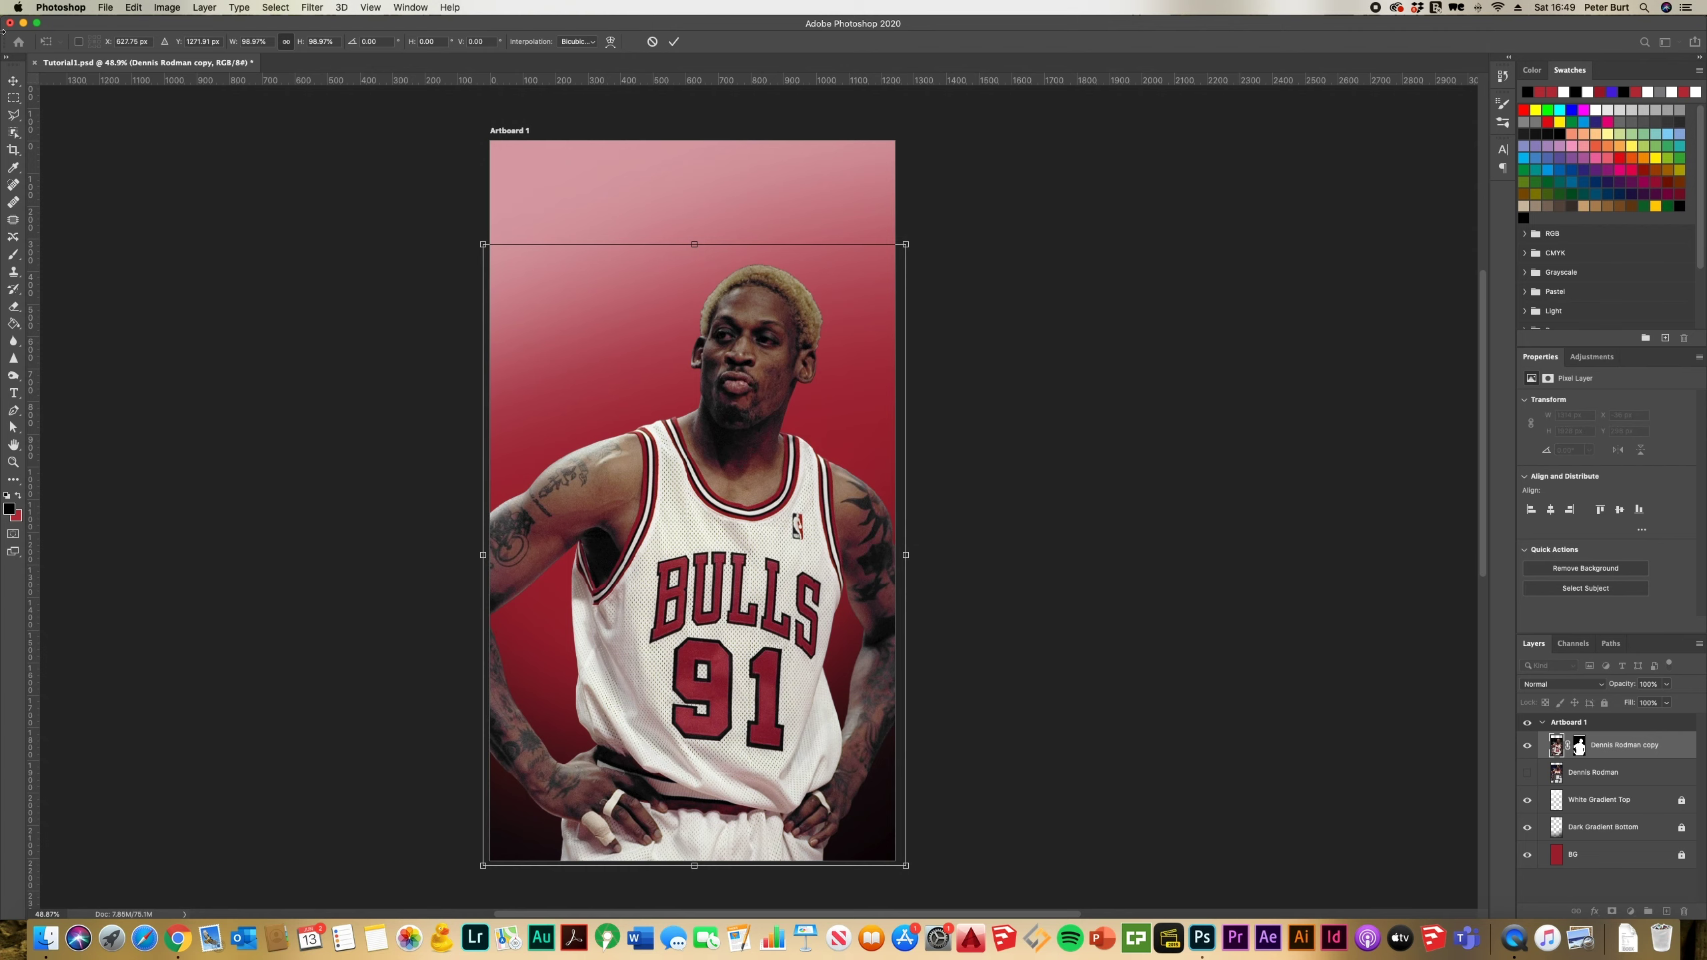
{"action": "left_click", "coordinate": [12, 81]}
{"action": "left_click", "coordinate": [1028, 508]}
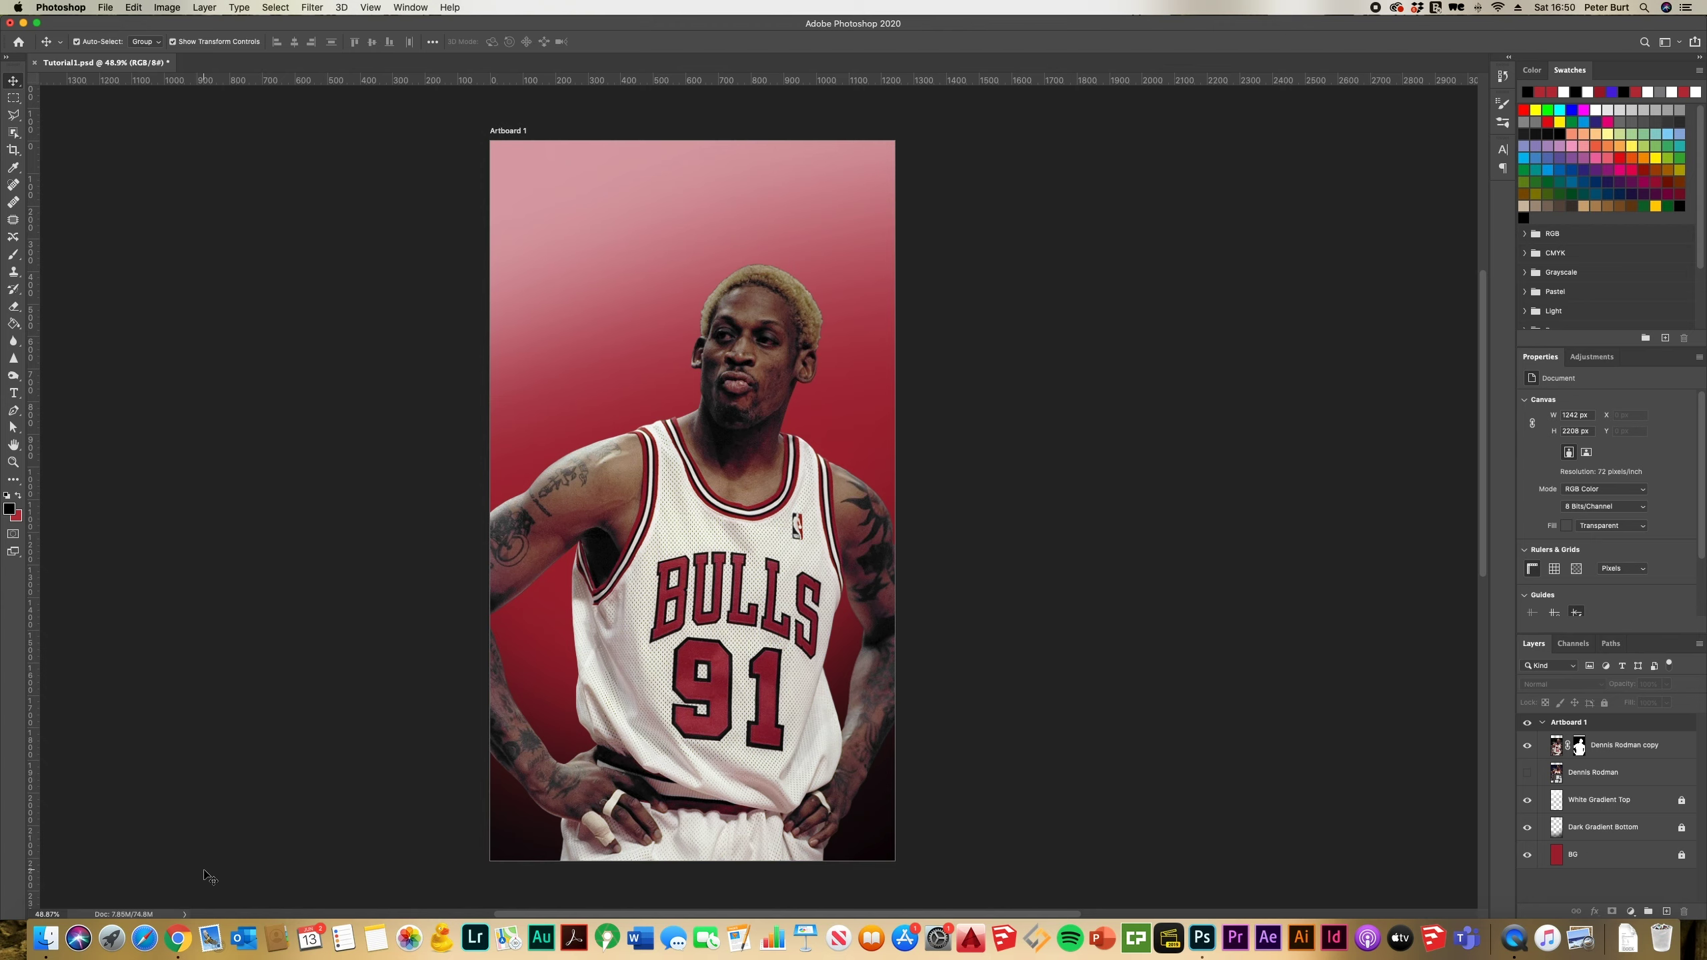
- Switch to Chrome and review the Grey Concrete Wall Texture page and its related textures on freestocktextures.com
{"action": "left_click", "coordinate": [188, 940]}
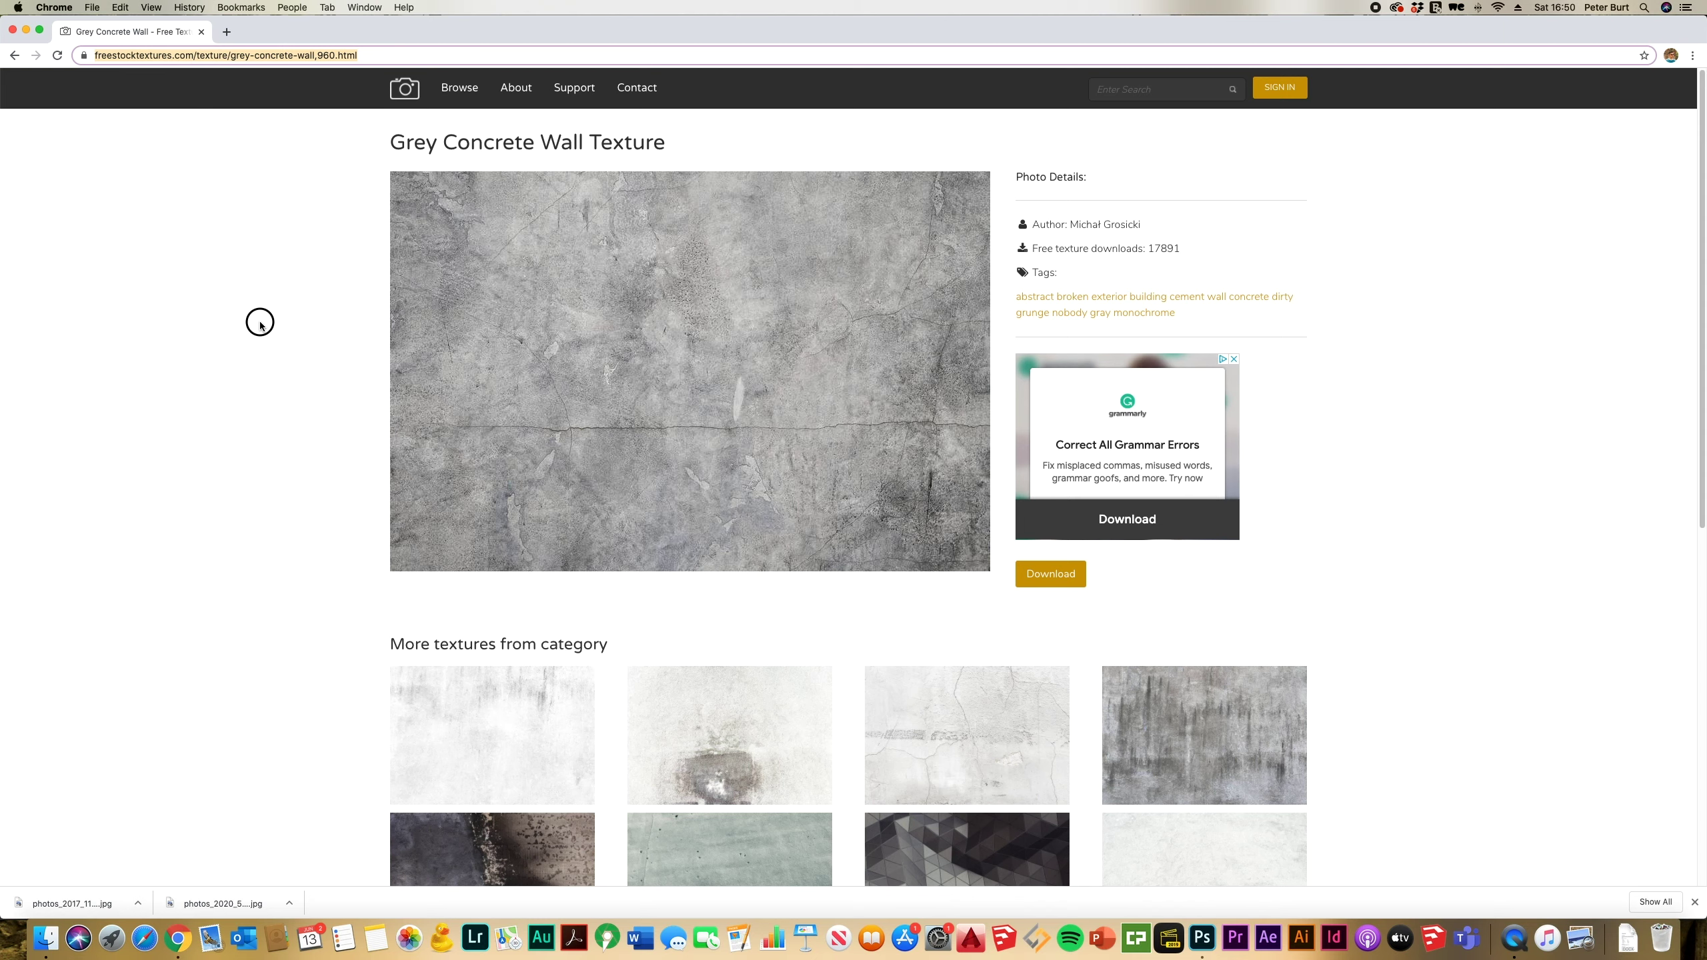
{"action": "left_click", "coordinate": [260, 326]}
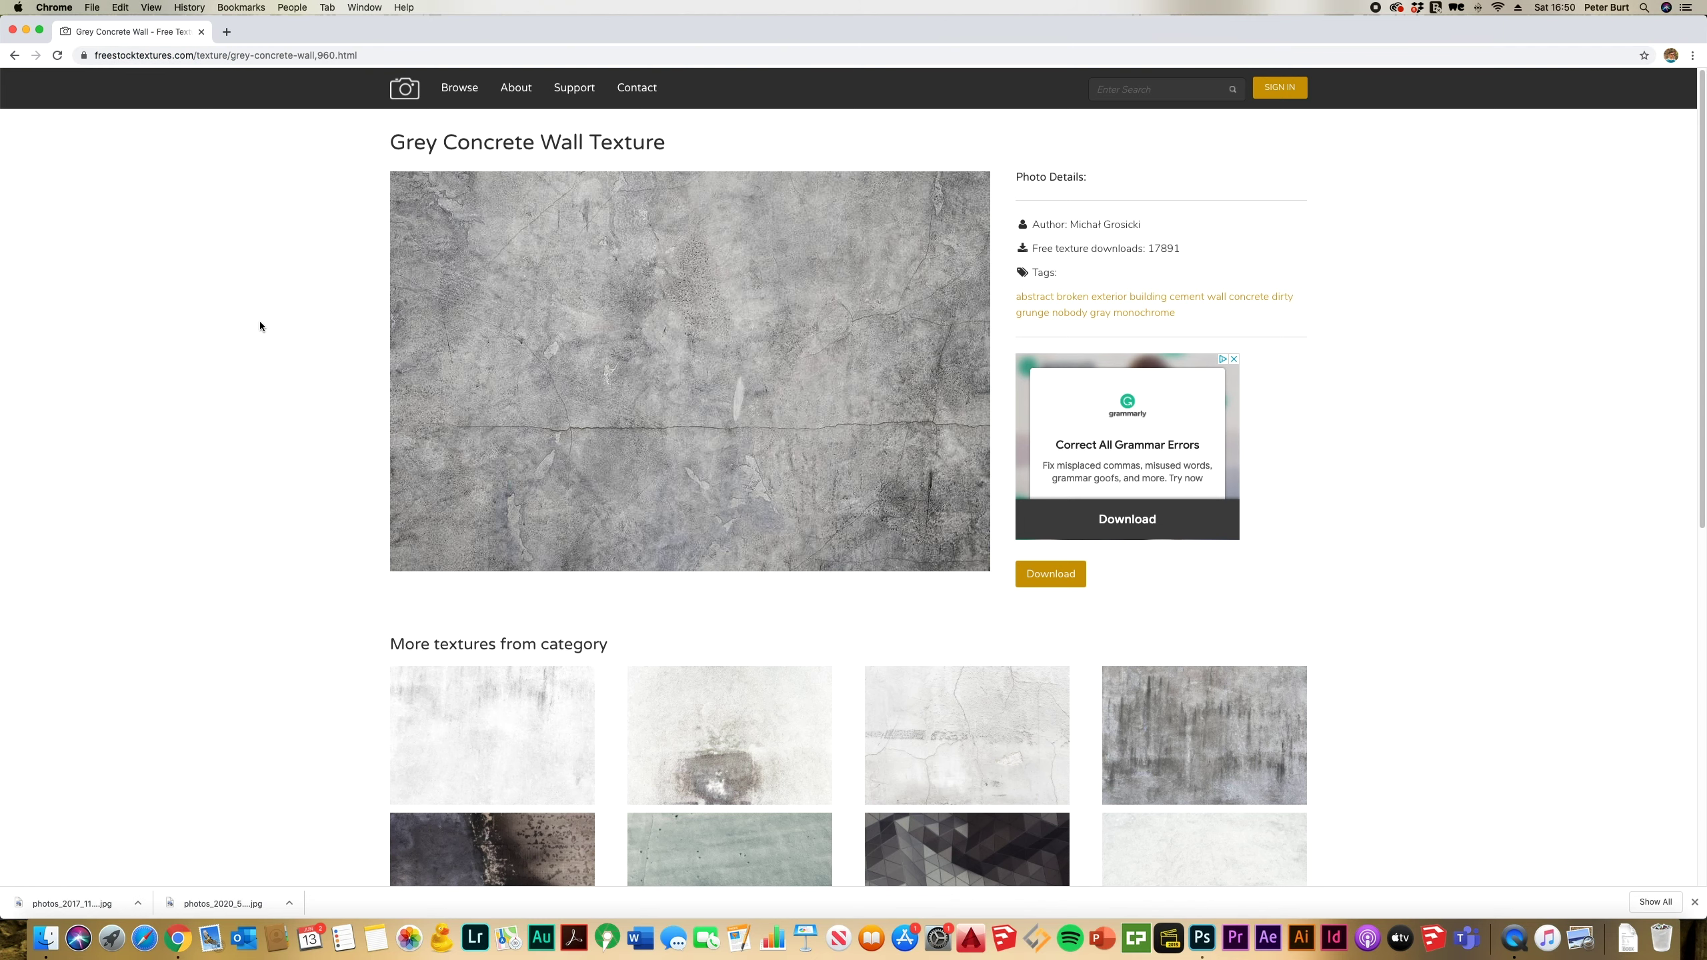
{"action": "scroll", "coordinate": [426, 405], "scroll_direction": "down", "scroll_amount": 4}
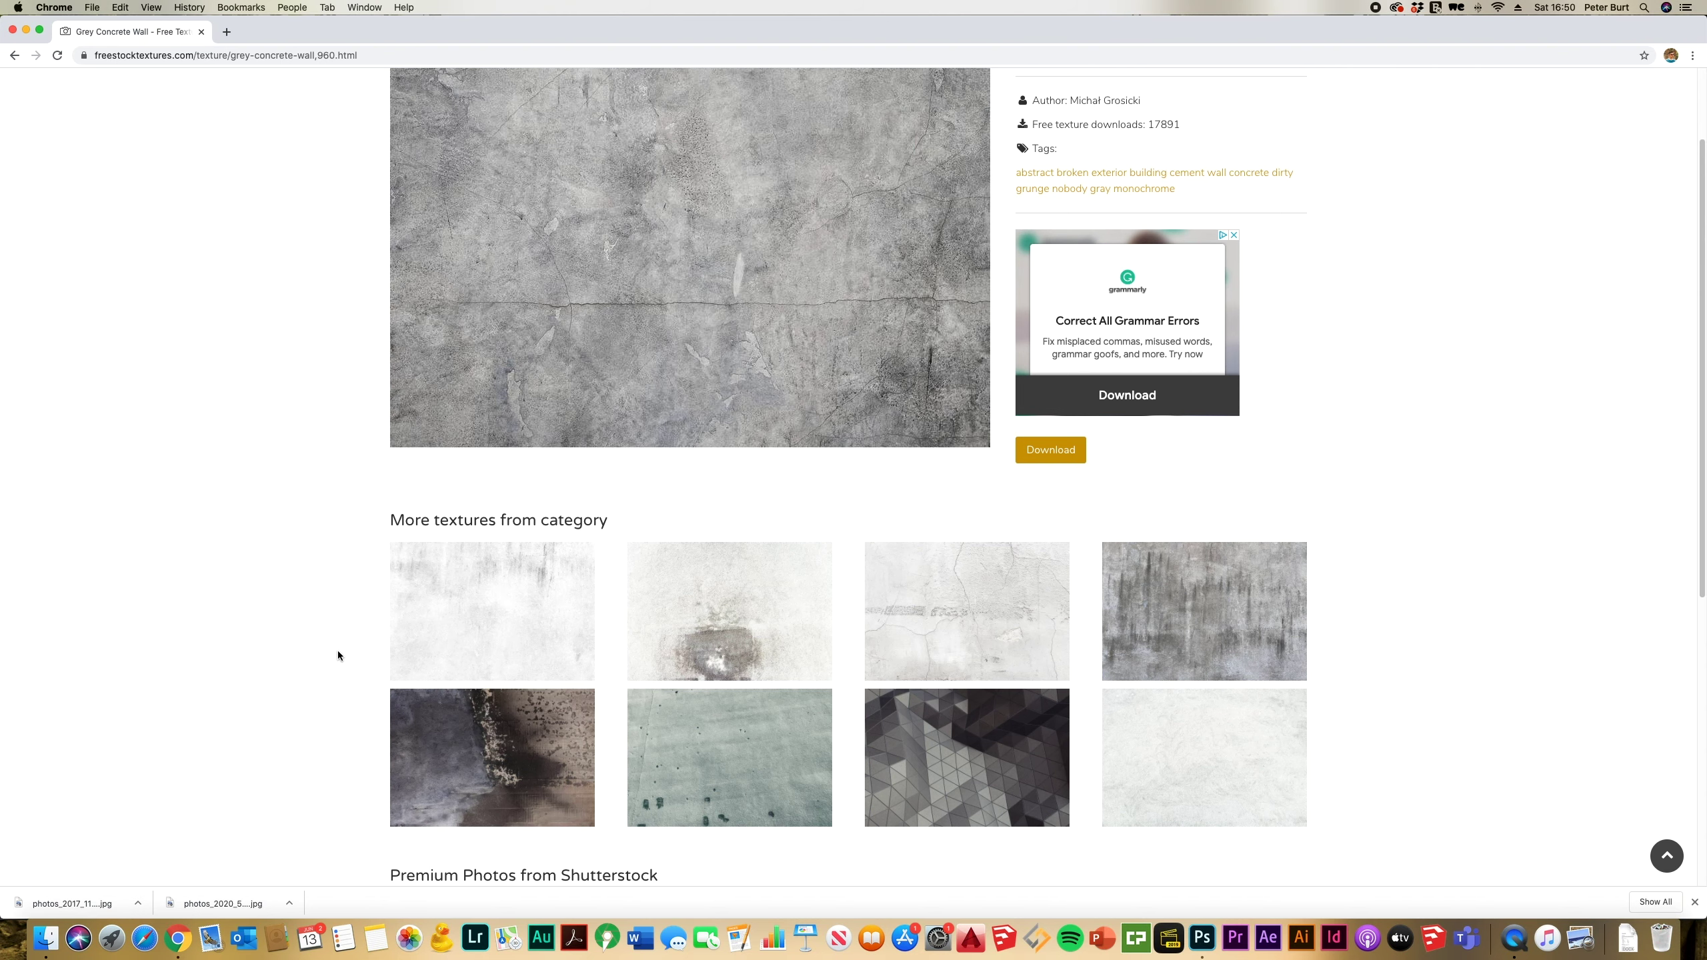
{"action": "scroll", "coordinate": [339, 645], "scroll_direction": "up", "scroll_amount": 3}
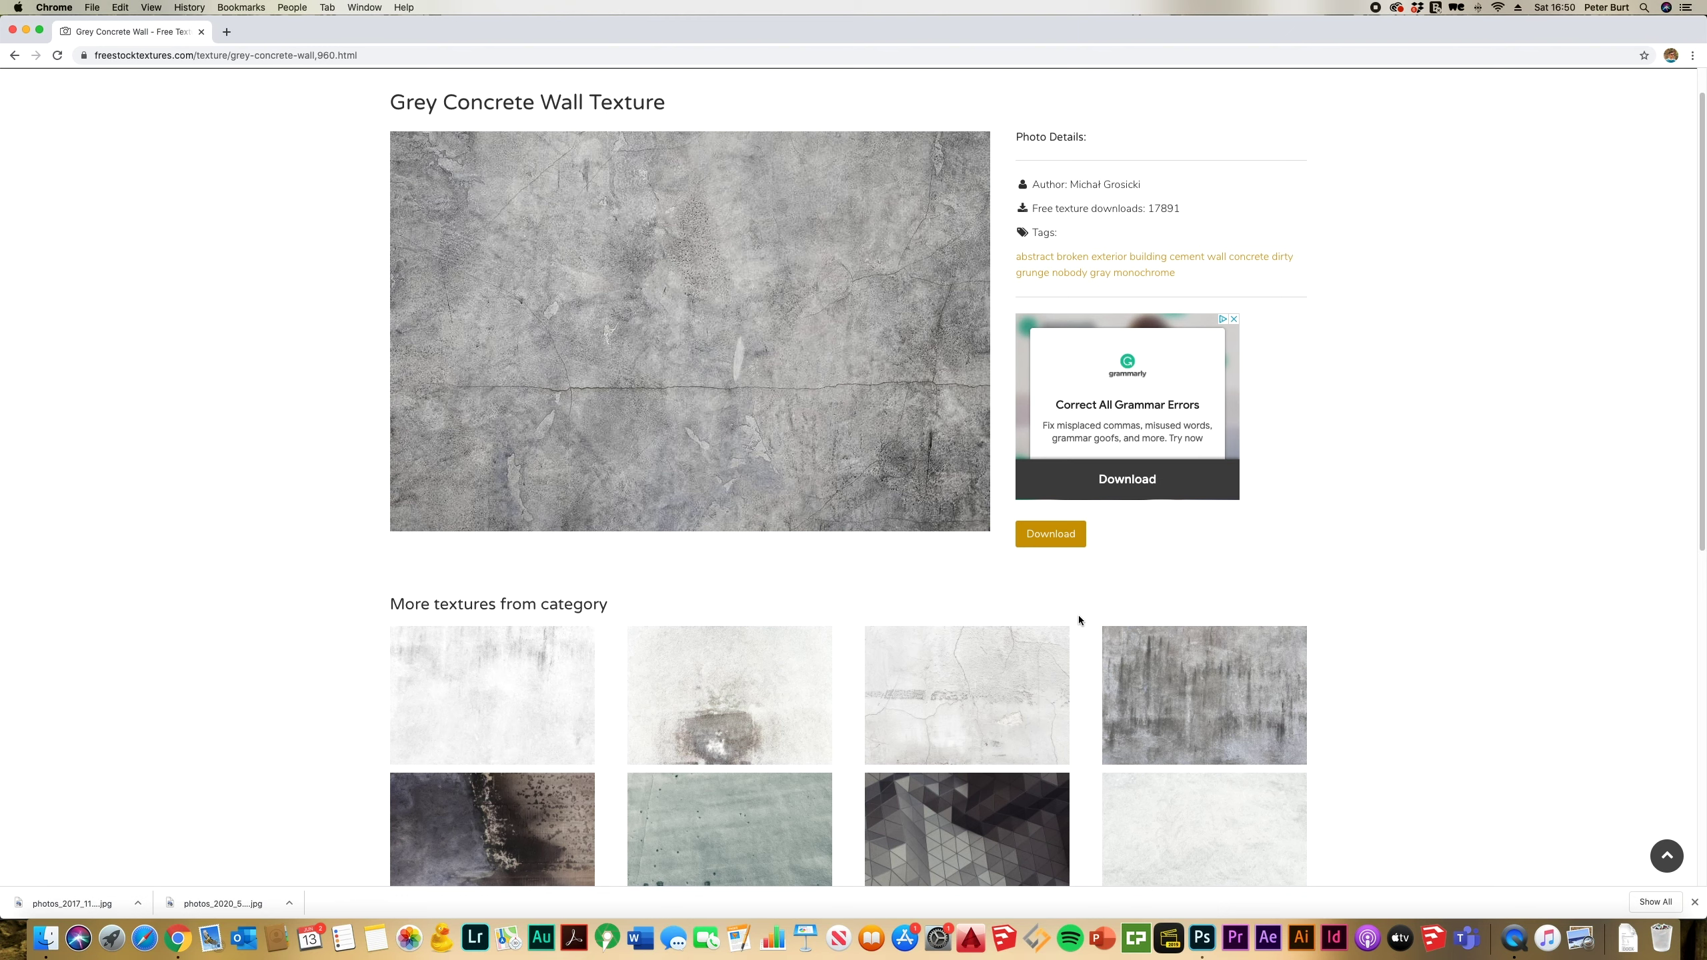
{"action": "scroll", "coordinate": [1052, 597], "scroll_direction": "up", "scroll_amount": 2}
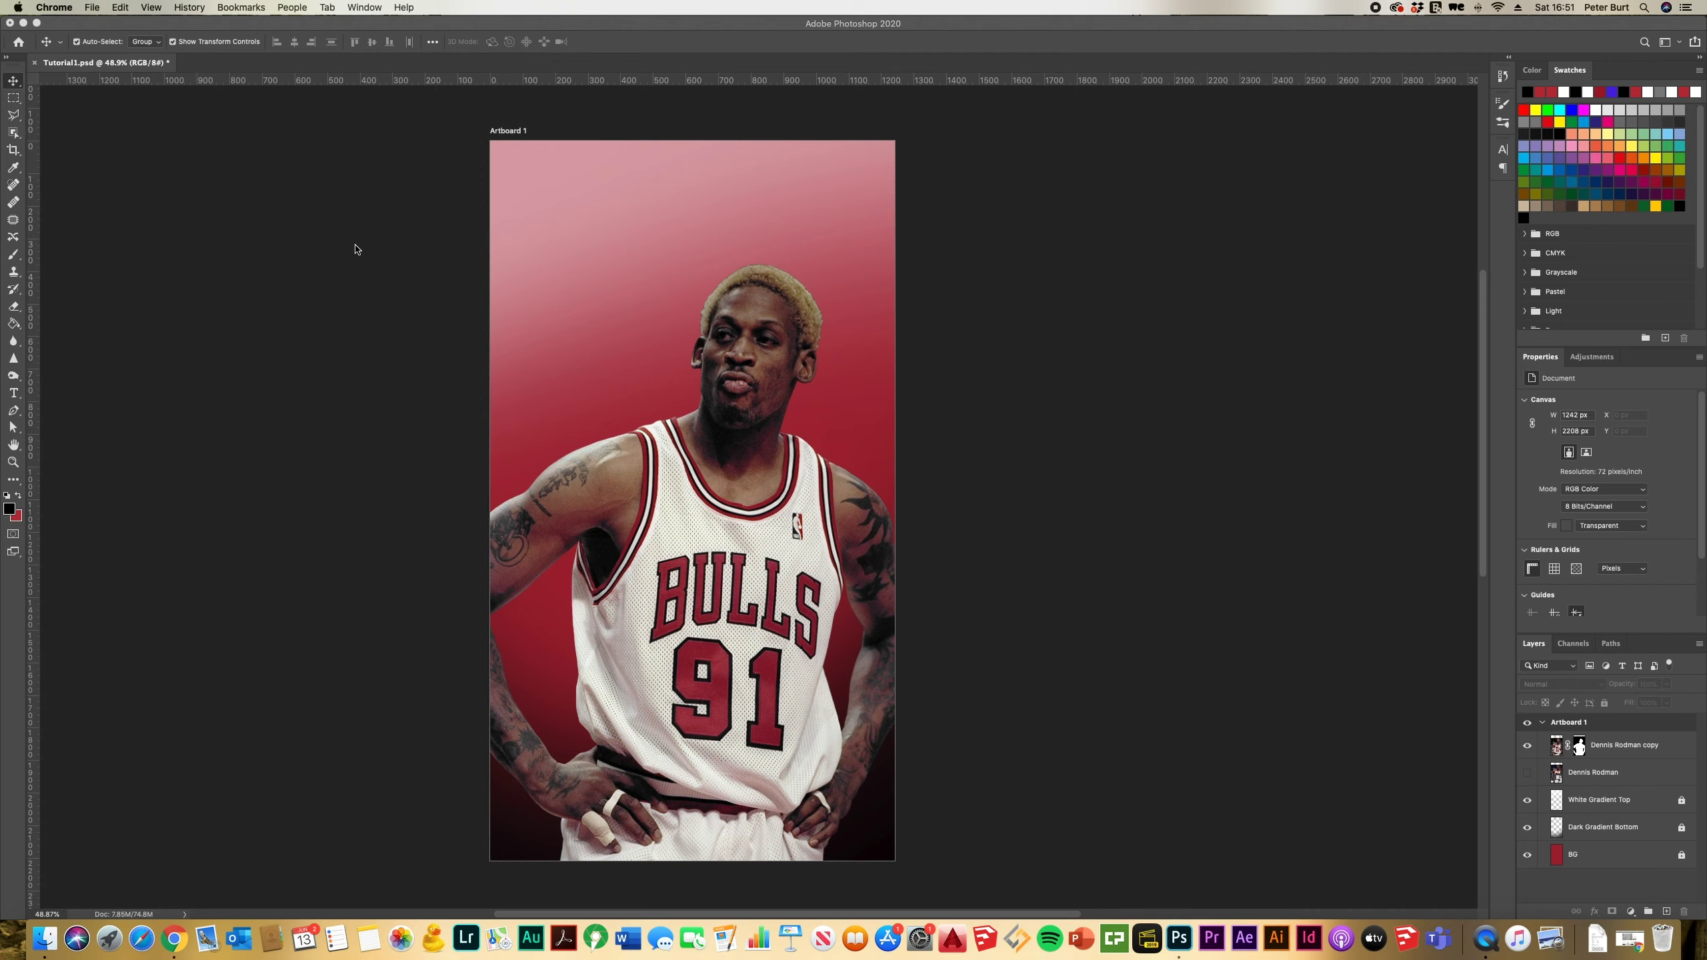
- Place photos_2017_11_10_fst_wall-texture-gray.jpg from the Assets folder in Finder onto the Photoshop artboard
{"action": "left_click", "coordinate": [49, 944]}
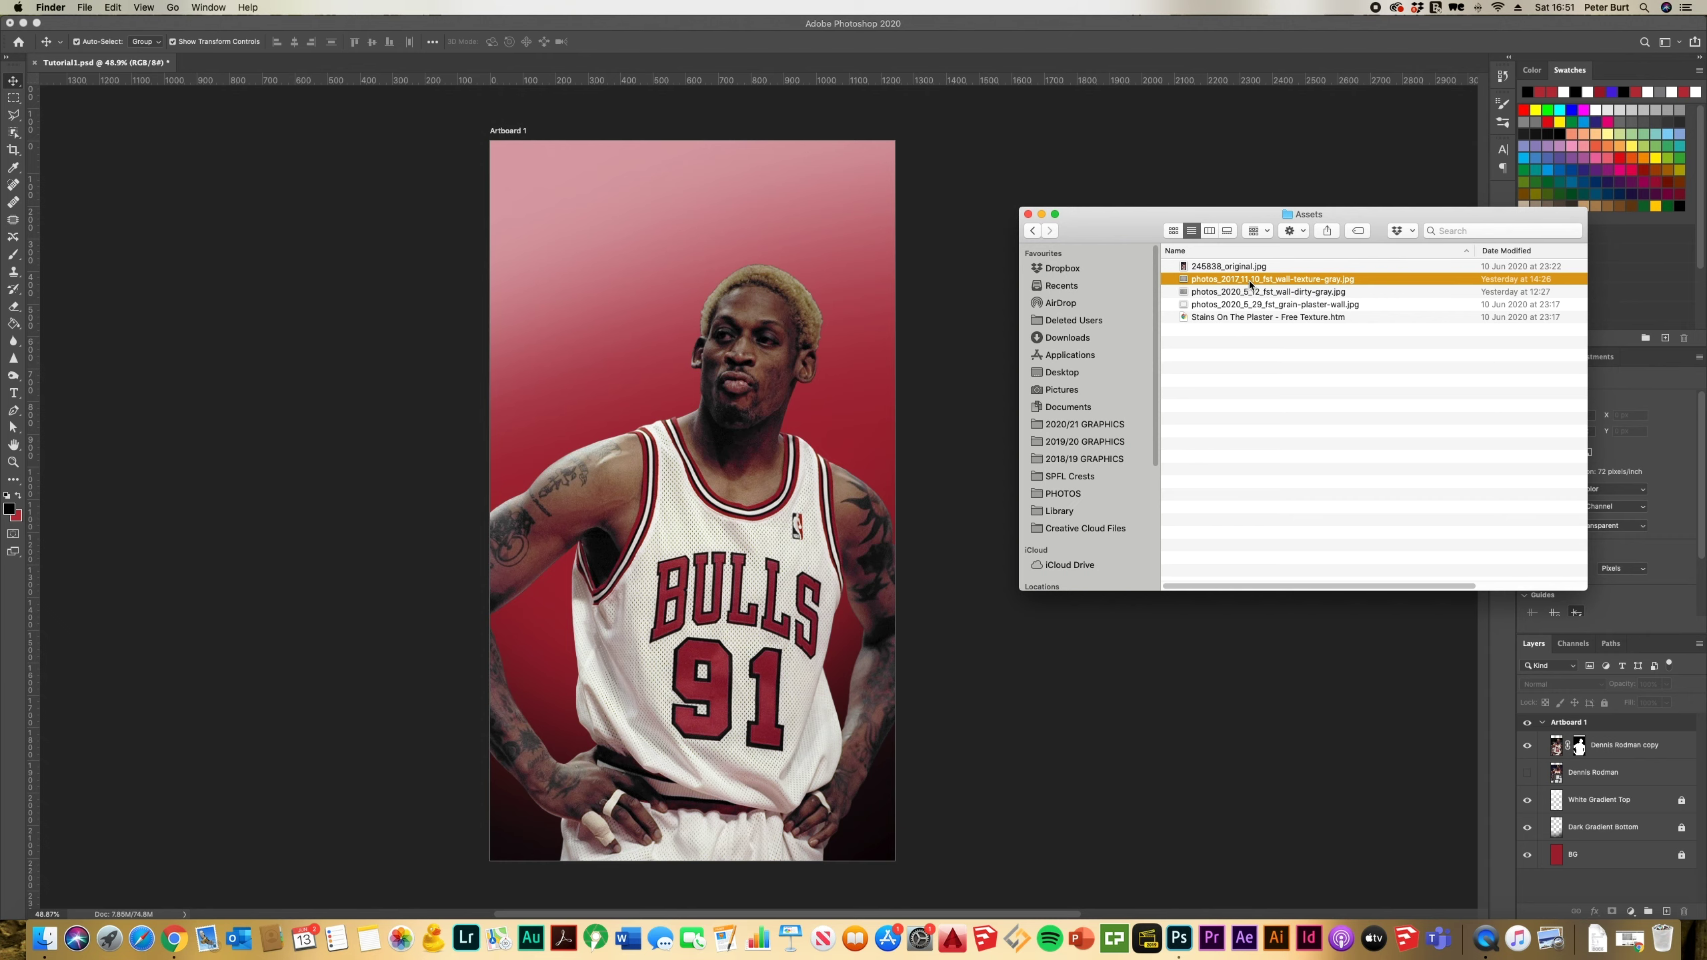
{"action": "left_click_drag", "start_coordinate": [1250, 284], "coordinate": [669, 381]}
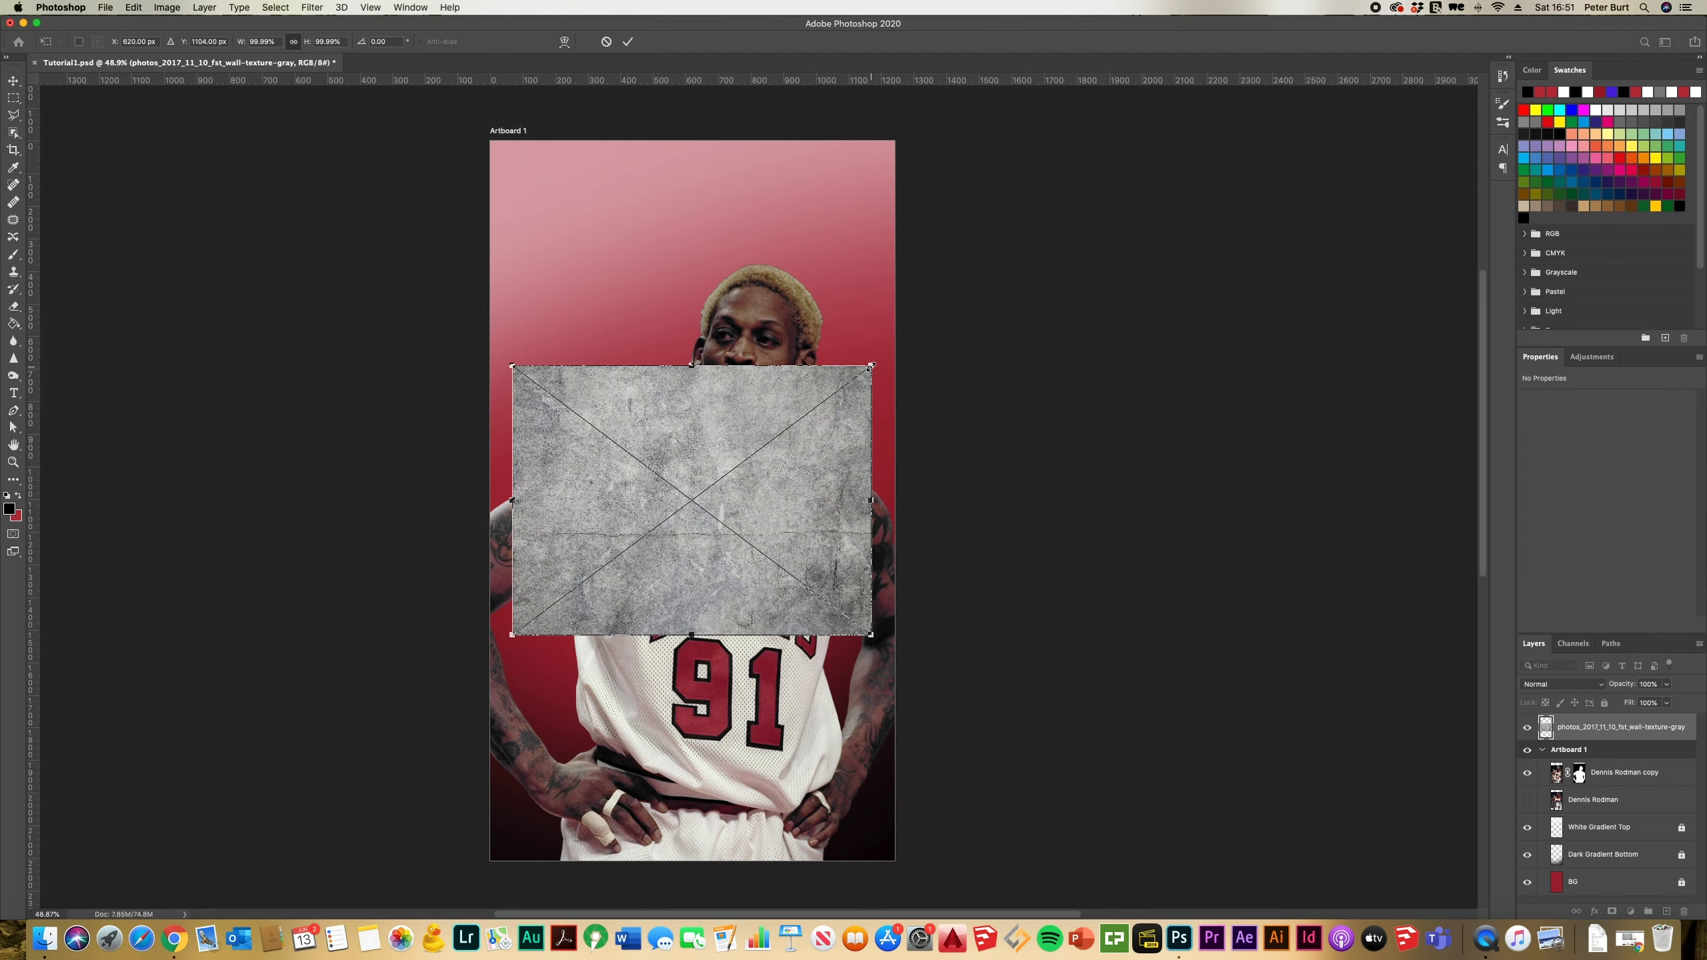
{"action": "left_click_drag", "start_coordinate": [870, 367], "coordinate": [1208, 181]}
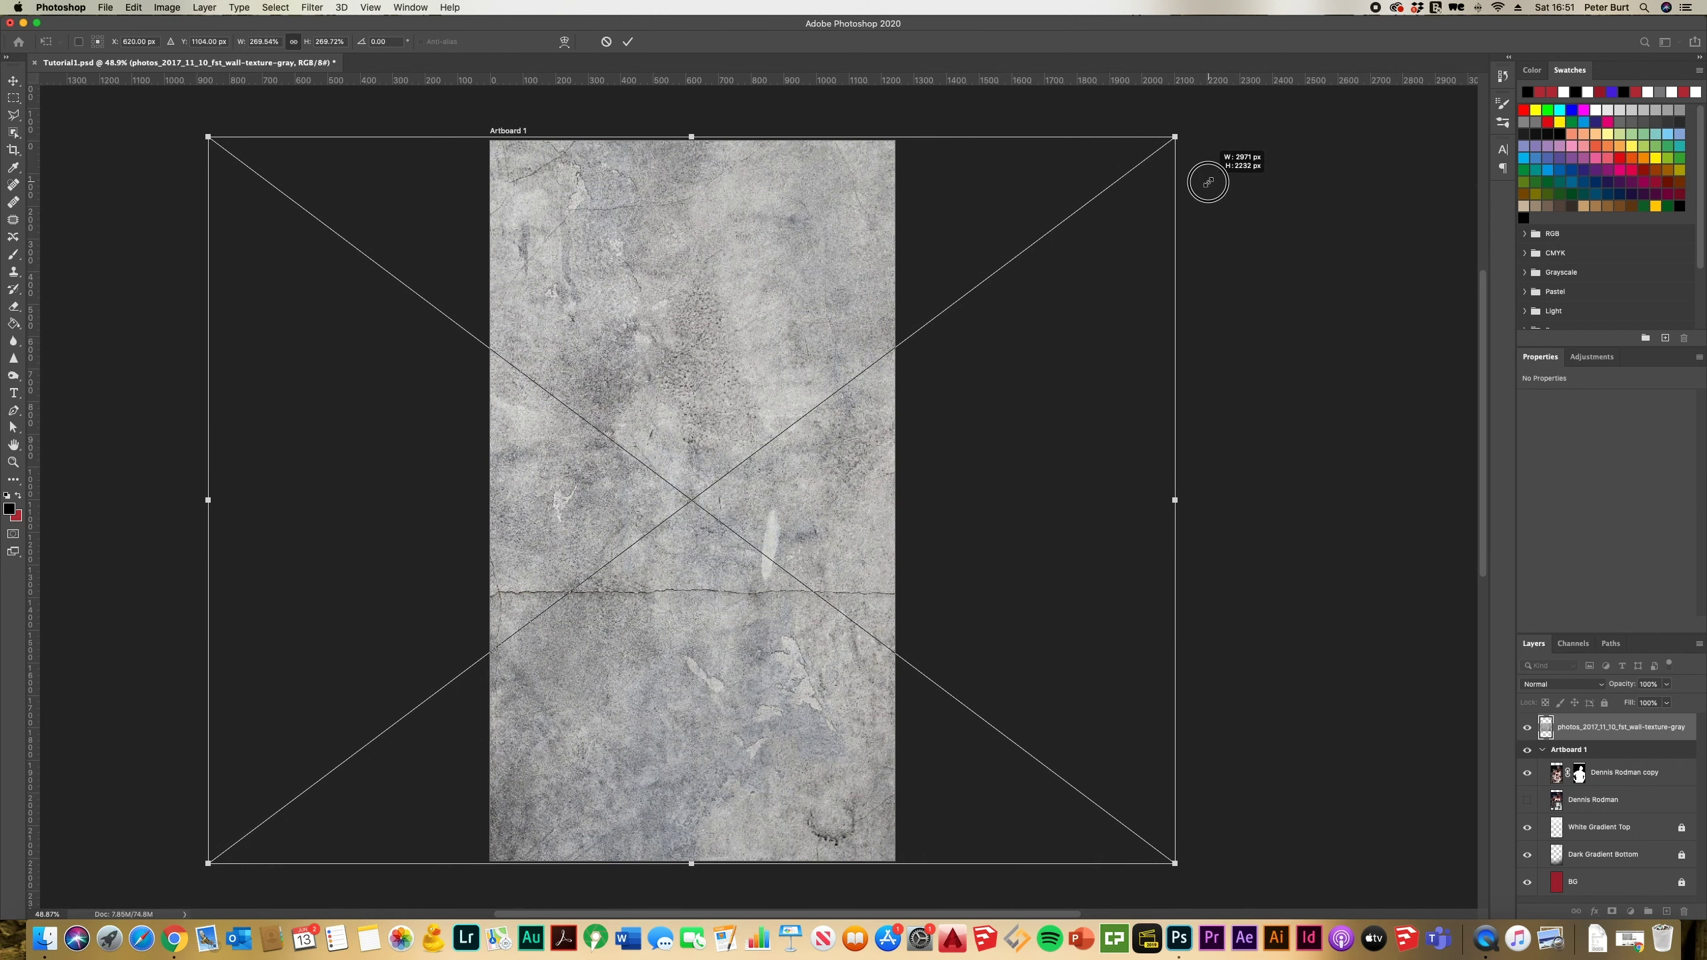
{"action": "left_click_drag", "start_coordinate": [1207, 181], "coordinate": [1208, 182]}
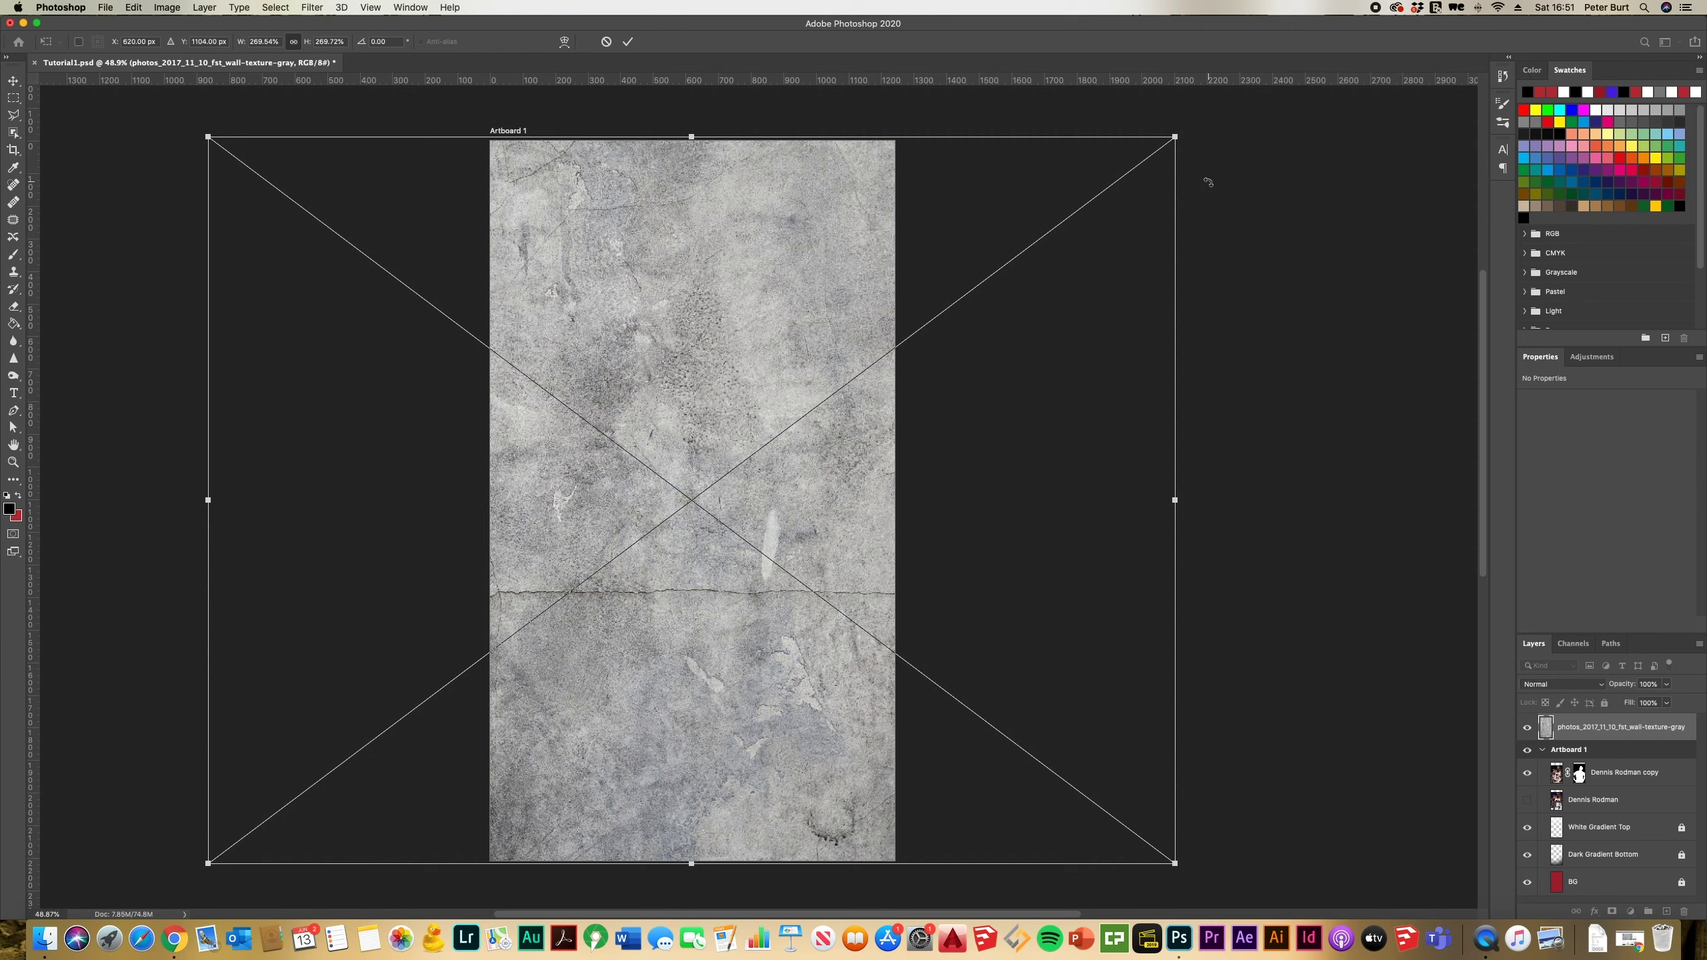
{"action": "key", "text": "ctrl+z"}
{"action": "key", "text": "ctrl+z"}
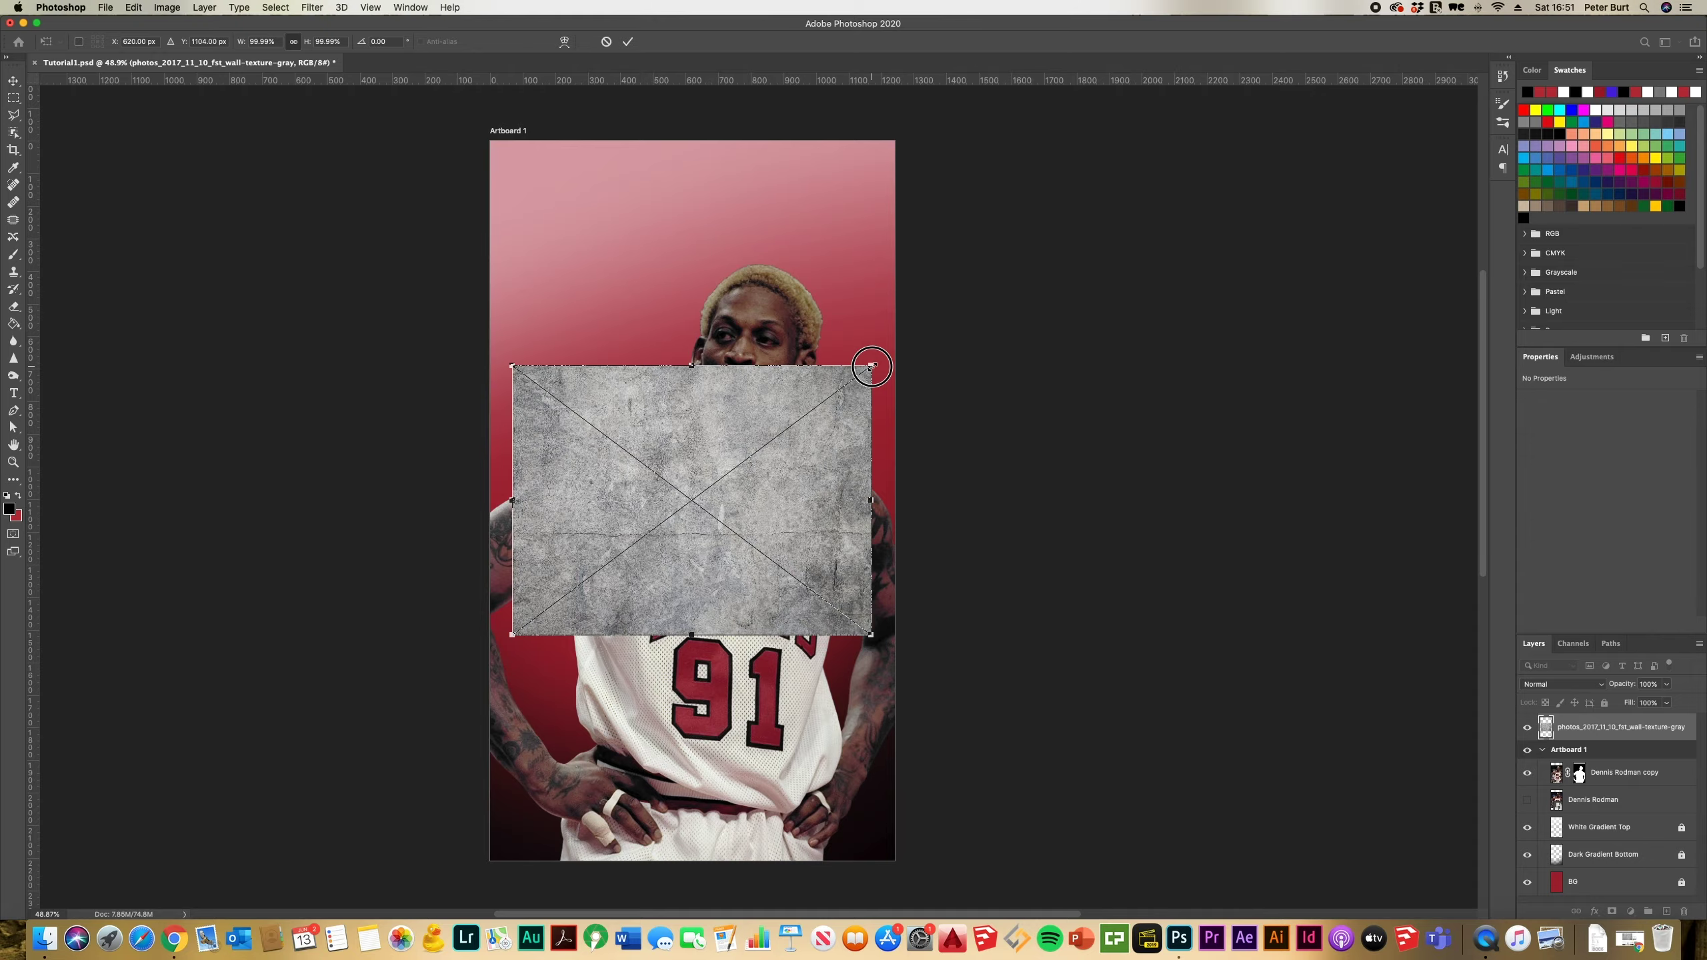
{"action": "left_click_drag", "start_coordinate": [871, 366], "coordinate": [1109, 134]}
{"action": "left_click_drag", "start_coordinate": [1038, 135], "coordinate": [1032, 140]}
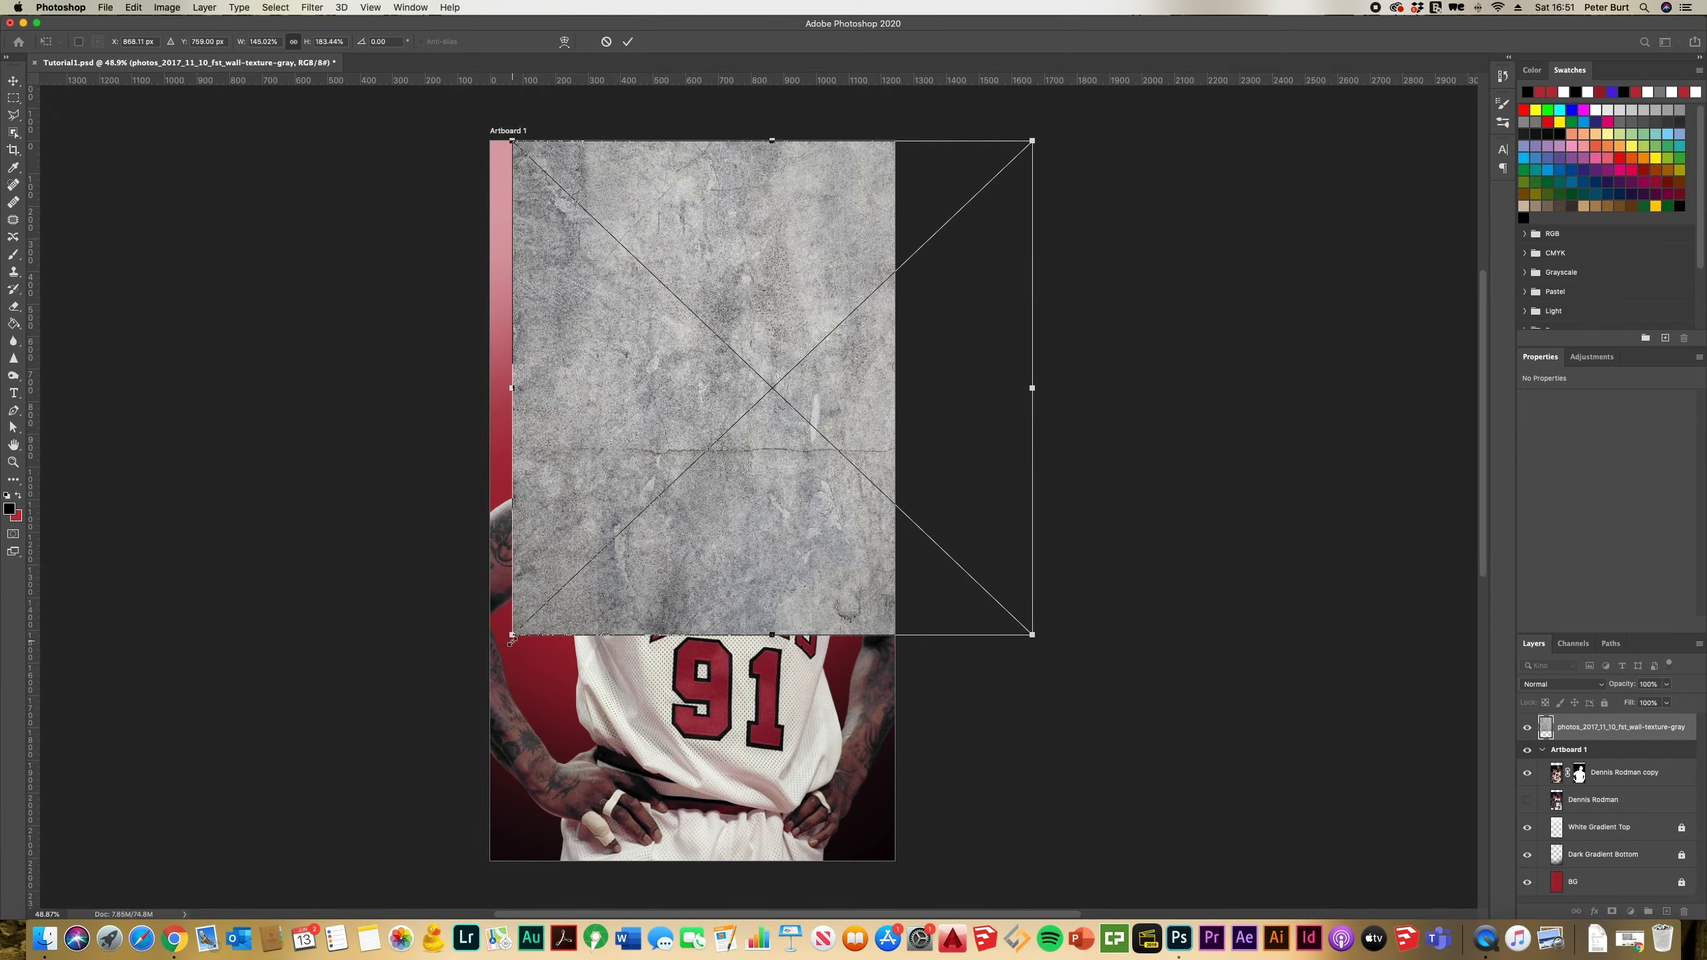
{"action": "left_click_drag", "start_coordinate": [511, 636], "coordinate": [494, 425]}
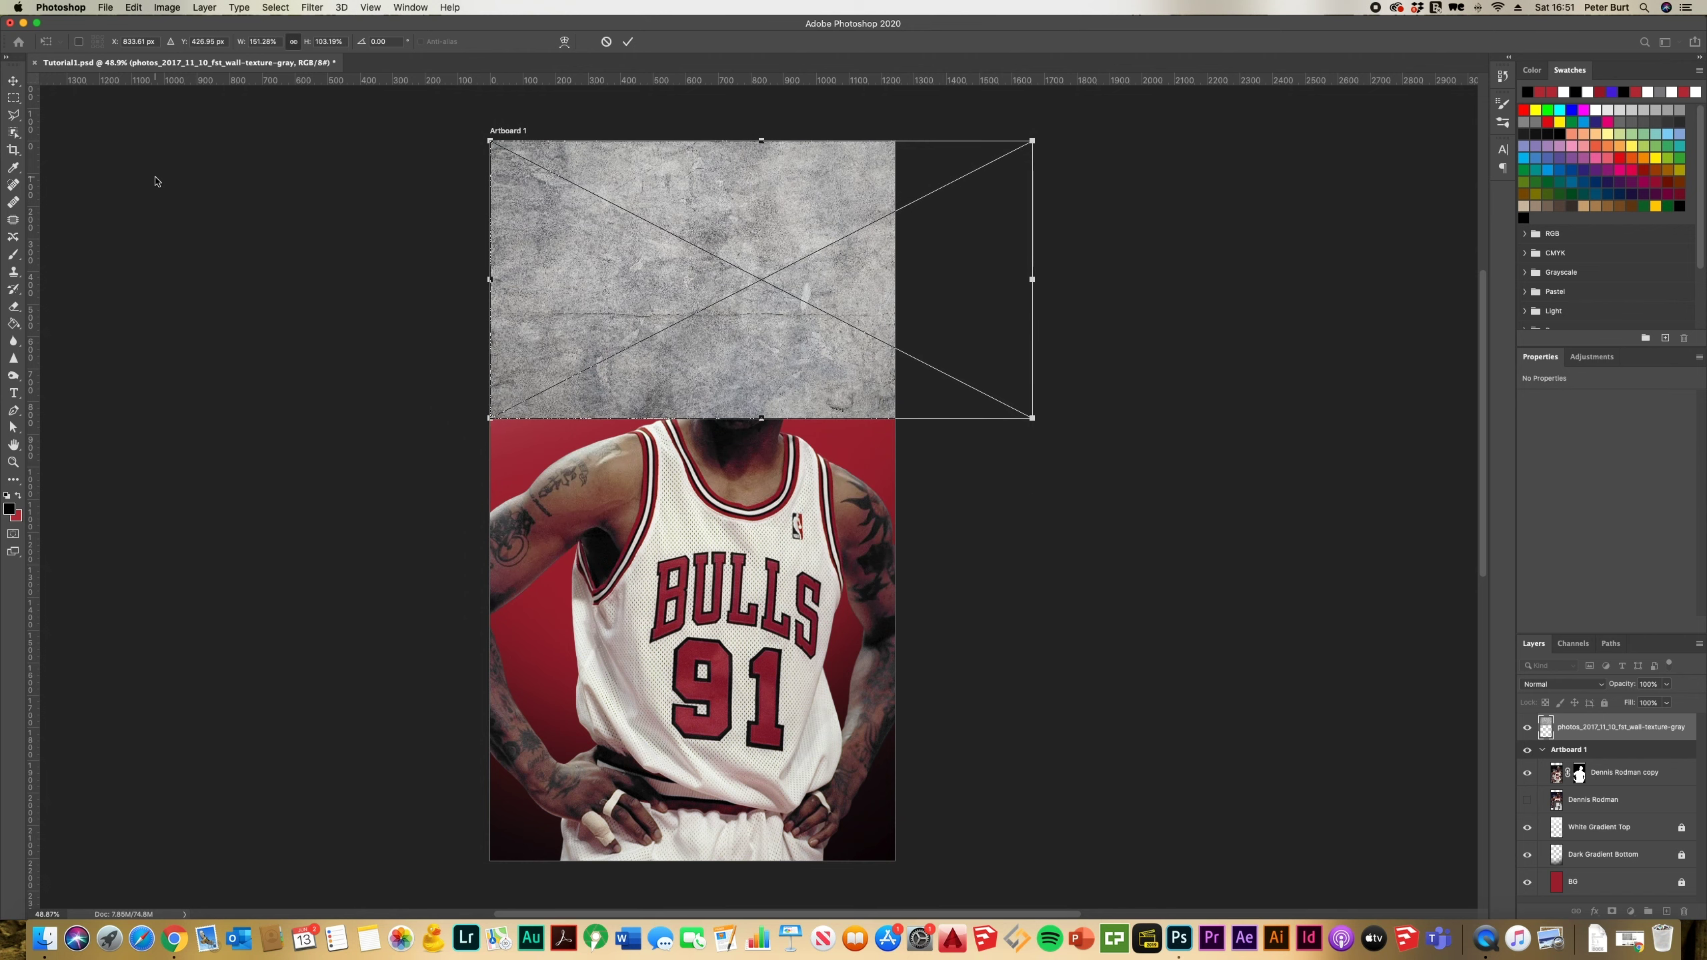
{"action": "key", "text": "super+z"}
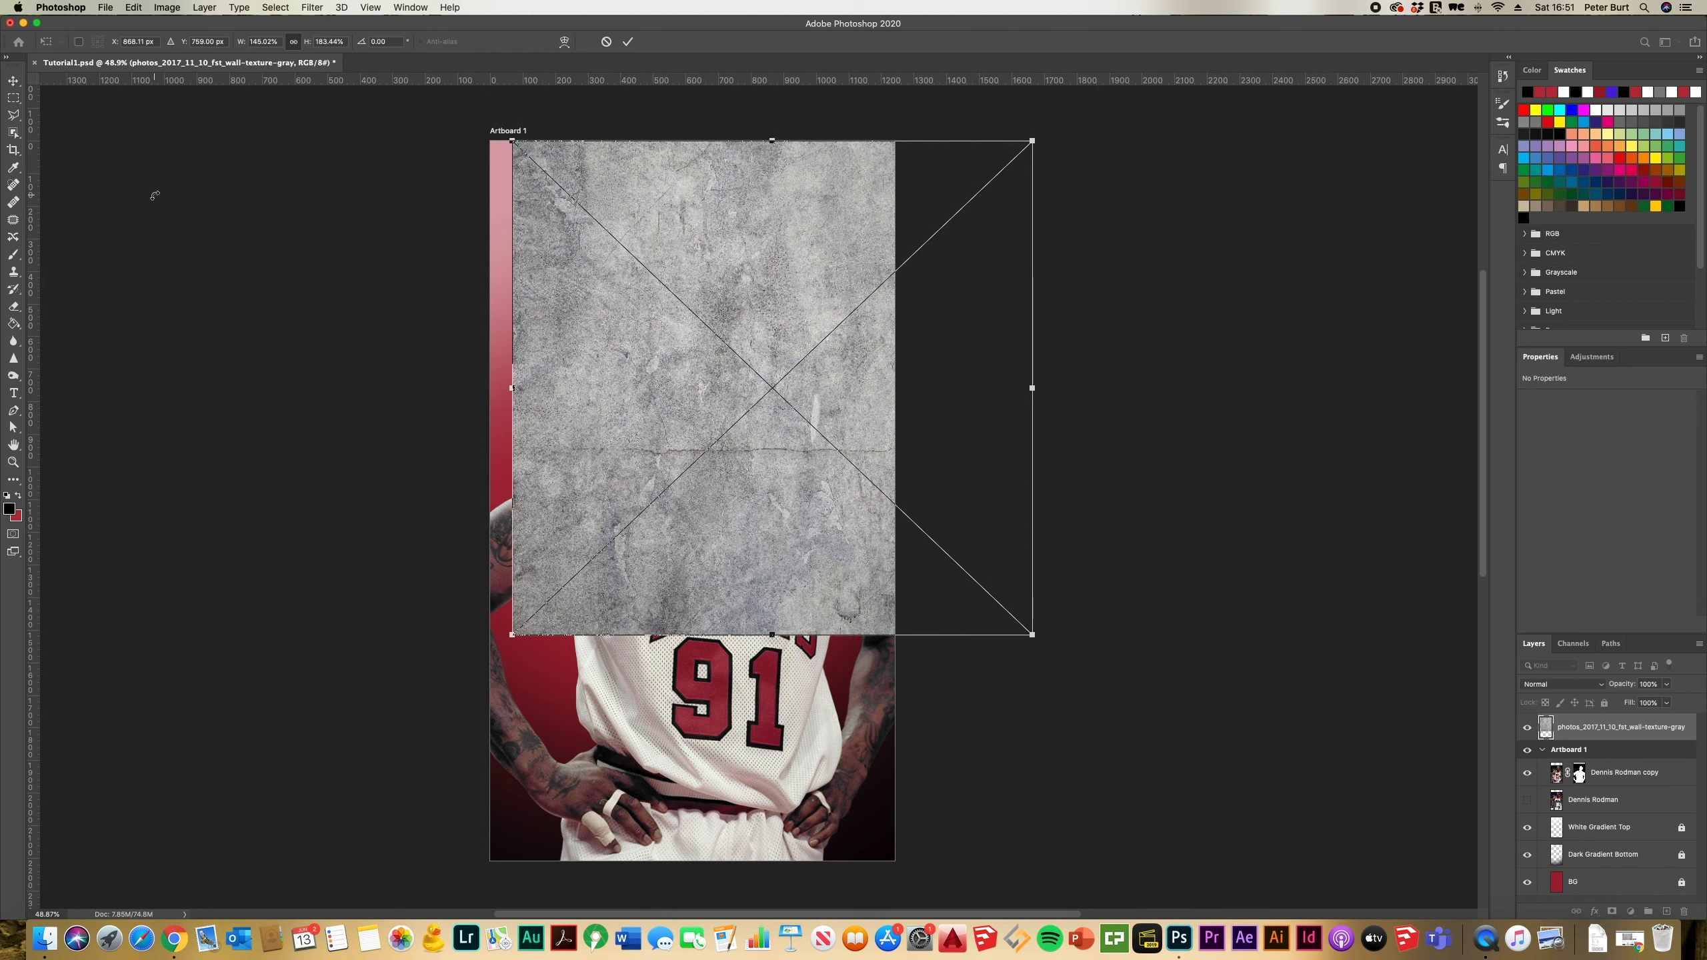
{"action": "key", "text": "super+z"}
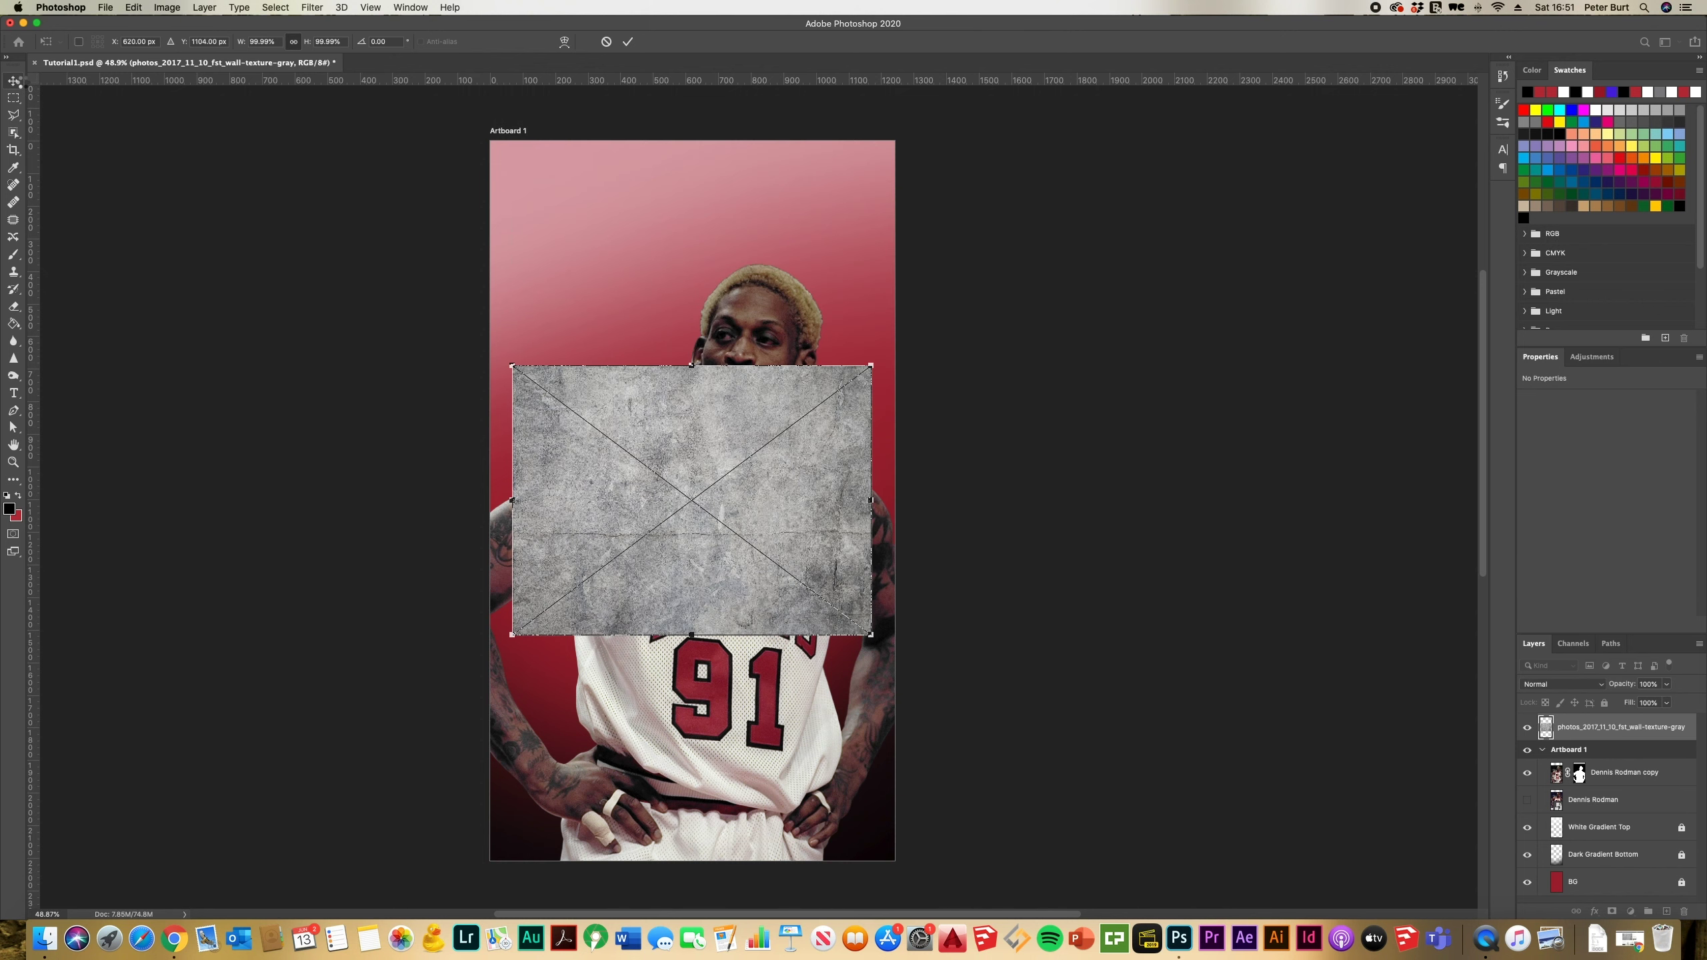
- Commit the placed texture, scale it proportionally from its centre to about 2970 by 2232 px covering the artboard, and apply the transform
{"action": "key", "text": "Return"}
{"action": "left_click", "coordinate": [718, 496]}
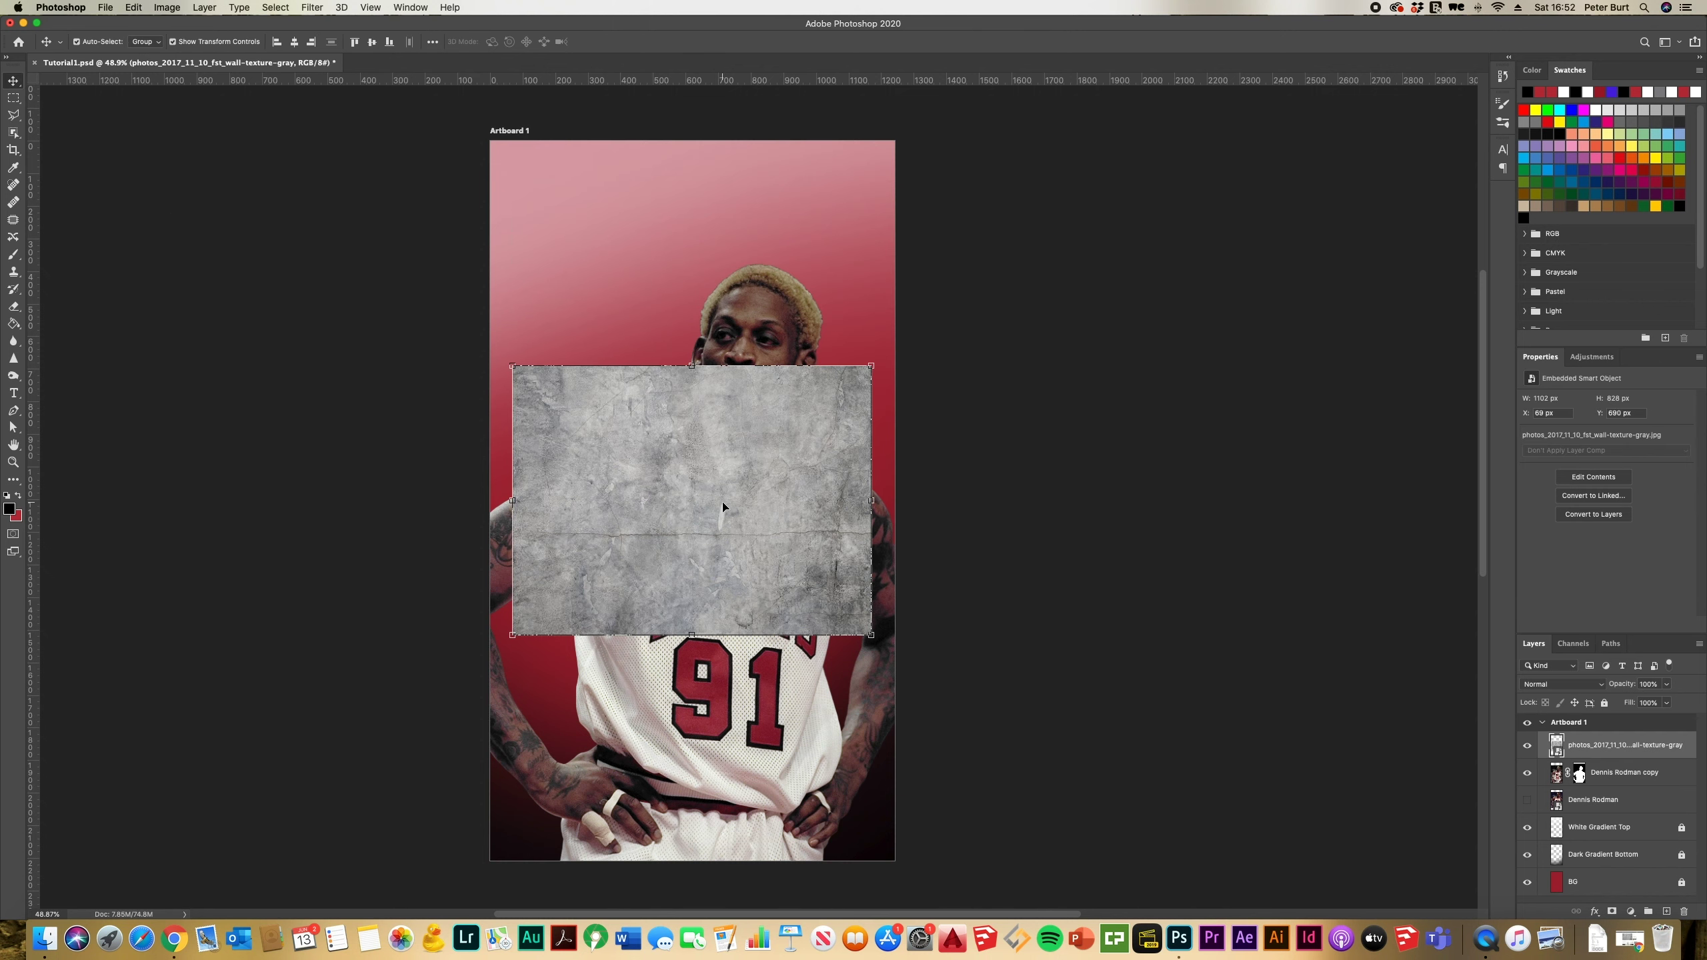
{"action": "left_click", "coordinate": [871, 368]}
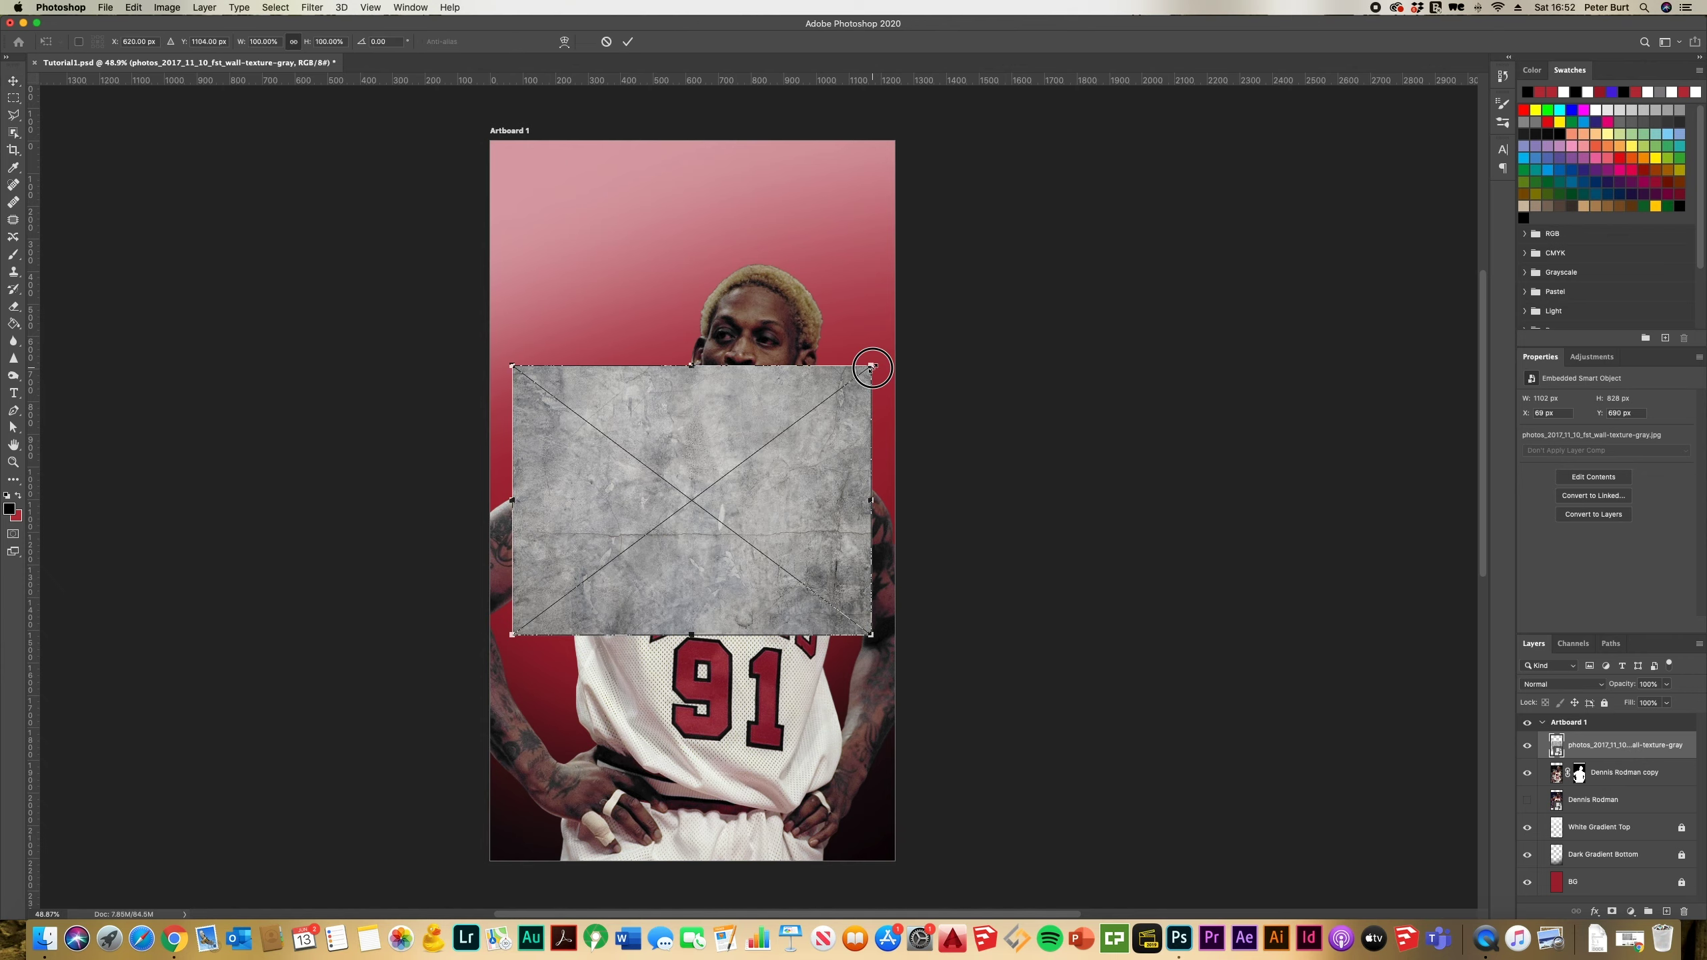
{"action": "left_click_drag", "start_coordinate": [872, 368], "coordinate": [1192, 160]}
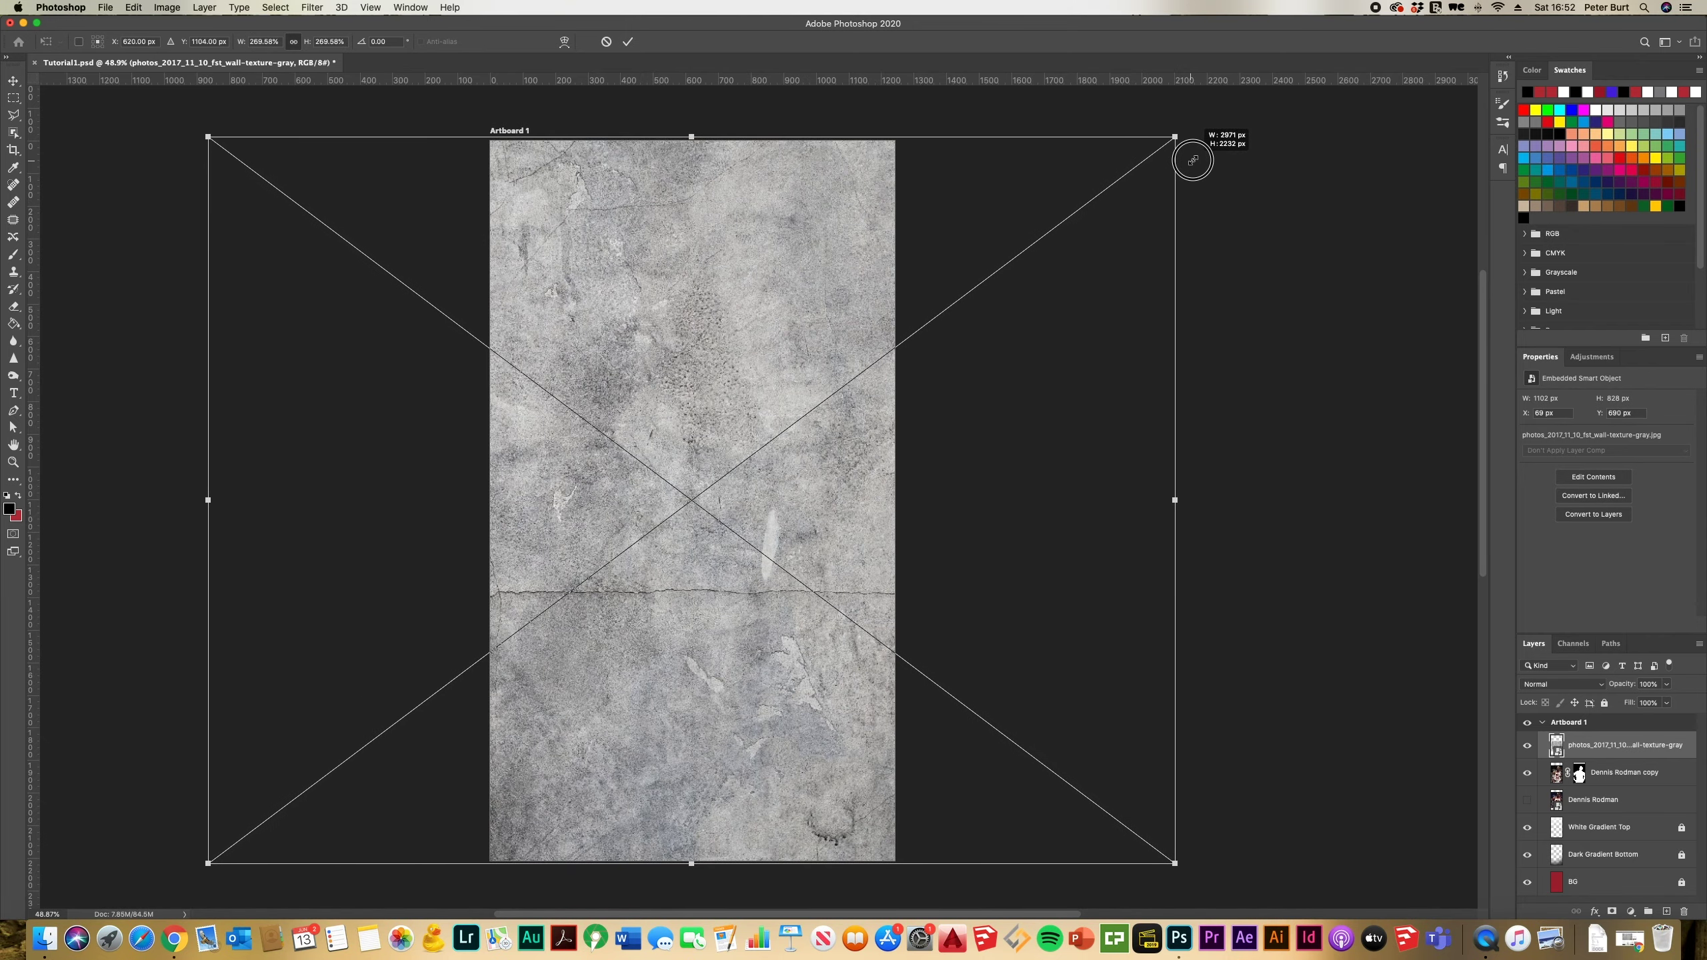
{"action": "left_click", "coordinate": [12, 81]}
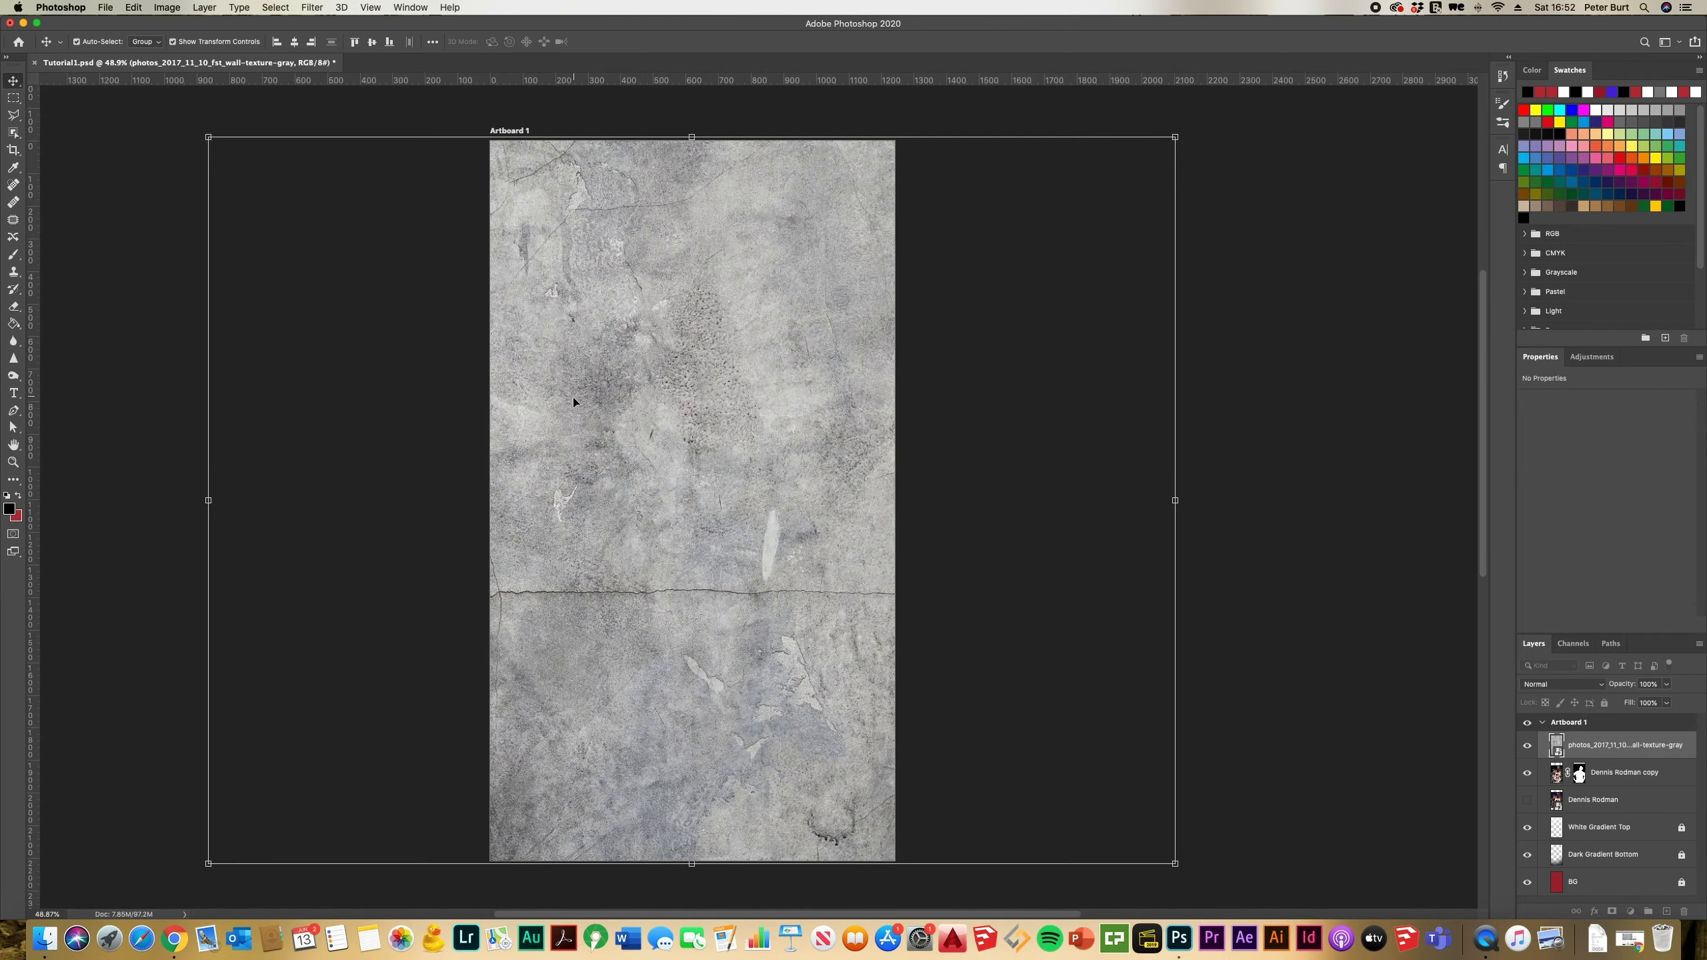
{"action": "left_click", "coordinate": [749, 592]}
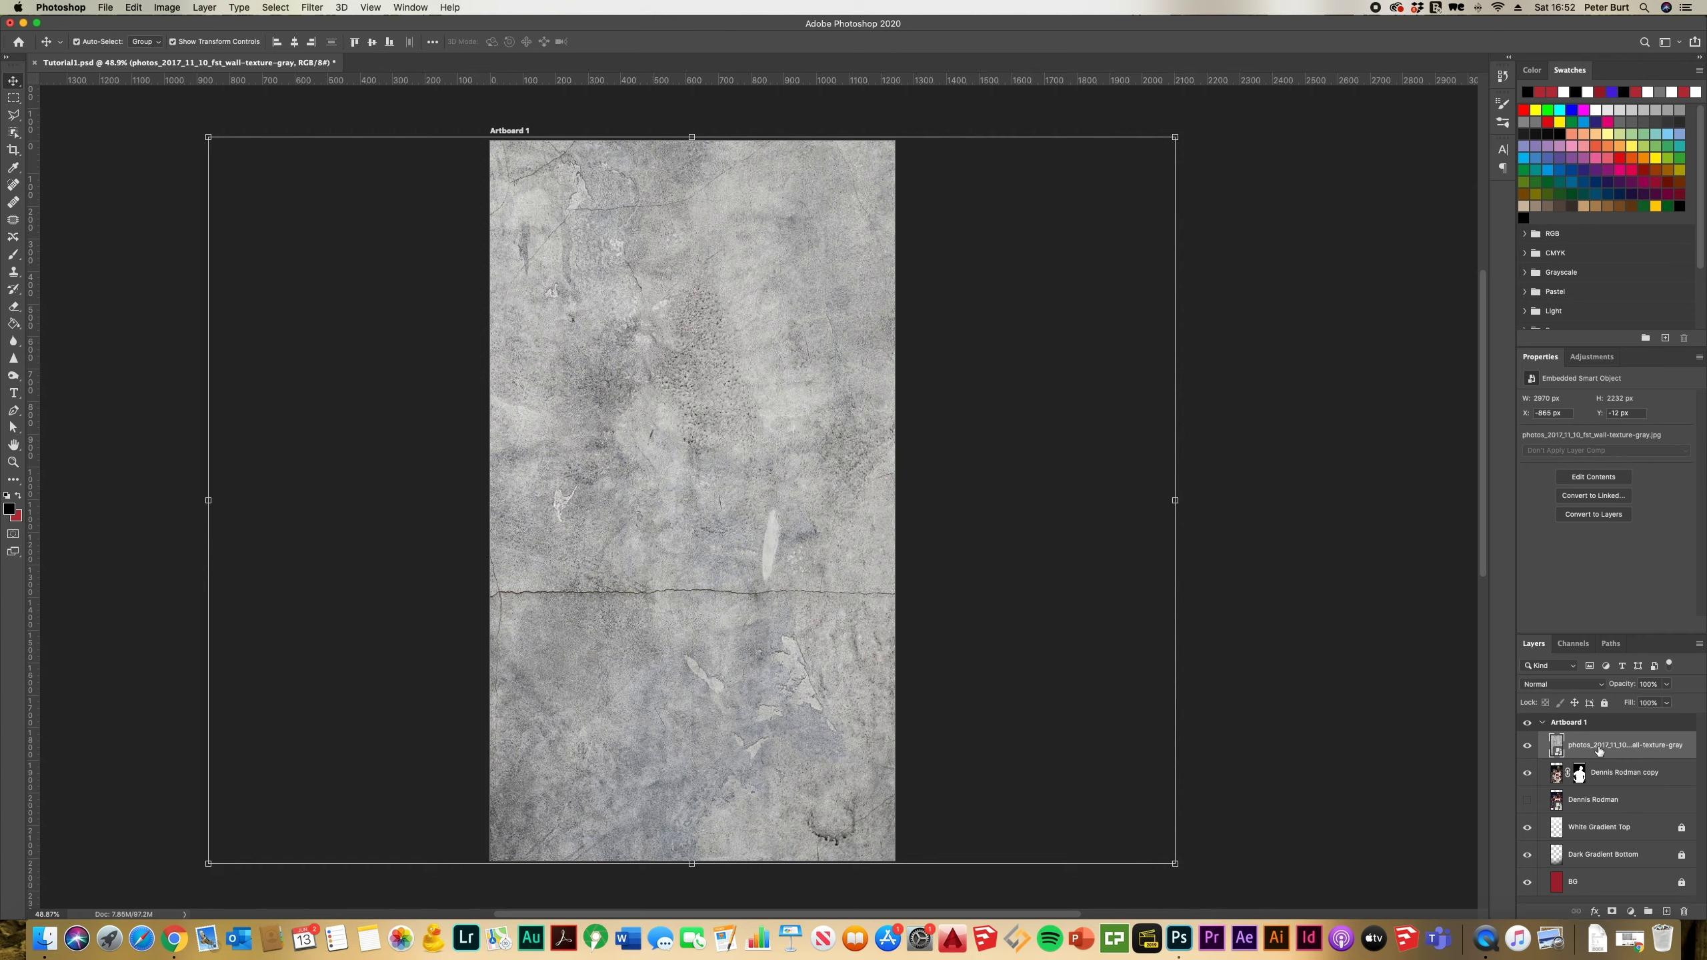
- Take the texture layer out of Artboard 1 and put it back inside, above the player cutout layer
{"action": "left_click_drag", "start_coordinate": [1597, 747], "coordinate": [1589, 716]}
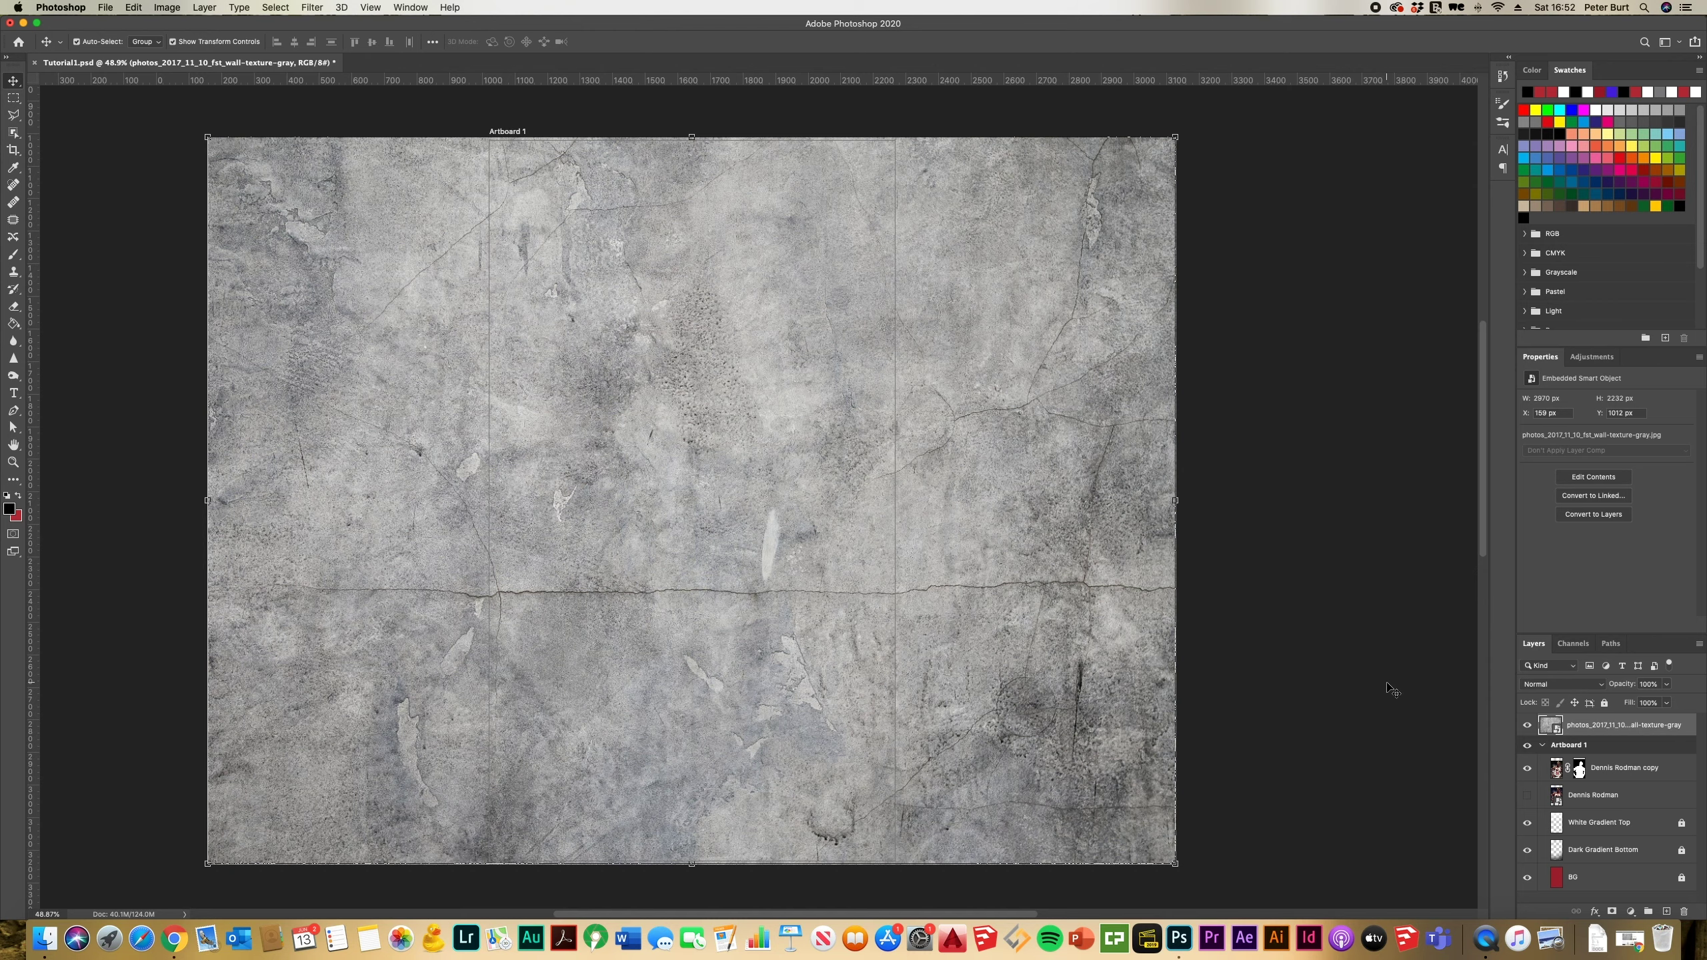
{"action": "mouse_move", "coordinate": [1572, 732]}
{"action": "left_mouse_down"}
{"action": "mouse_move", "coordinate": [1586, 727]}
{"action": "mouse_move", "coordinate": [1568, 784]}
{"action": "mouse_move", "coordinate": [1595, 728]}
{"action": "mouse_move", "coordinate": [1591, 754]}
{"action": "left_mouse_up"}
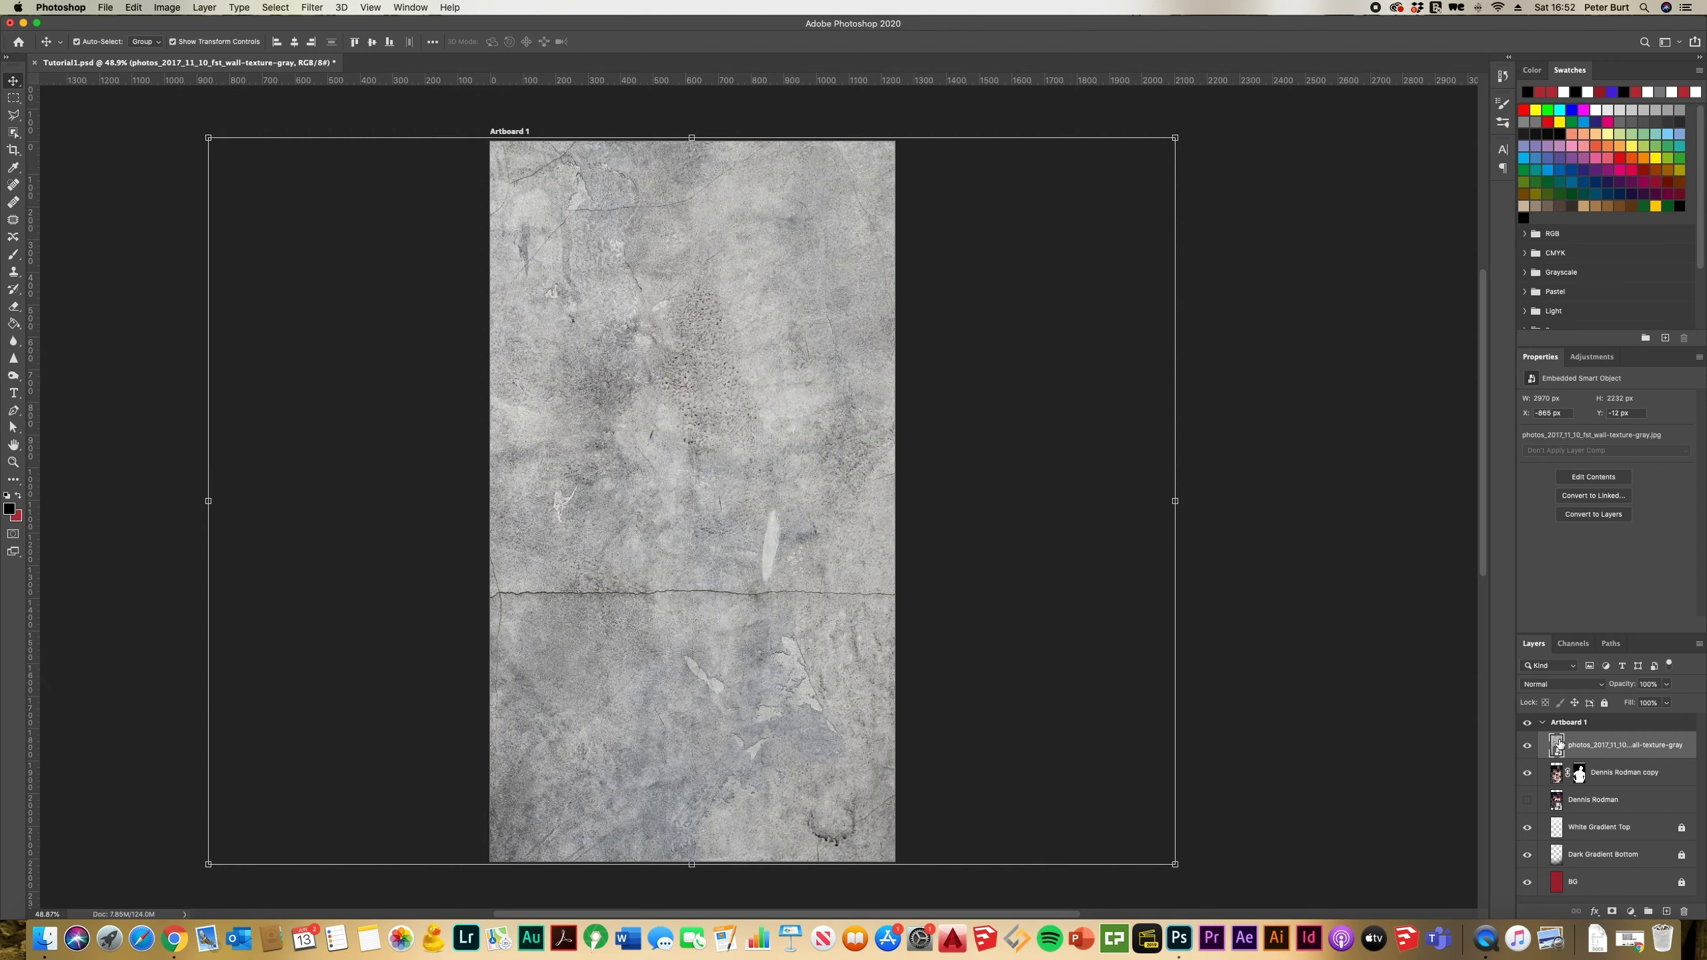
- Shift the wall texture to the right across the artboard, to about X -636 px, keeping its vertical position
{"action": "left_click", "coordinate": [618, 553]}
{"action": "left_click_drag", "start_coordinate": [618, 552], "coordinate": [692, 558]}
{"action": "left_click", "coordinate": [187, 495]}
{"action": "left_click", "coordinate": [665, 568]}
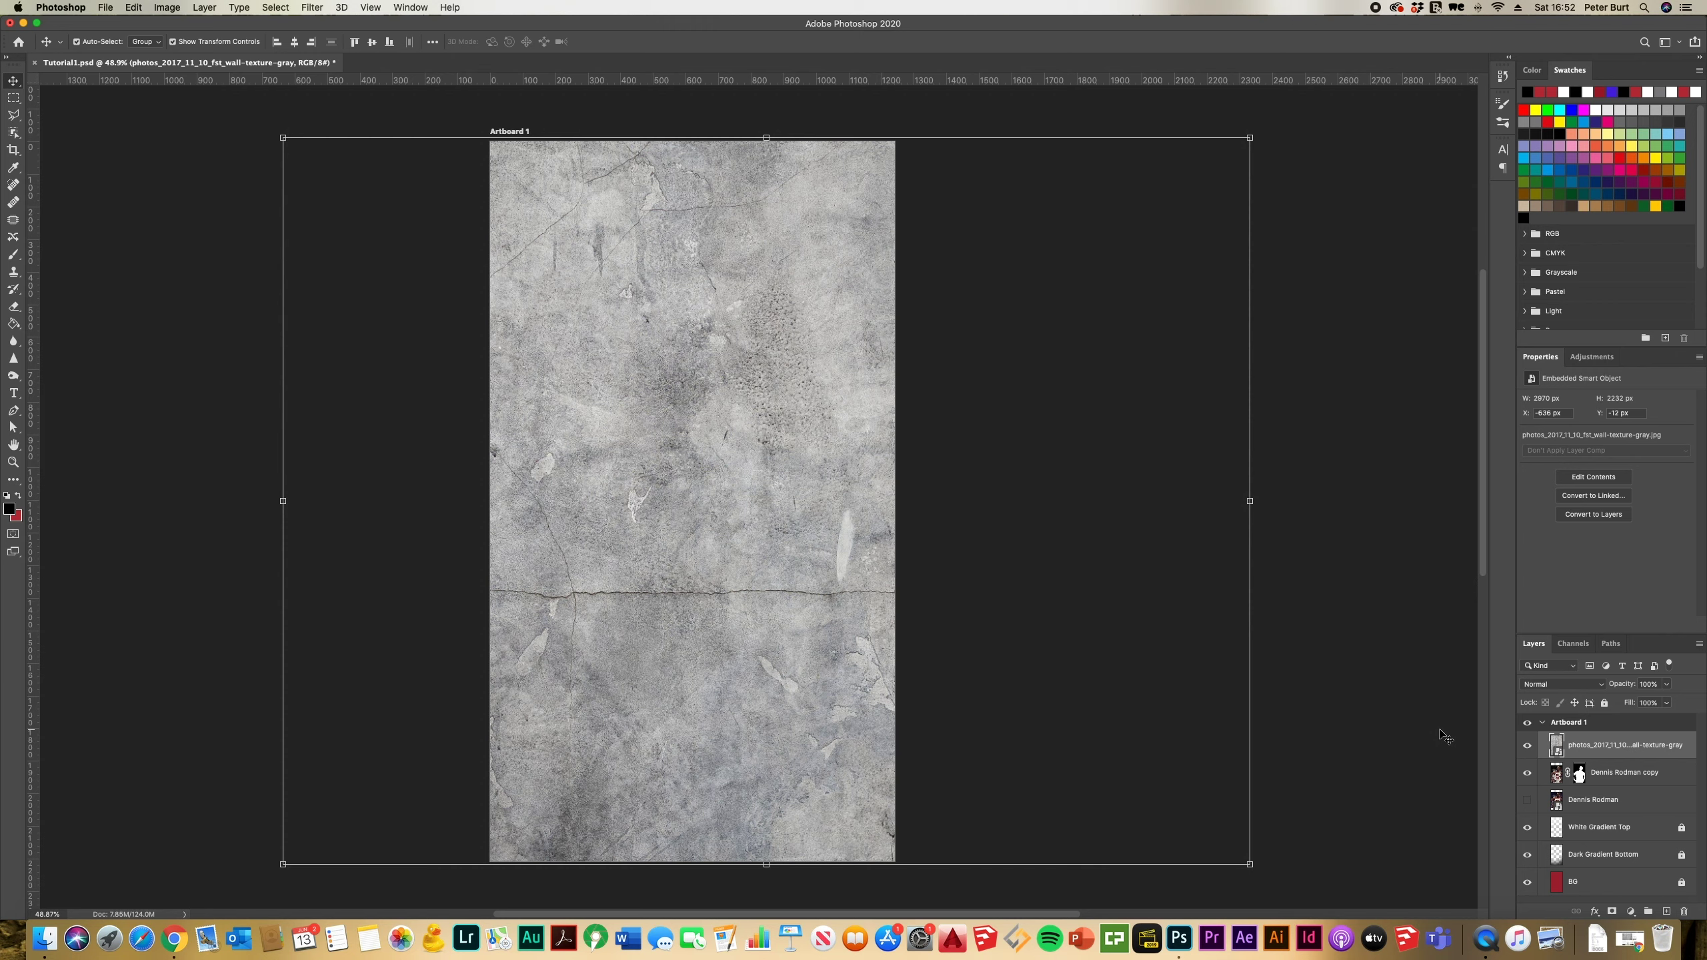
- Rename the wall texture layer to Texture
{"action": "double_click", "coordinate": [1603, 745]}
{"action": "type", "text": "Texture"}
{"action": "key", "text": "Return"}
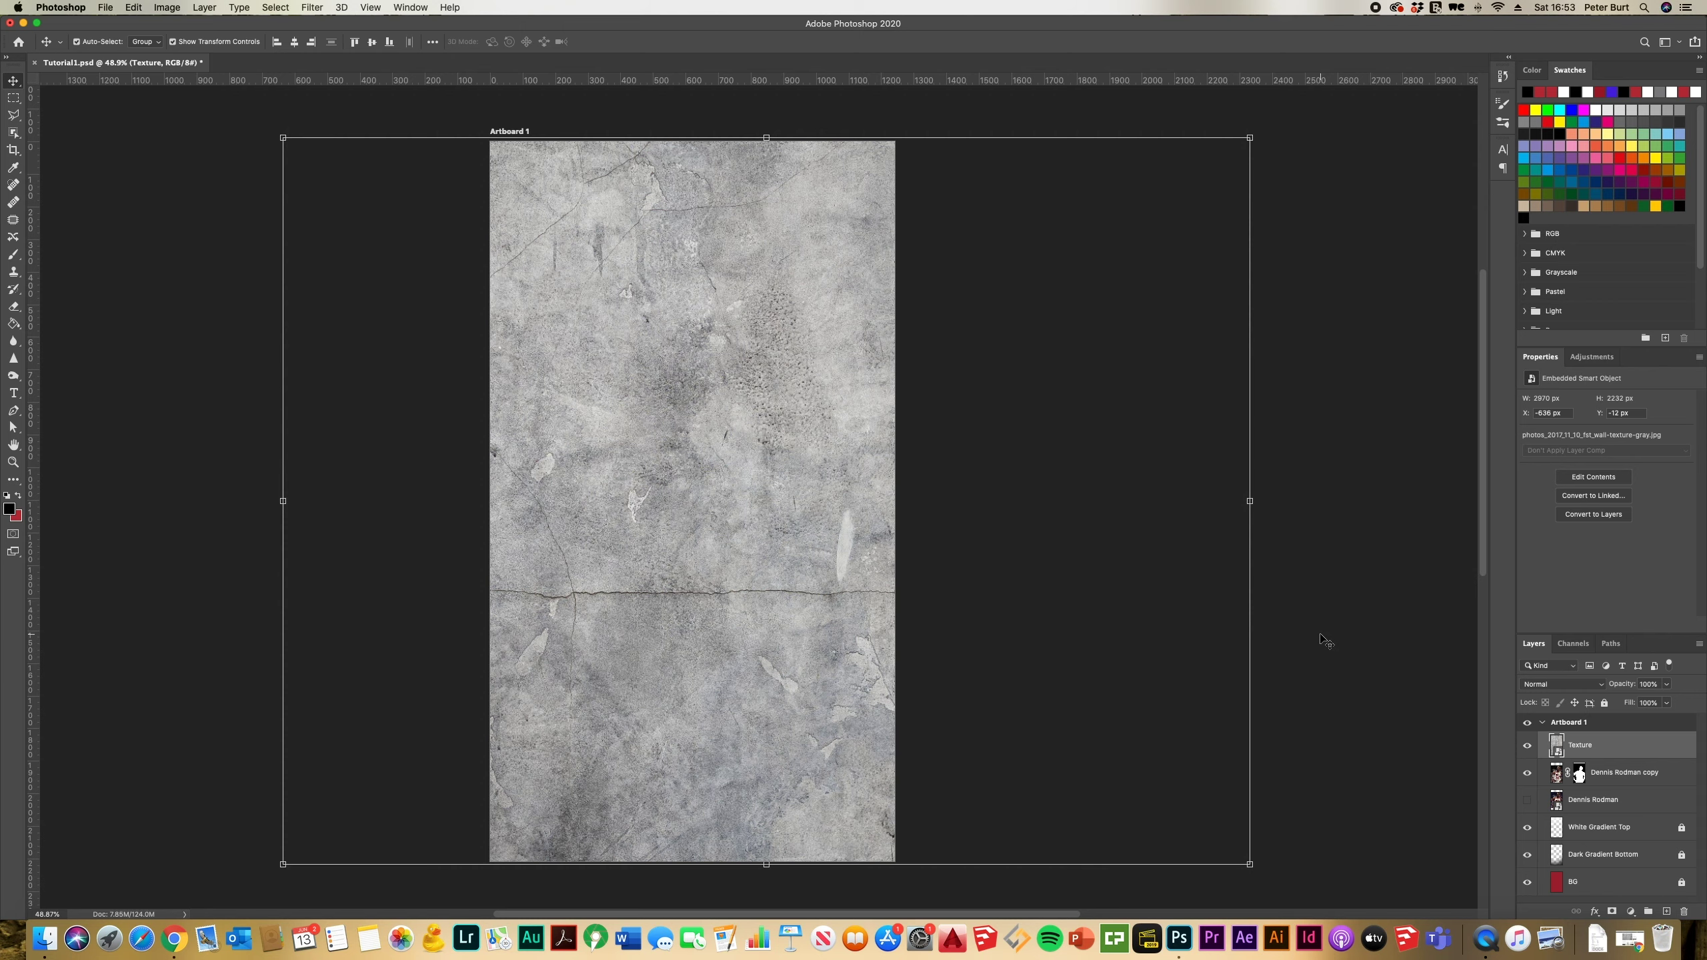
- Set the Texture layer's blend mode to Multiply and its opacity to 30%, and deselect the layer
{"action": "left_click", "coordinate": [1562, 684]}
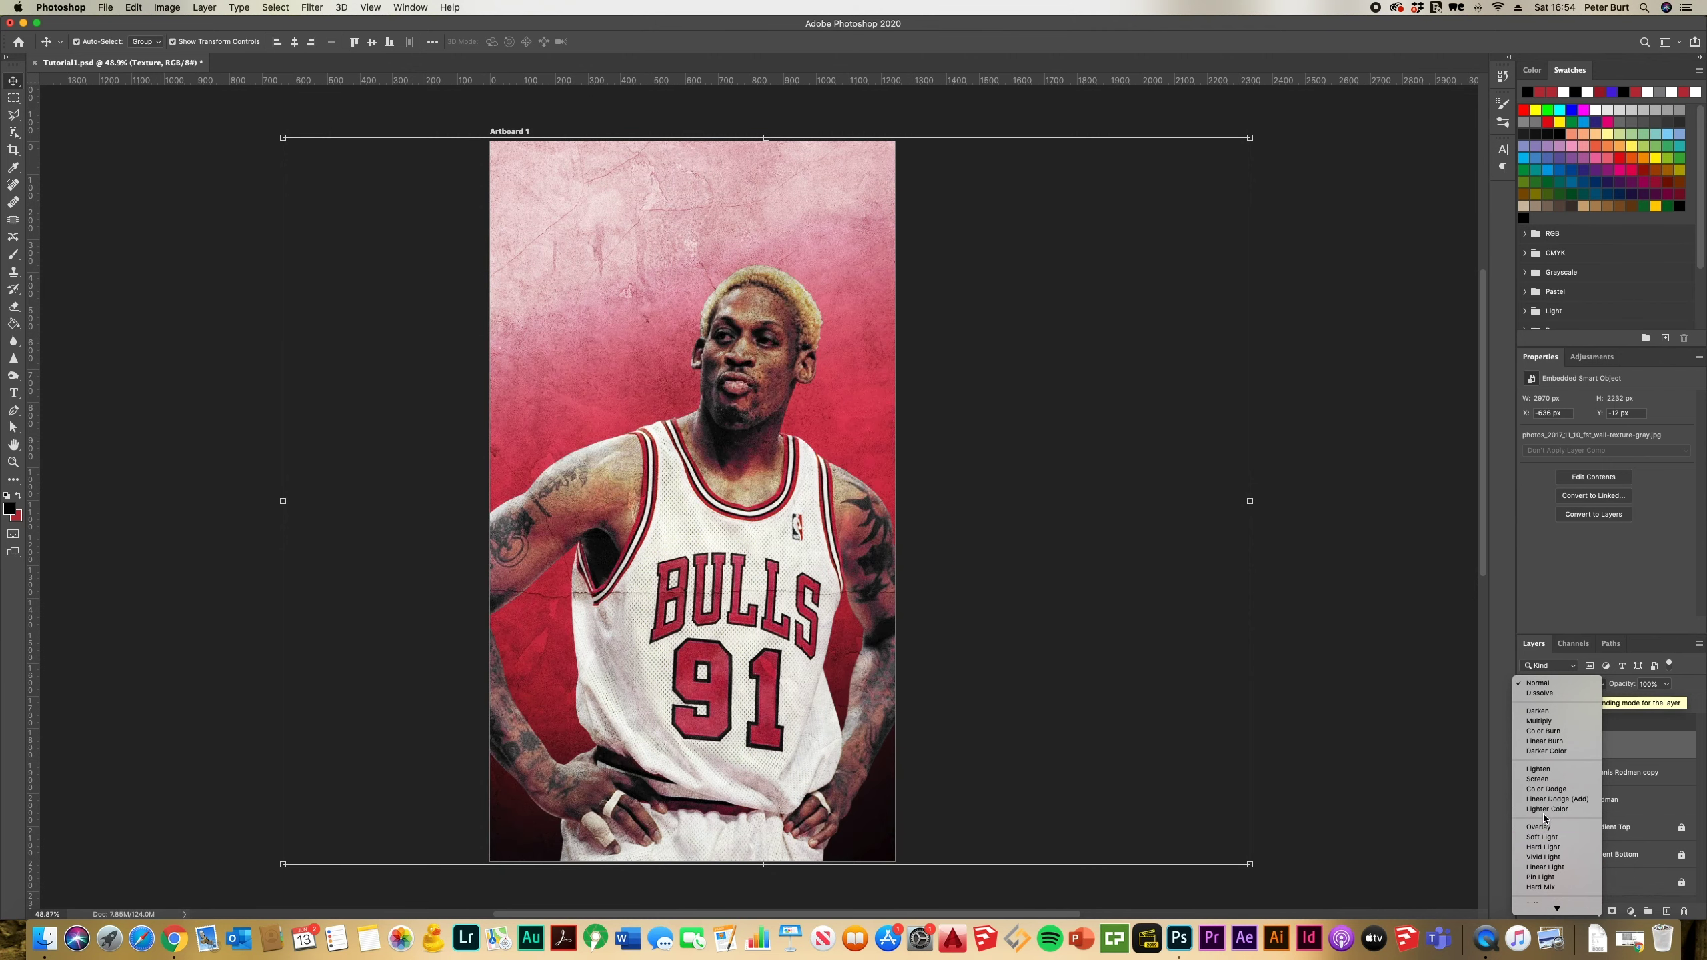
{"action": "left_click", "coordinate": [1540, 722]}
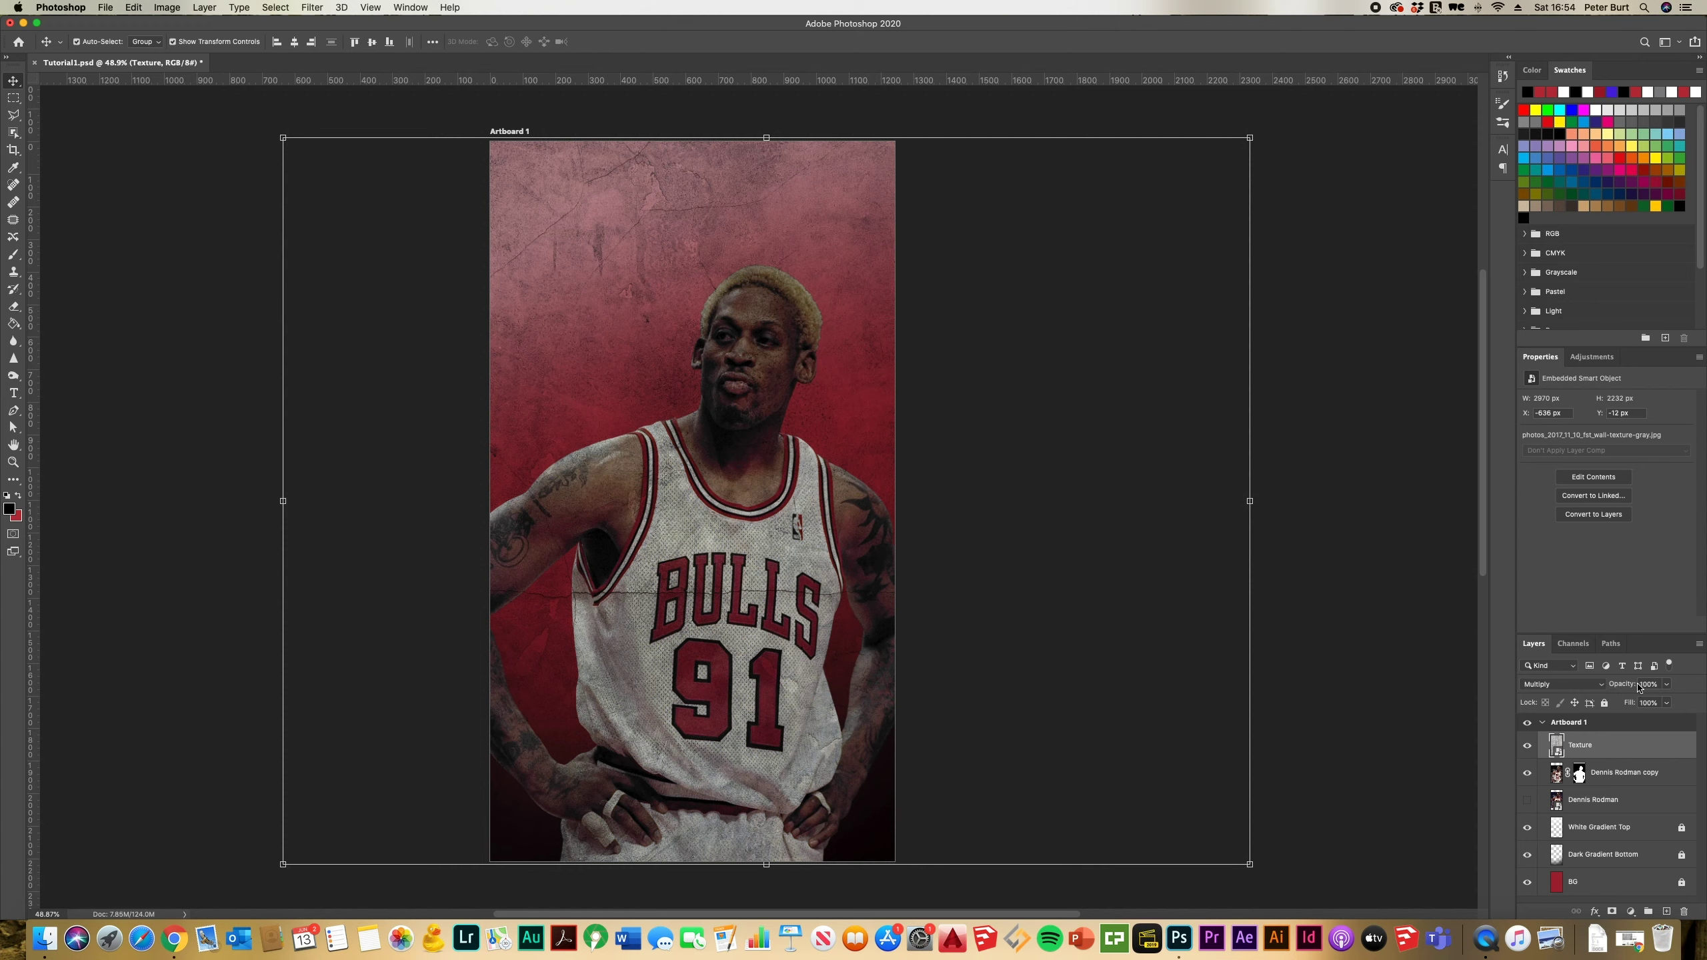
{"action": "left_click", "coordinate": [1666, 685]}
{"action": "left_click", "coordinate": [1658, 685]}
{"action": "type", "text": "30"}
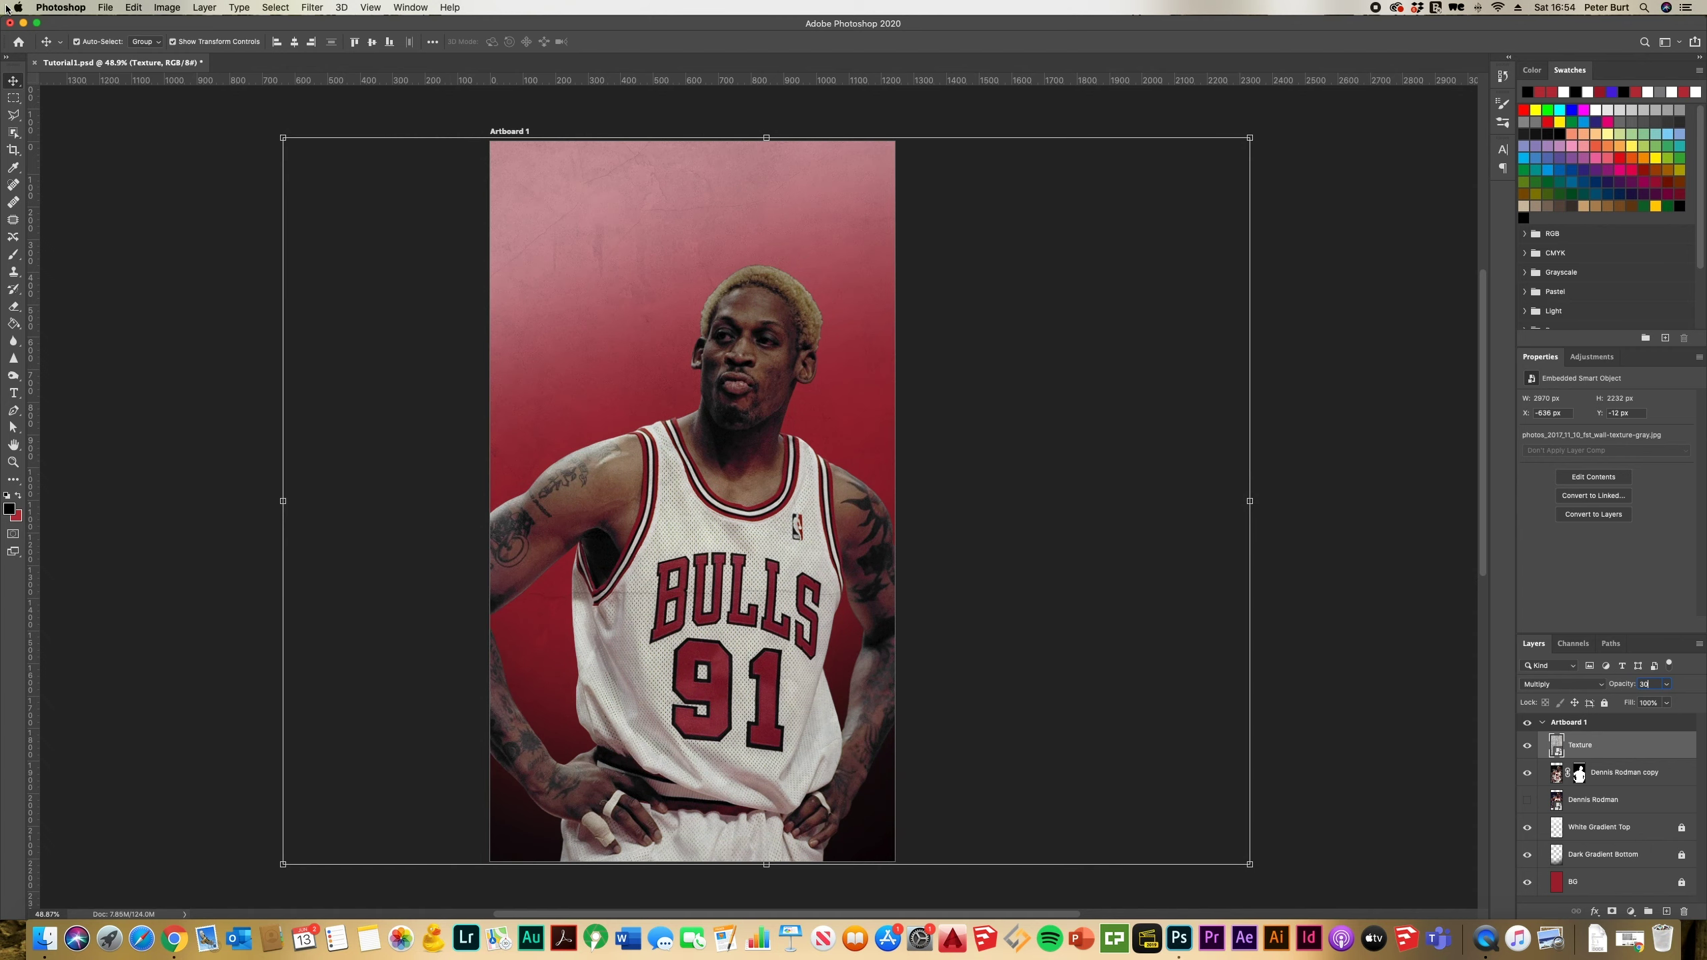
{"action": "left_click", "coordinate": [134, 113]}
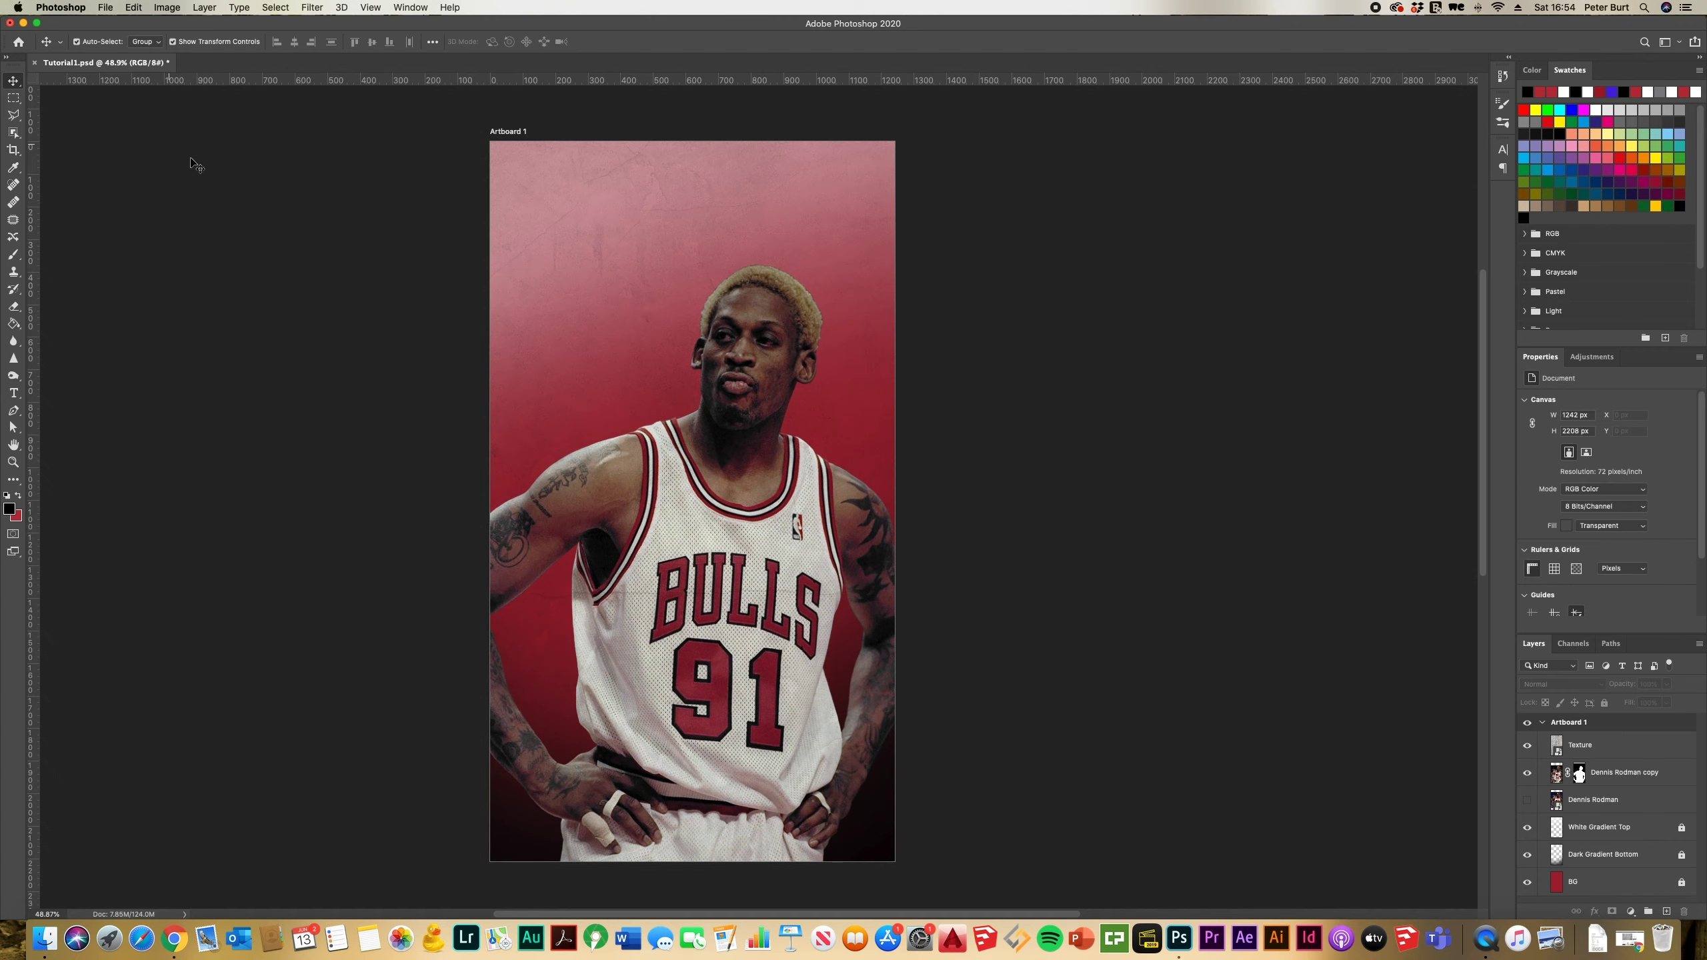
{"action": "scroll", "coordinate": [581, 484], "scroll_direction": "up", "scroll_amount": 5}
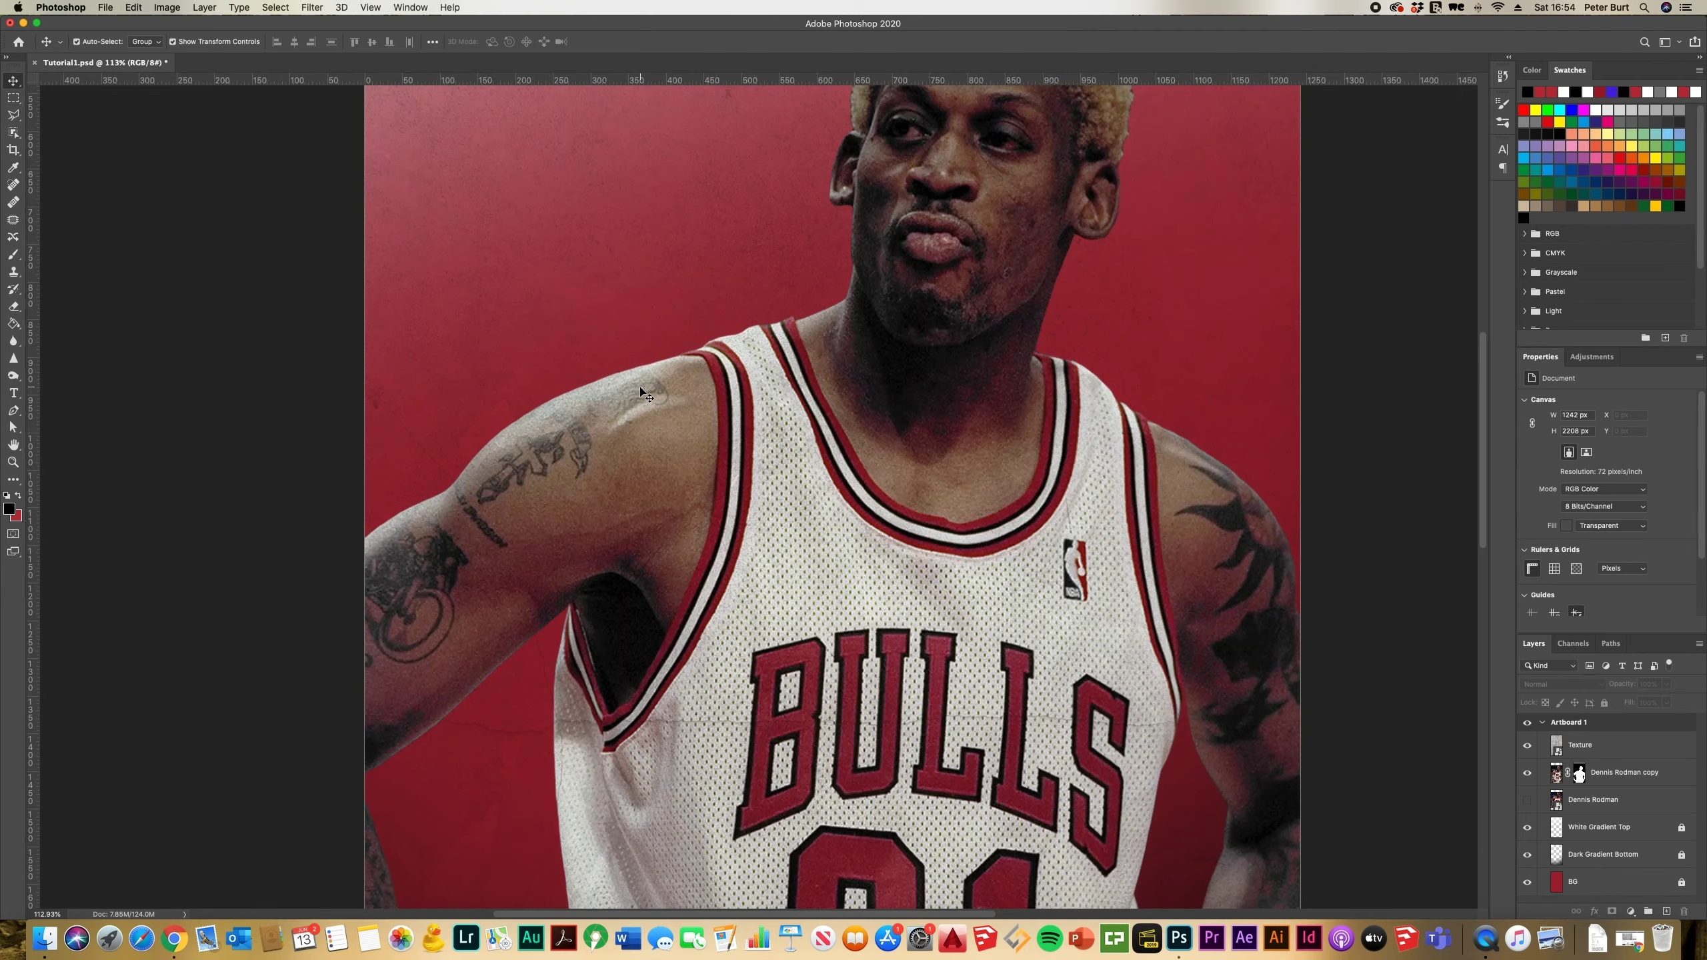
{"action": "scroll", "coordinate": [604, 474], "scroll_direction": "down", "scroll_amount": 2}
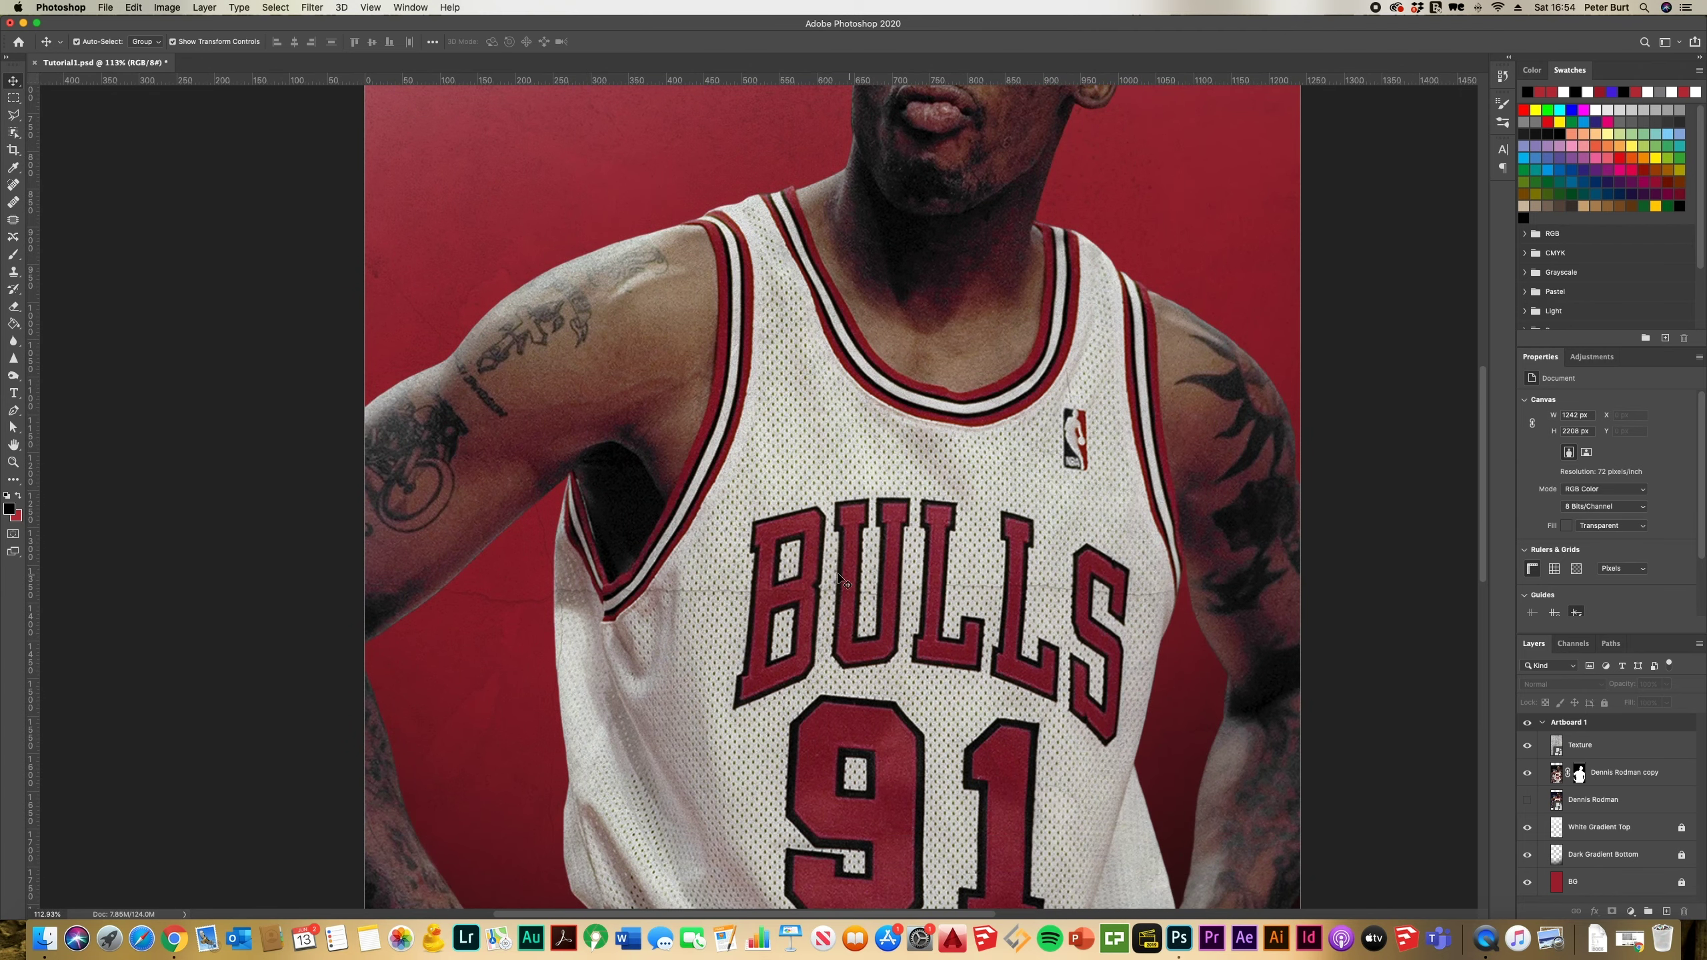
- Select the Texture layer and lock it completely
{"action": "scroll", "coordinate": [649, 556], "scroll_direction": "down", "scroll_amount": 3}
{"action": "scroll", "coordinate": [647, 557], "scroll_direction": "down", "scroll_amount": 3}
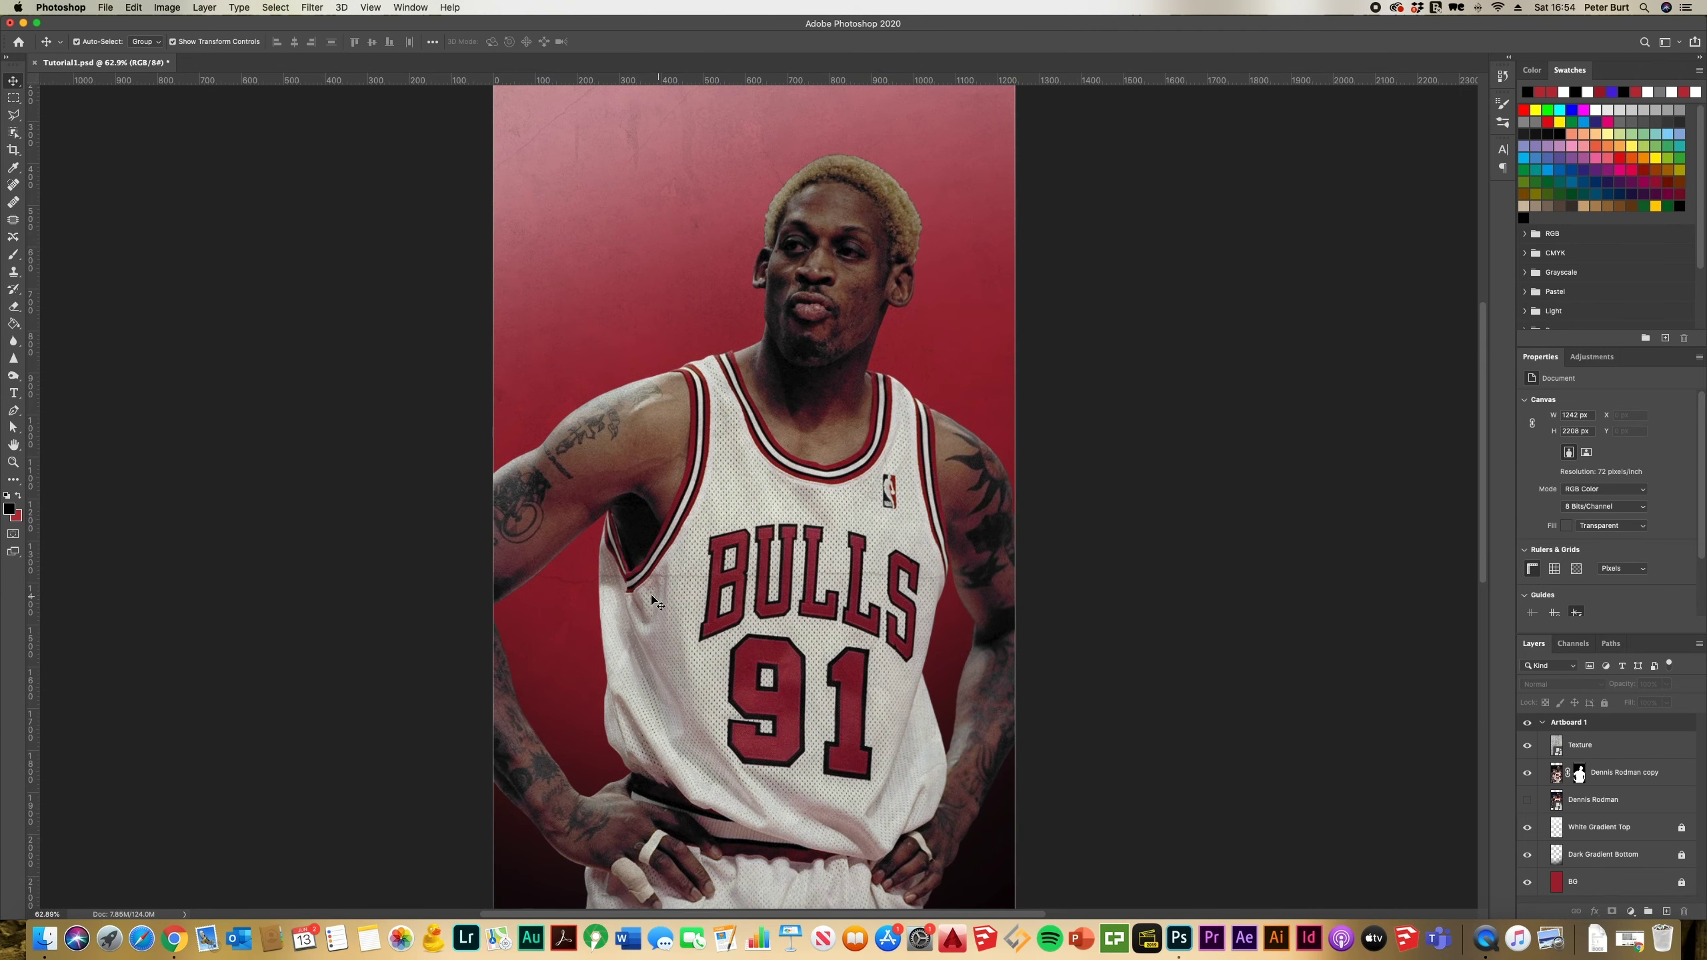
{"action": "scroll", "coordinate": [754, 615], "scroll_direction": "down", "scroll_amount": 3}
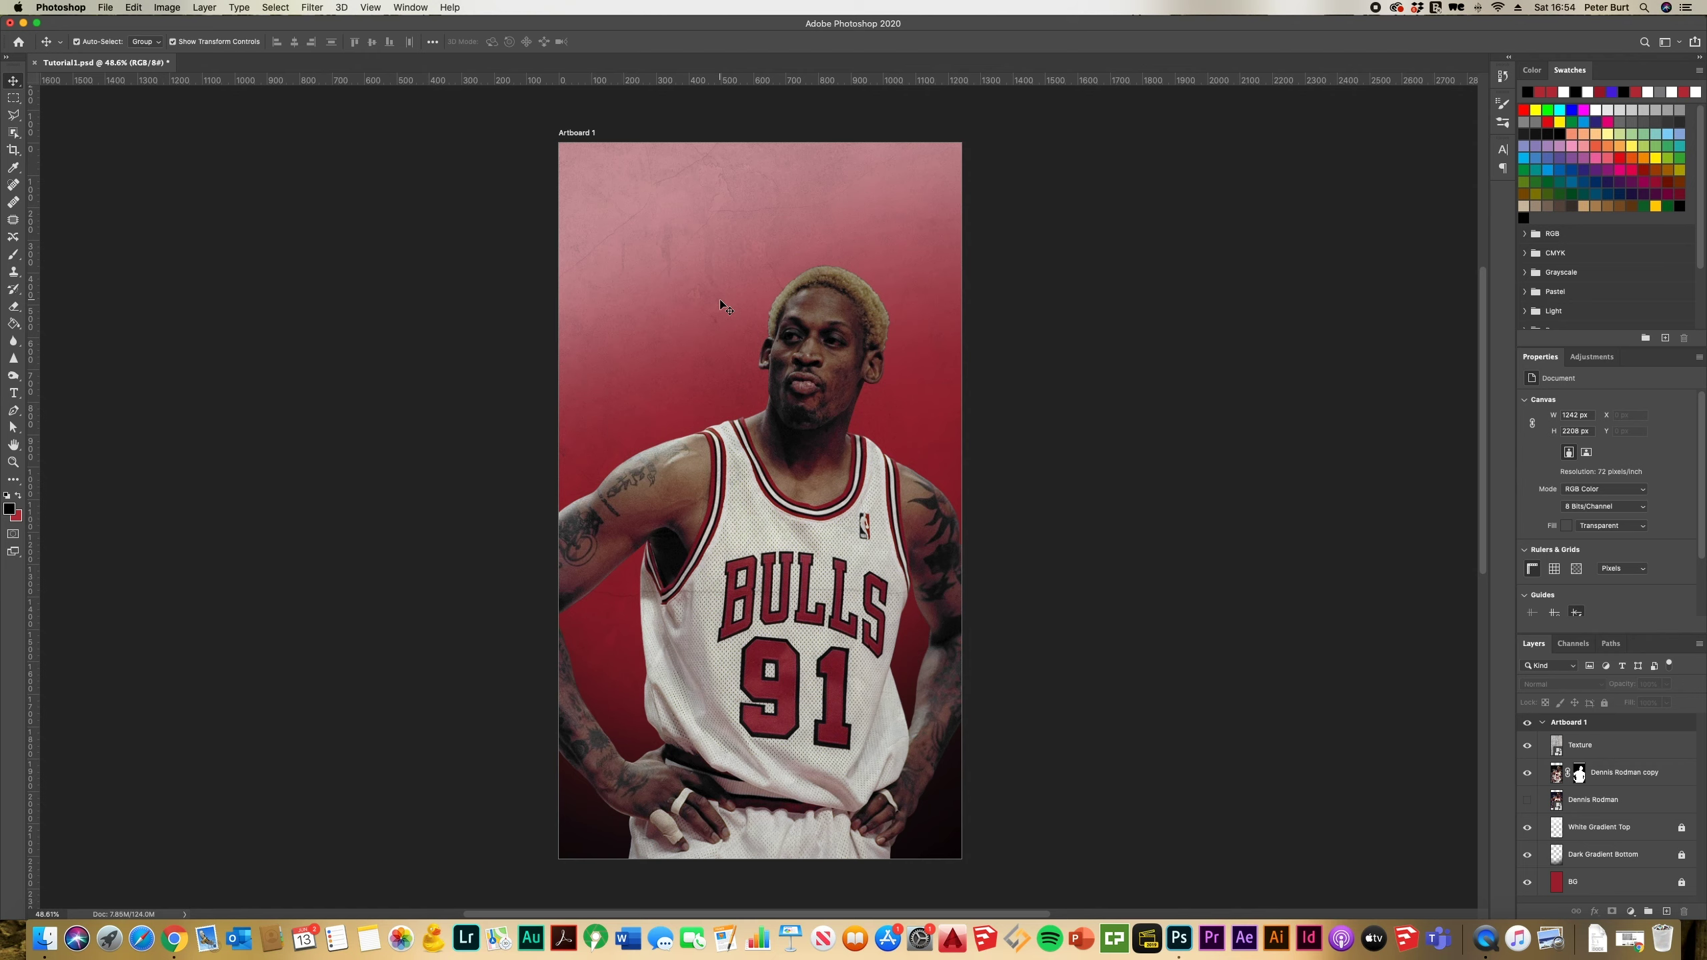
{"action": "left_click", "coordinate": [701, 244]}
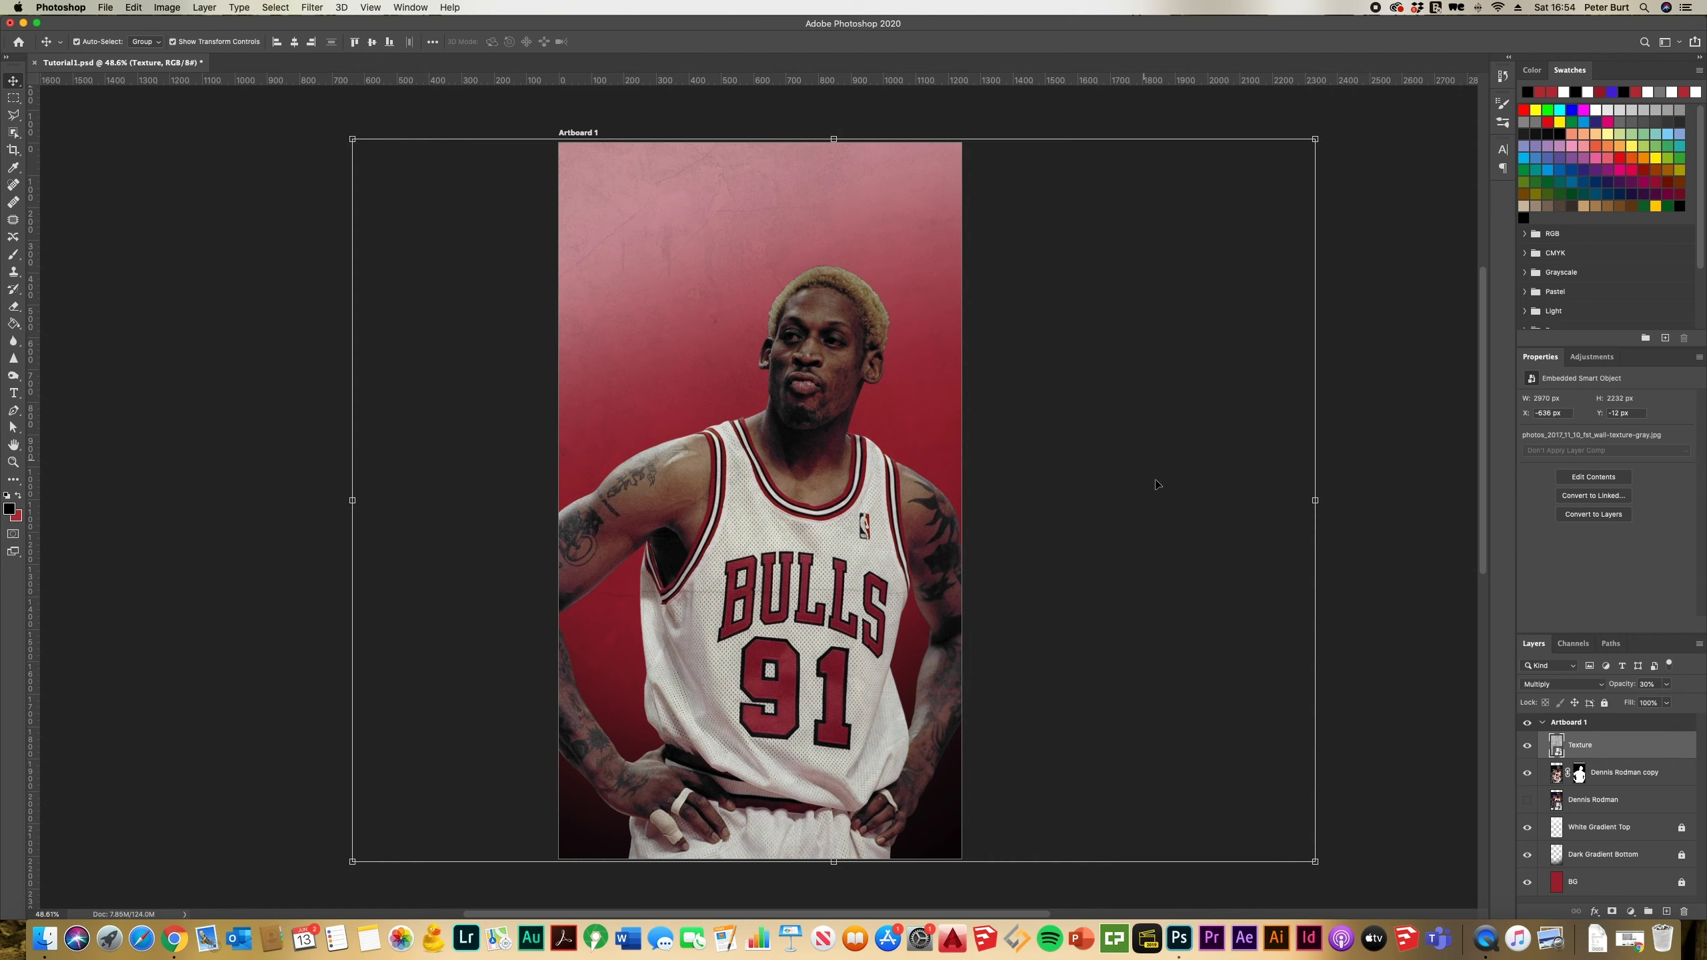
{"action": "left_click", "coordinate": [1605, 703]}
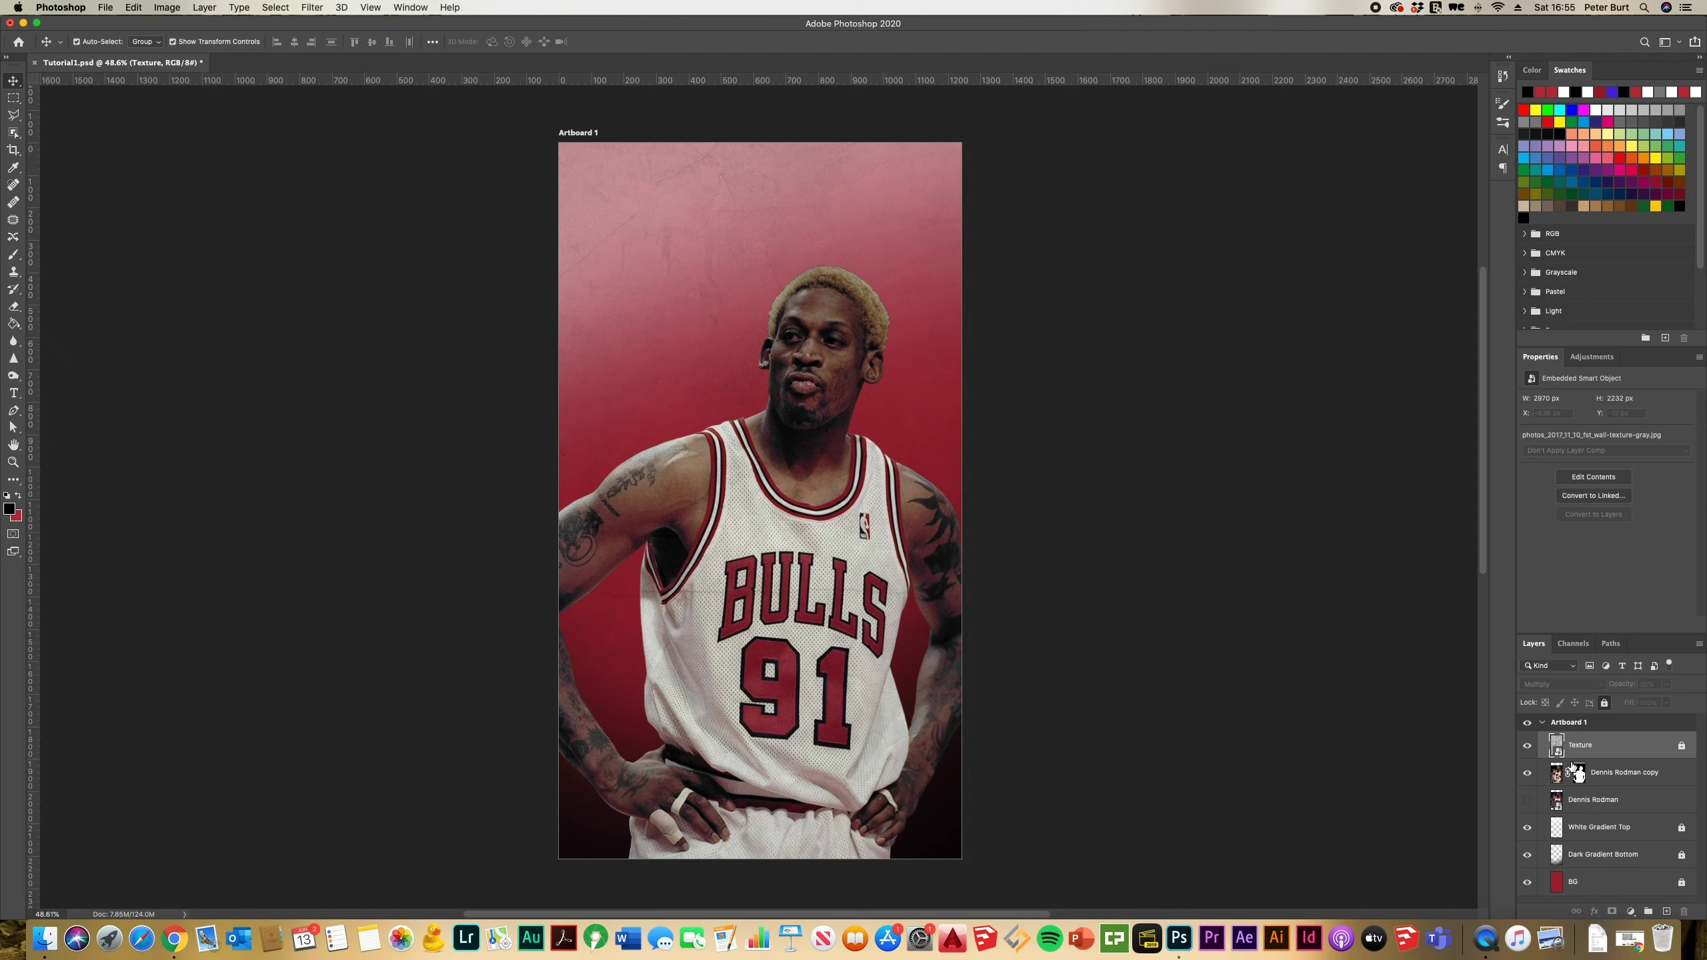
- Move the Dennis Rodman copy layer above the Texture layer to compare the look, and return it below Texture
{"action": "left_click", "coordinate": [1609, 779]}
{"action": "left_click_drag", "start_coordinate": [1610, 778], "coordinate": [1605, 741]}
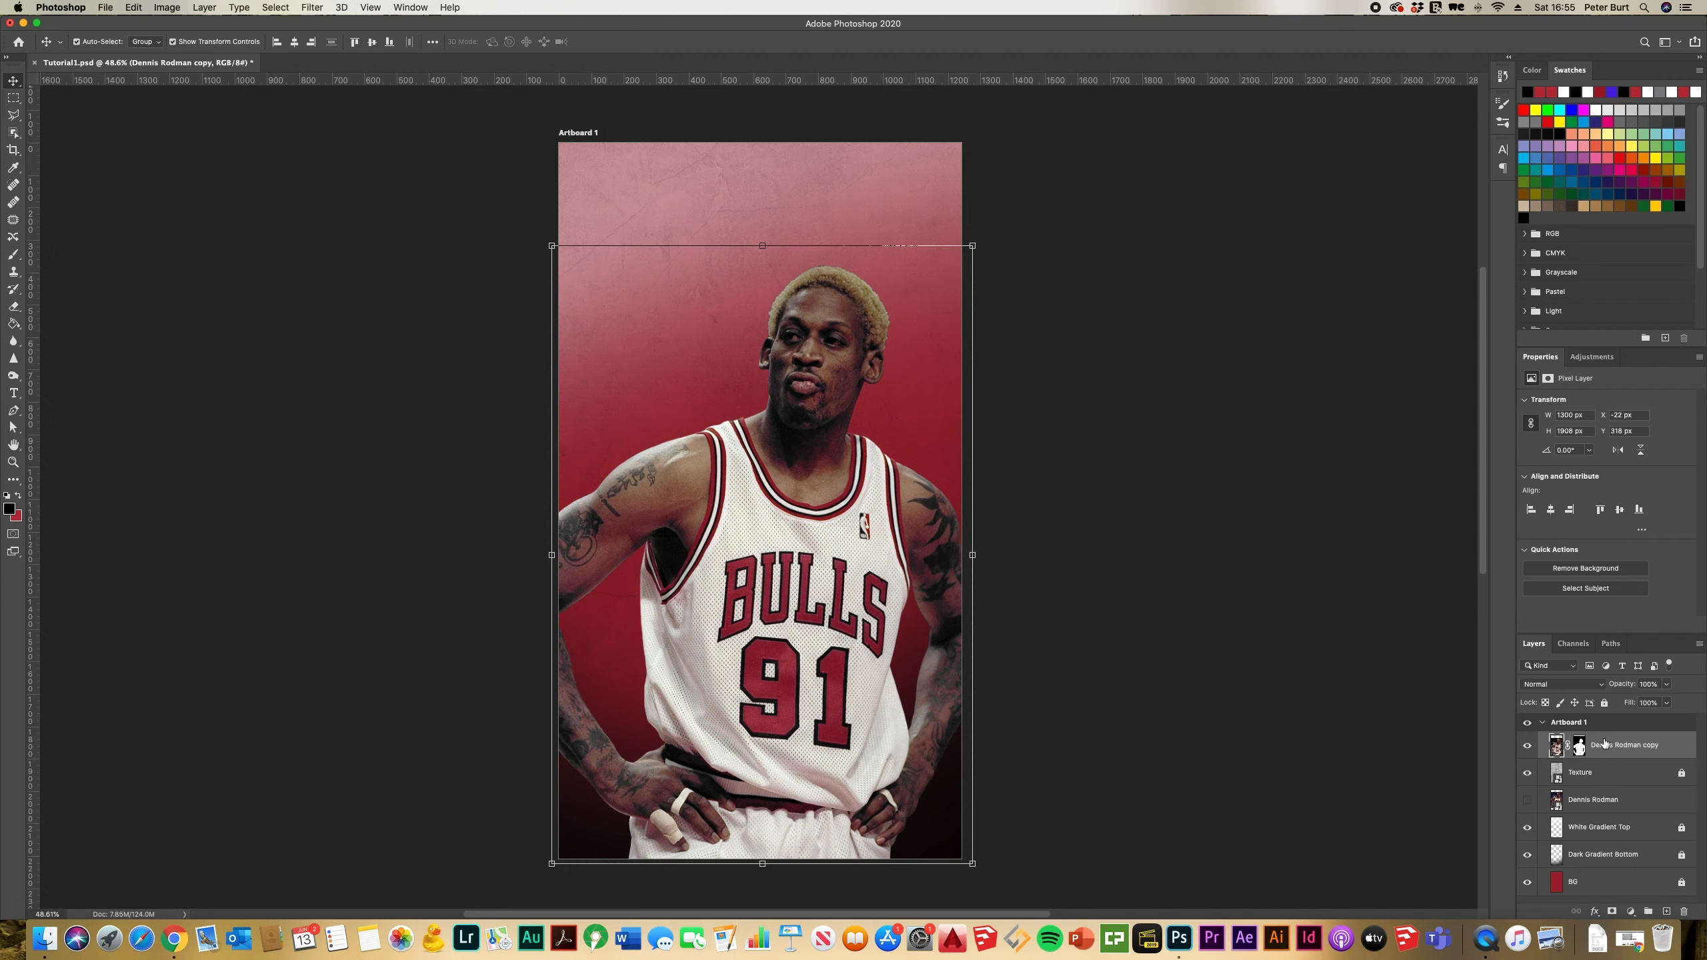
{"action": "left_click", "coordinate": [1272, 702]}
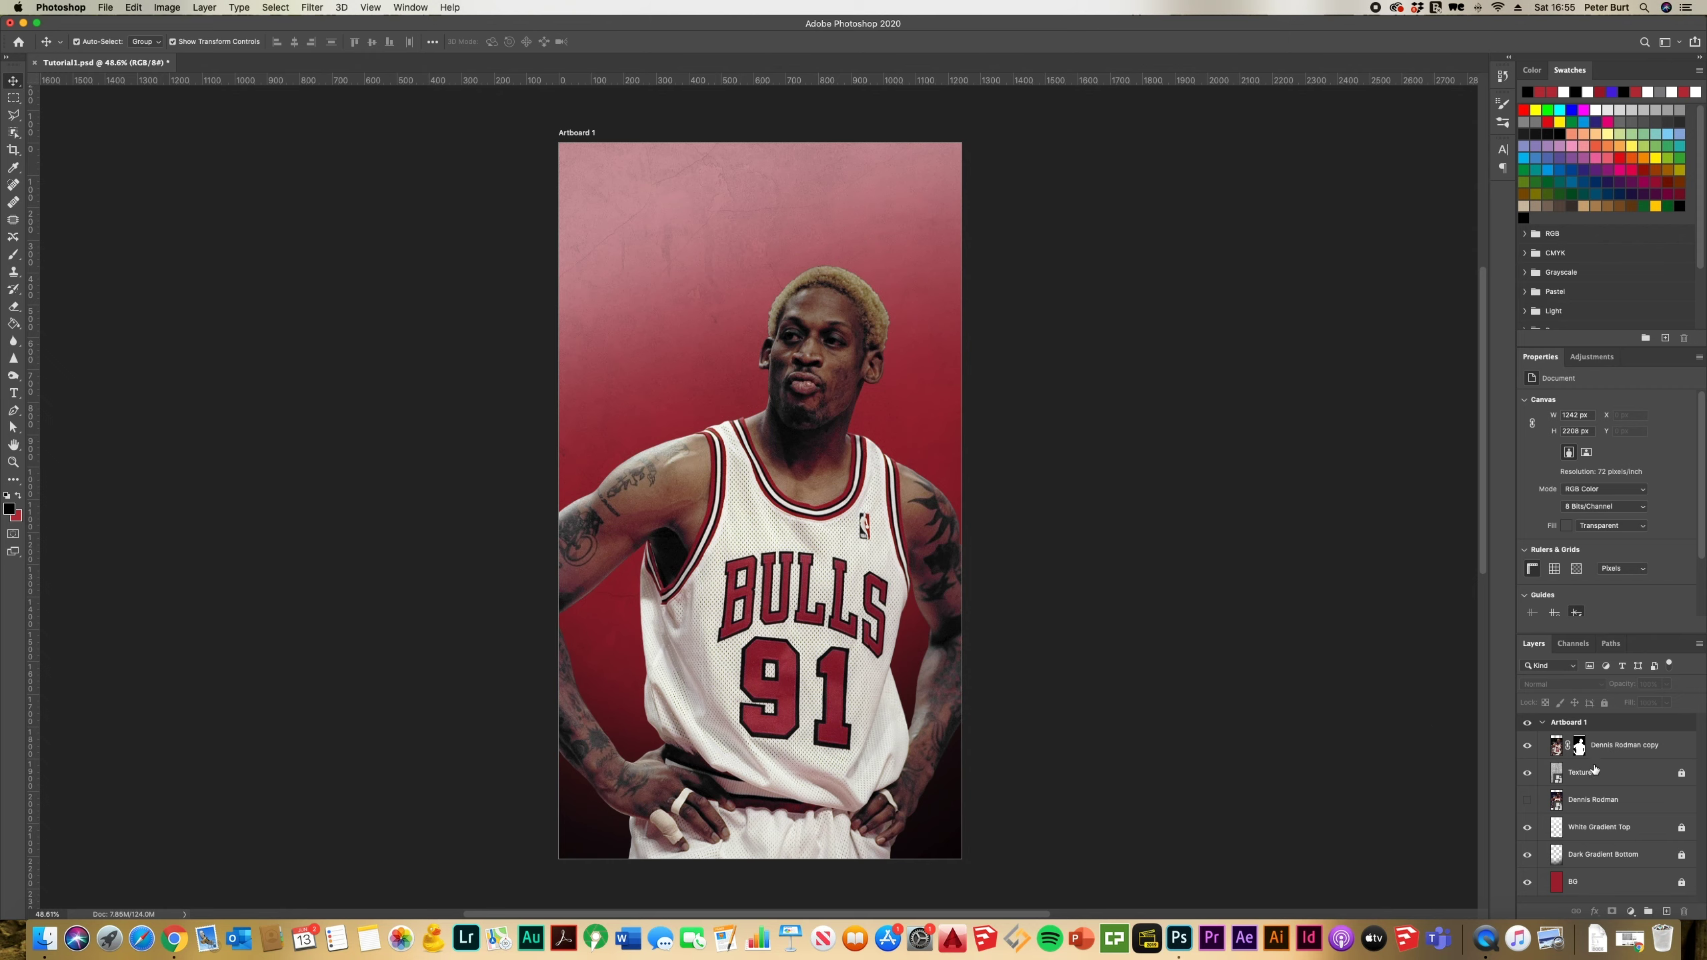
{"action": "left_click", "coordinate": [1603, 752]}
{"action": "left_click_drag", "start_coordinate": [1613, 748], "coordinate": [1610, 784]}
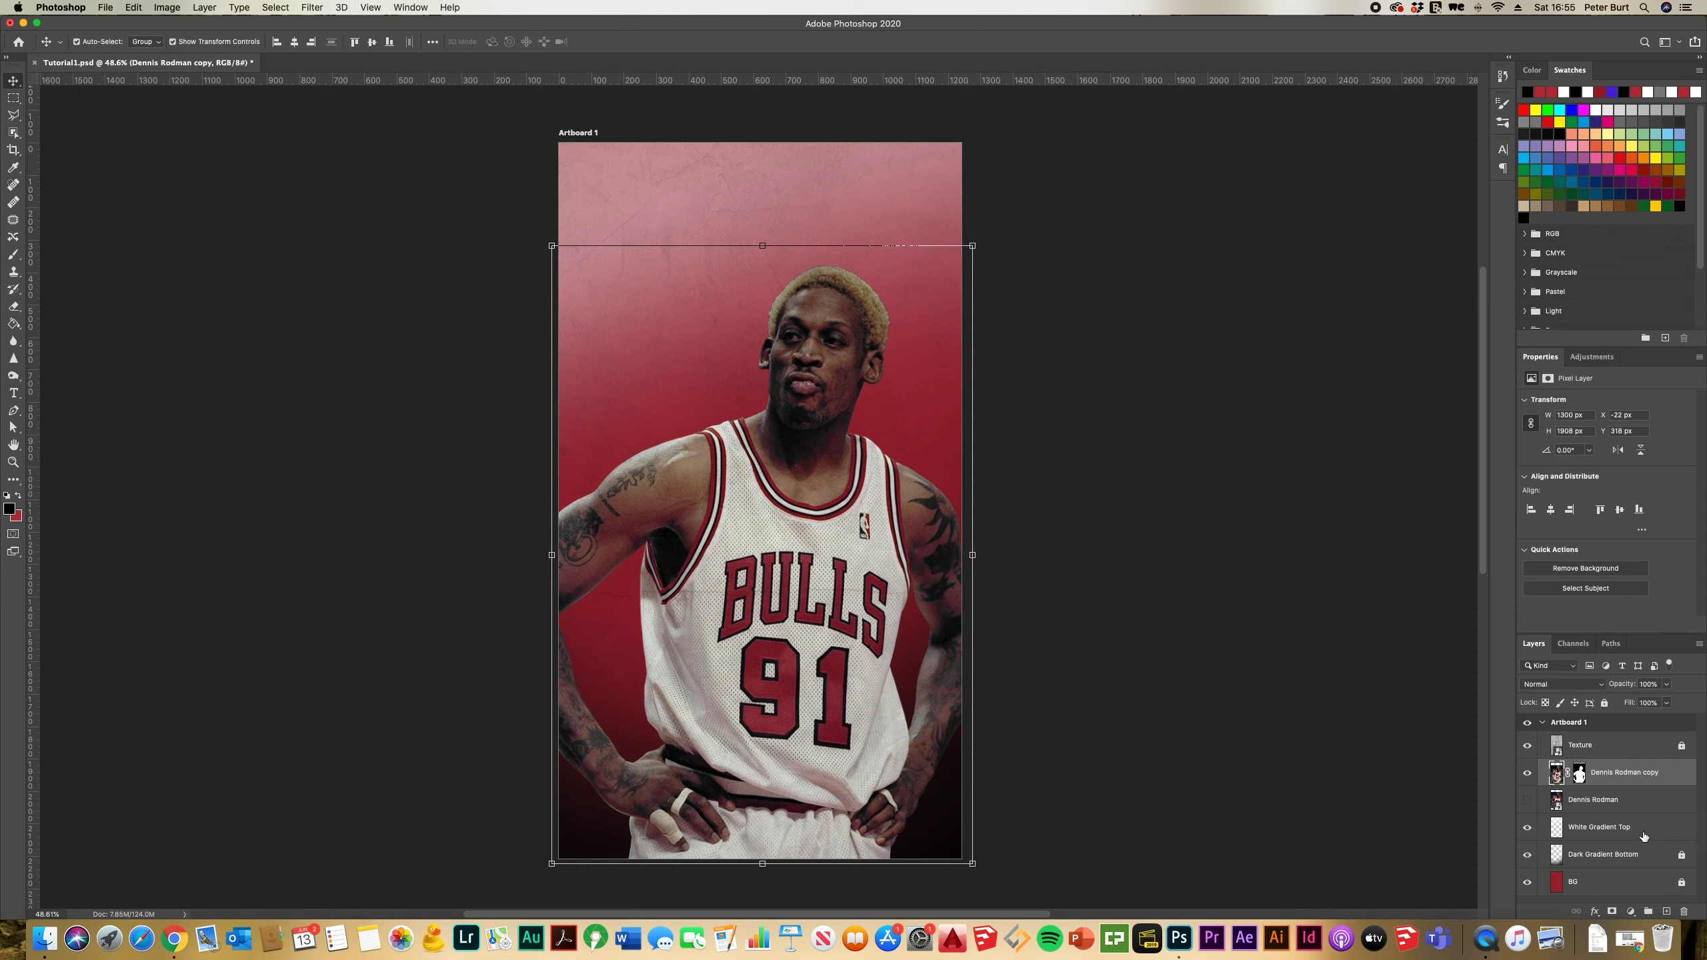
- Select the White Gradient Top layer
{"action": "left_click", "coordinate": [1601, 835]}
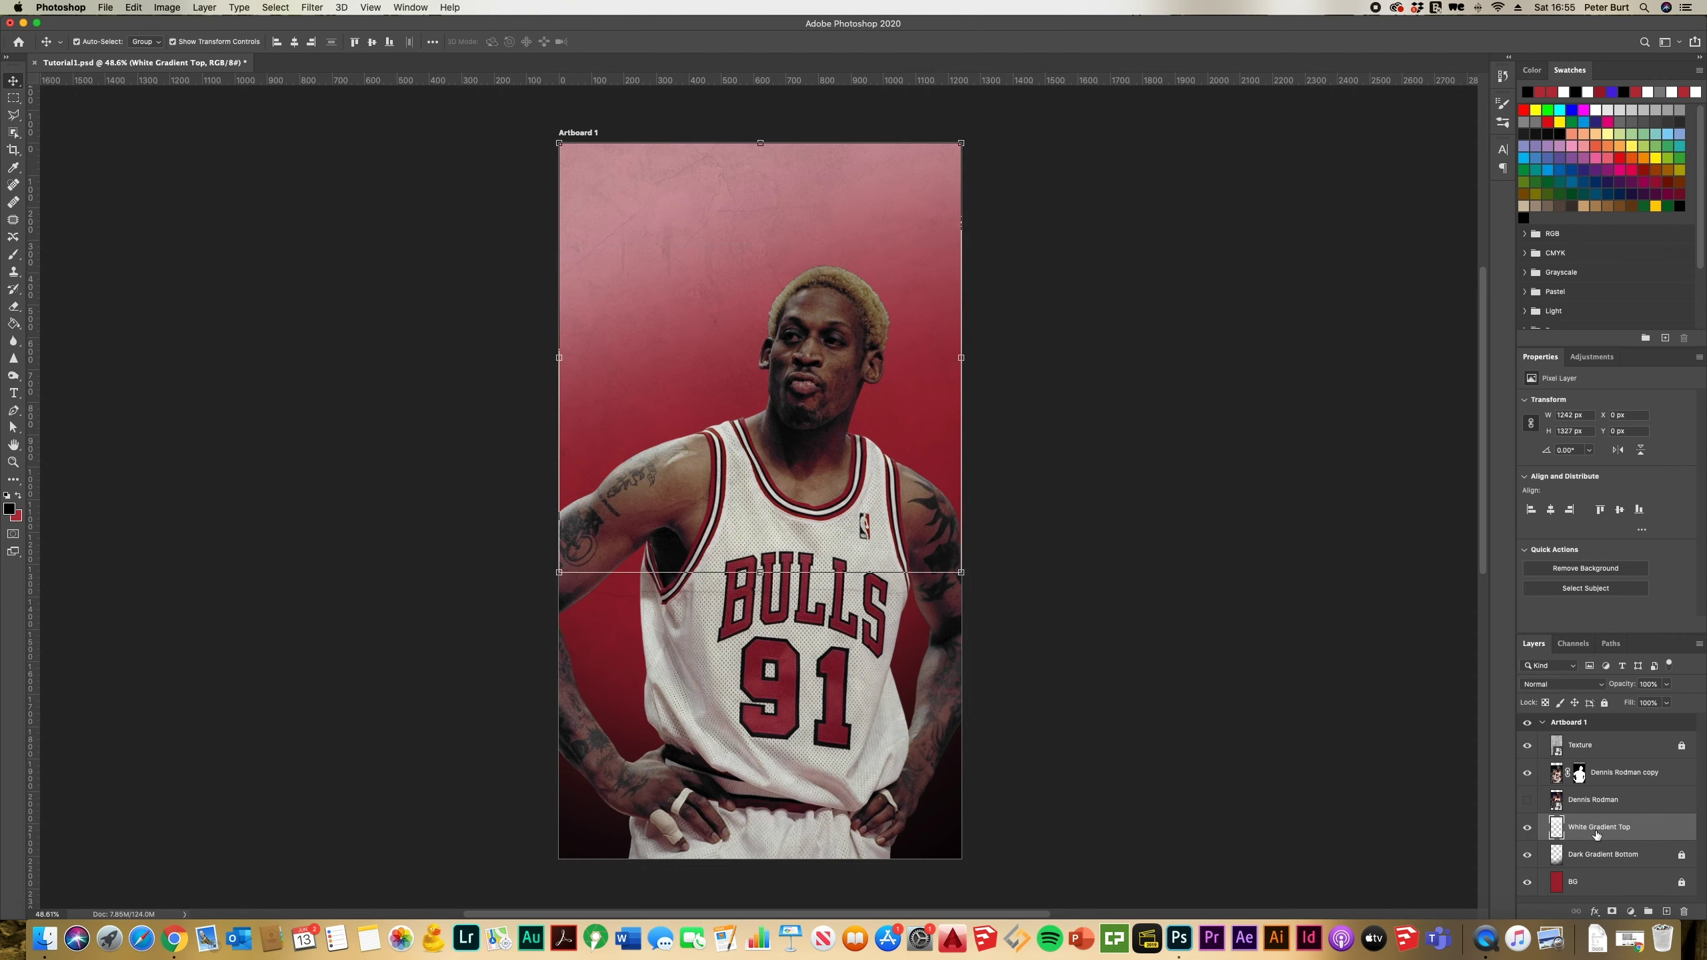
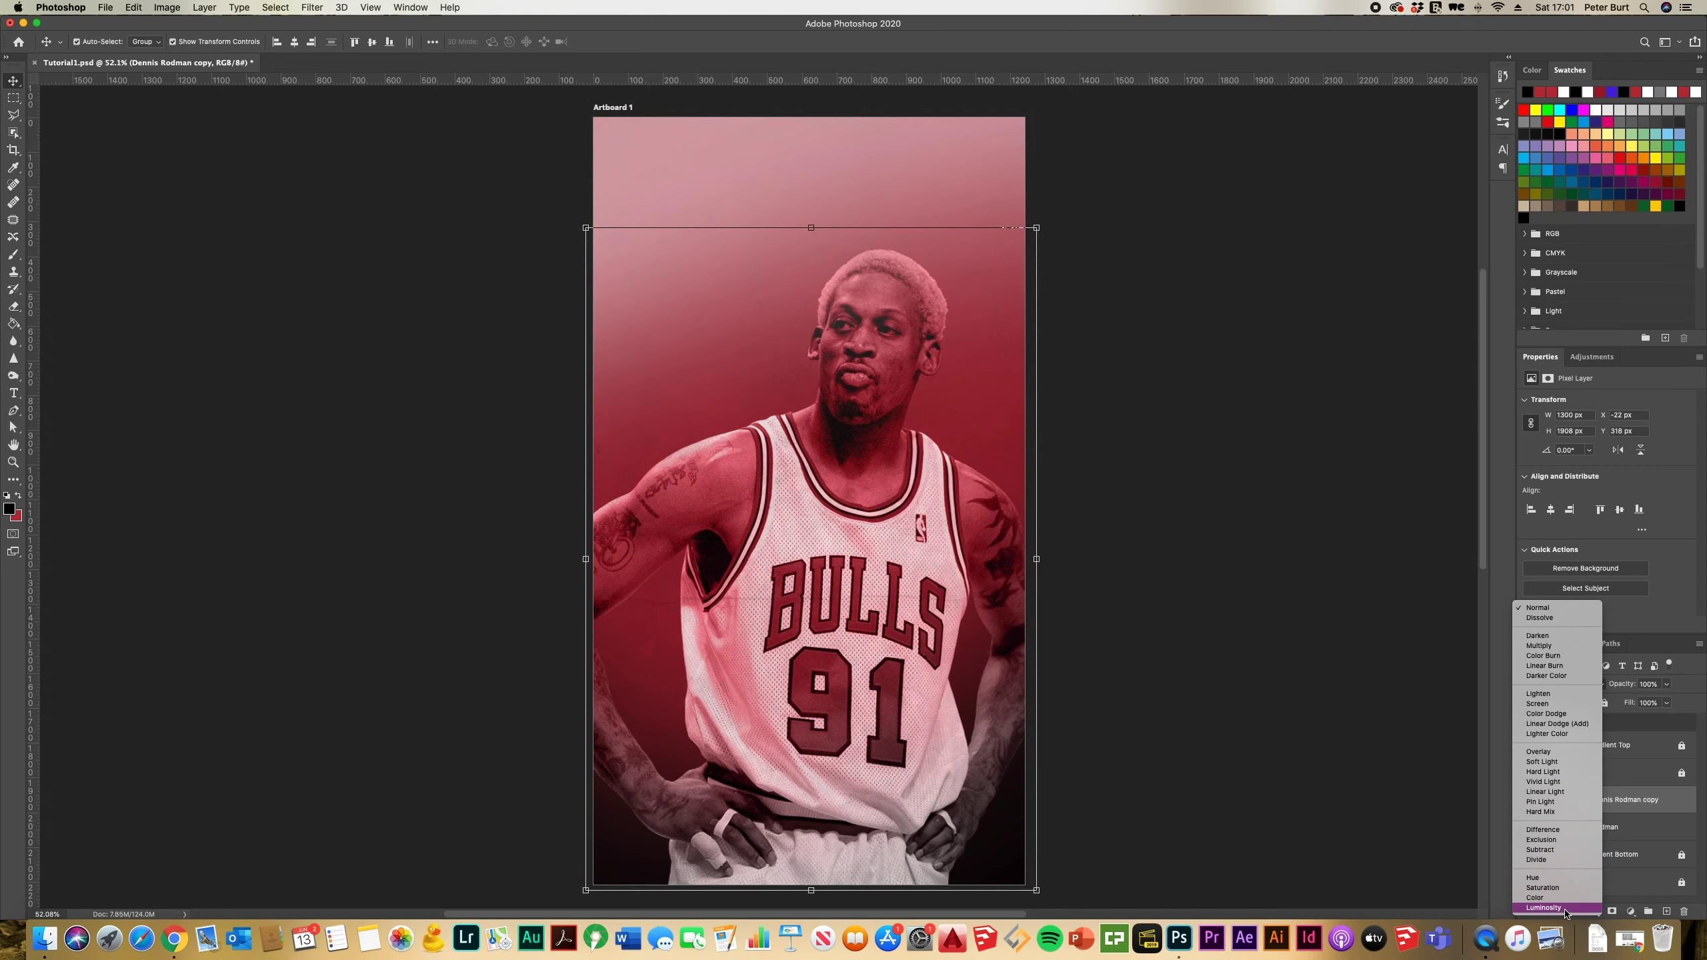
- Set the Dennis Rodman copy layer's blend mode to Luminosity and deselect the layer
{"action": "left_click", "coordinate": [1544, 908]}
{"action": "left_click", "coordinate": [1233, 540]}
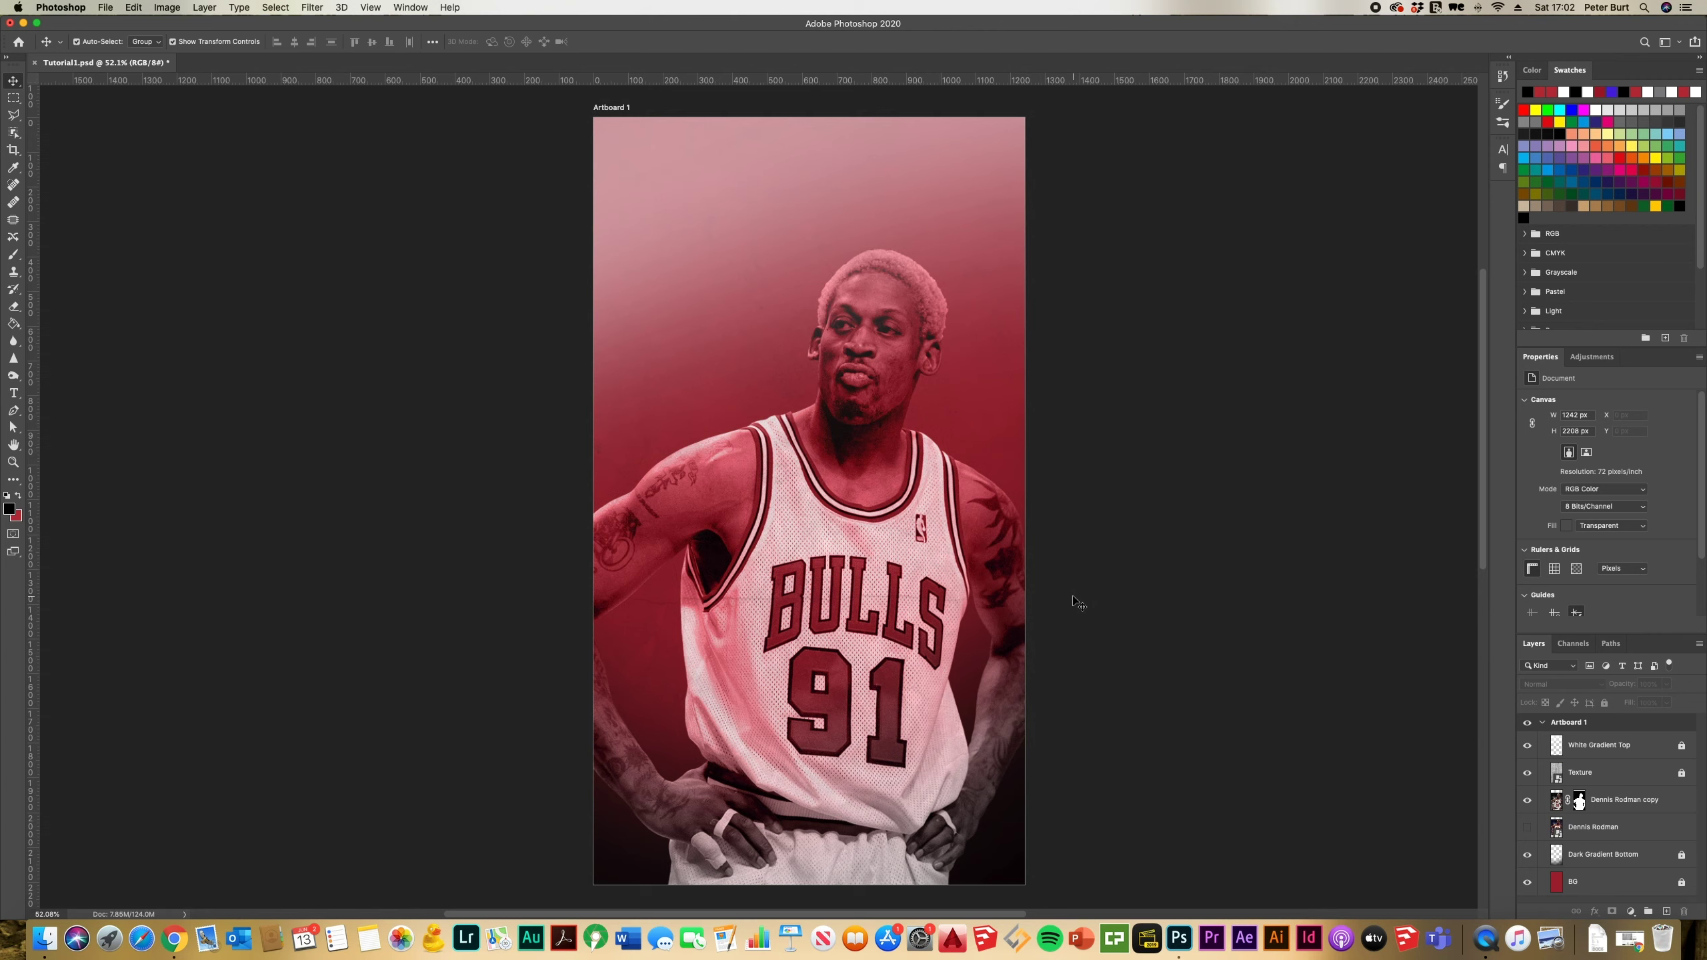
- Select the Dennis Rodman copy layer, choose the Blur tool and adjust its brush size for the hair edge
{"action": "left_click", "coordinate": [989, 596]}
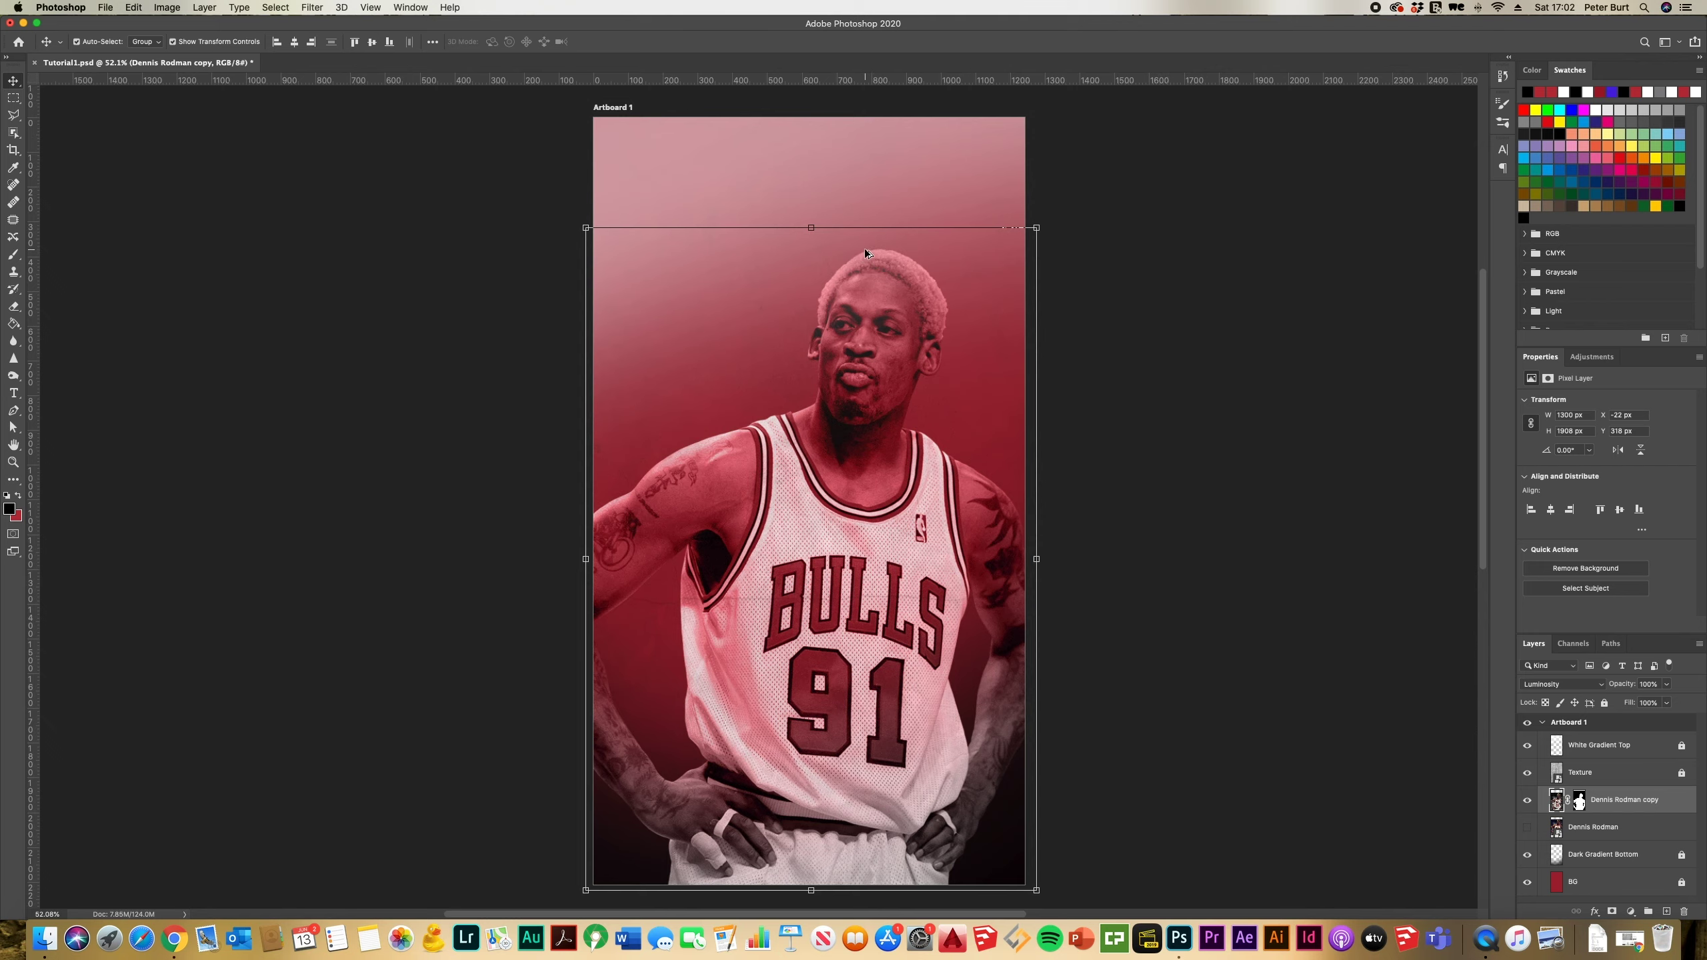
{"action": "scroll", "coordinate": [864, 248], "scroll_direction": "up", "scroll_amount": 5}
{"action": "scroll", "coordinate": [869, 250], "scroll_direction": "up", "scroll_amount": 1}
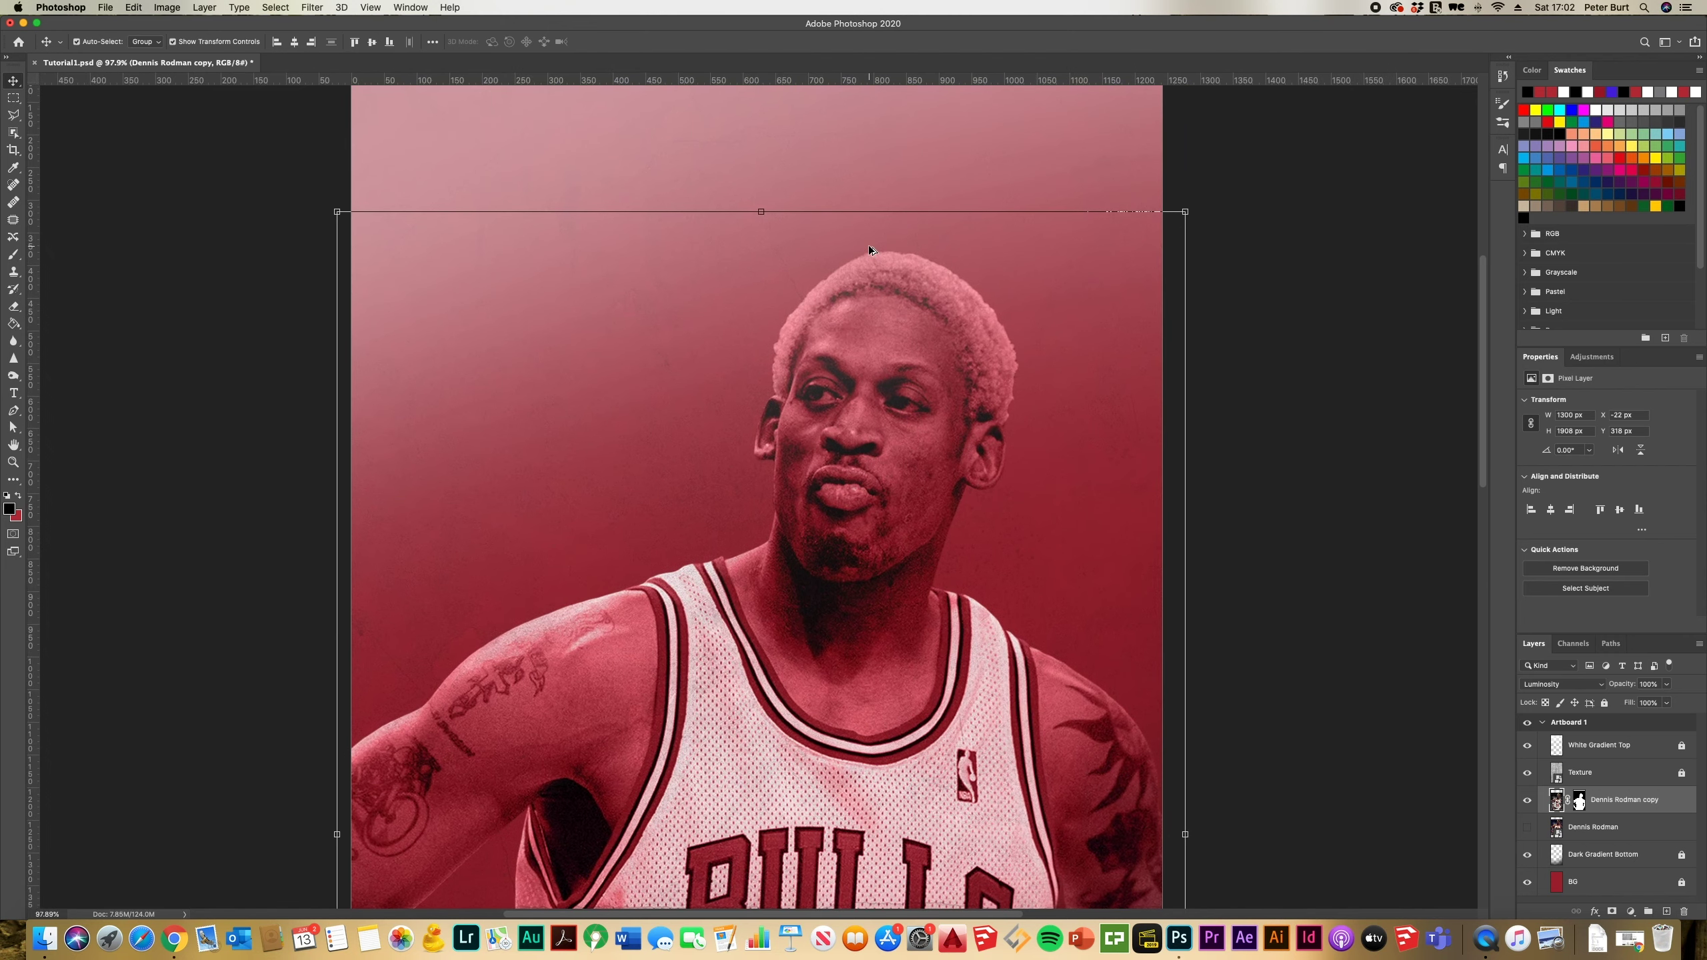
{"action": "left_click", "coordinate": [15, 343]}
{"action": "left_click", "coordinate": [46, 343]}
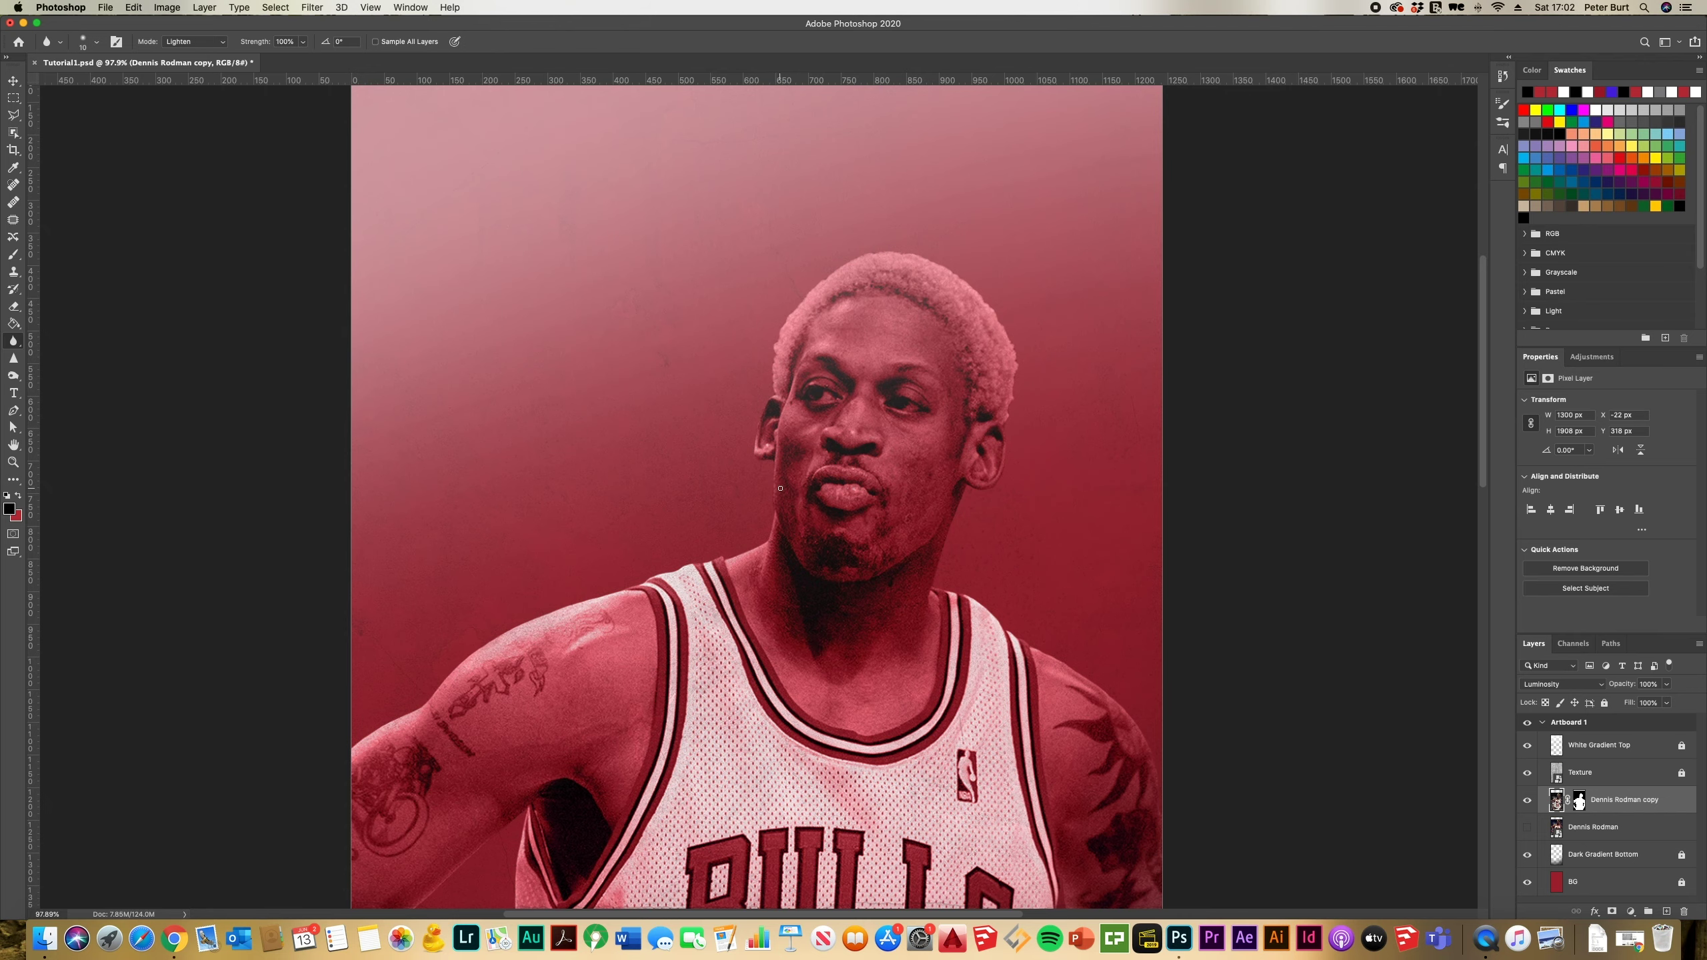
{"action": "key", "text": "bracketright"}
{"action": "scroll", "coordinate": [849, 376], "scroll_direction": "up", "scroll_amount": 5}
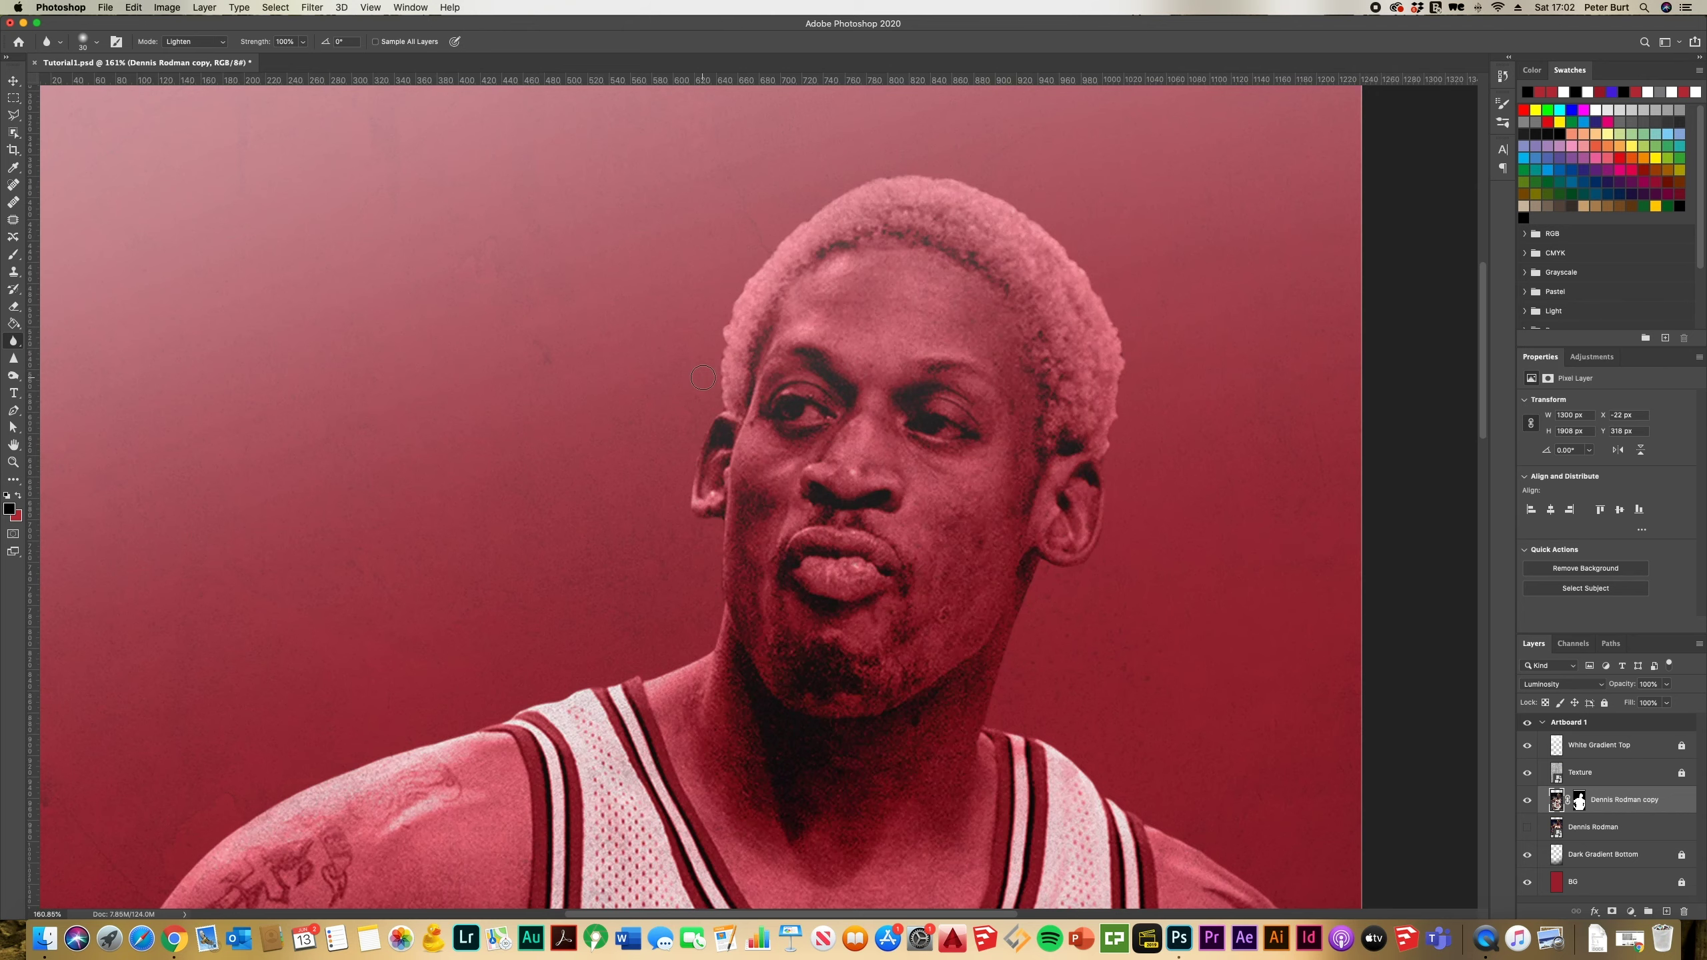
{"action": "scroll", "coordinate": [703, 378], "scroll_direction": "up", "scroll_amount": 2}
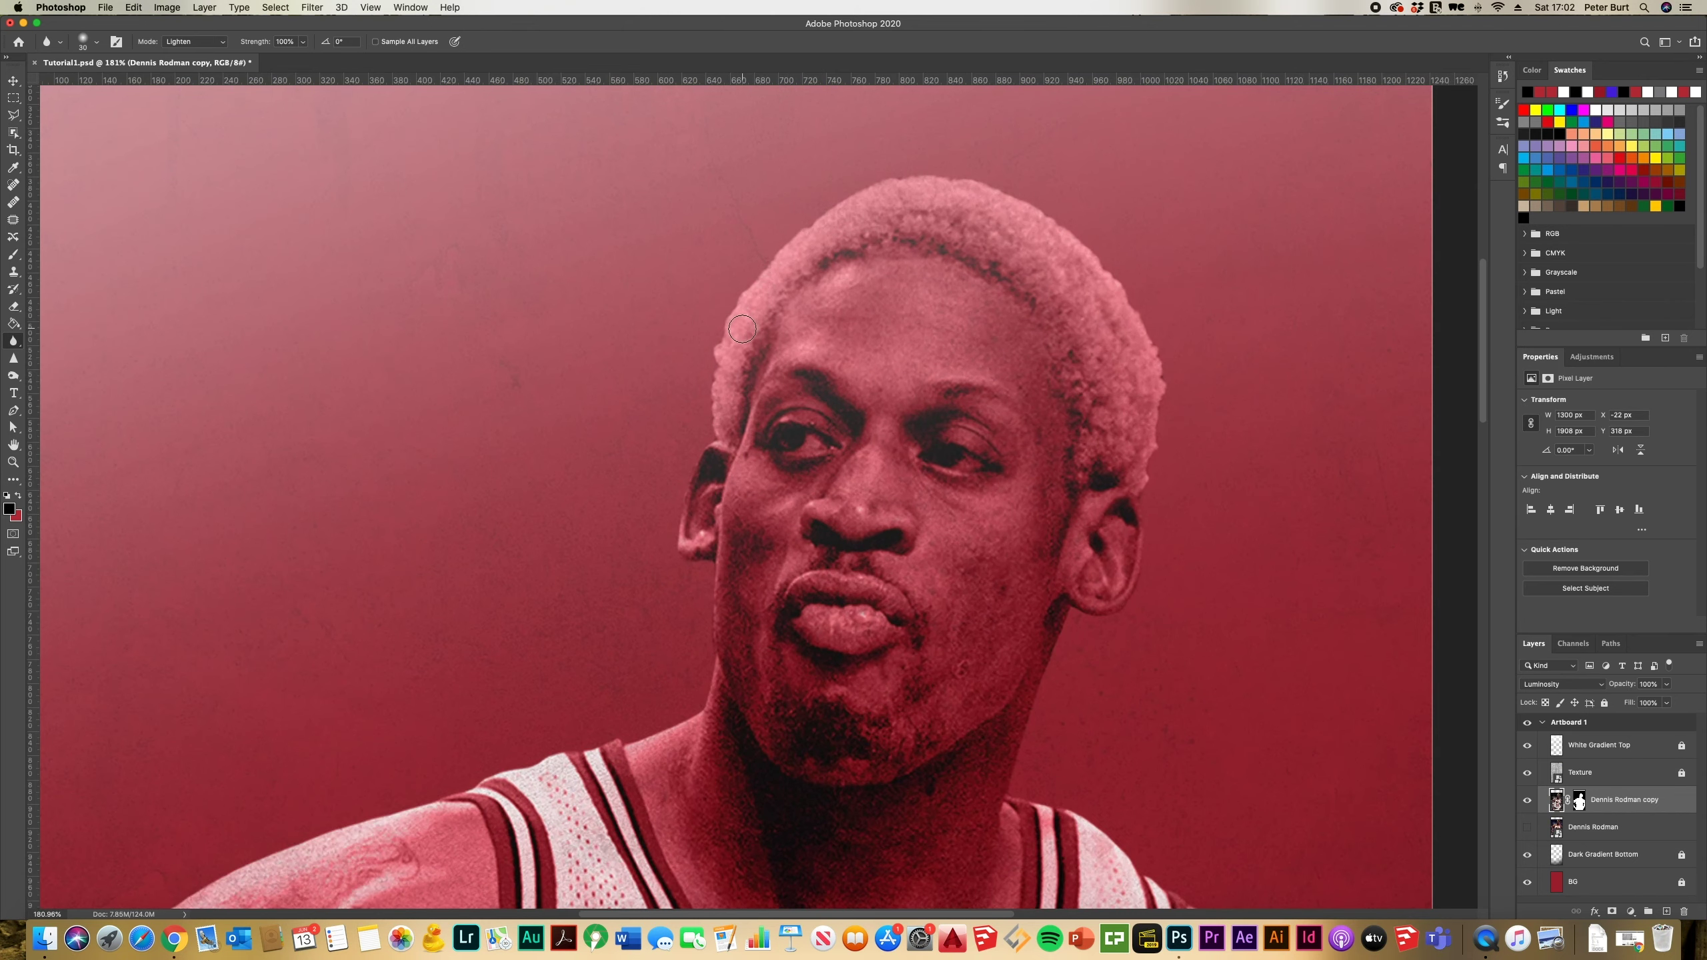
{"action": "key", "text": "bracketleft"}
{"action": "key", "text": "bracketleft"}
{"action": "scroll", "coordinate": [763, 567], "scroll_direction": "down", "scroll_amount": 1}
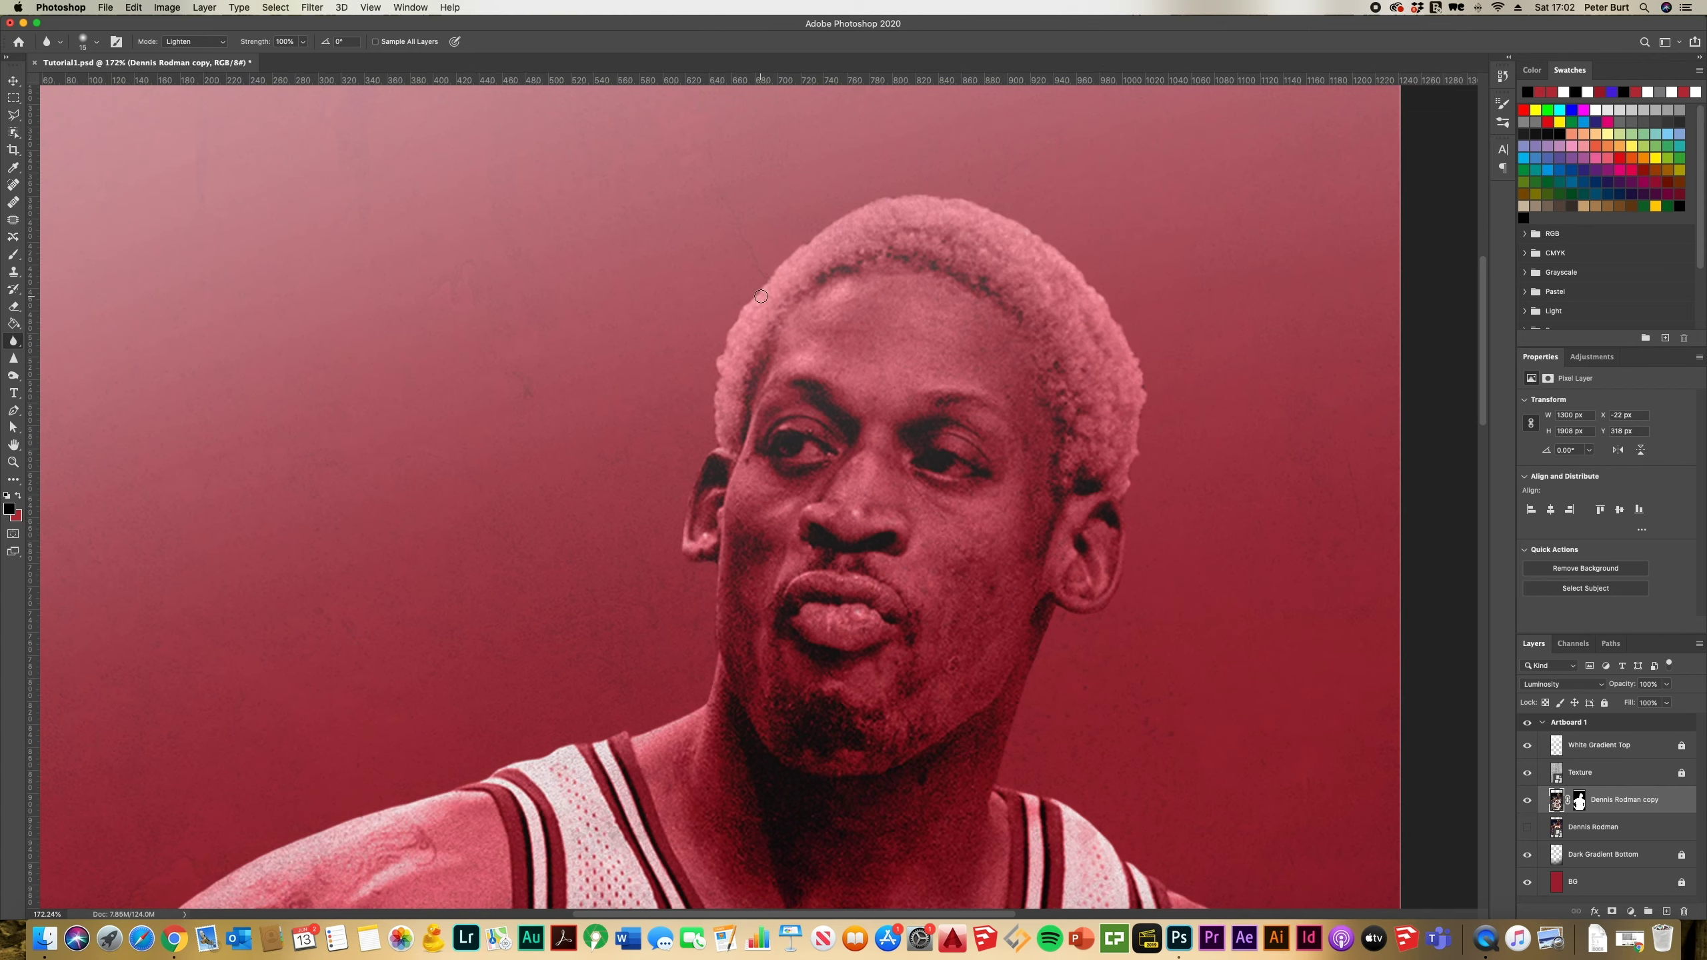
- Check the Blur tool's brush settings close to the head and keep its mode at Lighten
{"action": "scroll", "coordinate": [761, 296], "scroll_direction": "up", "scroll_amount": 6}
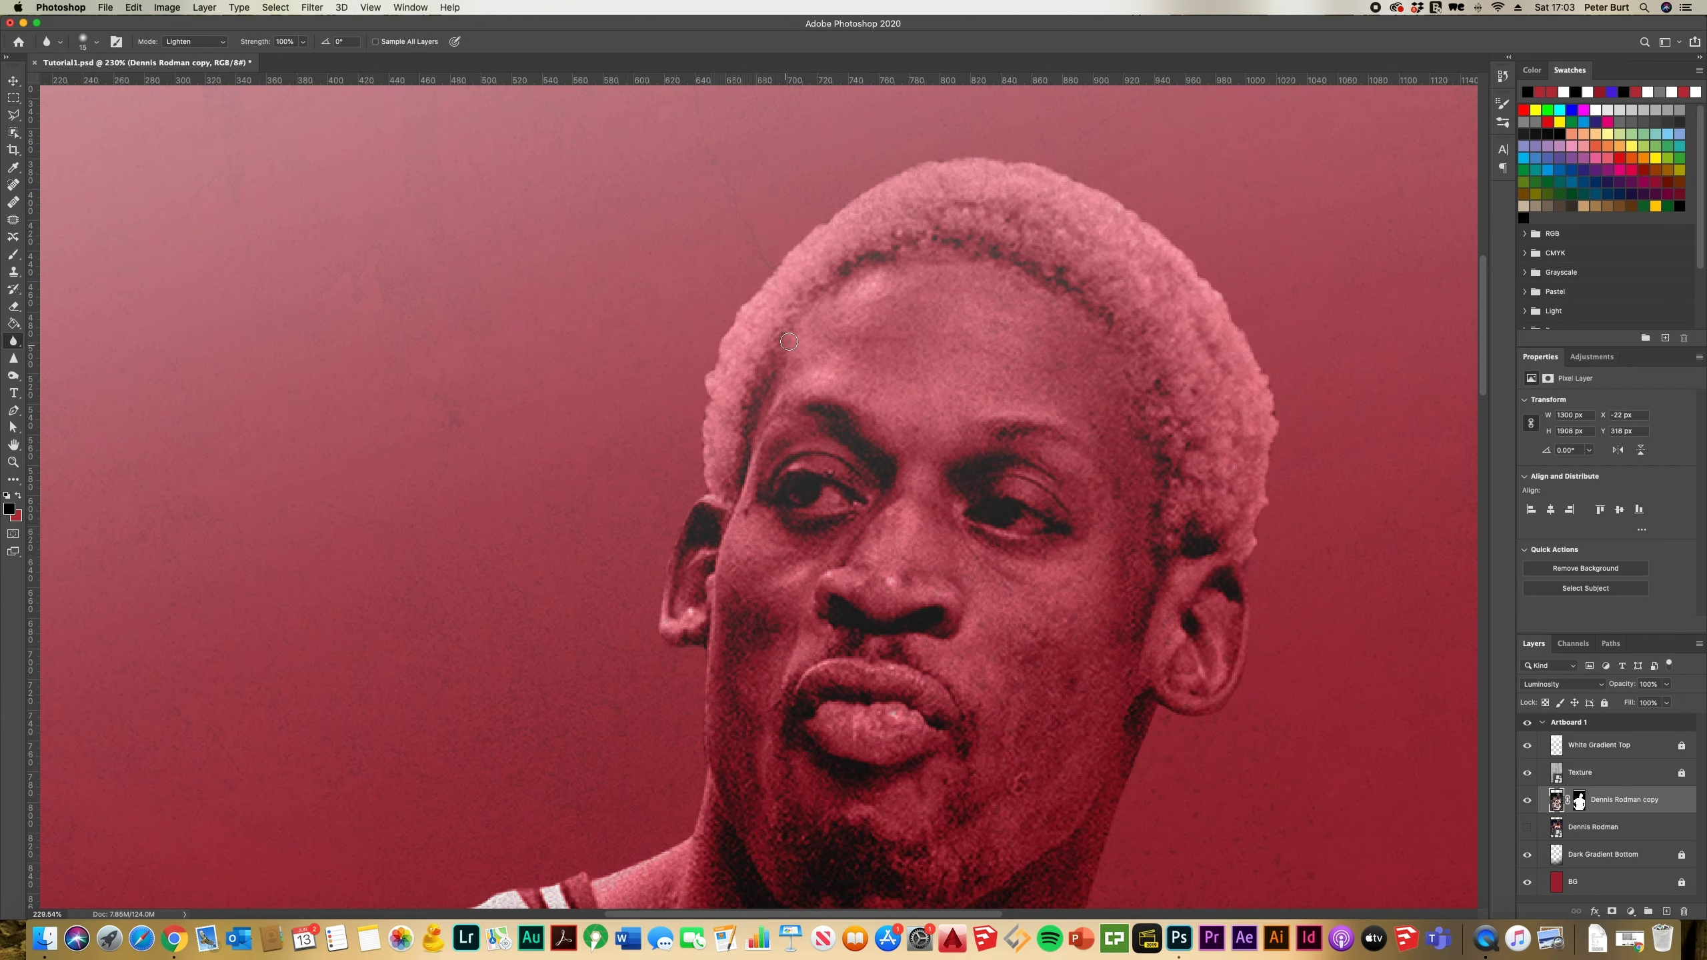
{"action": "scroll", "coordinate": [736, 460], "scroll_direction": "up", "scroll_amount": 2}
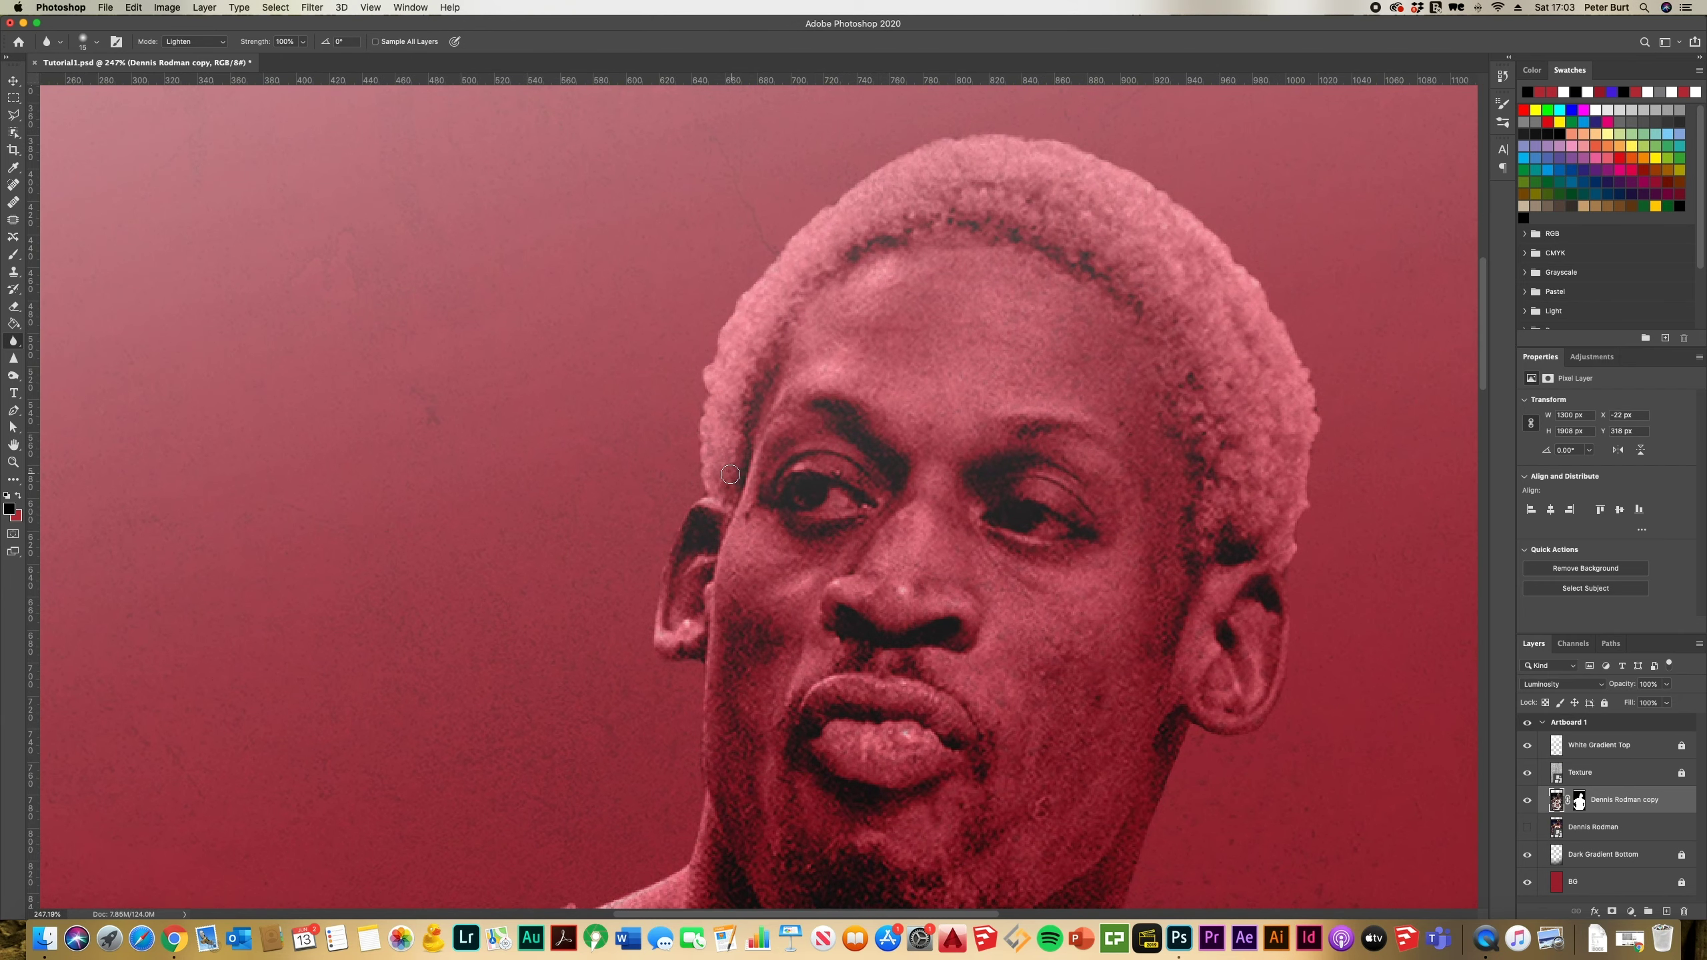
{"action": "scroll", "coordinate": [714, 460], "scroll_direction": "up", "scroll_amount": 1}
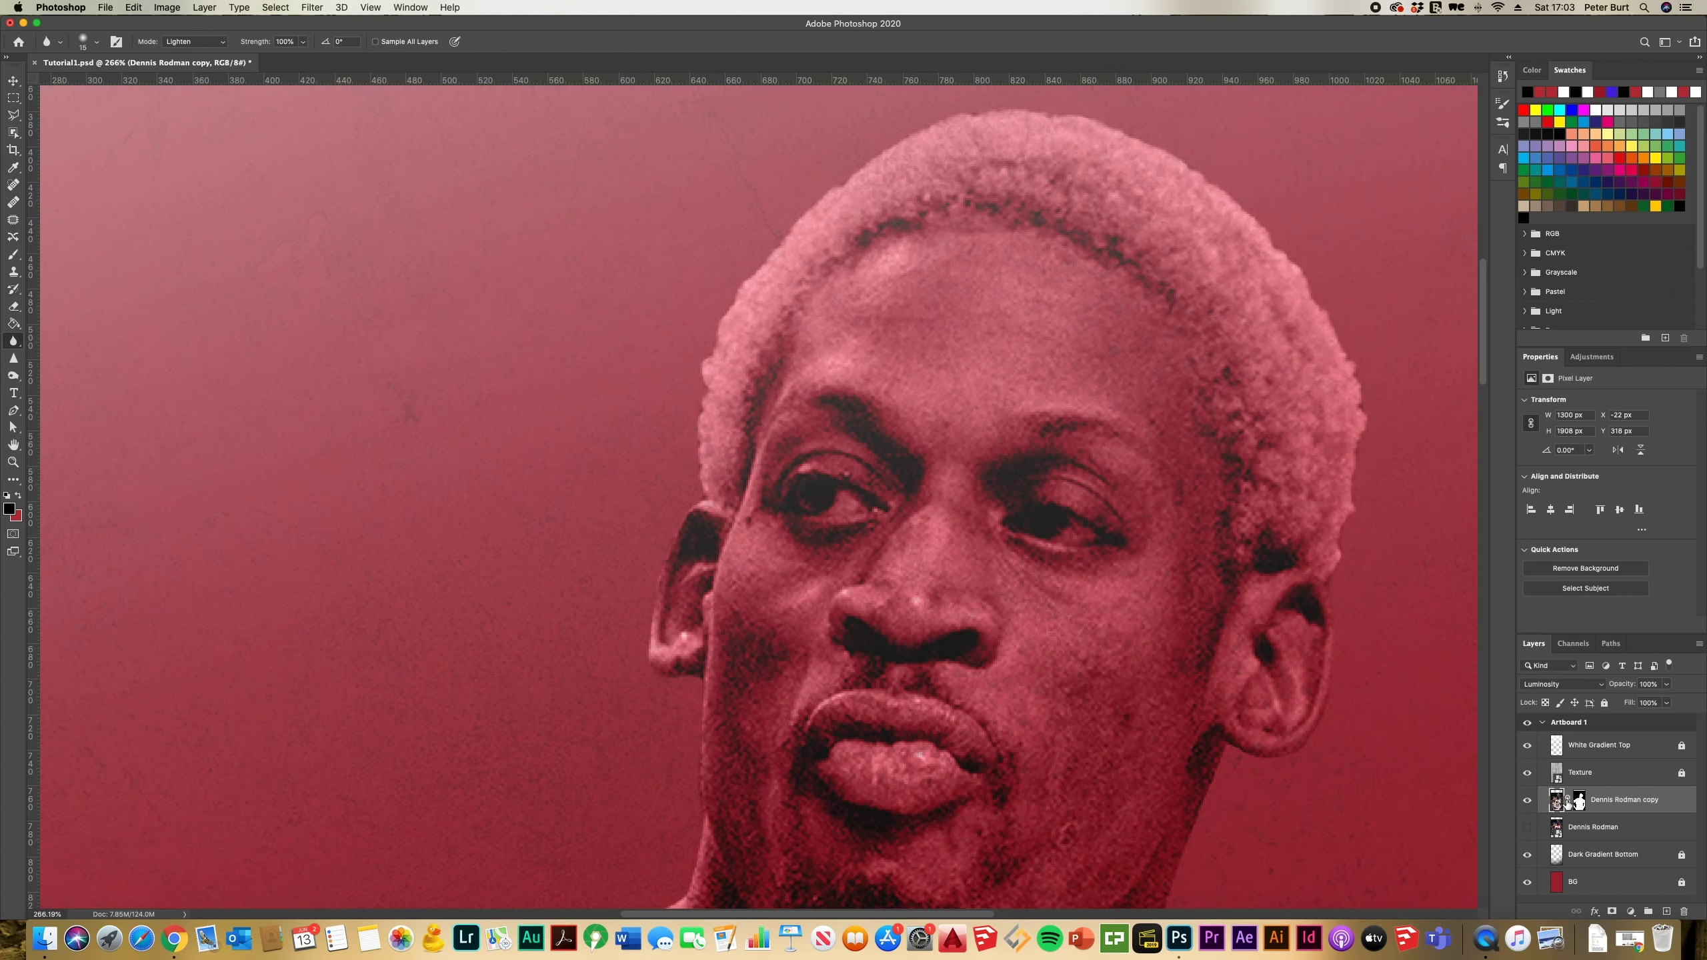
{"action": "scroll", "coordinate": [705, 444], "scroll_direction": "up", "scroll_amount": 3}
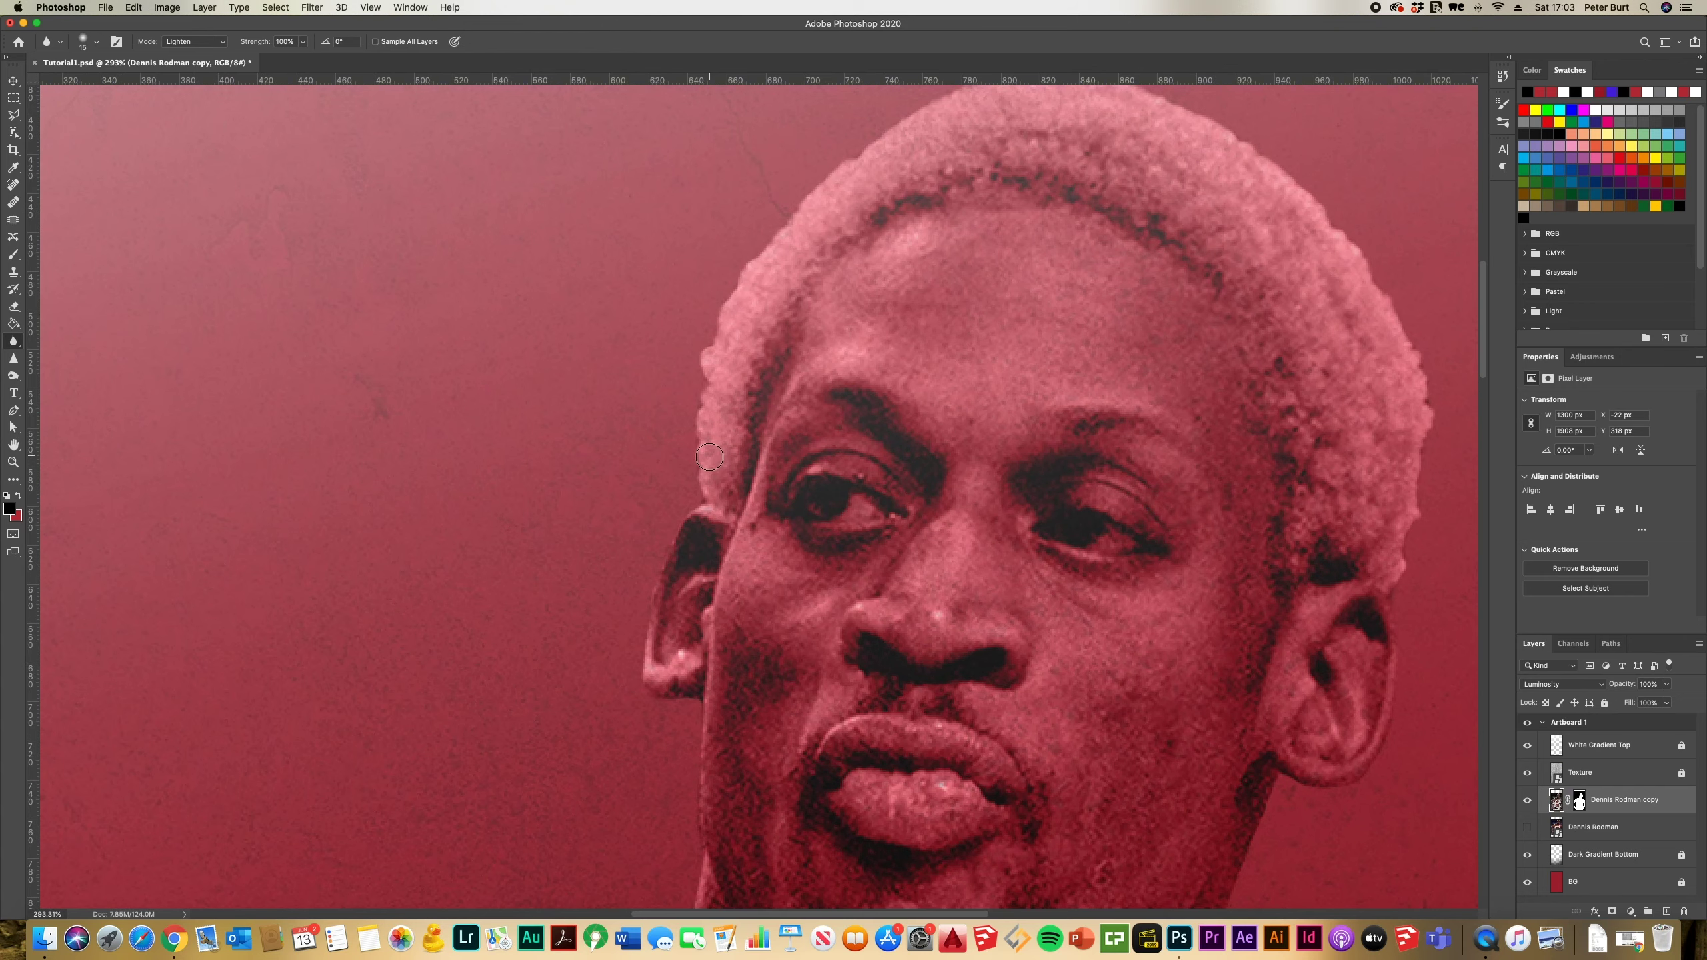
{"action": "left_click", "coordinate": [98, 44]}
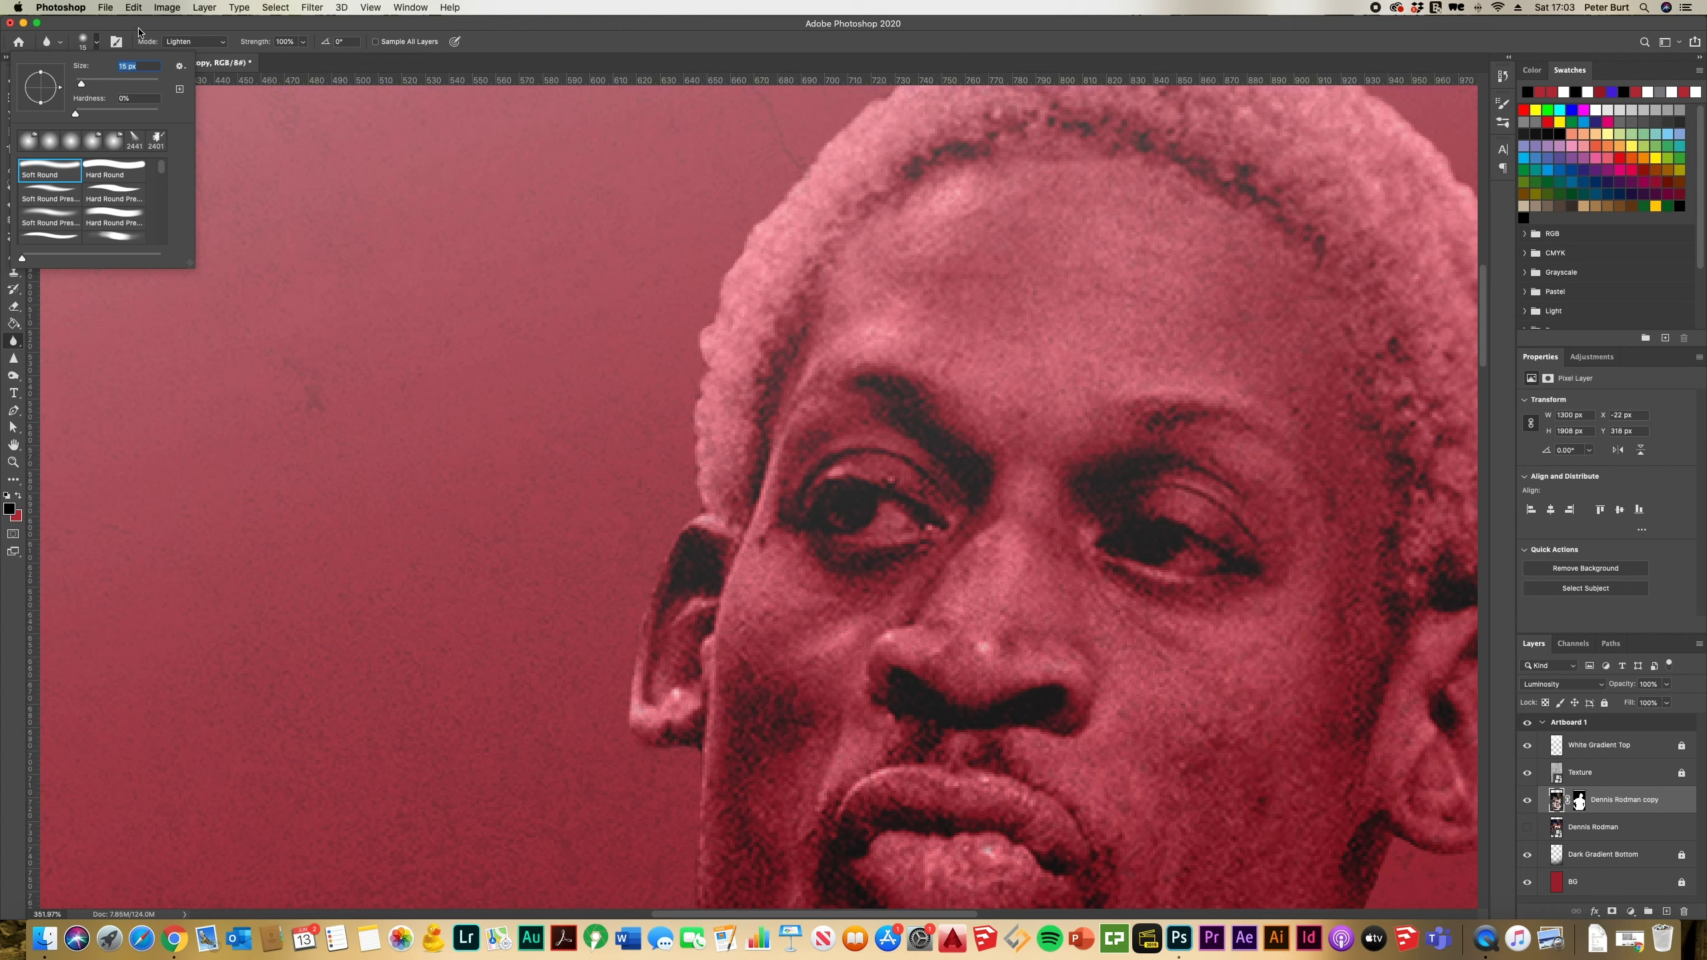
{"action": "key", "text": "Return"}
{"action": "left_click", "coordinate": [181, 44]}
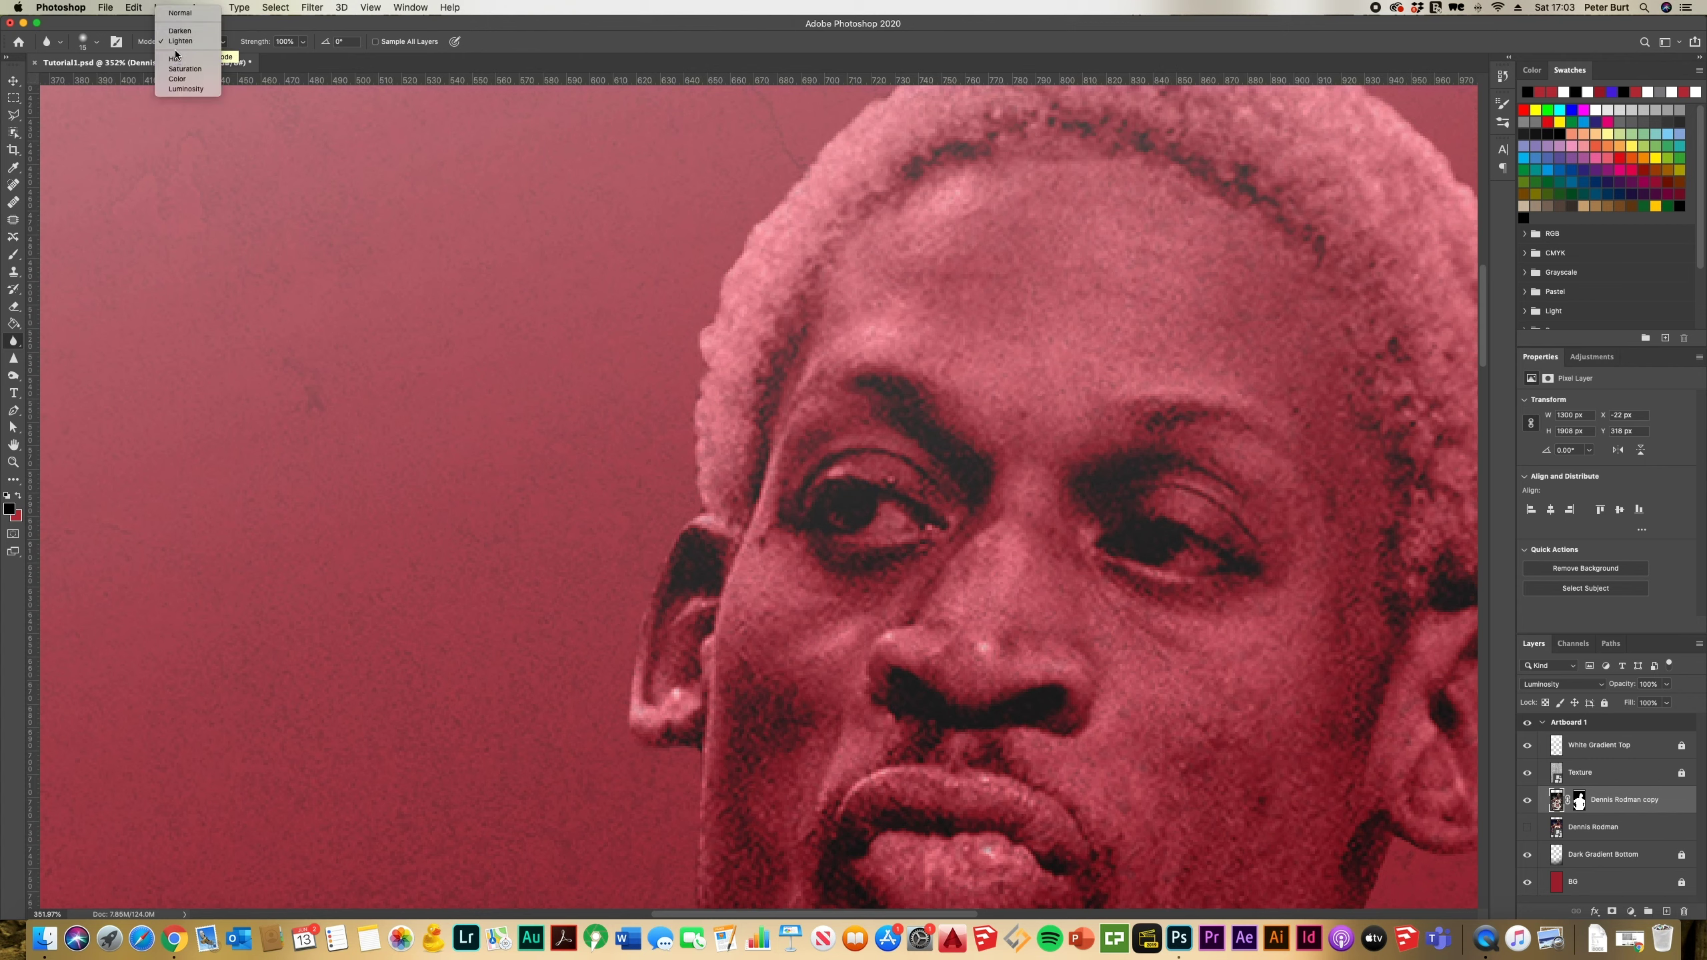
{"action": "left_click", "coordinate": [180, 41]}
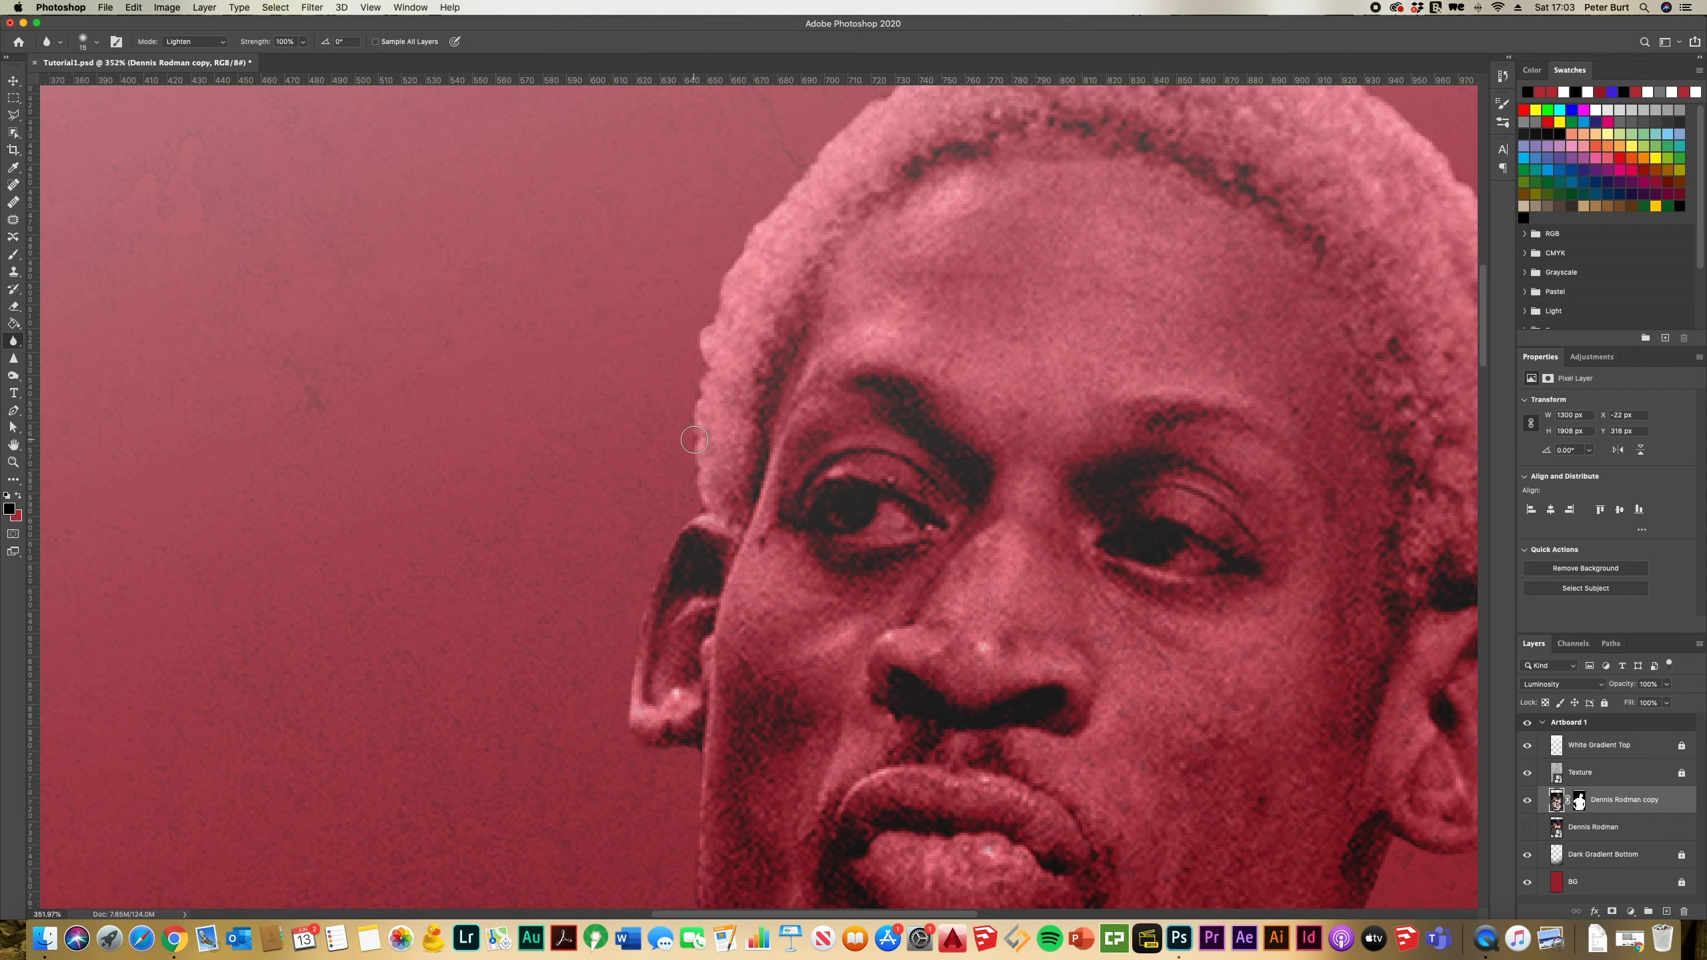
- Adjust the blur brush size and soften the left outer edge of the player's hair, from the ear upward
{"action": "key", "text": "bracketright"}
{"action": "key", "text": "bracketright"}
{"action": "key", "text": "bracketright"}
{"action": "key", "text": "bracketright"}
{"action": "key", "text": "bracketright"}
{"action": "key", "text": "bracketright"}
{"action": "key", "text": "bracketleft"}
{"action": "key", "text": "bracketleft"}
{"action": "key", "text": "bracketleft"}
{"action": "key", "text": "bracketleft"}
{"action": "key", "text": "bracketleft"}
{"action": "key", "text": "bracketleft"}
{"action": "mouse_move", "coordinate": [701, 496]}
{"action": "left_mouse_down"}
{"action": "mouse_move", "coordinate": [700, 336]}
{"action": "mouse_move", "coordinate": [721, 270]}
{"action": "mouse_move", "coordinate": [838, 121]}
{"action": "mouse_move", "coordinate": [868, 107]}
{"action": "mouse_move", "coordinate": [835, 137]}
{"action": "left_mouse_up"}
{"action": "scroll", "coordinate": [602, 492], "scroll_direction": "down", "scroll_amount": 2}
{"action": "scroll", "coordinate": [602, 492], "scroll_direction": "down", "scroll_amount": 5}
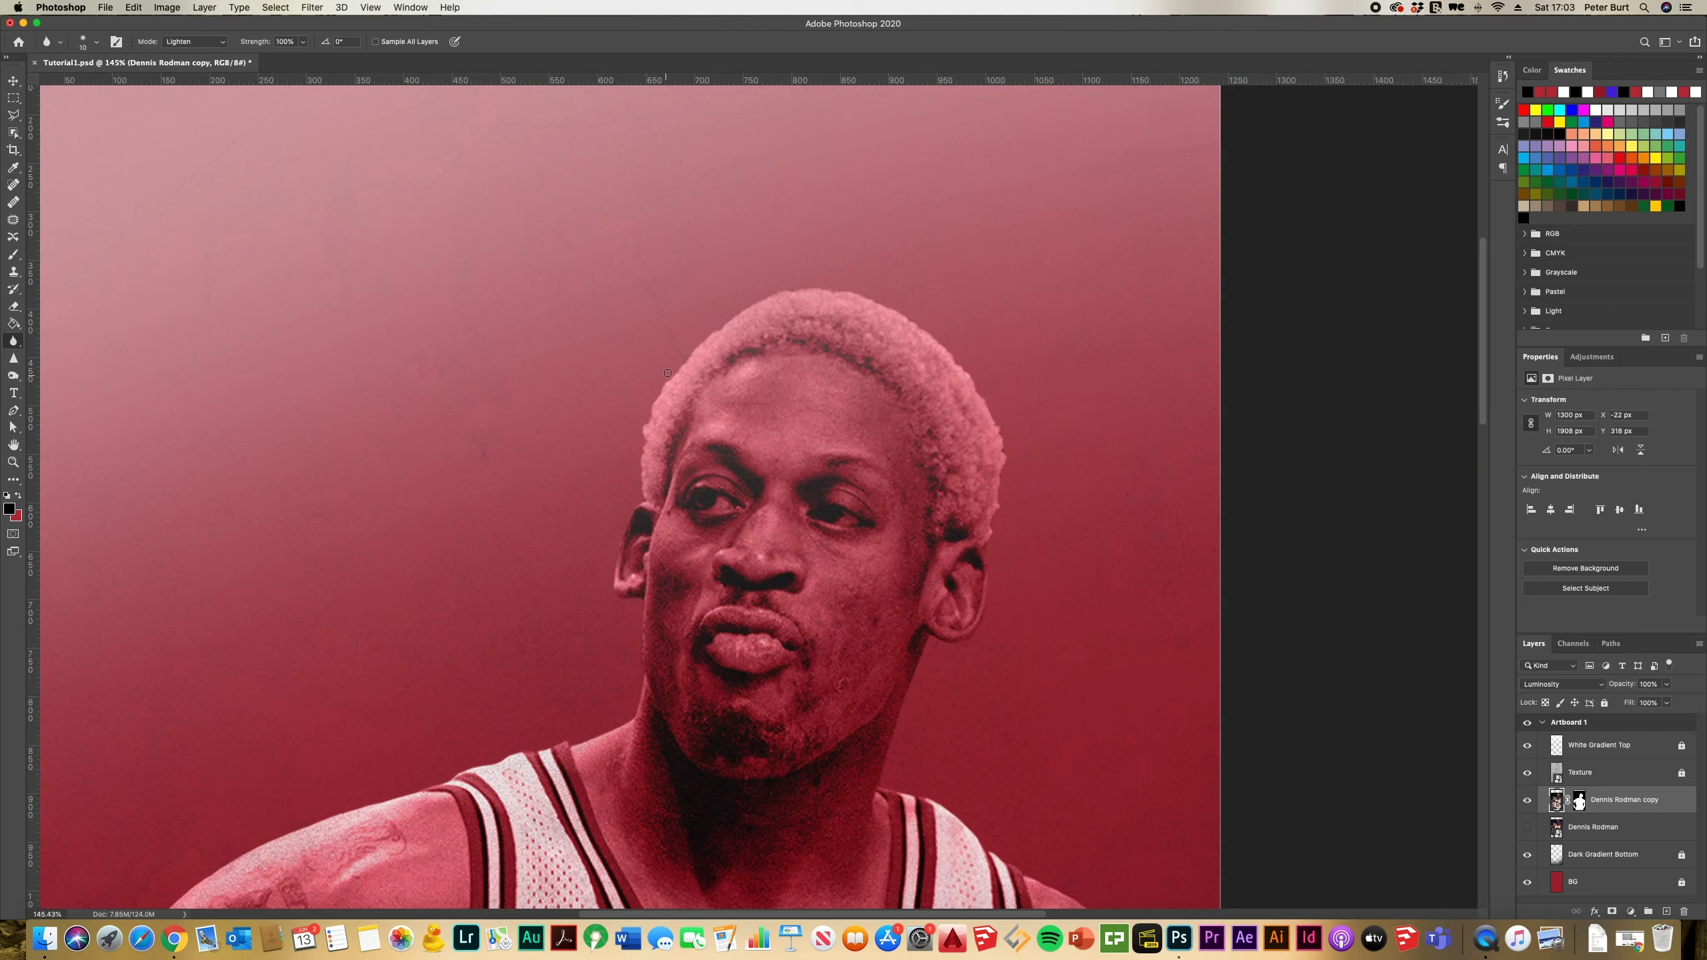
- Blur the hair's outer edge over the top of the head and down the right side to the ear
{"action": "scroll", "coordinate": [746, 303], "scroll_direction": "up", "scroll_amount": 5}
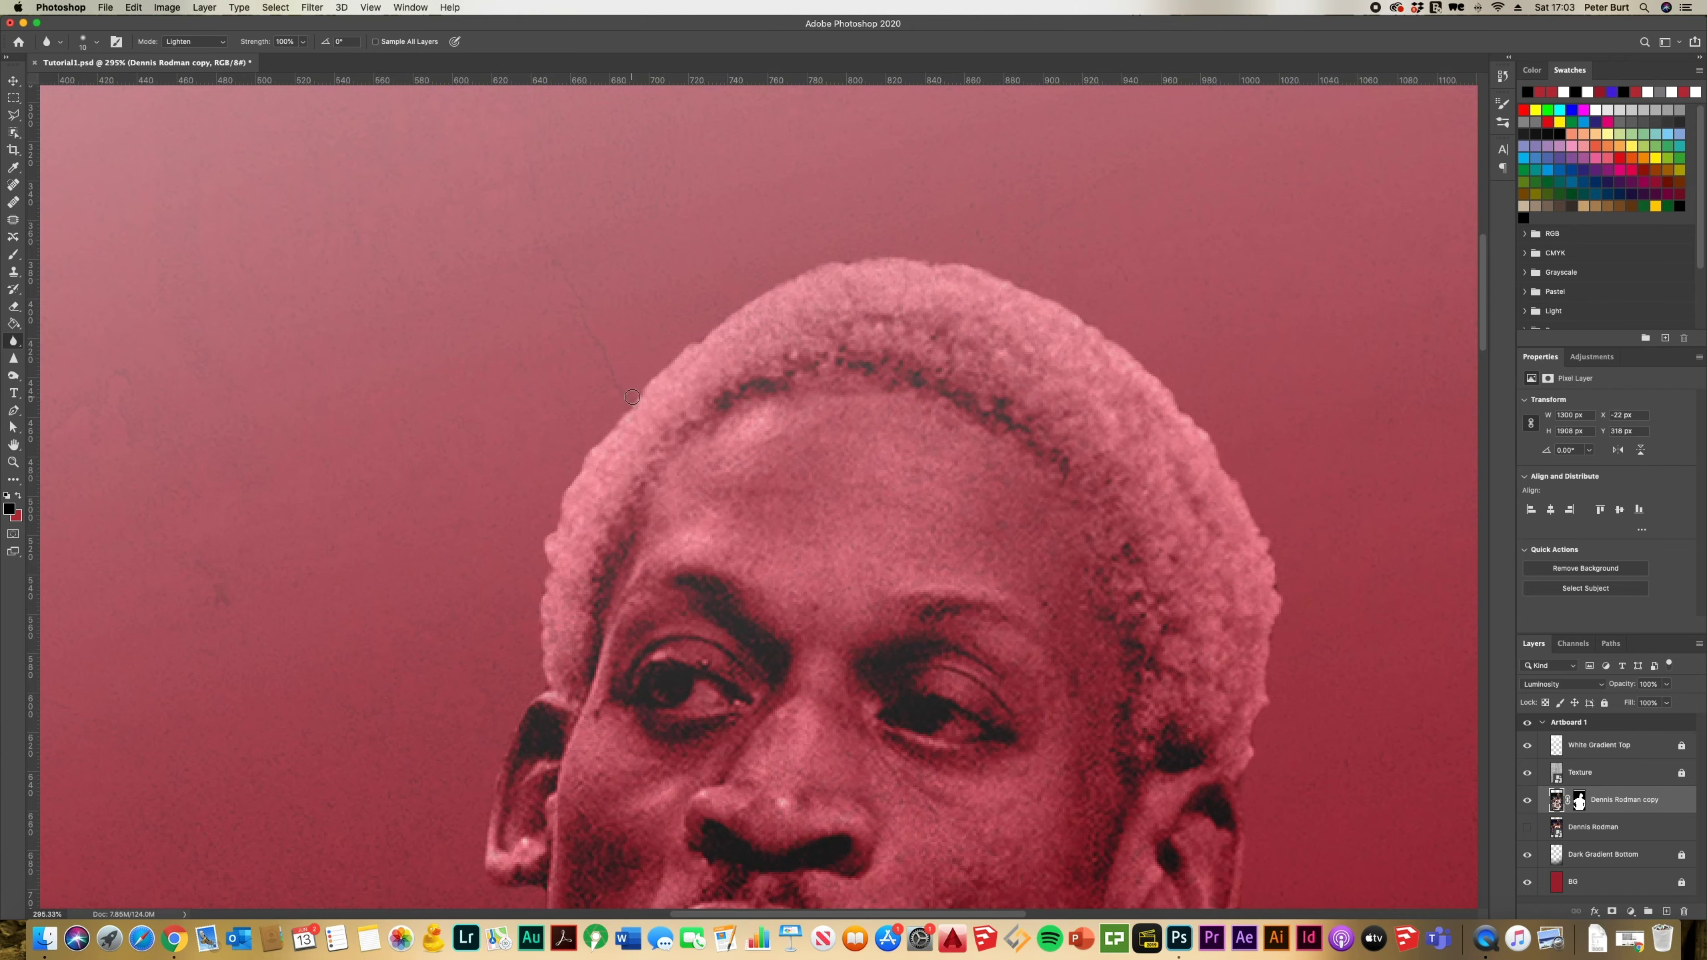
{"action": "mouse_move", "coordinate": [637, 398]}
{"action": "left_mouse_down"}
{"action": "mouse_move", "coordinate": [769, 286]}
{"action": "mouse_move", "coordinate": [941, 259]}
{"action": "mouse_move", "coordinate": [1029, 291]}
{"action": "mouse_move", "coordinate": [1175, 393]}
{"action": "mouse_move", "coordinate": [1234, 506]}
{"action": "left_mouse_up"}
{"action": "left_click_drag", "start_coordinate": [1194, 415], "coordinate": [1232, 469]}
{"action": "mouse_move", "coordinate": [1262, 525]}
{"action": "left_mouse_down"}
{"action": "mouse_move", "coordinate": [1283, 609]}
{"action": "mouse_move", "coordinate": [1240, 783]}
{"action": "left_mouse_up"}
{"action": "scroll", "coordinate": [929, 402], "scroll_direction": "down", "scroll_amount": 5}
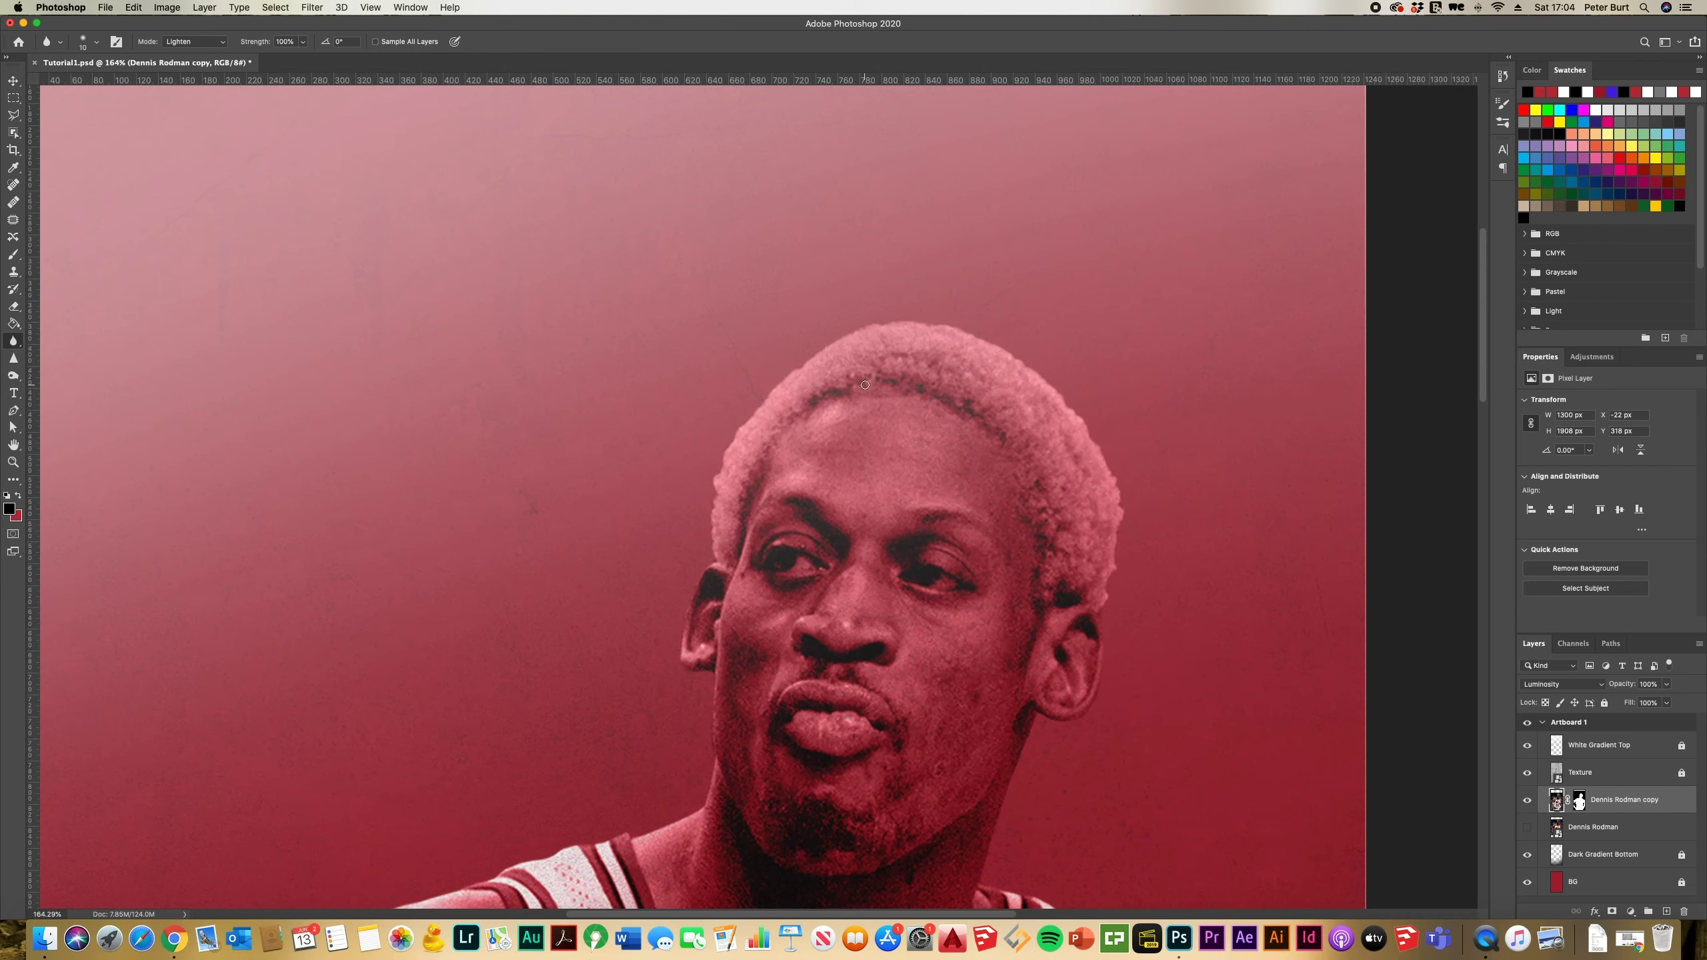
- Target the Dennis Rodman copy layer mask and blur it along the right outer edge of the hair
{"action": "scroll", "coordinate": [1164, 398], "scroll_direction": "up", "scroll_amount": 1}
{"action": "scroll", "coordinate": [955, 409], "scroll_direction": "up", "scroll_amount": 1}
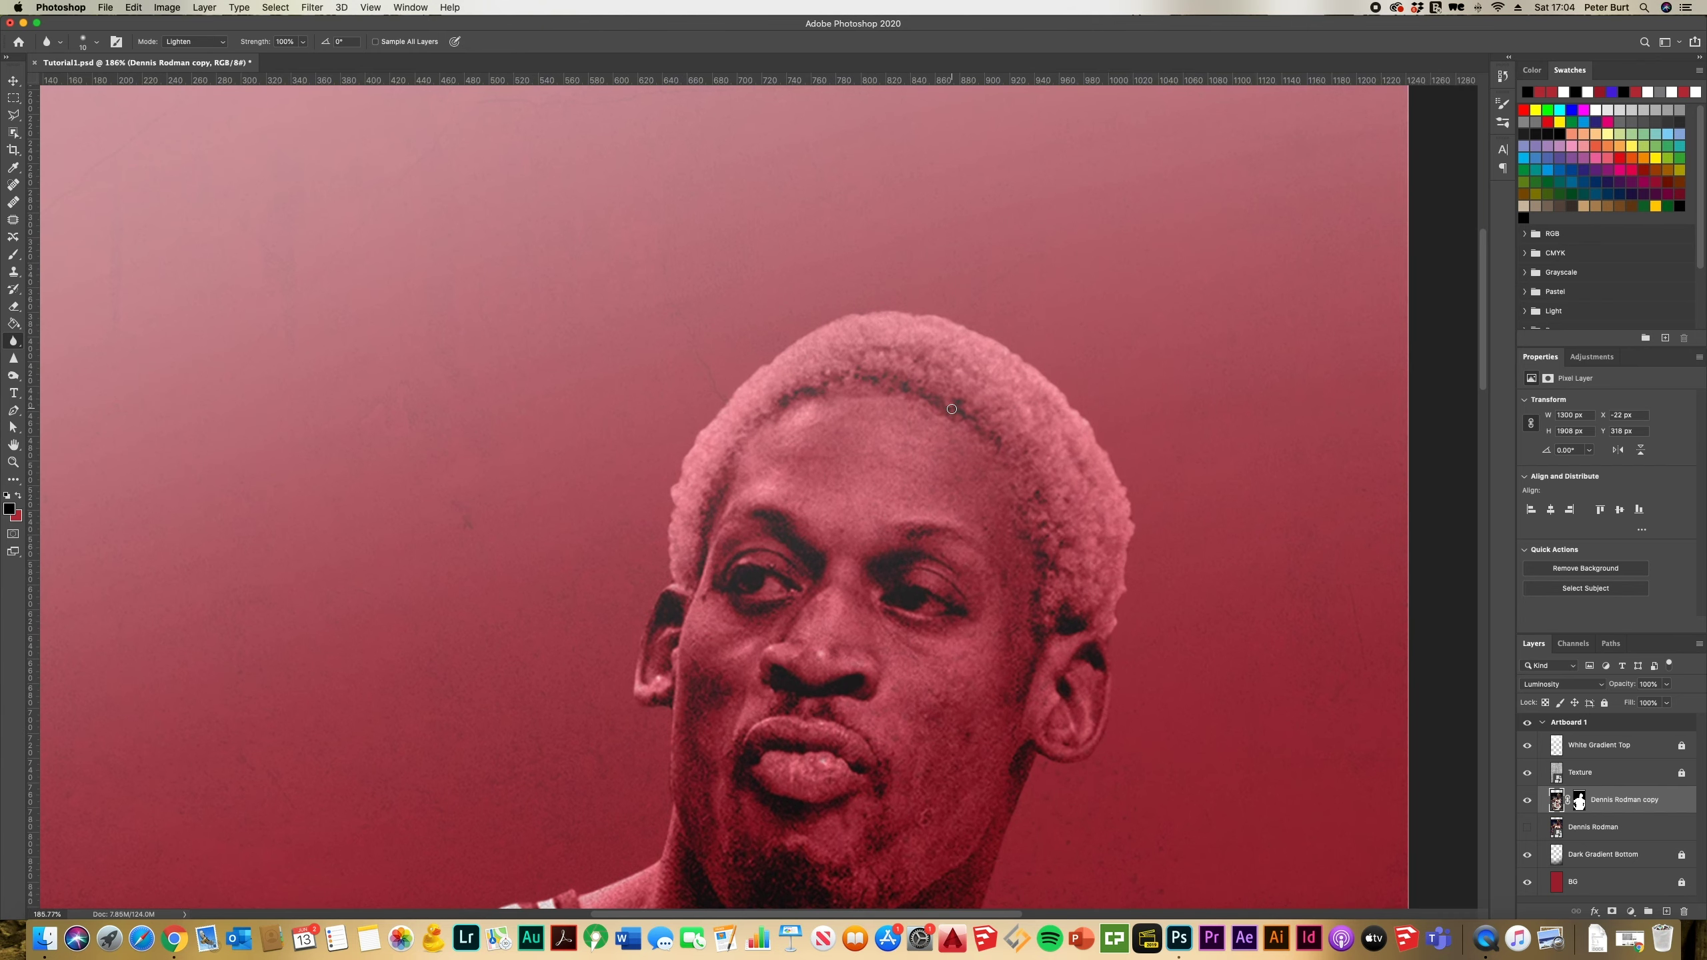
{"action": "scroll", "coordinate": [898, 433], "scroll_direction": "up", "scroll_amount": 1}
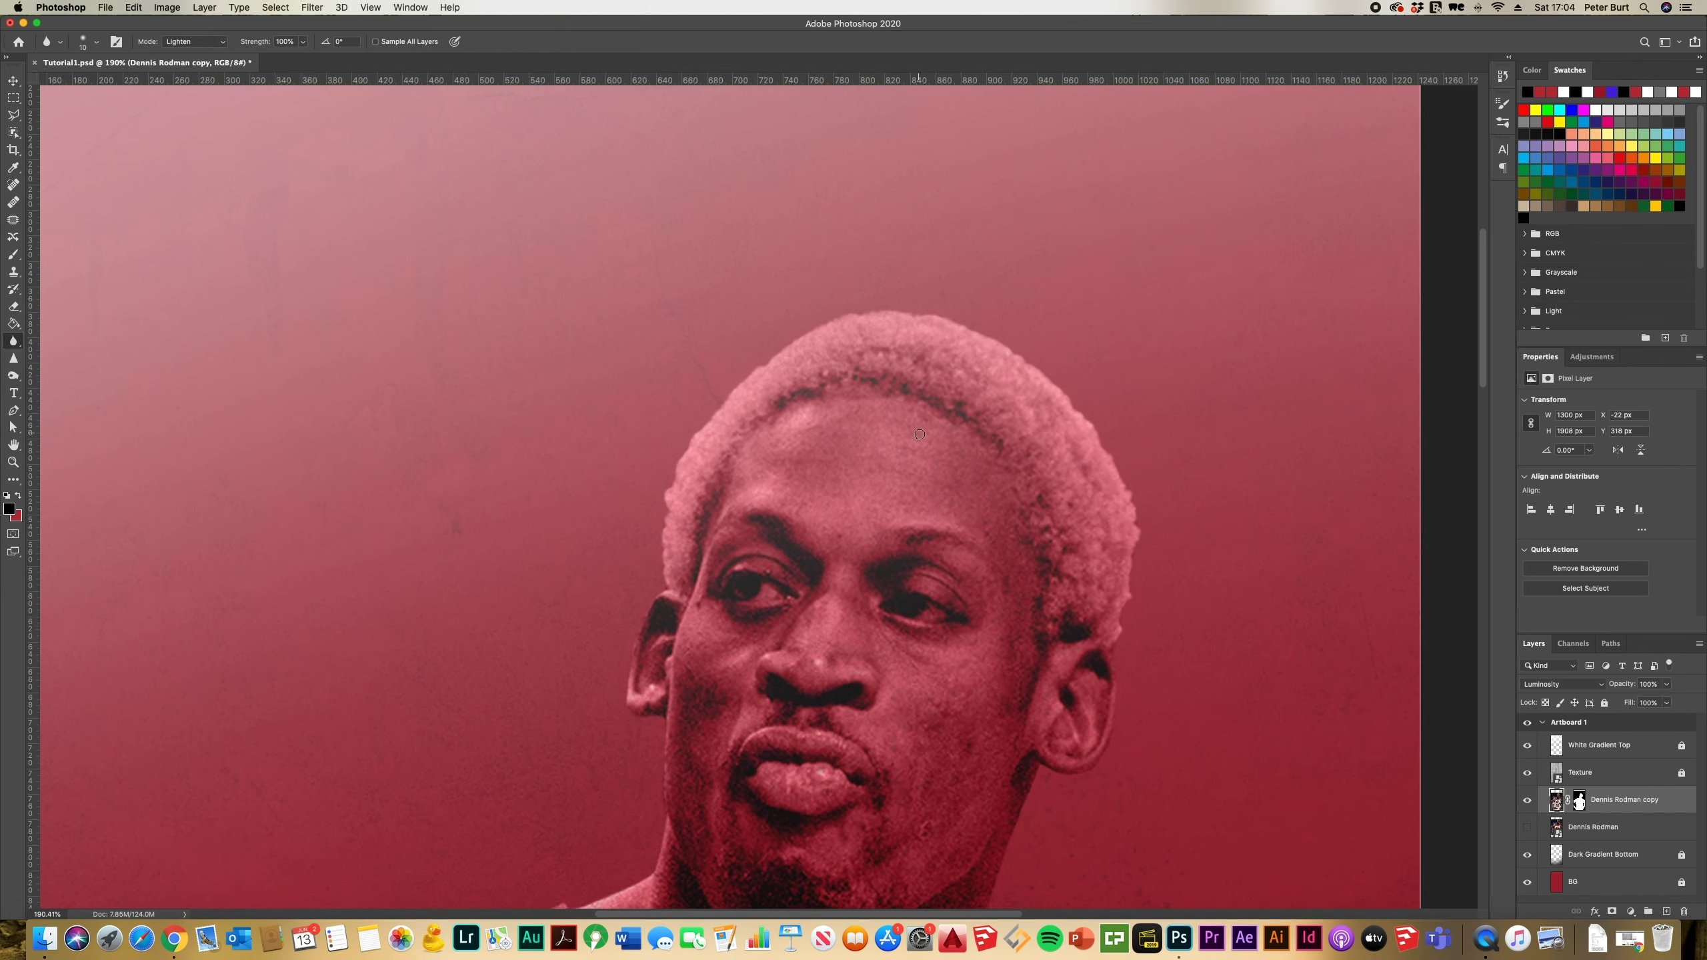
{"action": "scroll", "coordinate": [743, 530], "scroll_direction": "up", "scroll_amount": 3}
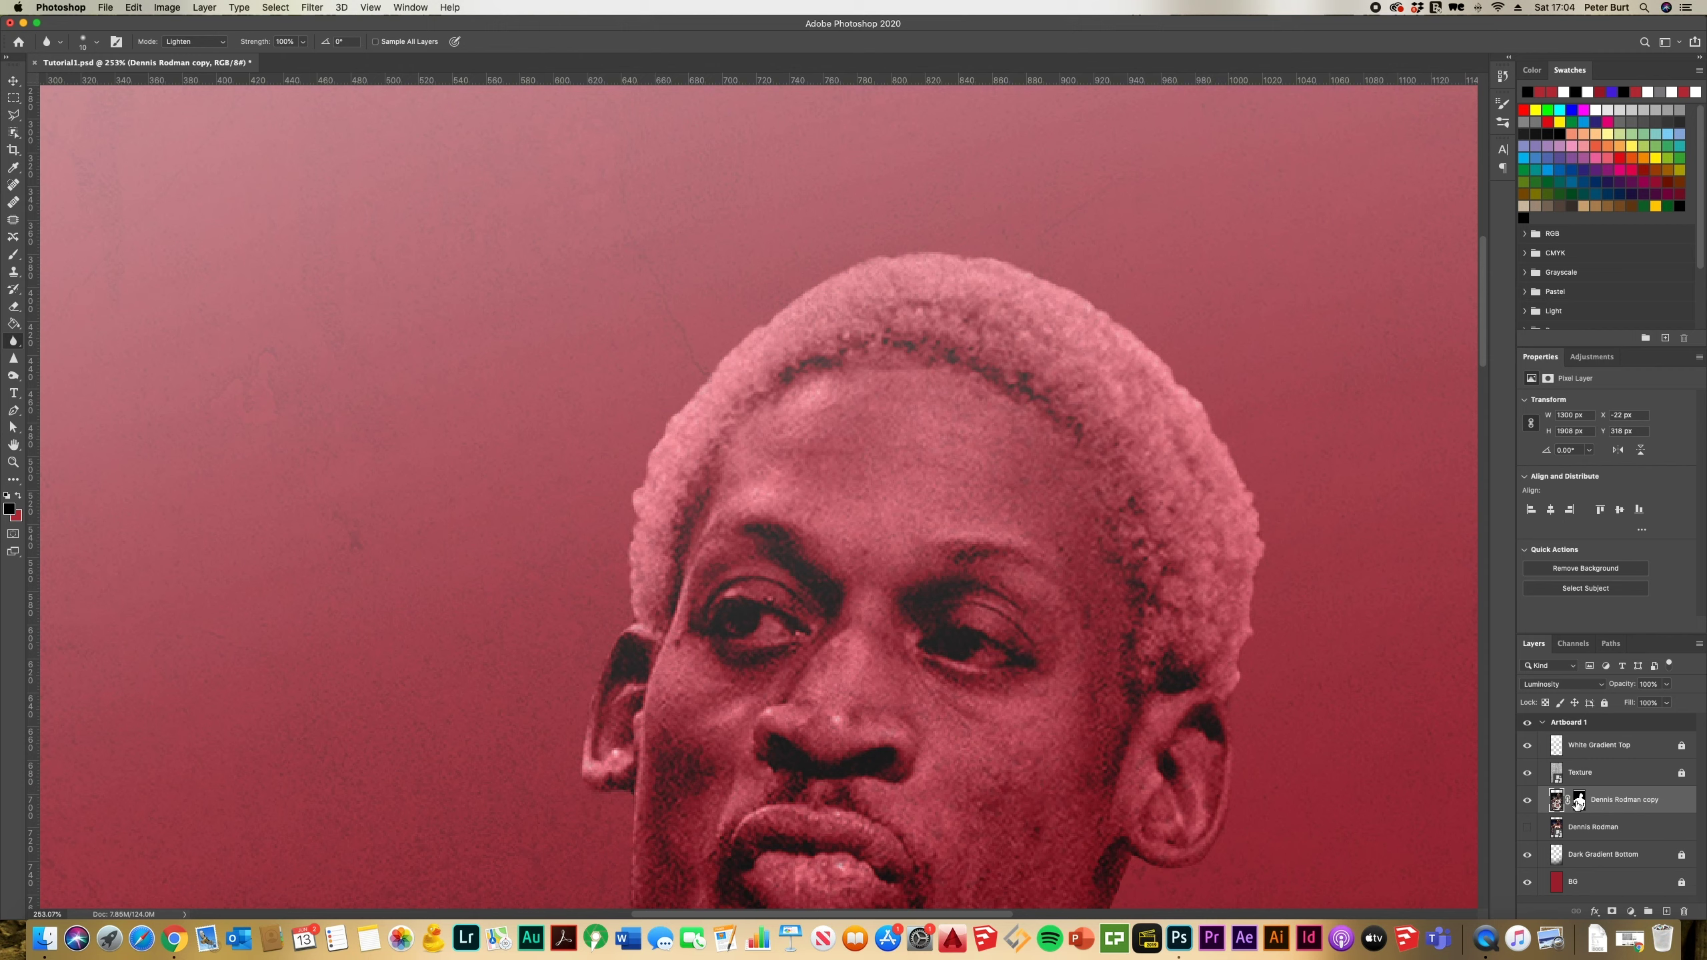
{"action": "left_click", "coordinate": [1578, 800]}
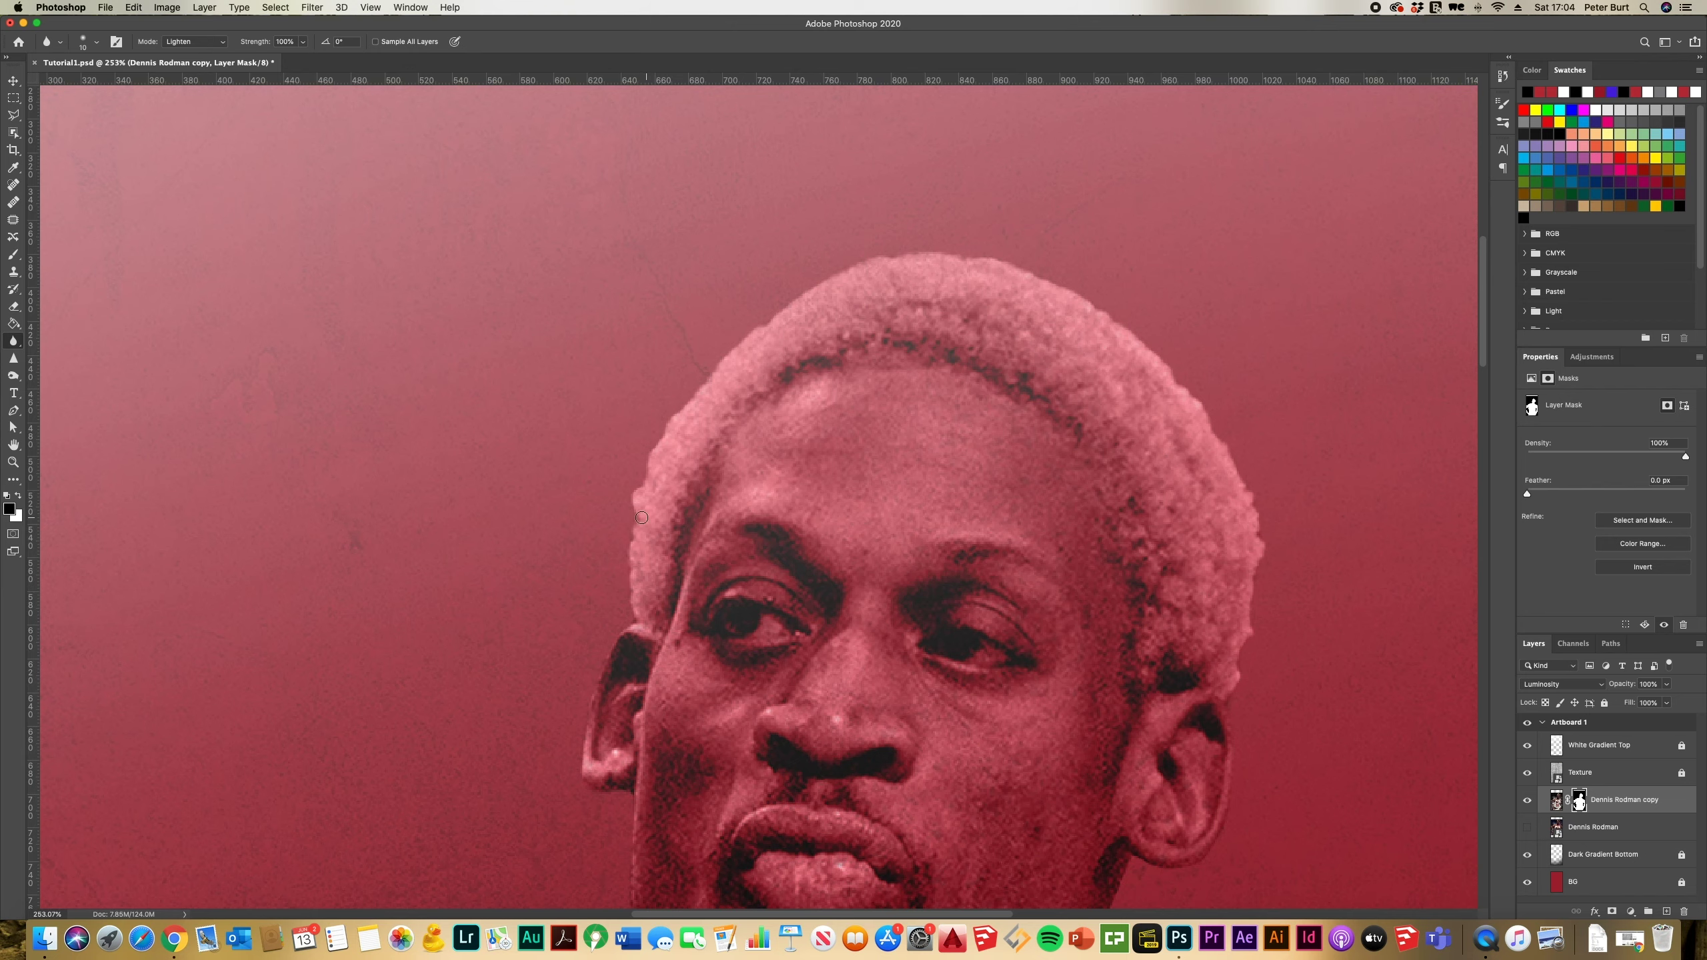
{"action": "scroll", "coordinate": [650, 514], "scroll_direction": "up", "scroll_amount": 1}
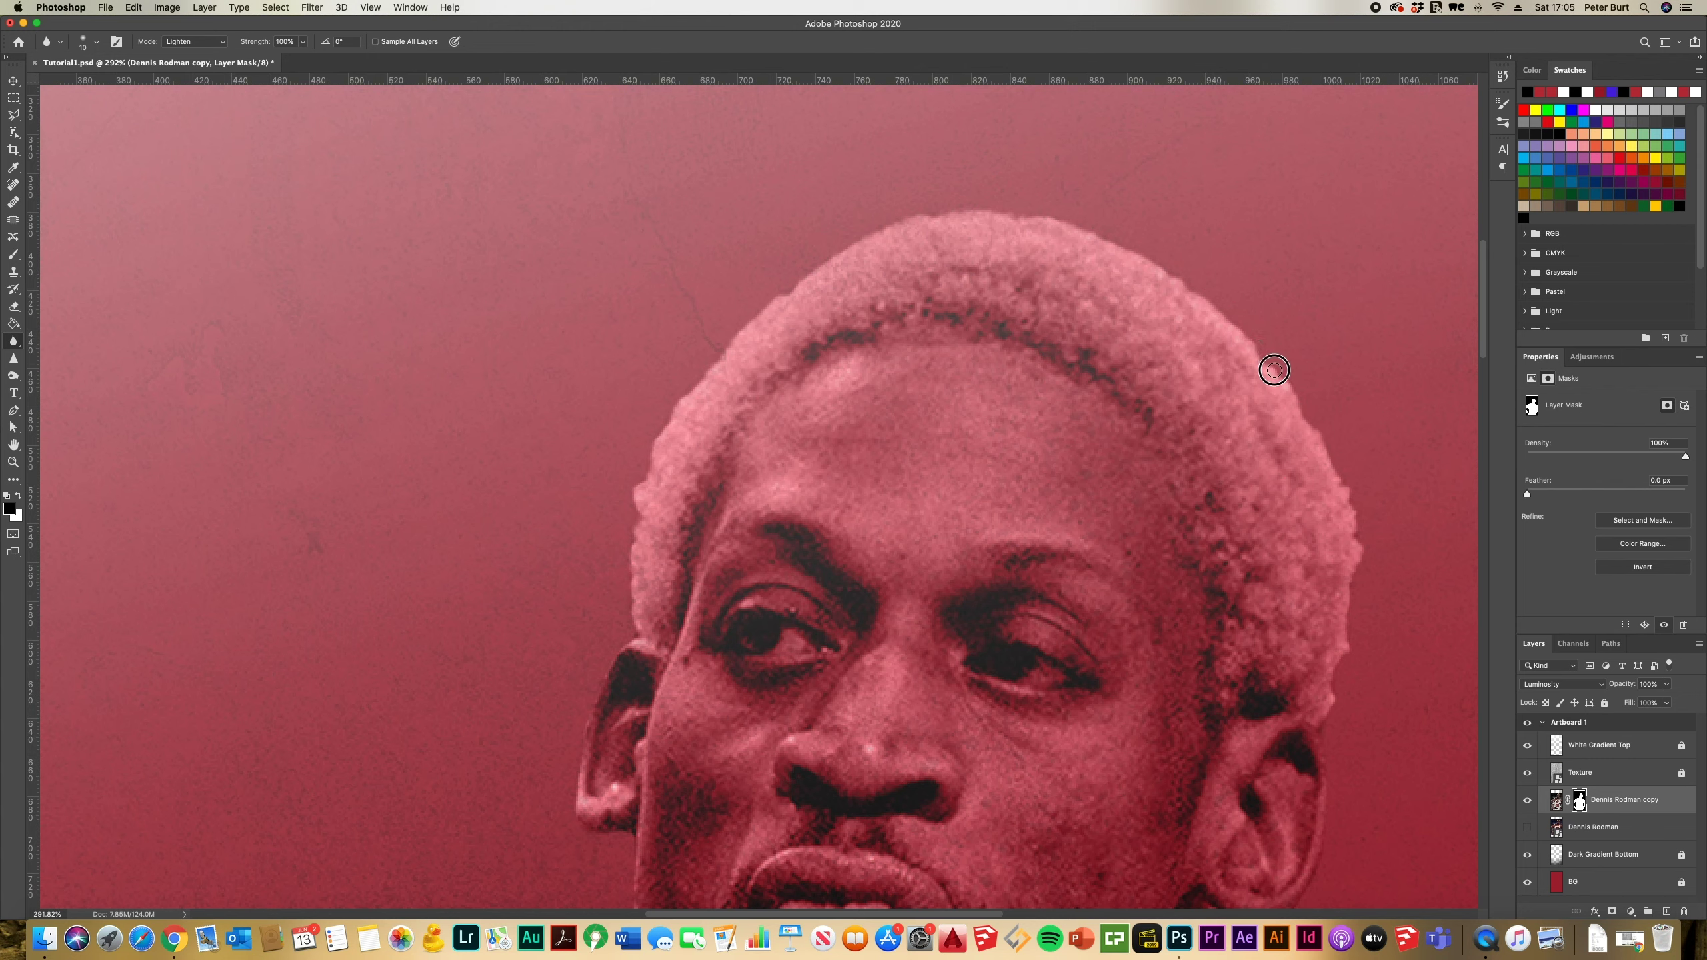
{"action": "mouse_move", "coordinate": [1340, 469]}
{"action": "left_mouse_down"}
{"action": "mouse_move", "coordinate": [1361, 548]}
{"action": "mouse_move", "coordinate": [1329, 709]}
{"action": "left_mouse_up"}
- Shrink the blur brush and soften the mask along the upper edge of the left-hand arm and shoulder up to the jersey strap
{"action": "scroll", "coordinate": [880, 203], "scroll_direction": "down", "scroll_amount": 5}
{"action": "scroll", "coordinate": [880, 203], "scroll_direction": "down", "scroll_amount": 5}
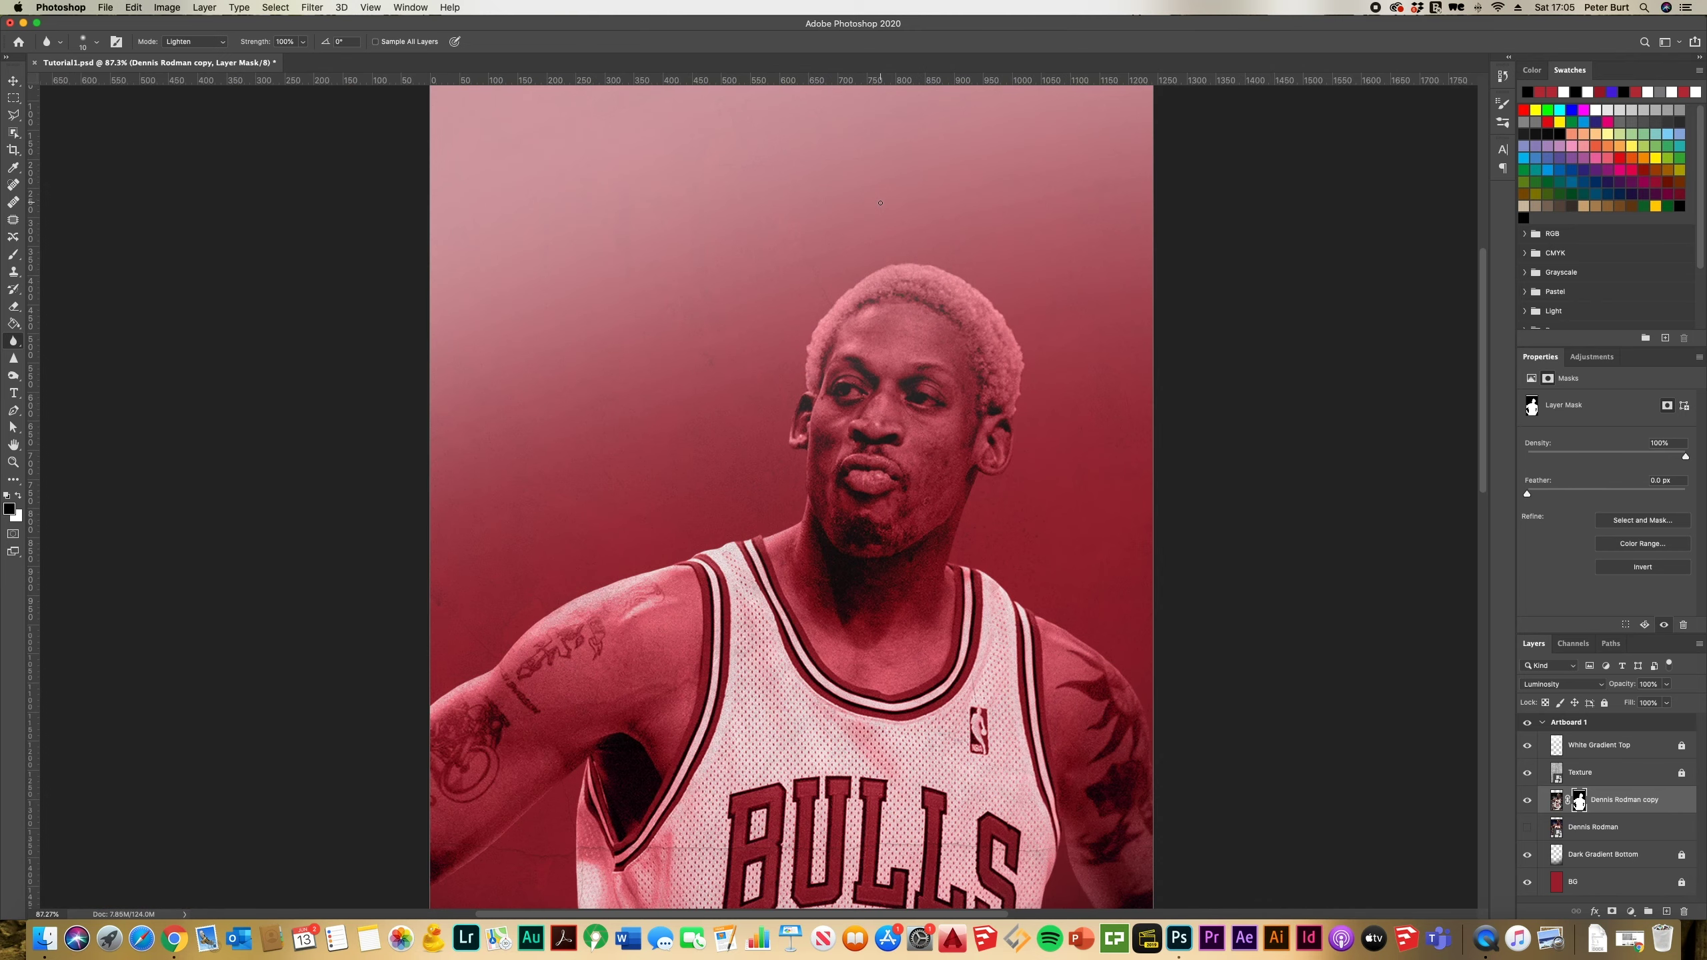
{"action": "scroll", "coordinate": [908, 378], "scroll_direction": "up", "scroll_amount": 2}
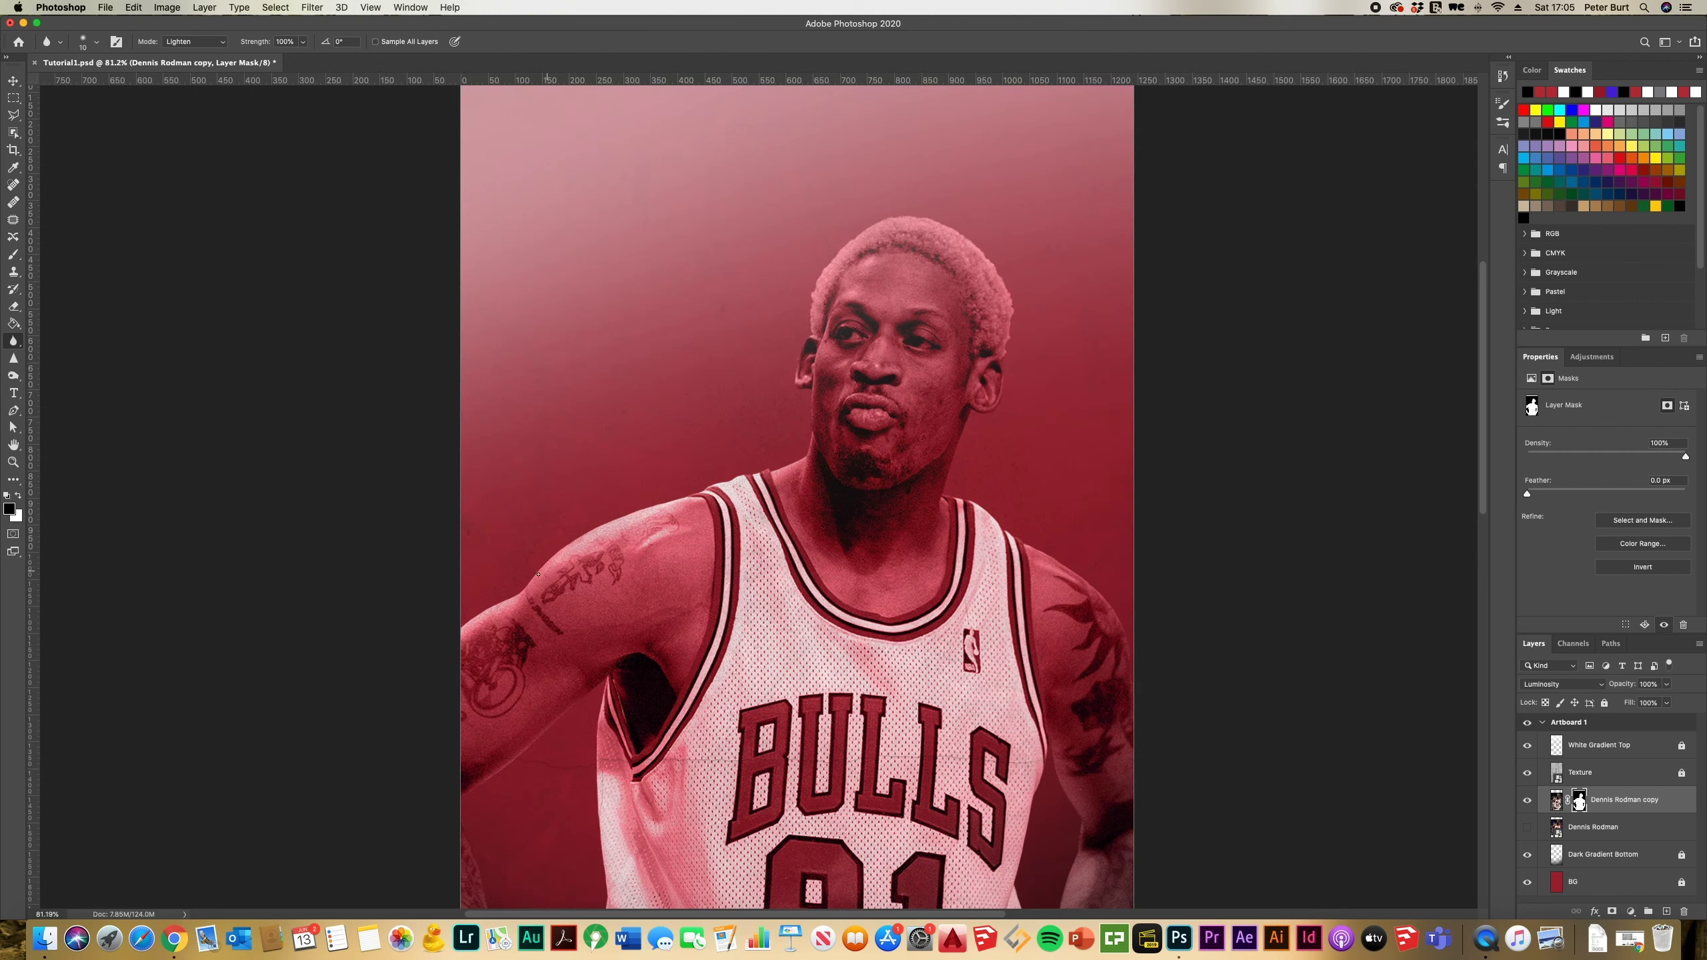
{"action": "scroll", "coordinate": [474, 640], "scroll_direction": "up", "scroll_amount": 1}
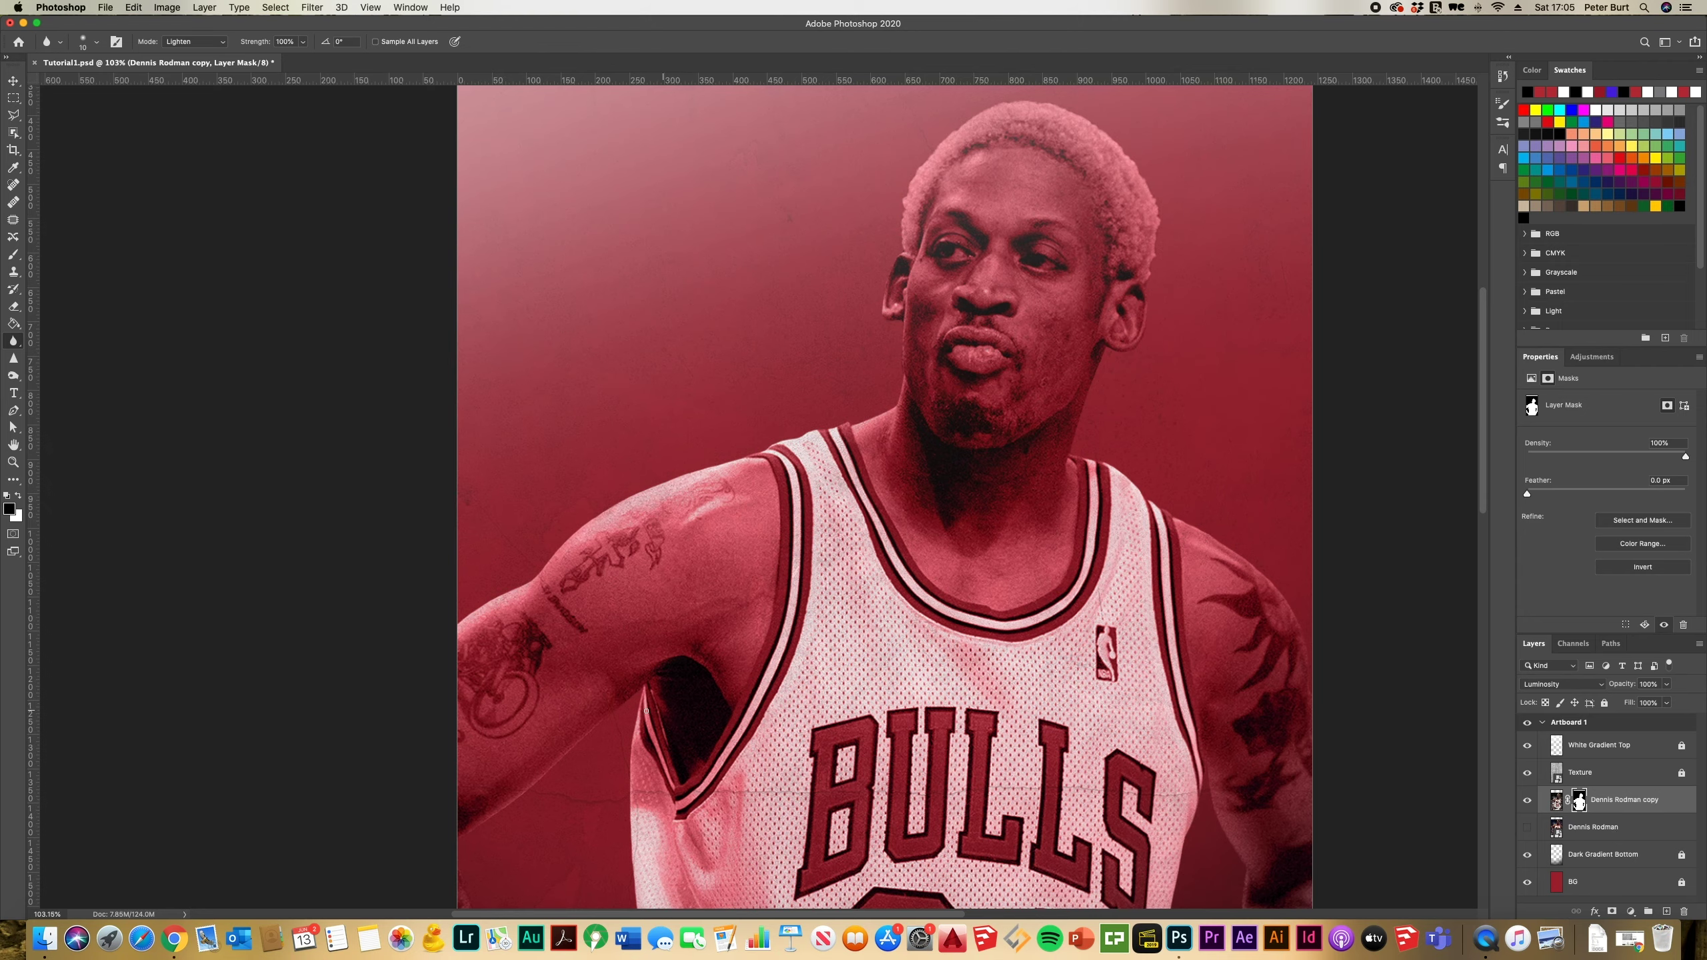
{"action": "scroll", "coordinate": [412, 648], "scroll_direction": "up", "scroll_amount": 4}
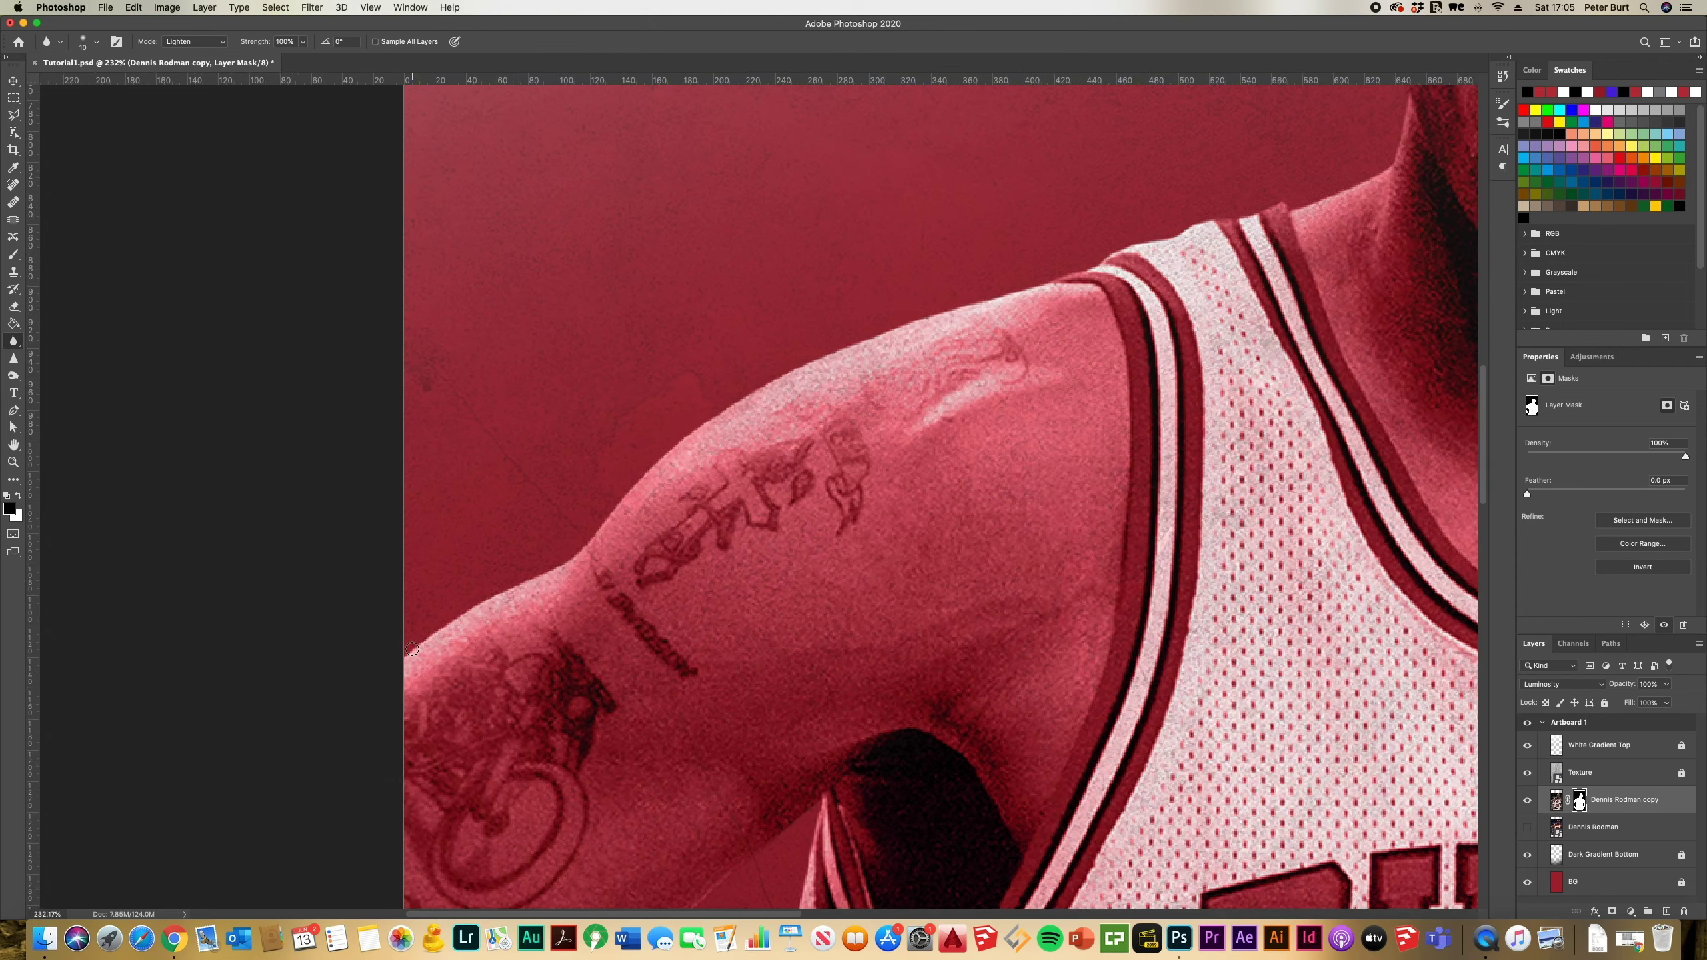
{"action": "scroll", "coordinate": [412, 649], "scroll_direction": "up", "scroll_amount": 2}
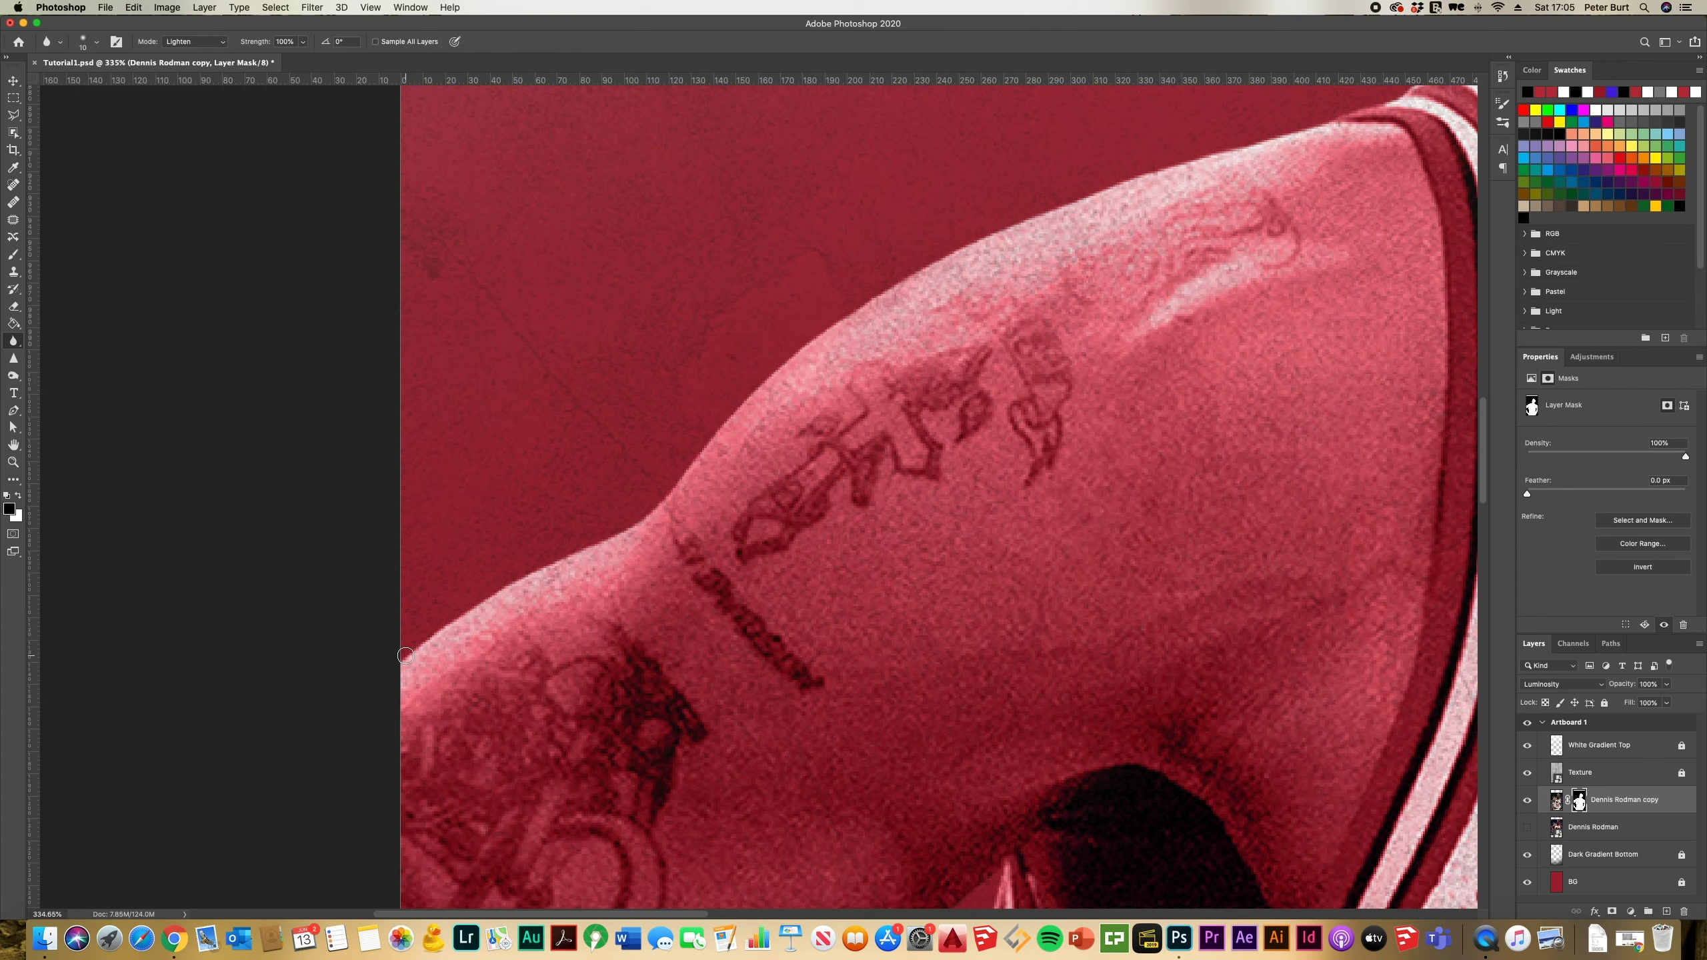
{"action": "key", "text": "bracketleft"}
{"action": "key", "text": "bracketleft"}
{"action": "scroll", "coordinate": [437, 656], "scroll_direction": "down", "scroll_amount": 5}
{"action": "scroll", "coordinate": [628, 529], "scroll_direction": "up", "scroll_amount": 5}
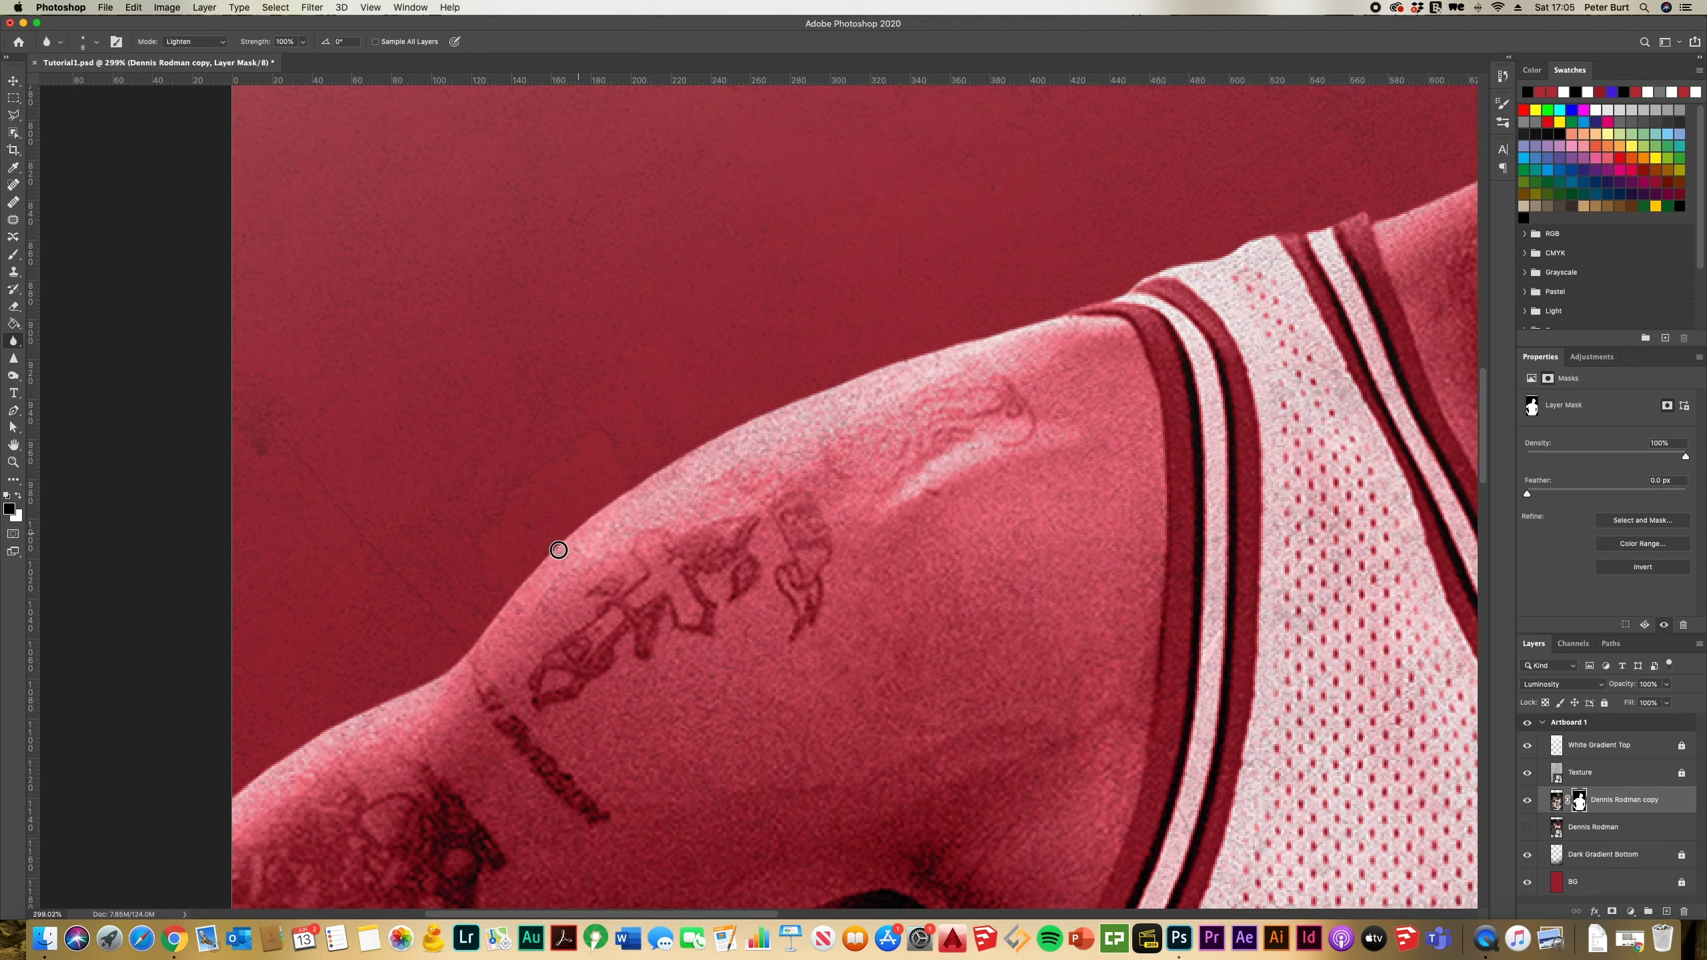
{"action": "scroll", "coordinate": [571, 531], "scroll_direction": "down", "scroll_amount": 4}
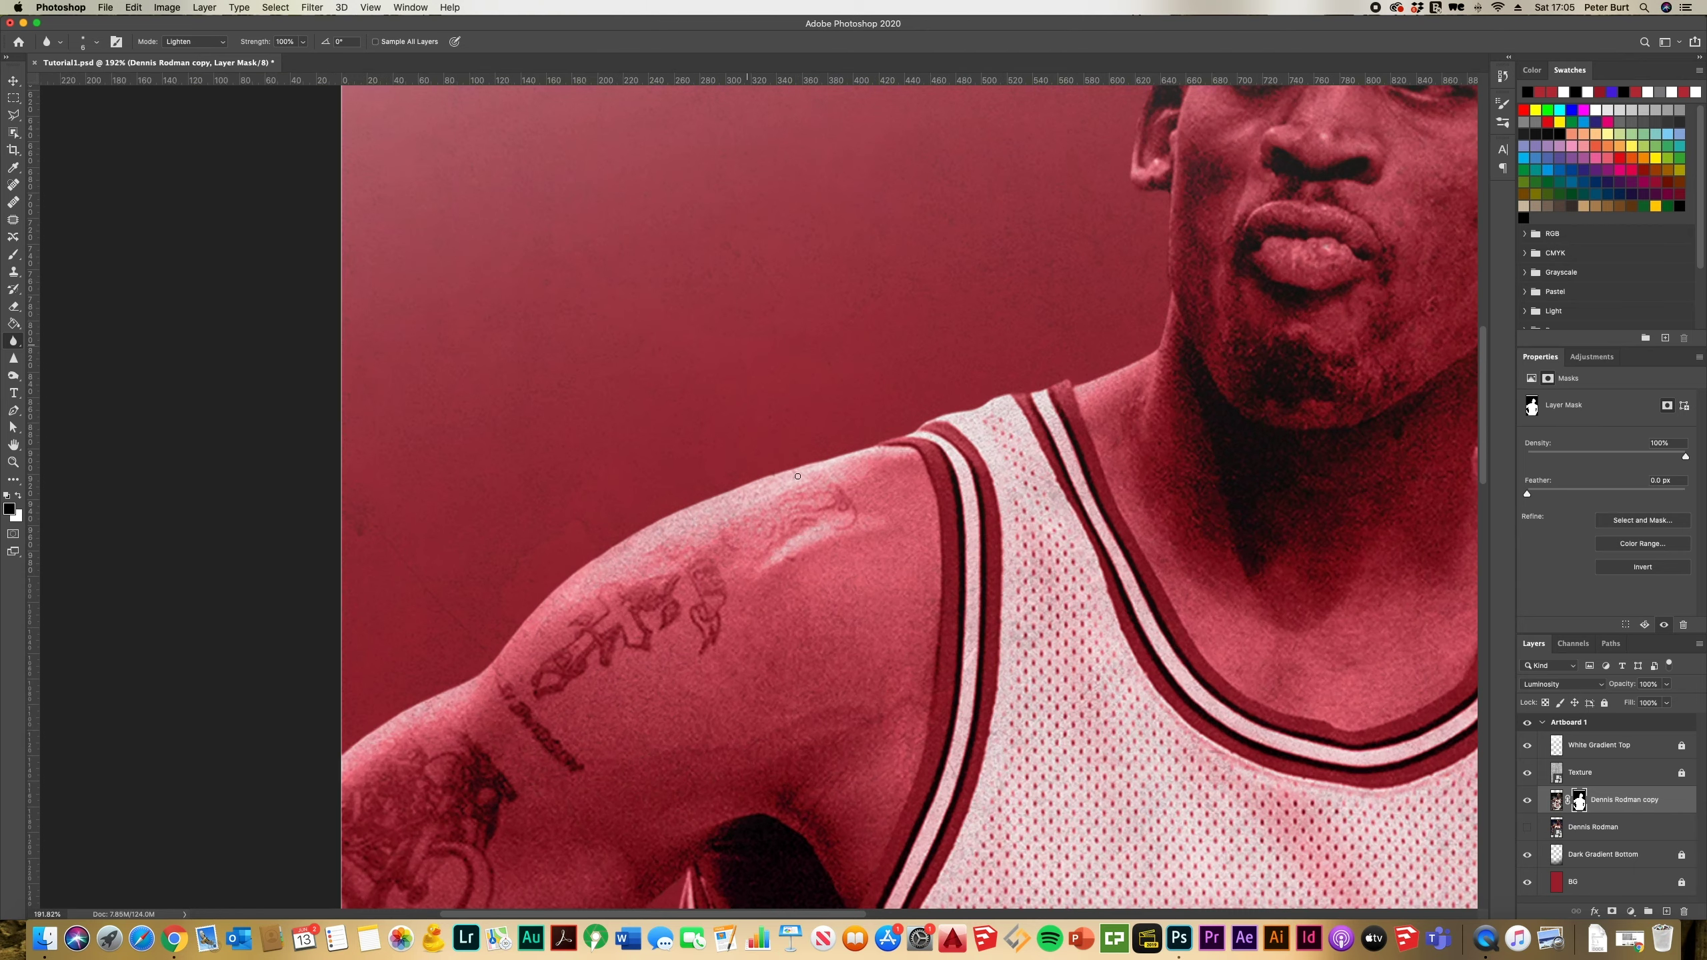
{"action": "scroll", "coordinate": [797, 476], "scroll_direction": "up", "scroll_amount": 3}
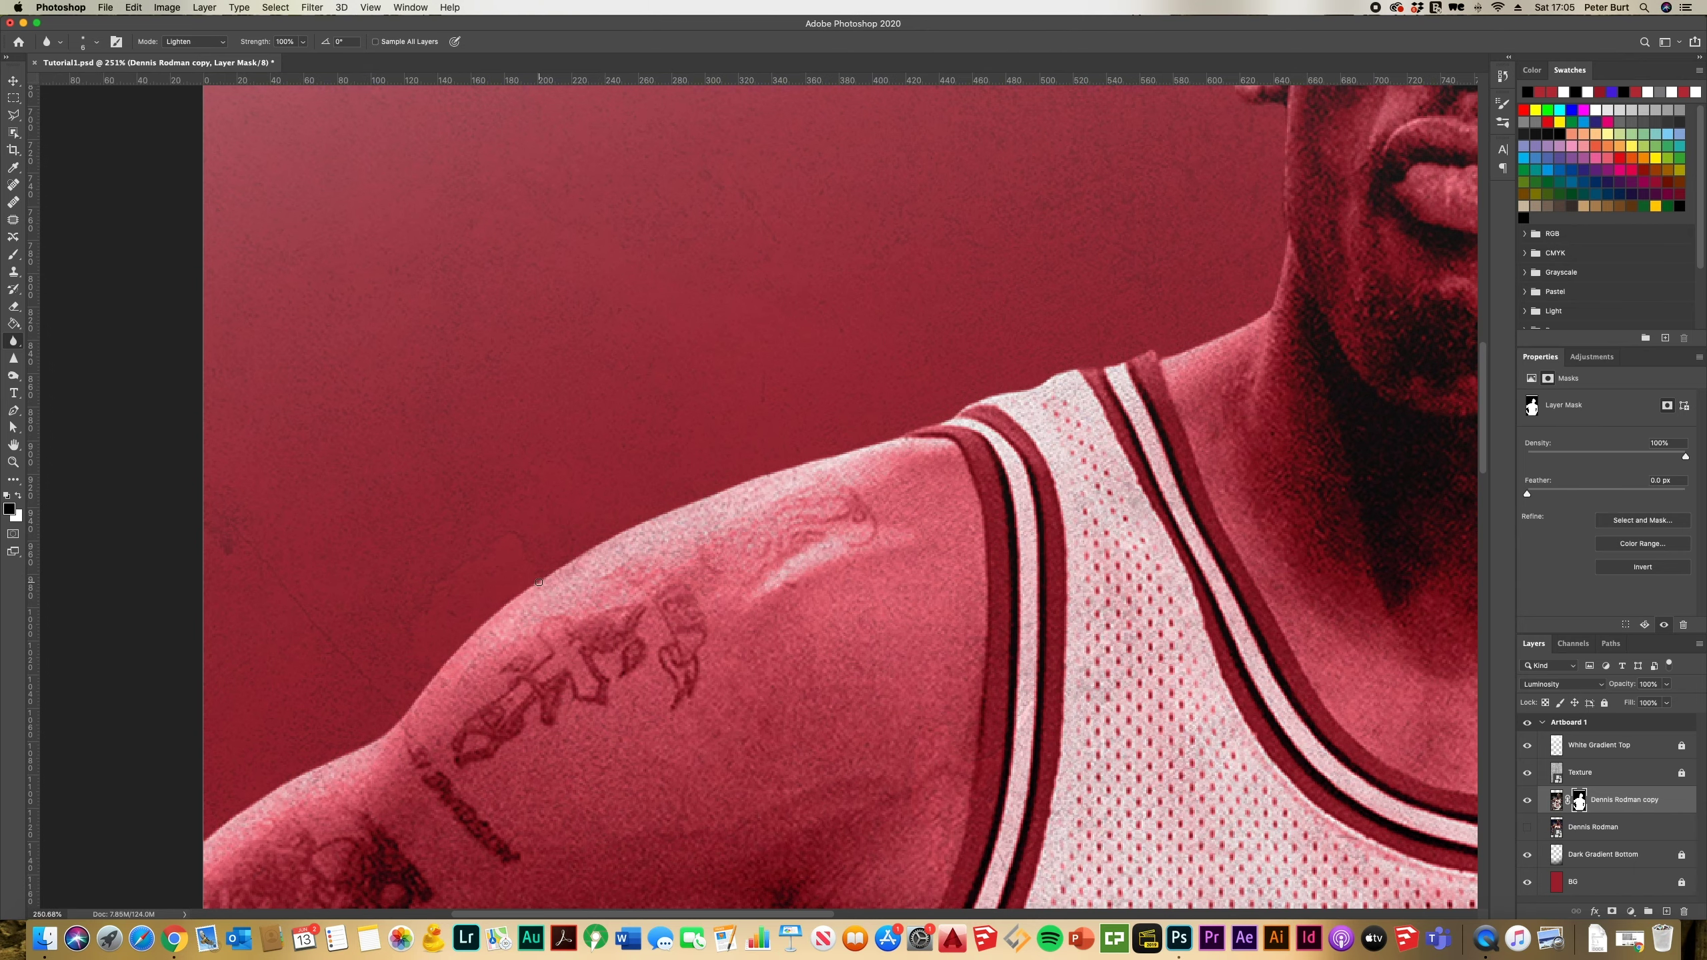
{"action": "mouse_move", "coordinate": [539, 582]}
{"action": "left_mouse_down"}
{"action": "mouse_move", "coordinate": [601, 536]}
{"action": "mouse_move", "coordinate": [766, 474]}
{"action": "mouse_move", "coordinate": [892, 443]}
{"action": "mouse_move", "coordinate": [900, 463]}
{"action": "left_mouse_up"}
- Enlarge the blur brush and soften the mask edge over the left-hand jersey strap and up the side of the neck
{"action": "key", "text": "bracketright"}
{"action": "key", "text": "bracketright"}
{"action": "mouse_move", "coordinate": [925, 424]}
{"action": "left_mouse_down"}
{"action": "mouse_move", "coordinate": [909, 432]}
{"action": "mouse_move", "coordinate": [1146, 359]}
{"action": "left_mouse_up"}
{"action": "mouse_move", "coordinate": [1288, 243]}
{"action": "left_mouse_down"}
{"action": "mouse_move", "coordinate": [1246, 329]}
{"action": "mouse_move", "coordinate": [1150, 362]}
{"action": "left_mouse_up"}
- Blur the mask edge over the right-hand jersey strap to where the shoulder begins
{"action": "scroll", "coordinate": [745, 482], "scroll_direction": "down", "scroll_amount": 5}
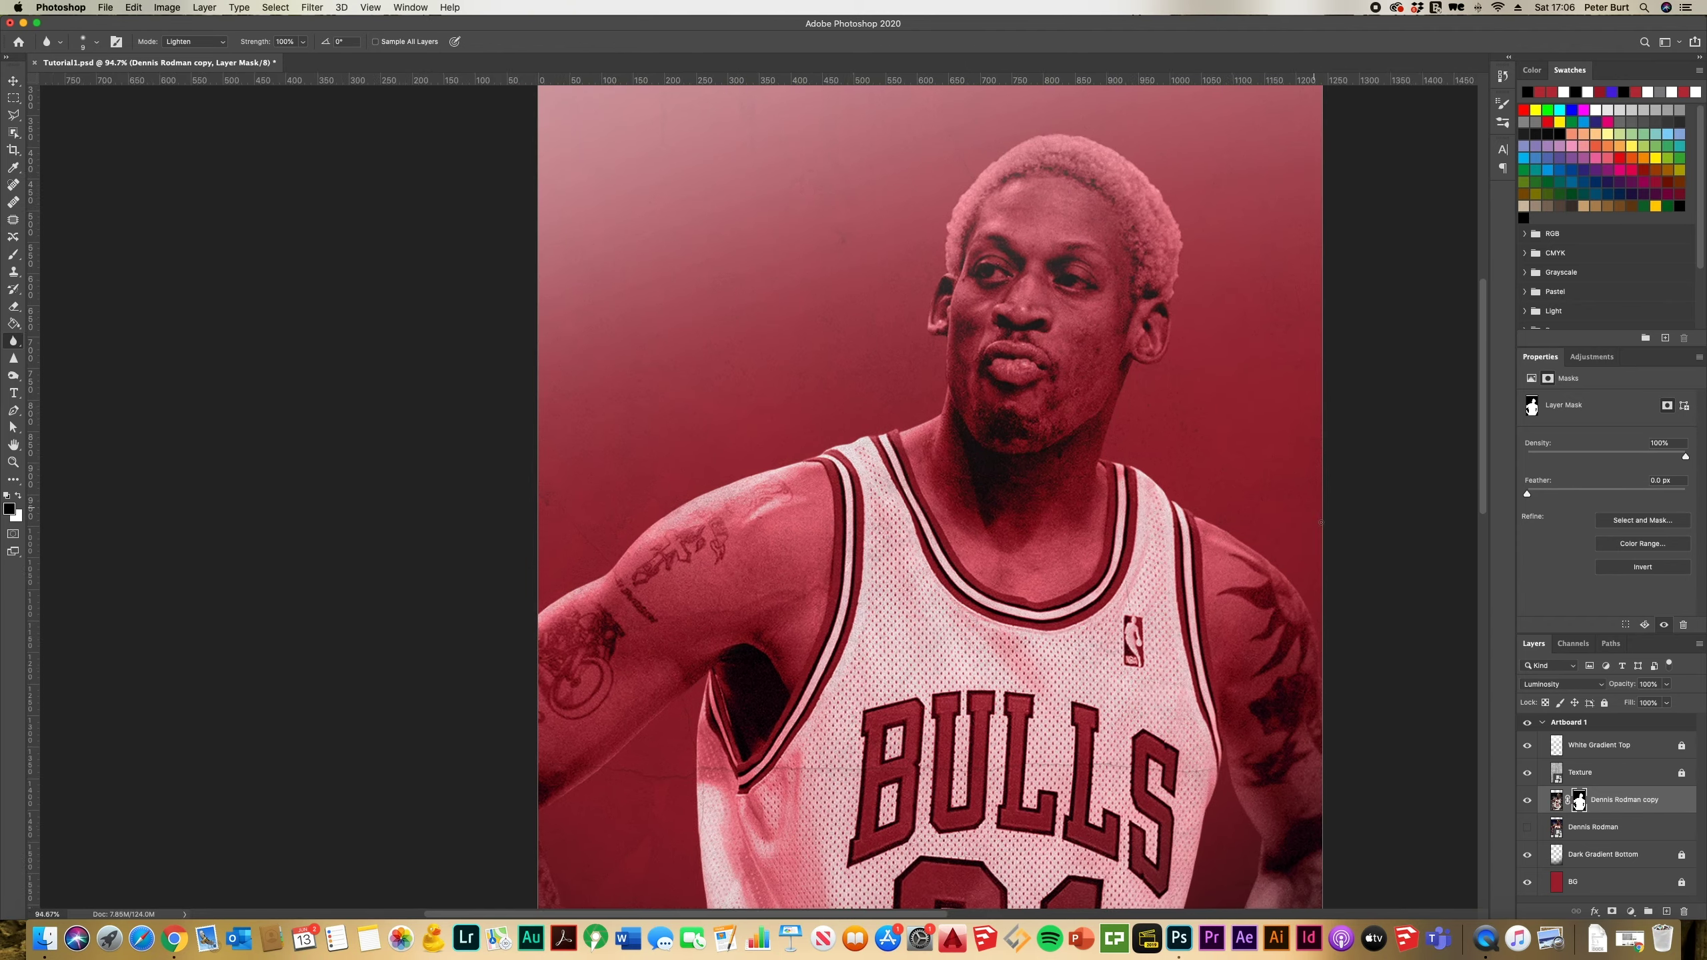
{"action": "scroll", "coordinate": [1320, 522], "scroll_direction": "up", "scroll_amount": 5}
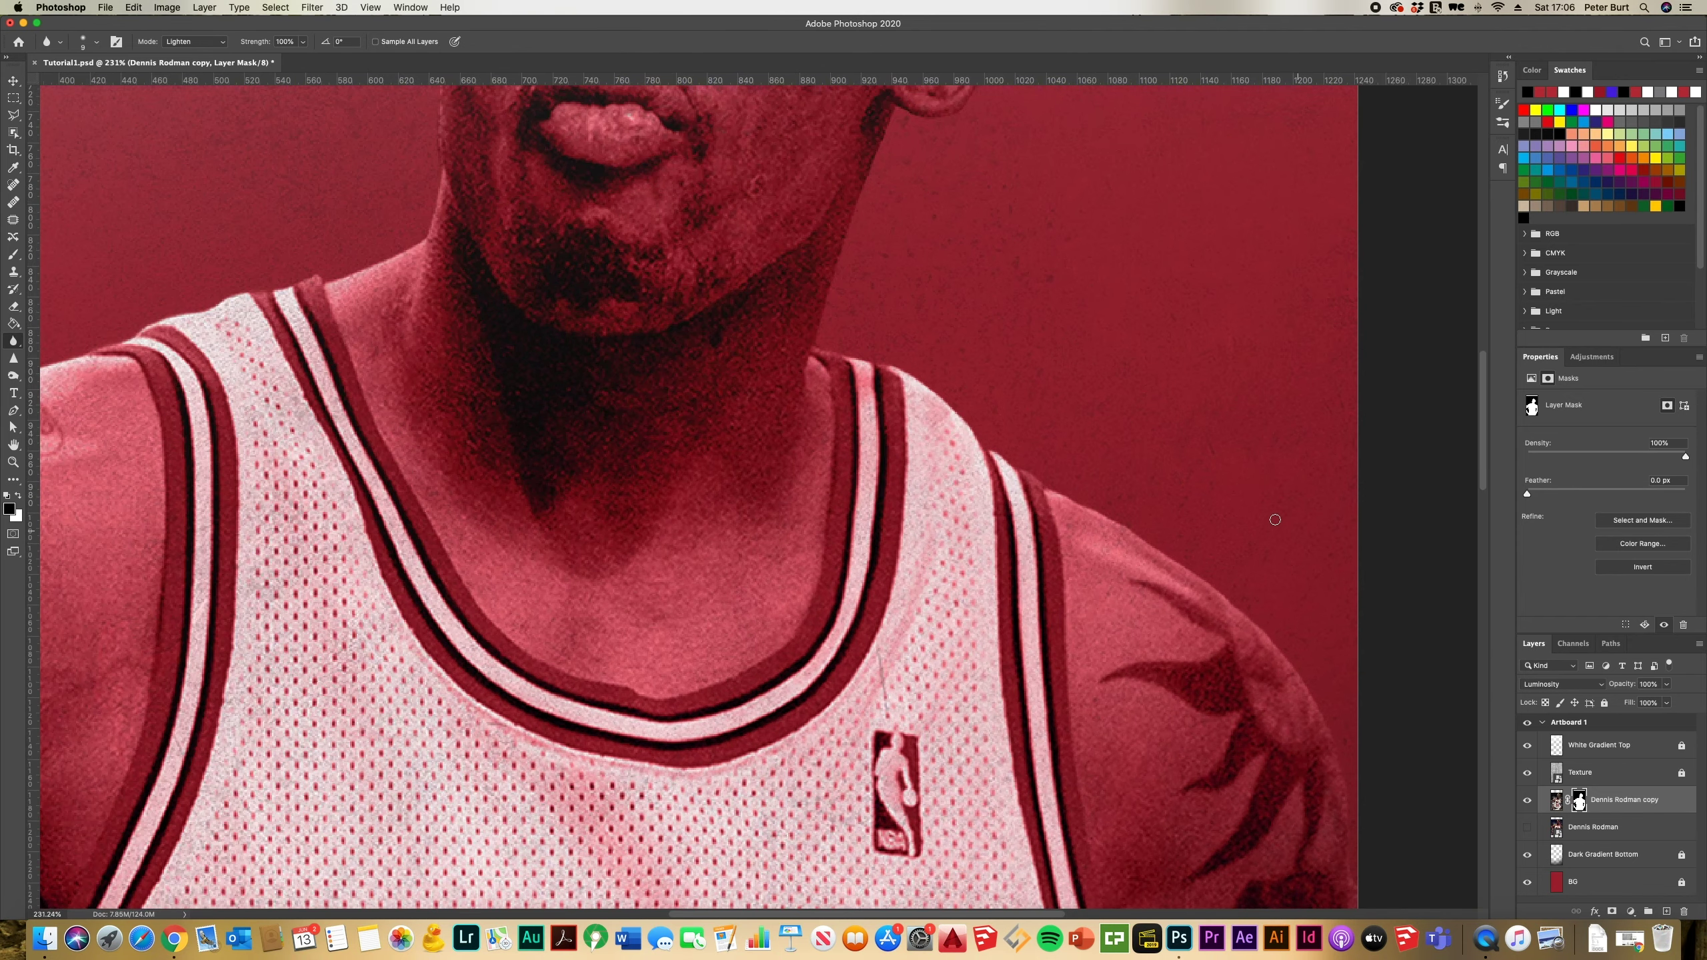
{"action": "mouse_move", "coordinate": [816, 347]}
{"action": "left_mouse_down"}
{"action": "mouse_move", "coordinate": [906, 373]}
{"action": "mouse_move", "coordinate": [1050, 509]}
{"action": "left_mouse_up"}
{"action": "scroll", "coordinate": [1444, 766], "scroll_direction": "up", "scroll_amount": 1}
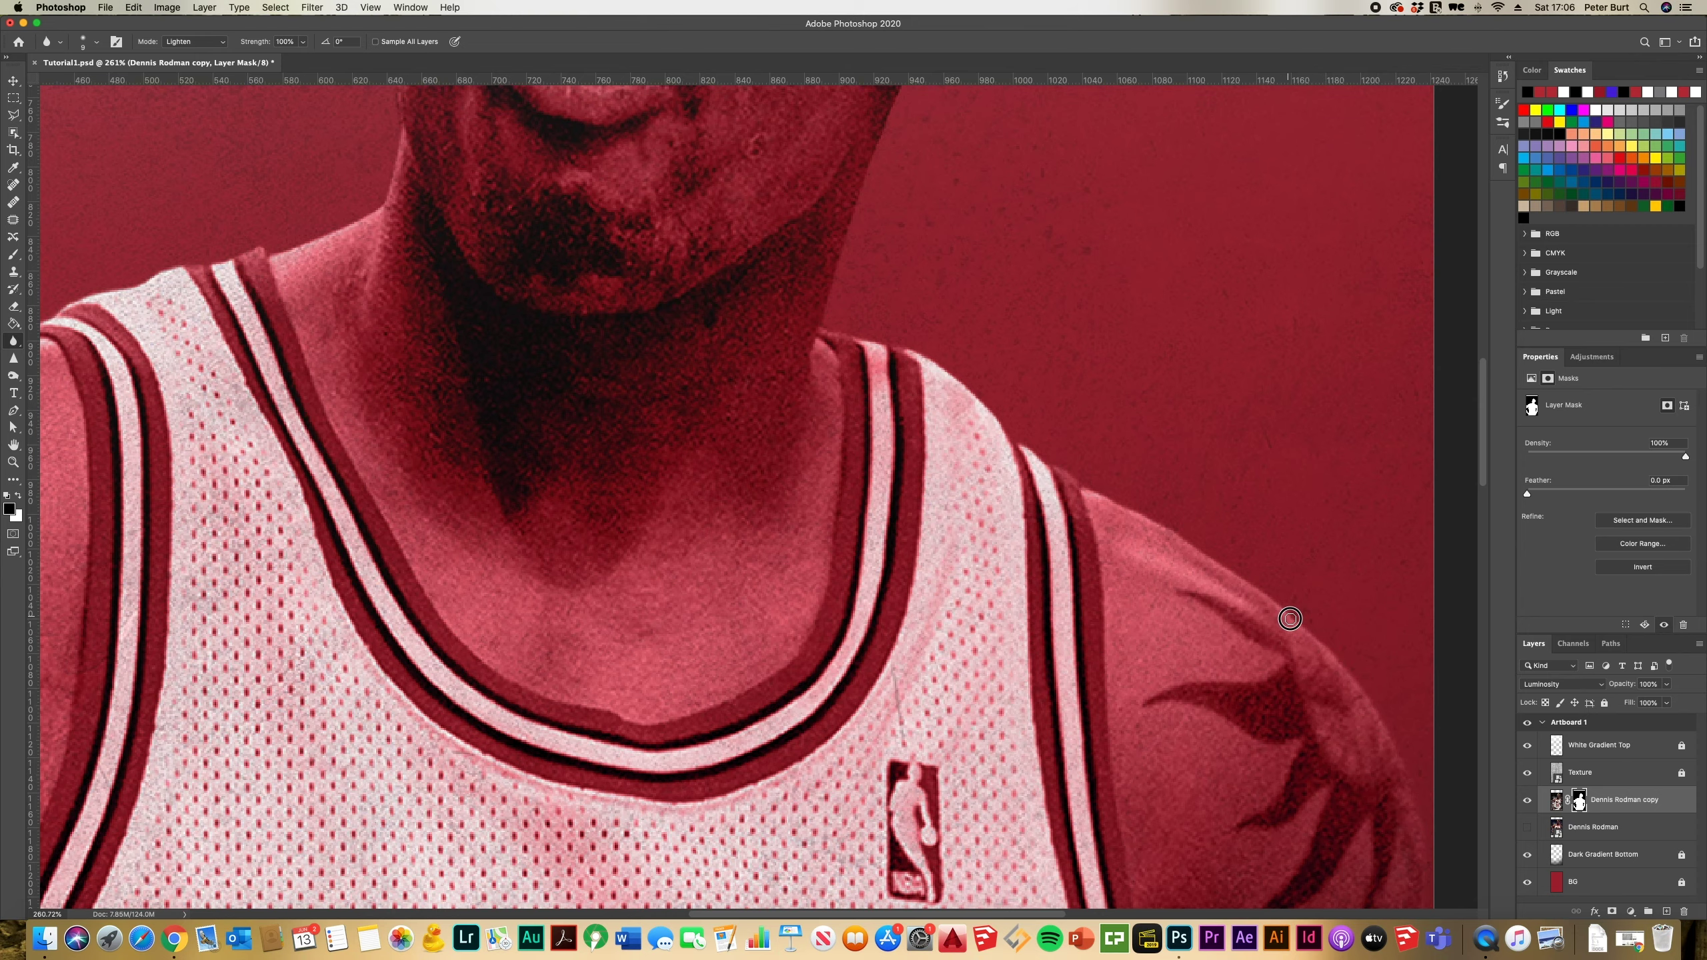
- Blur the mask along the underside of the left-hand arm, from the armpit to the artboard edge
{"action": "scroll", "coordinate": [1290, 618], "scroll_direction": "down", "scroll_amount": 10}
{"action": "scroll", "coordinate": [904, 582], "scroll_direction": "down", "scroll_amount": 2}
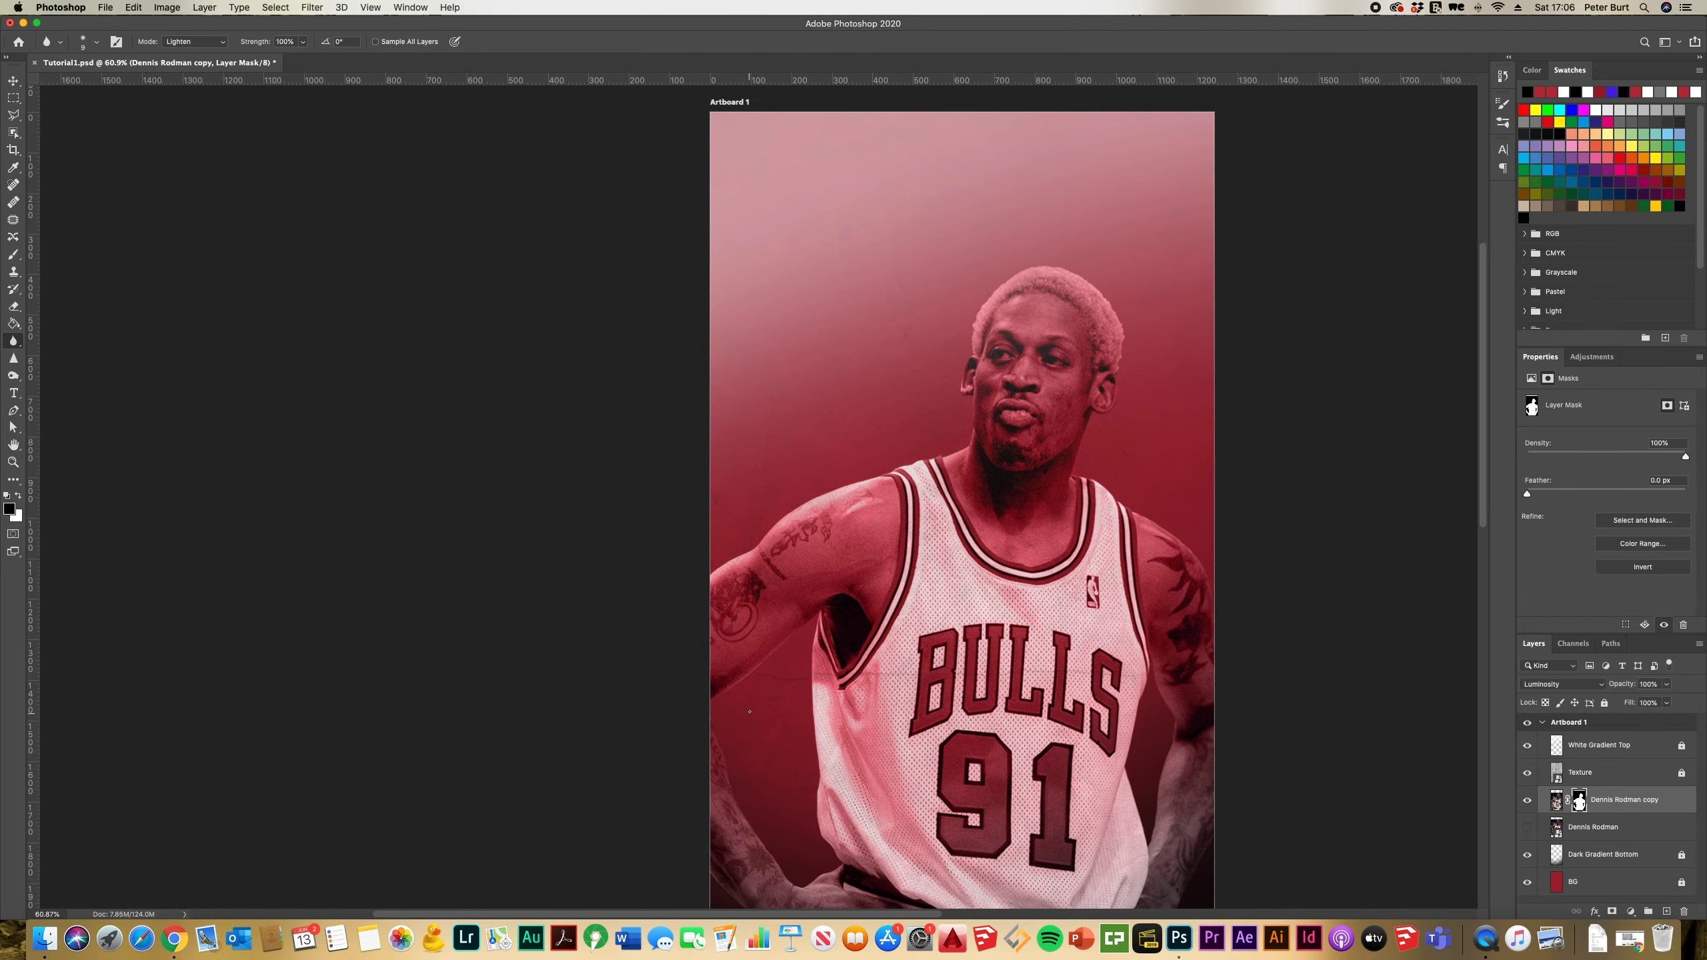
{"action": "scroll", "coordinate": [759, 693], "scroll_direction": "up", "scroll_amount": 9}
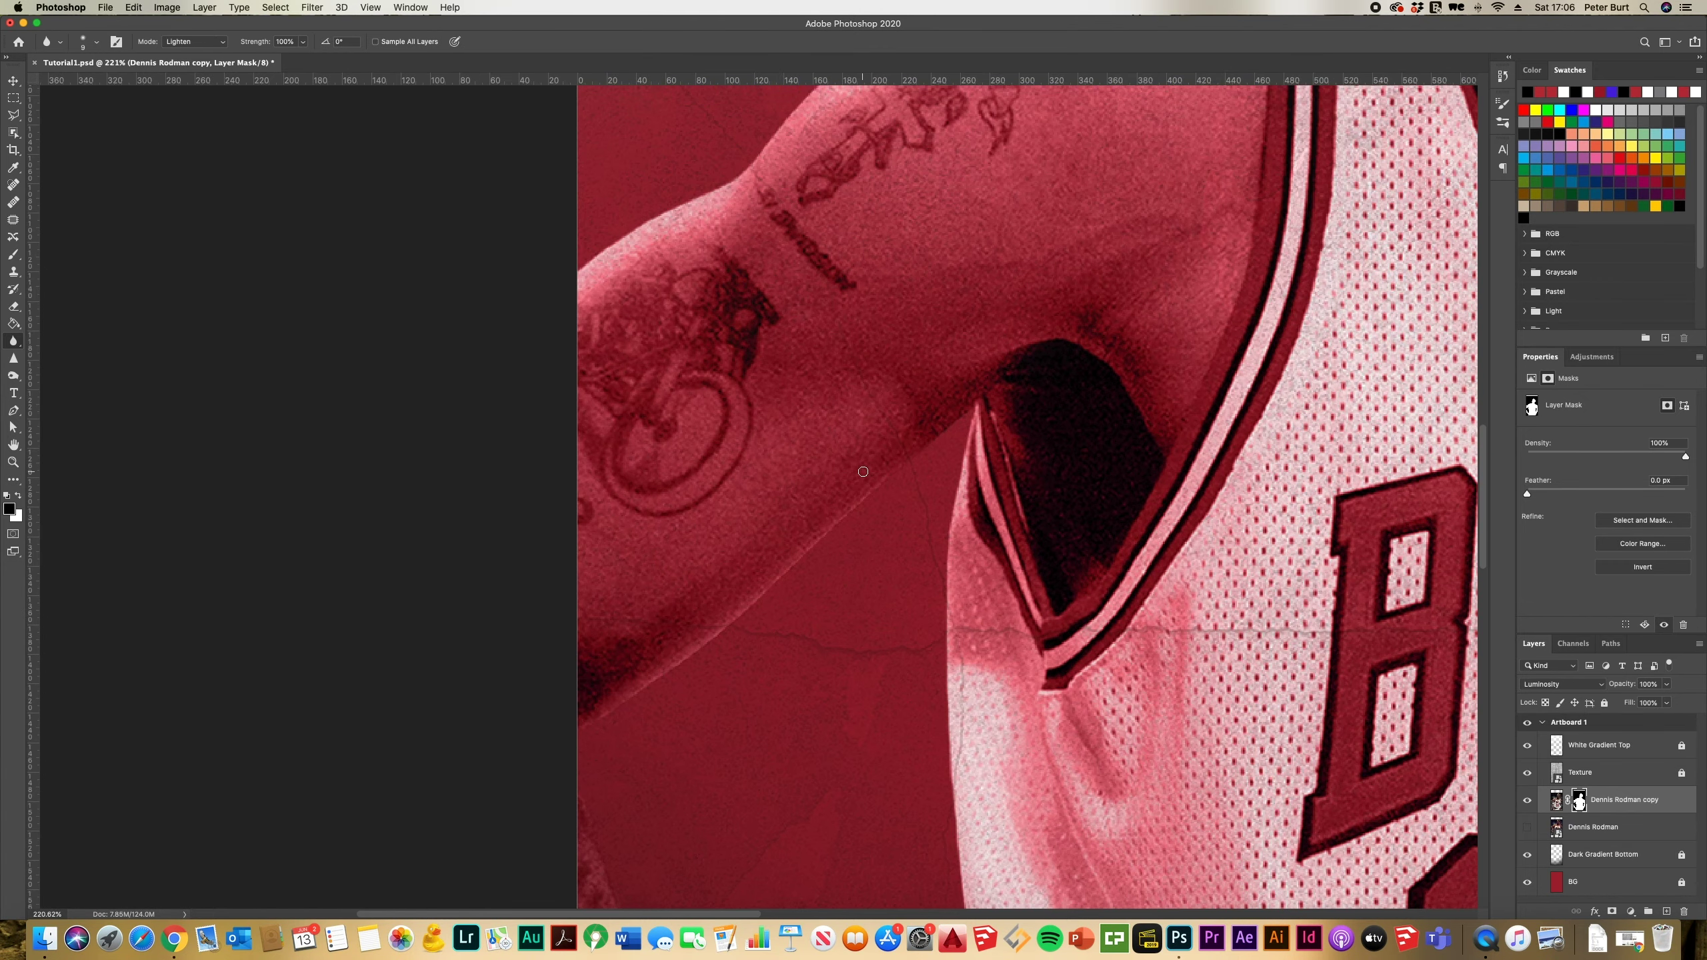
{"action": "mouse_move", "coordinate": [957, 415]}
{"action": "left_mouse_down"}
{"action": "mouse_move", "coordinate": [766, 595]}
{"action": "mouse_move", "coordinate": [581, 724]}
{"action": "left_mouse_up"}
{"action": "scroll", "coordinate": [530, 574], "scroll_direction": "down", "scroll_amount": 10}
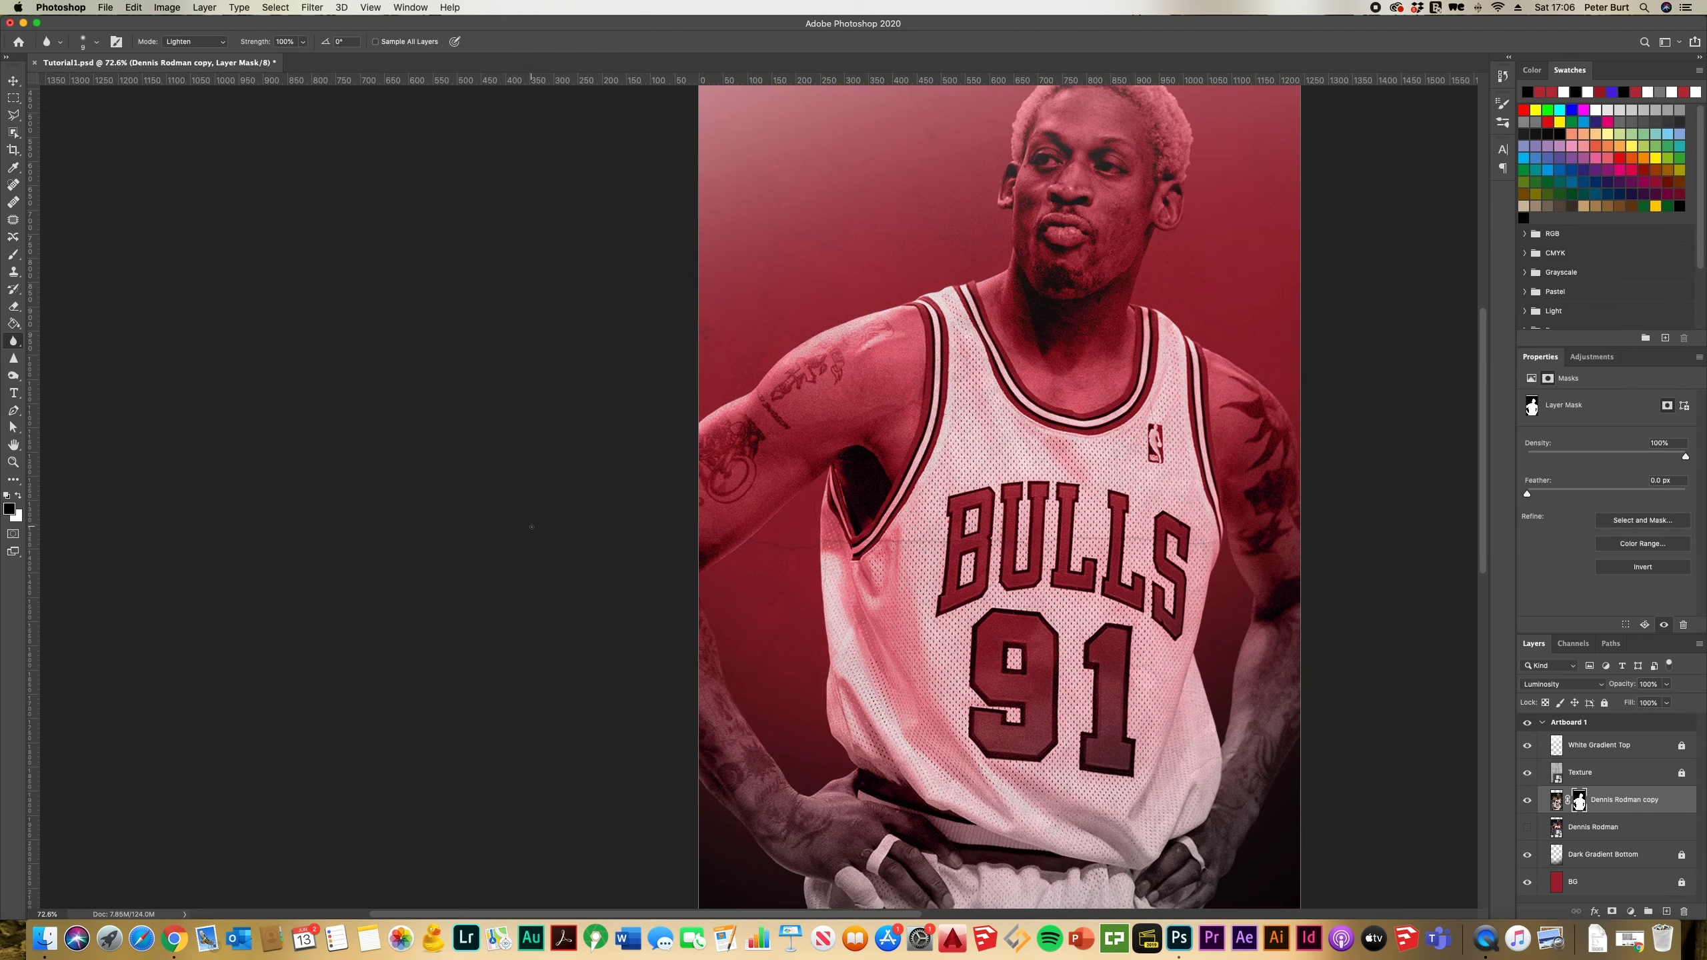
{"action": "scroll", "coordinate": [711, 520], "scroll_direction": "up", "scroll_amount": 4}
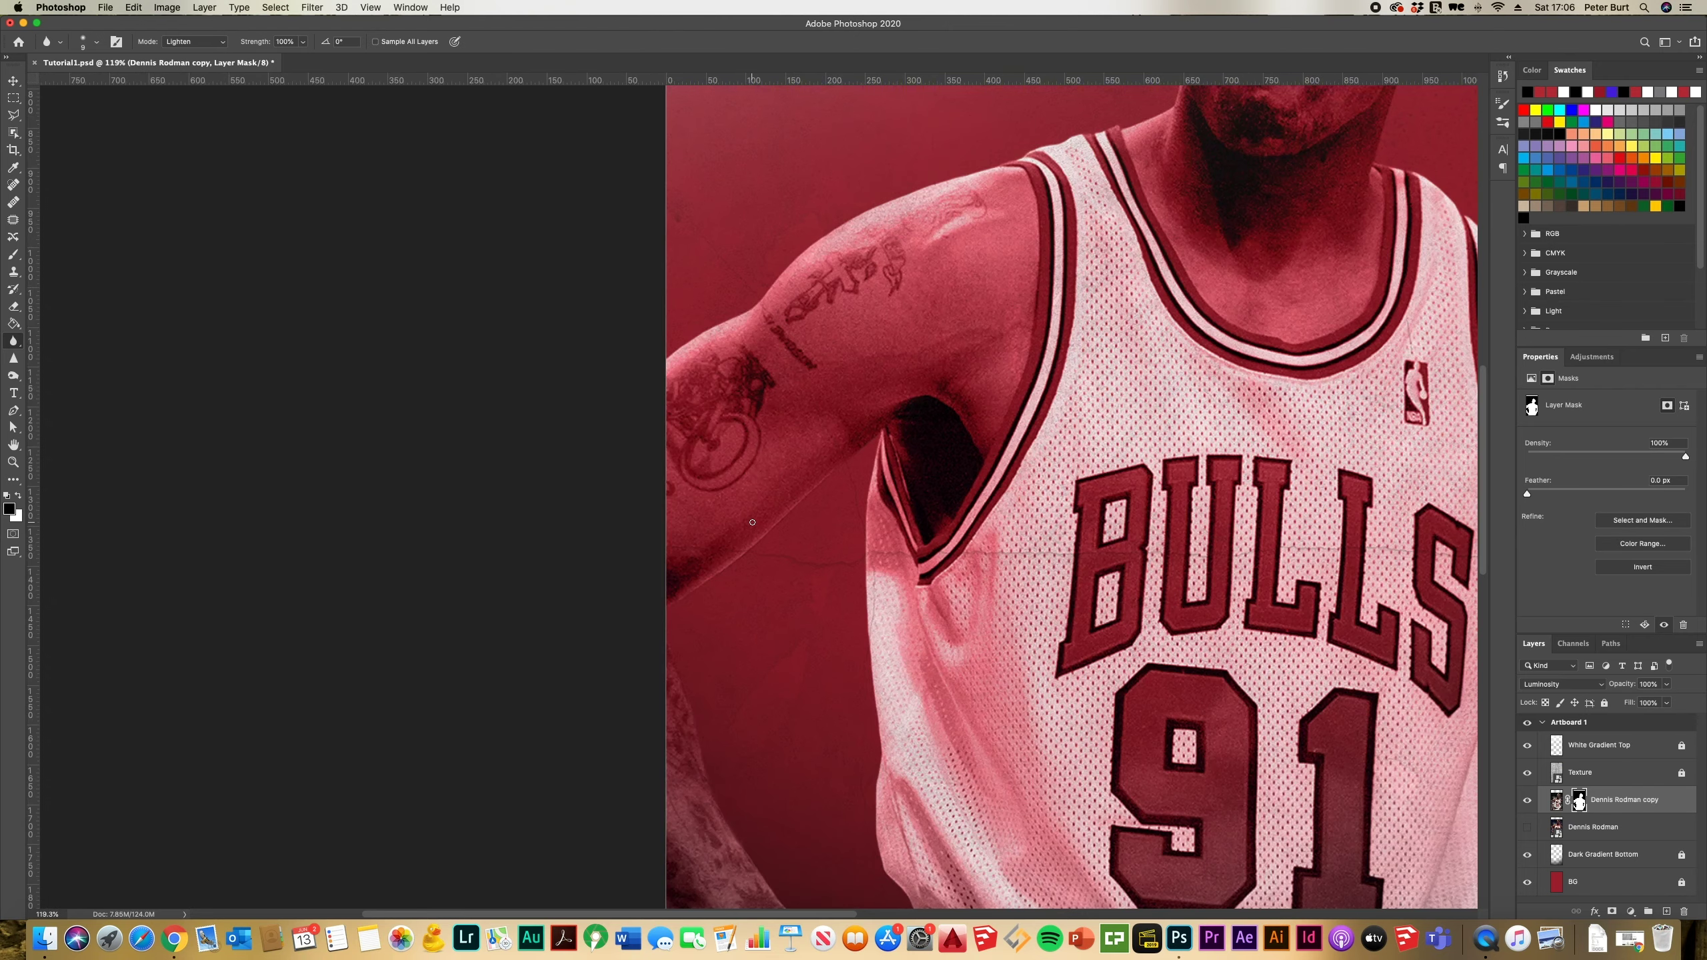
{"action": "scroll", "coordinate": [829, 526], "scroll_direction": "up", "scroll_amount": 3}
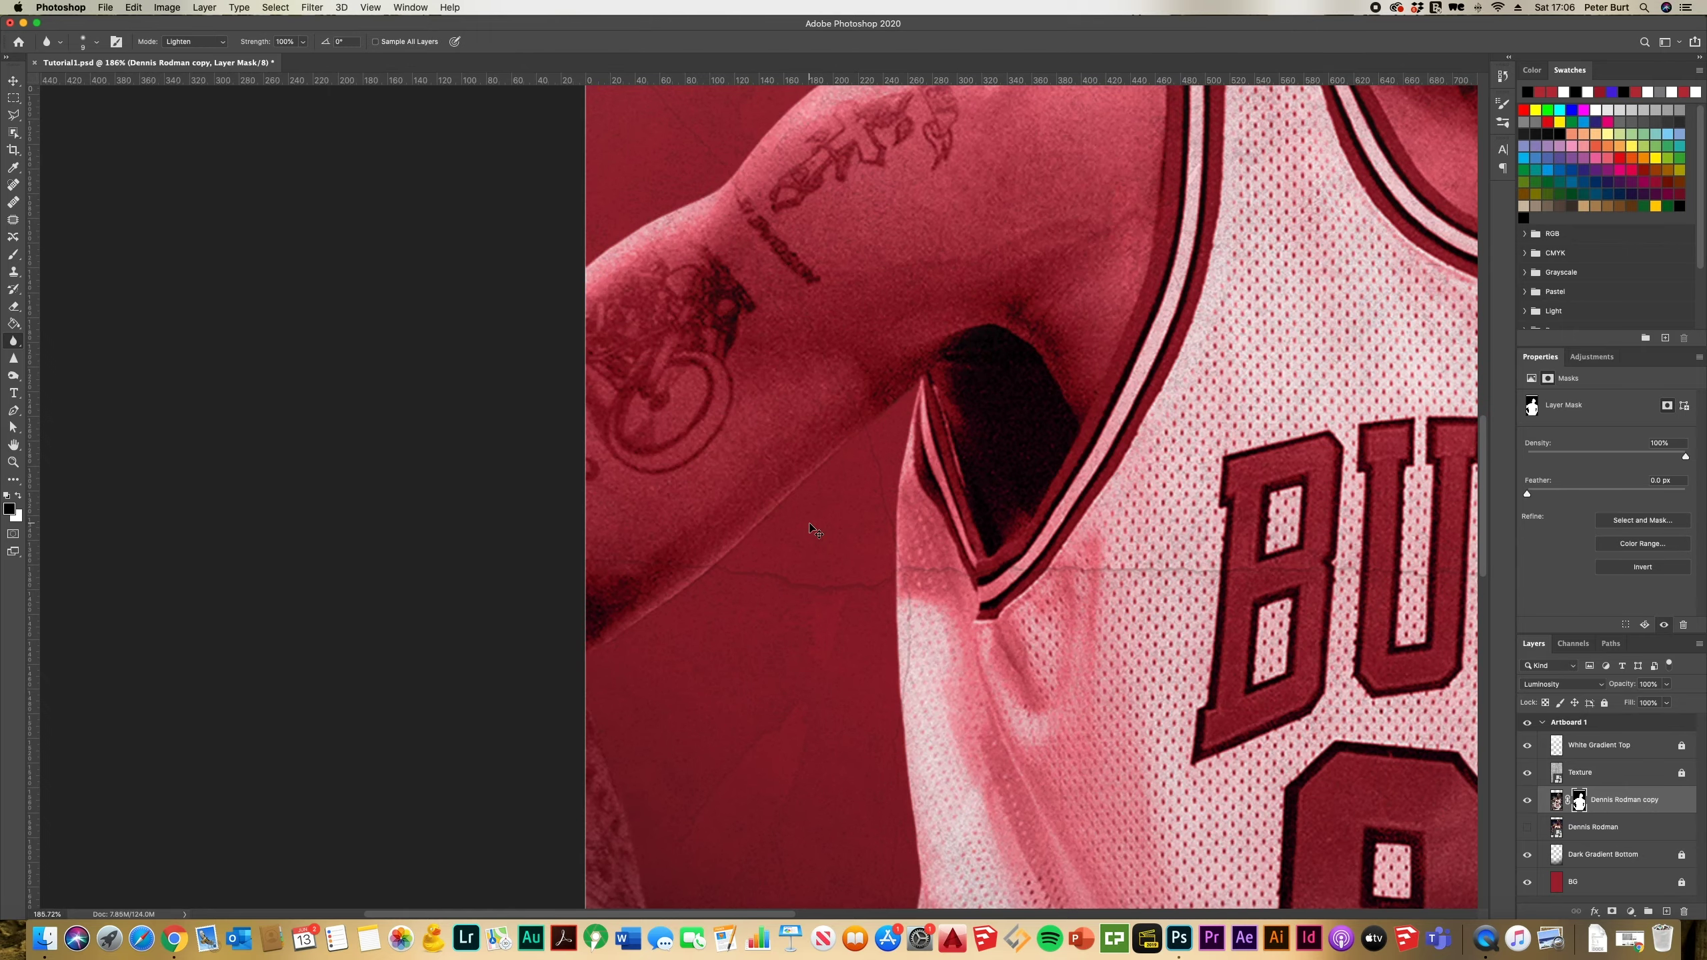
- Load the Dennis Rodman copy layer mask as a selection following the player's outline
{"action": "scroll", "coordinate": [662, 521], "scroll_direction": "down", "scroll_amount": 10}
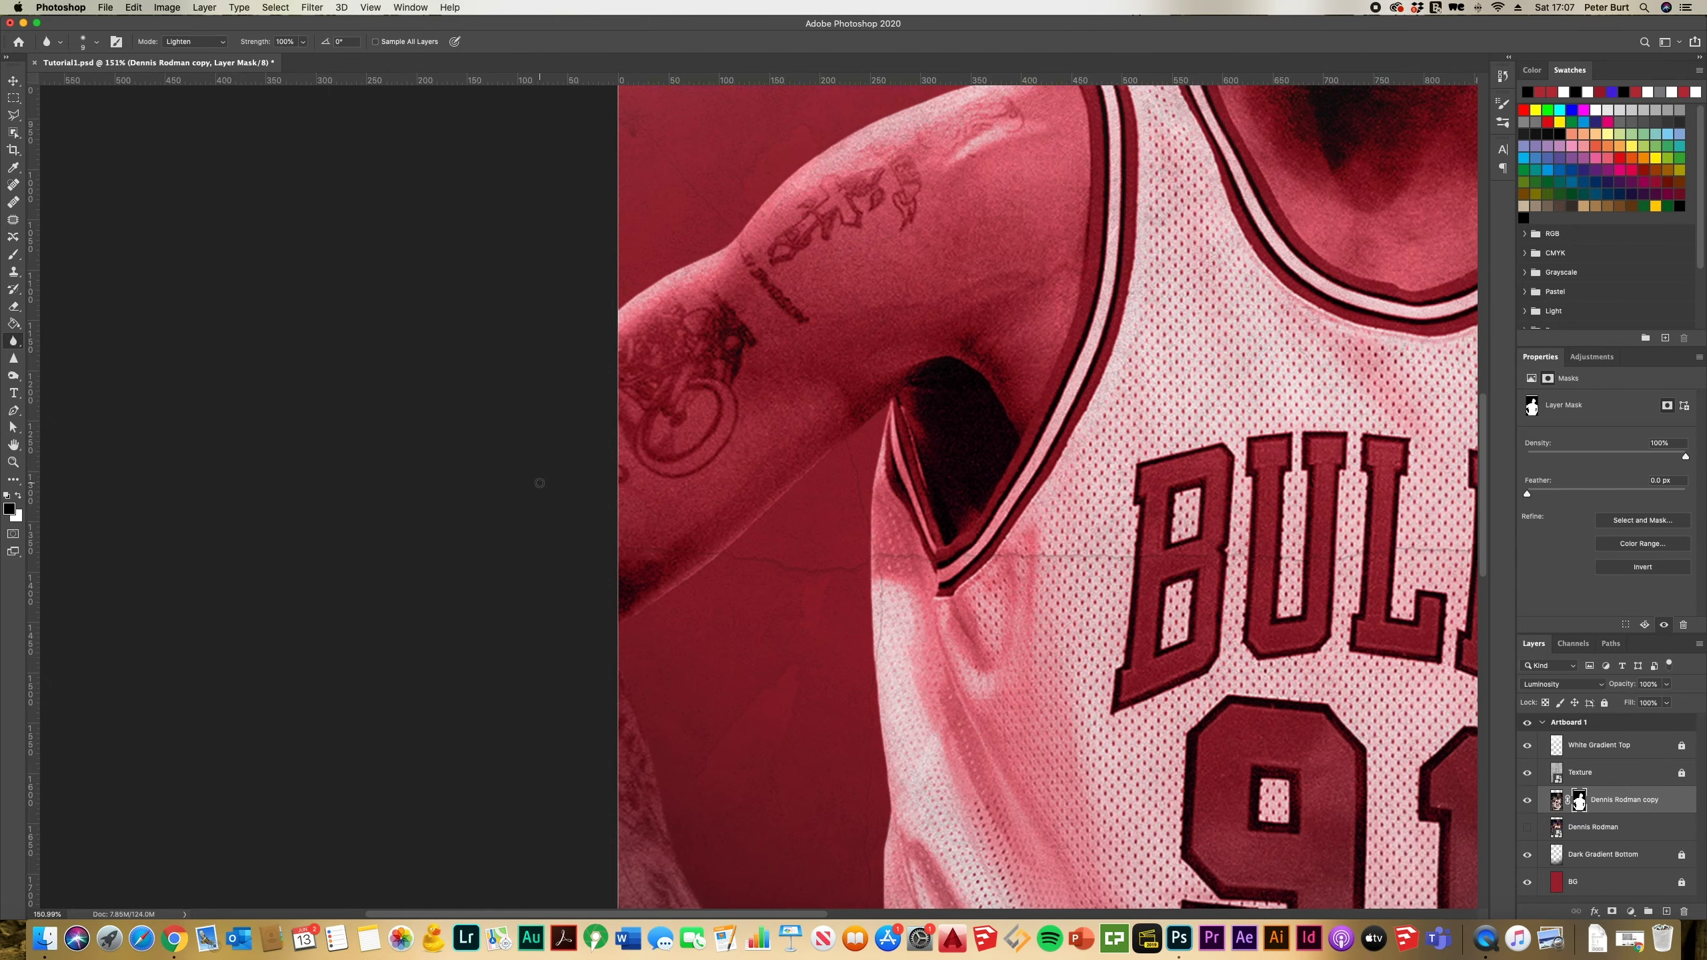
{"action": "scroll", "coordinate": [922, 380], "scroll_direction": "up", "scroll_amount": 2}
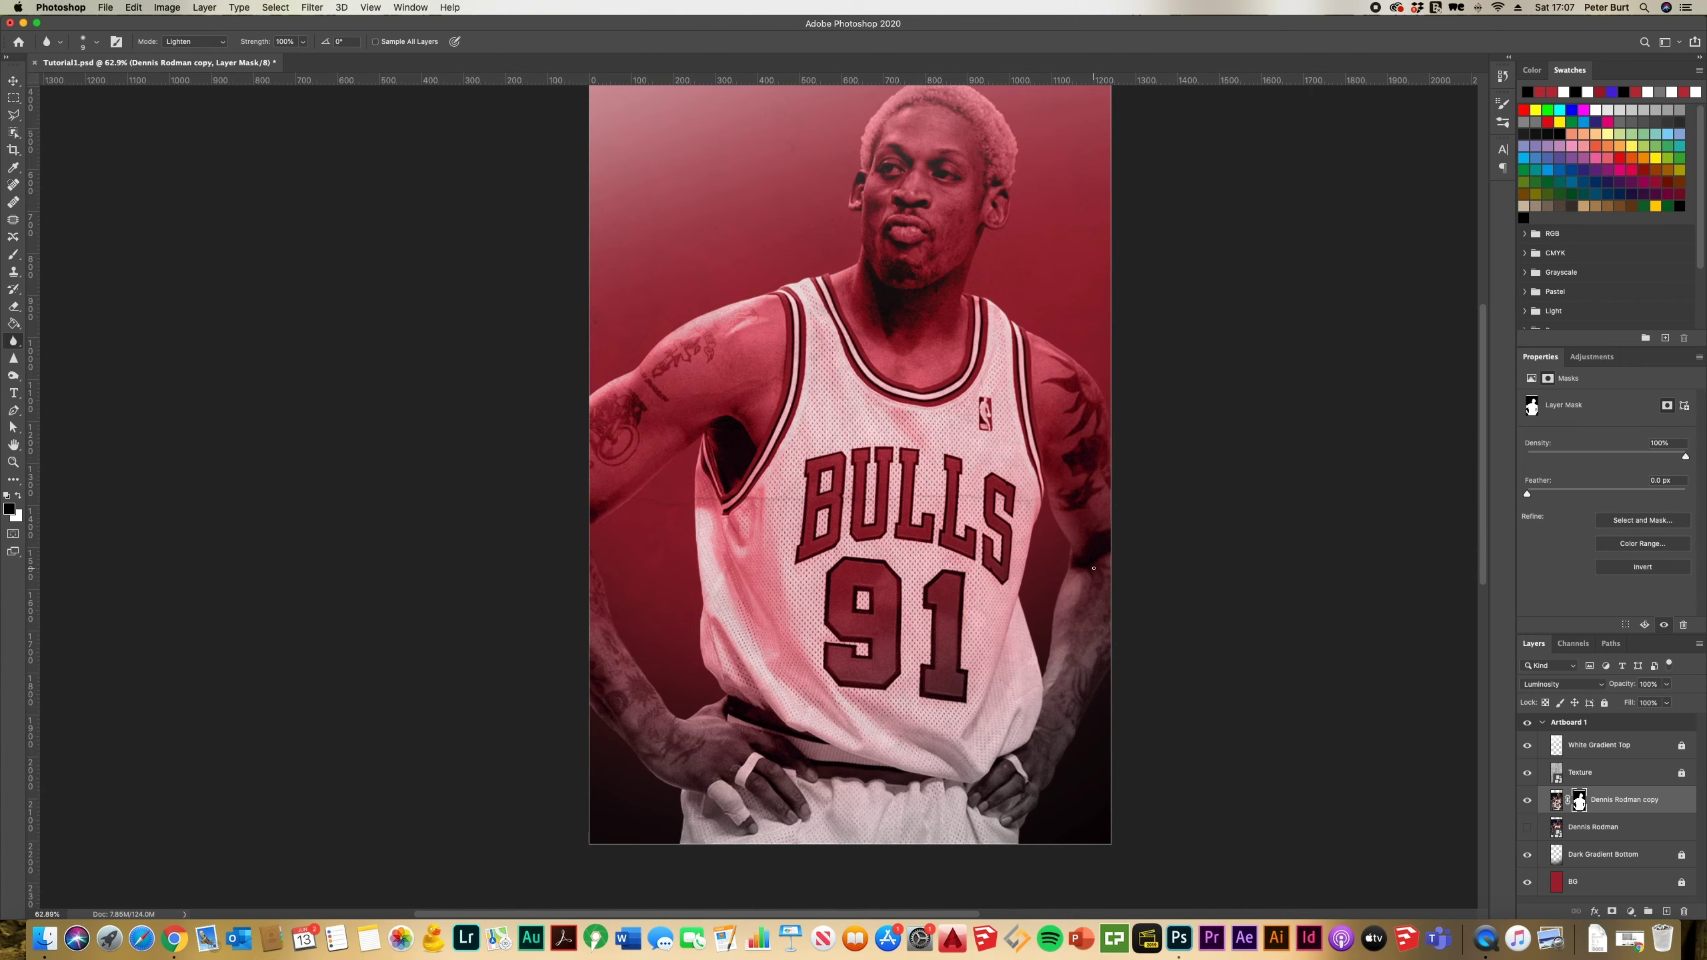
{"action": "scroll", "coordinate": [921, 380], "scroll_direction": "up", "scroll_amount": 1}
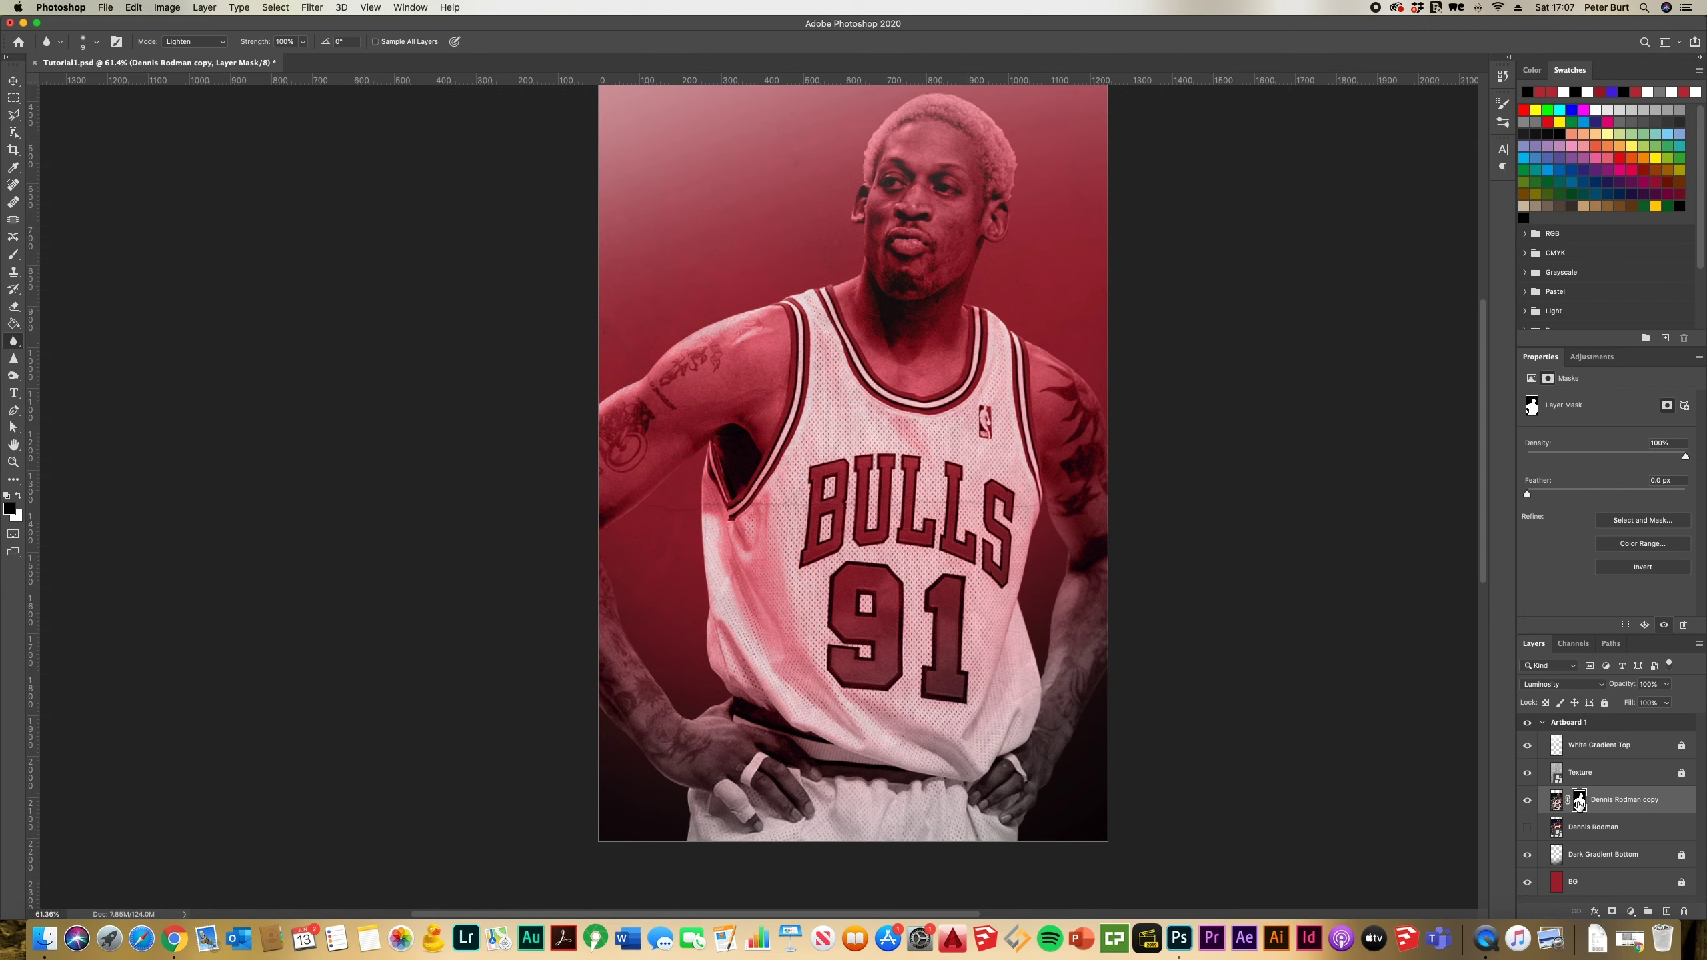
{"action": "right_click", "coordinate": [1578, 803]}
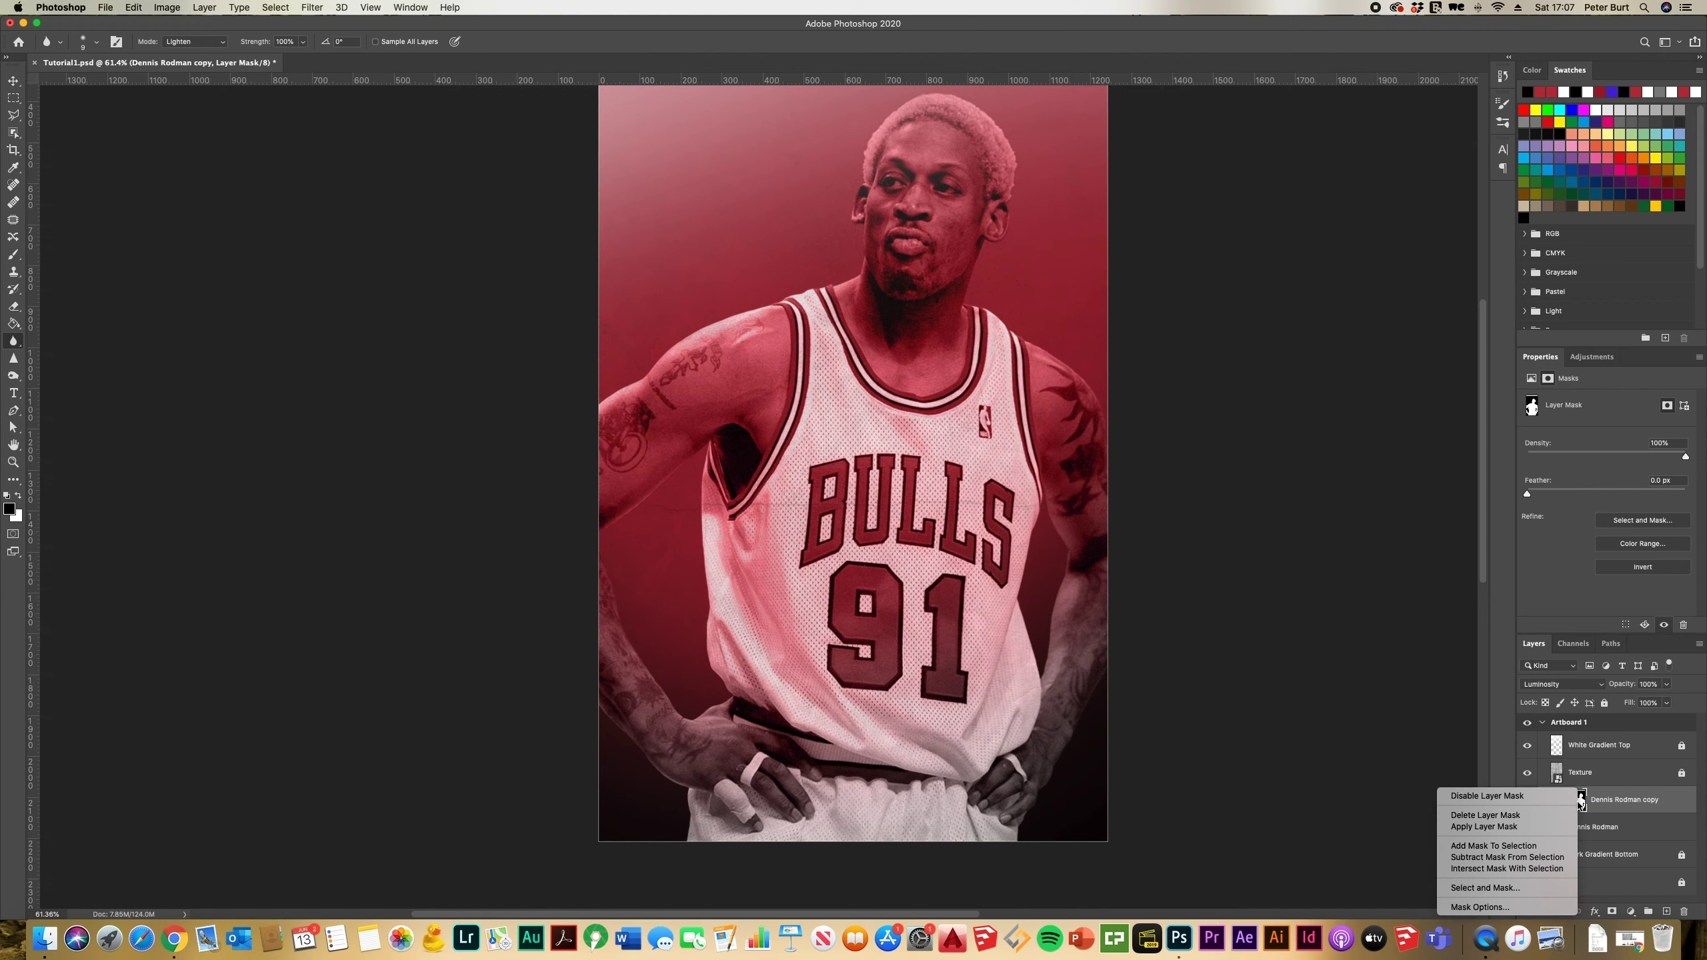
{"action": "left_click", "coordinate": [1555, 861]}
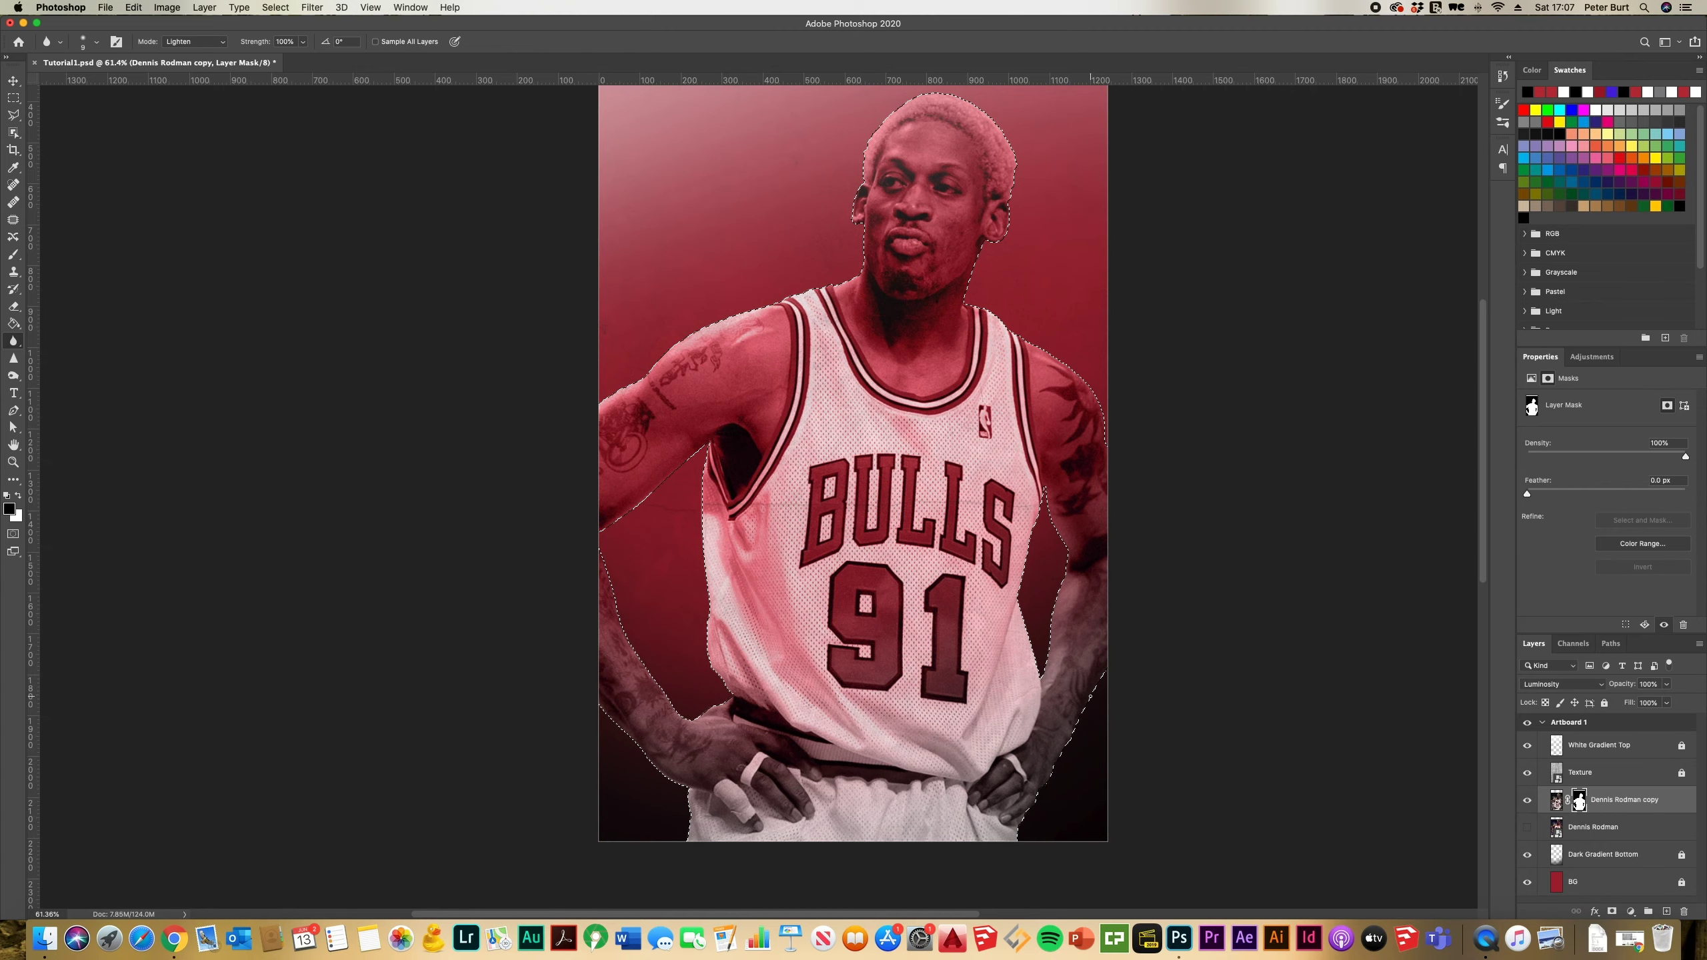
- Add a new layer above Dennis Rodman copy and name it Dennis Rodman Shadows, keeping the selection active
{"action": "scroll", "coordinate": [859, 461], "scroll_direction": "down", "scroll_amount": 1}
{"action": "scroll", "coordinate": [920, 464], "scroll_direction": "down", "scroll_amount": 1}
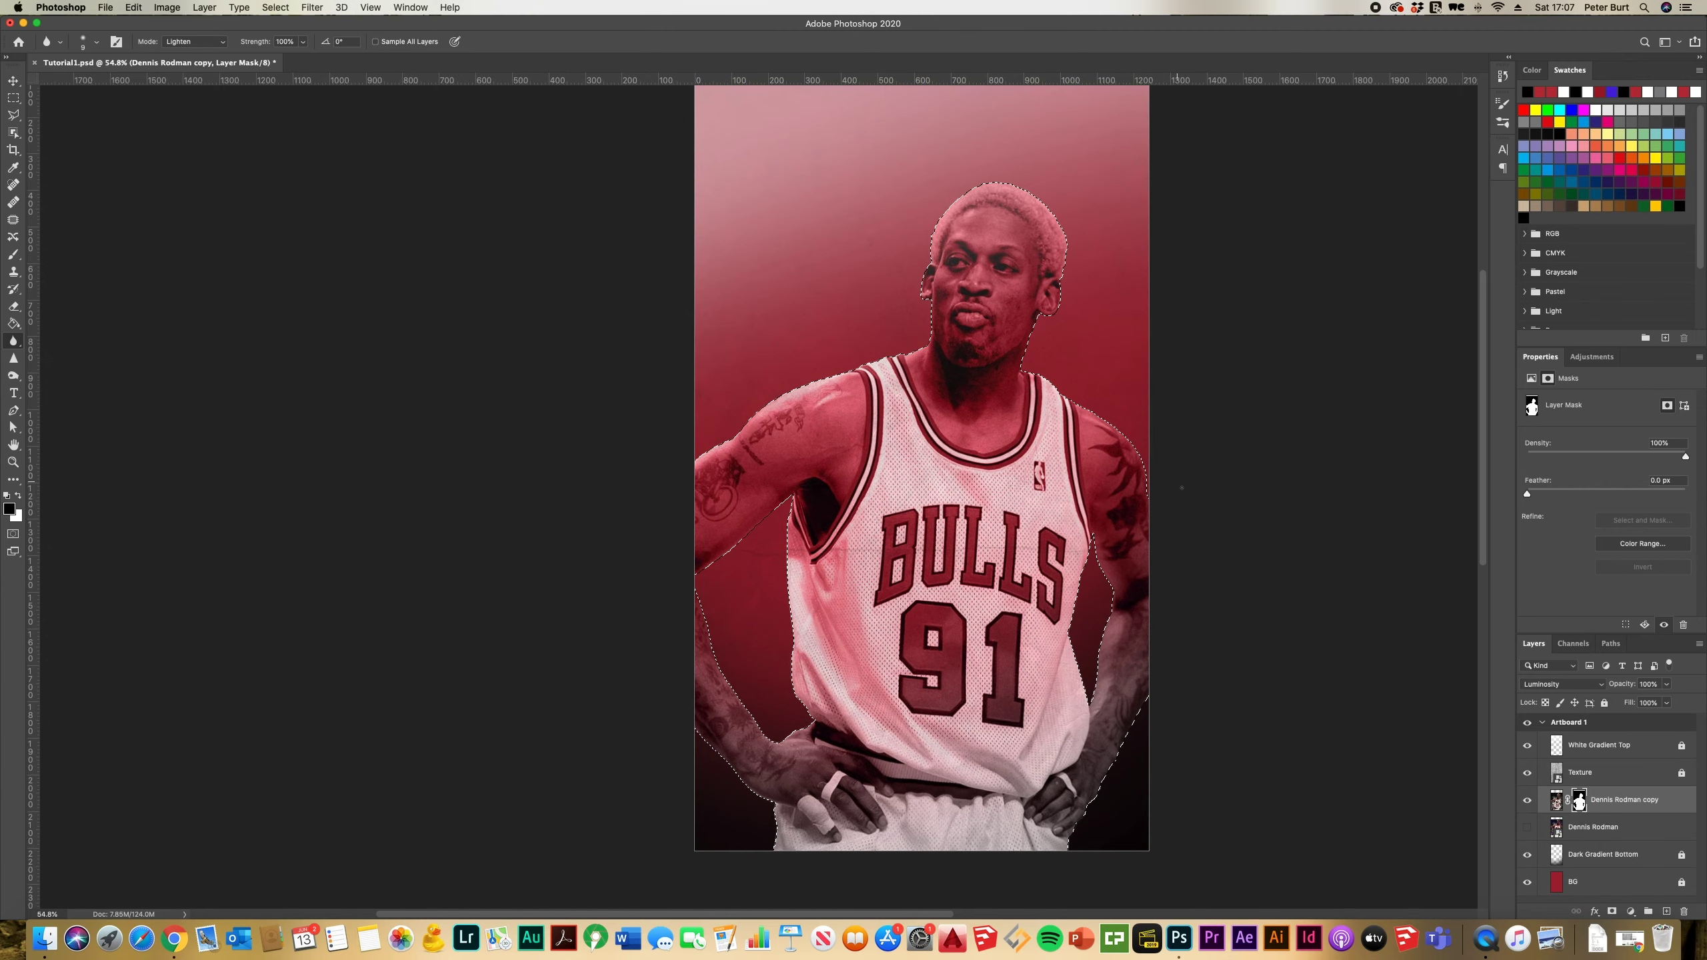
{"action": "scroll", "coordinate": [1010, 485], "scroll_direction": "down", "scroll_amount": 3}
{"action": "scroll", "coordinate": [1009, 485], "scroll_direction": "up", "scroll_amount": 2}
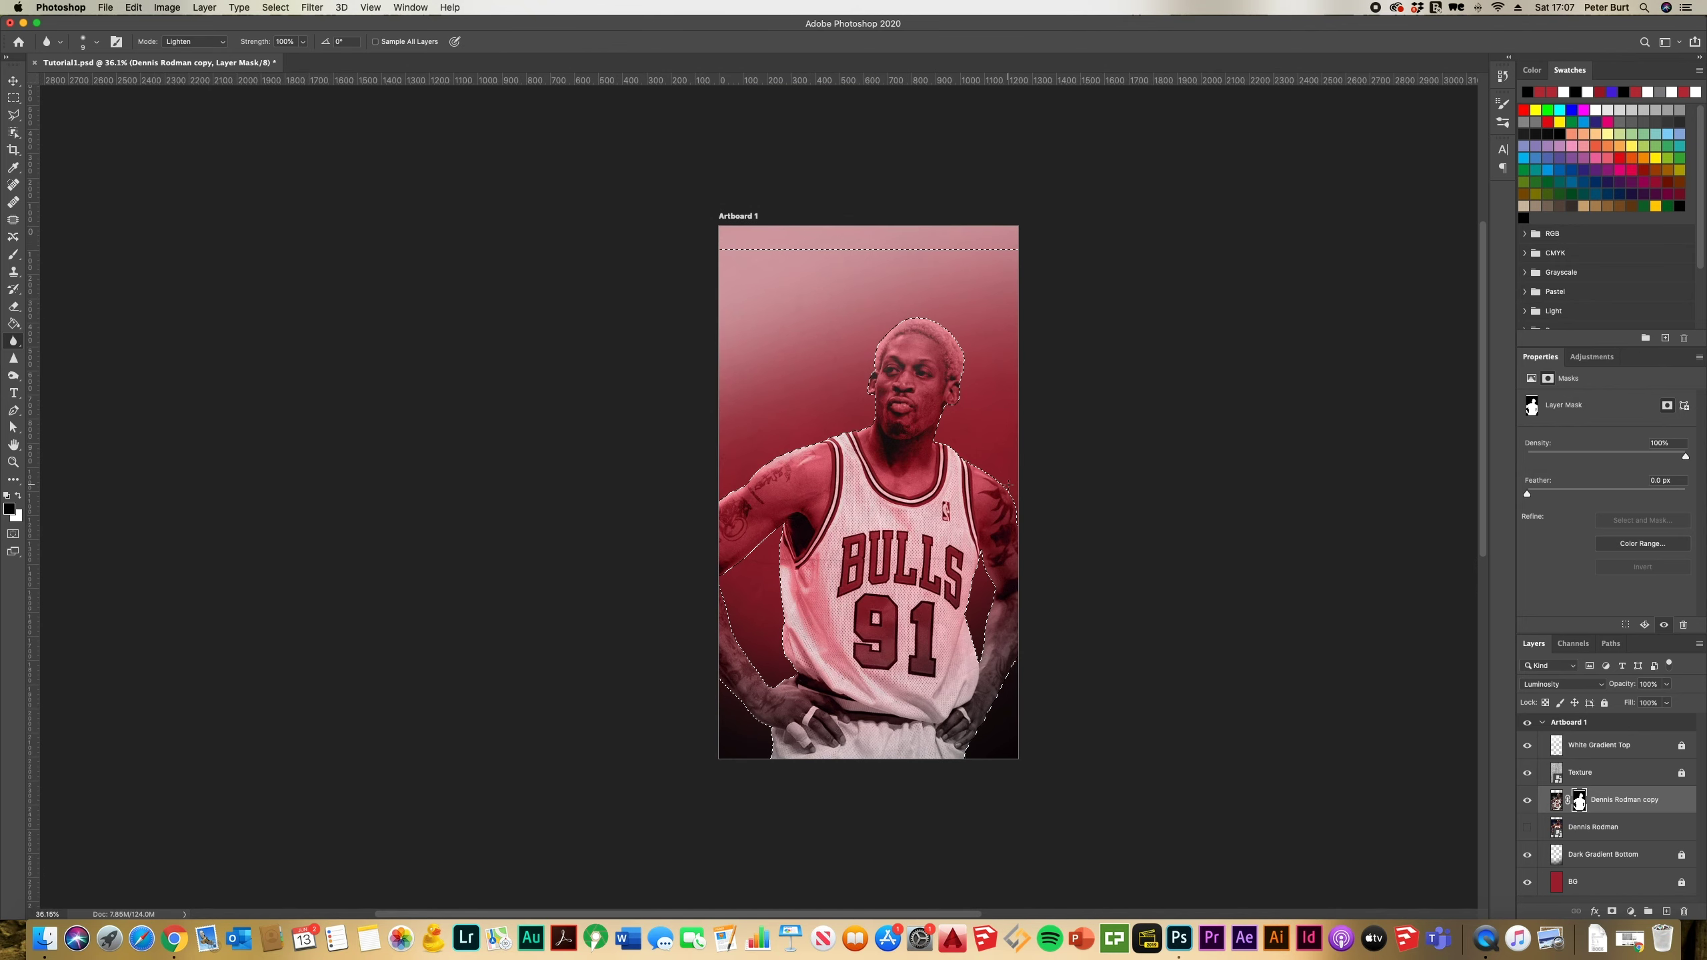
{"action": "scroll", "coordinate": [1009, 484], "scroll_direction": "up", "scroll_amount": 3}
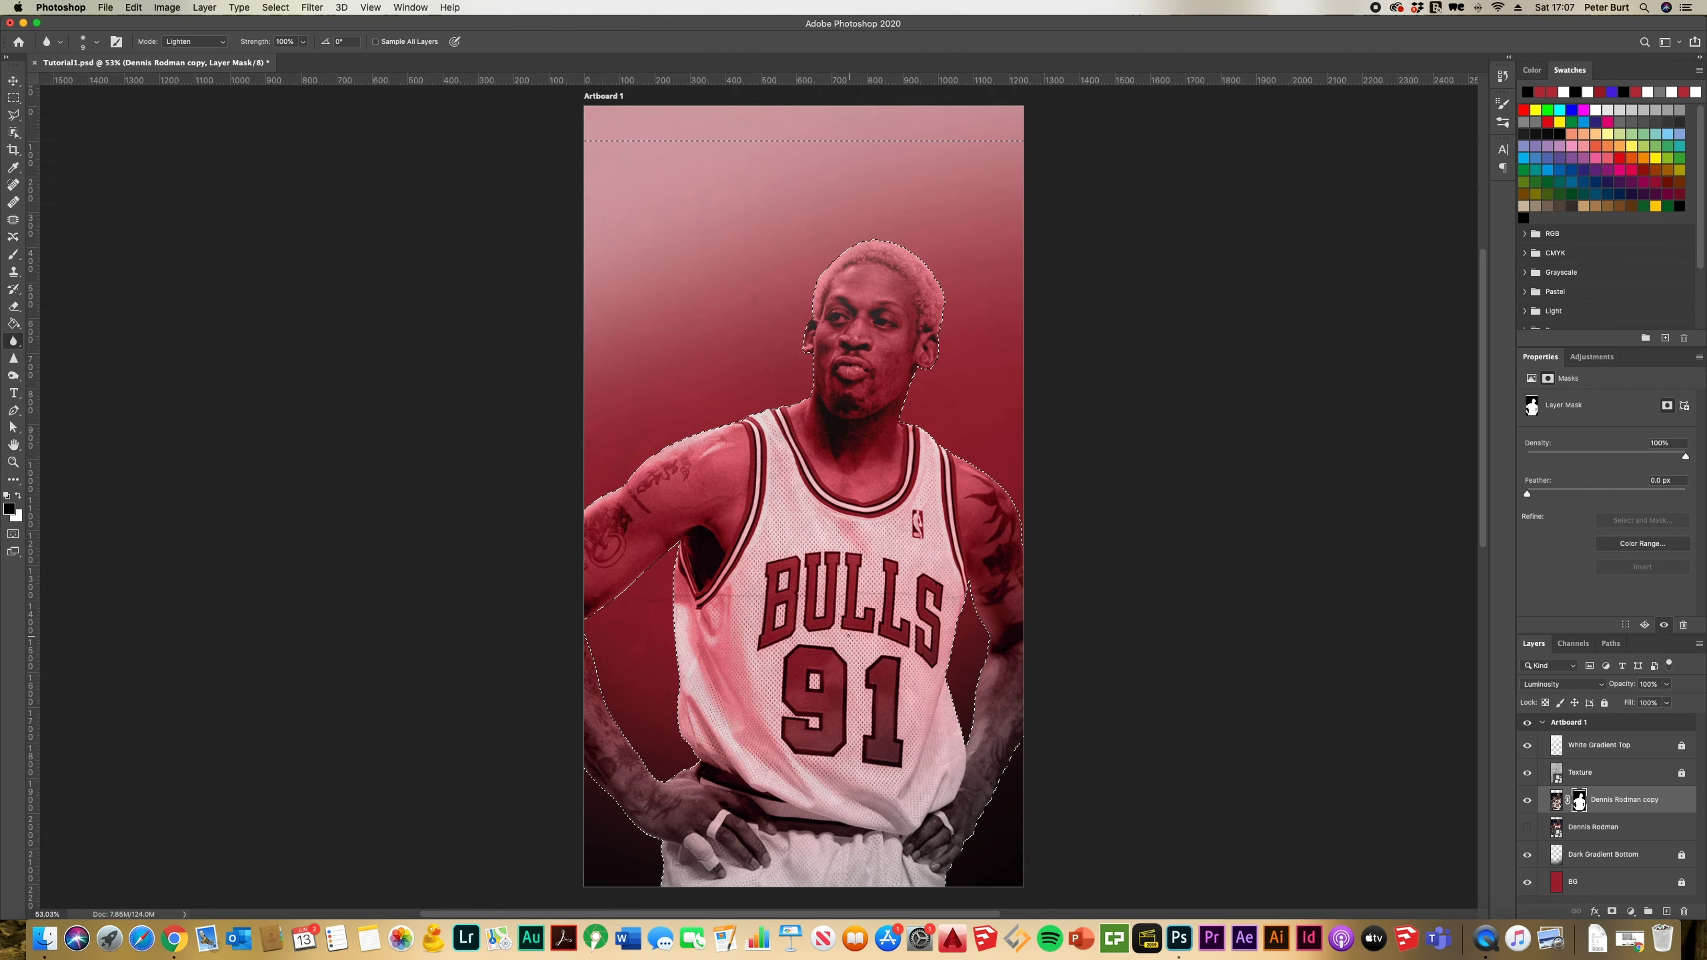
{"action": "left_click", "coordinate": [1666, 911]}
{"action": "double_click", "coordinate": [1580, 800]}
{"action": "type", "text": "D"}
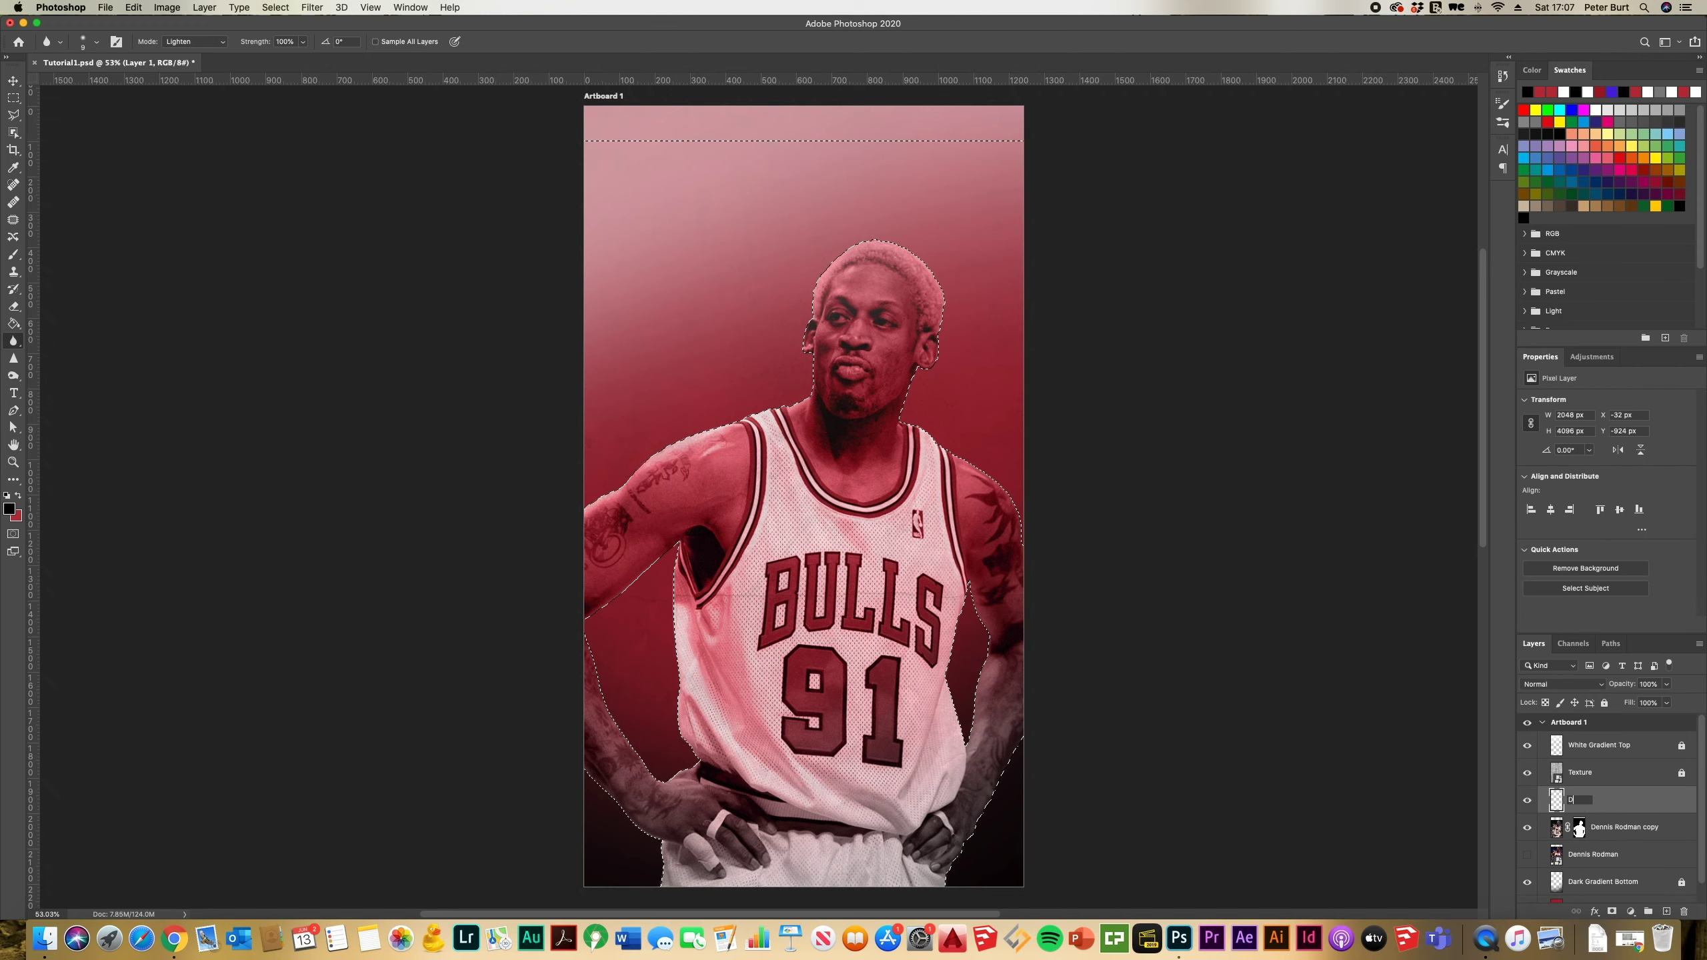
{"action": "type", "text": "ennis Rodman"}
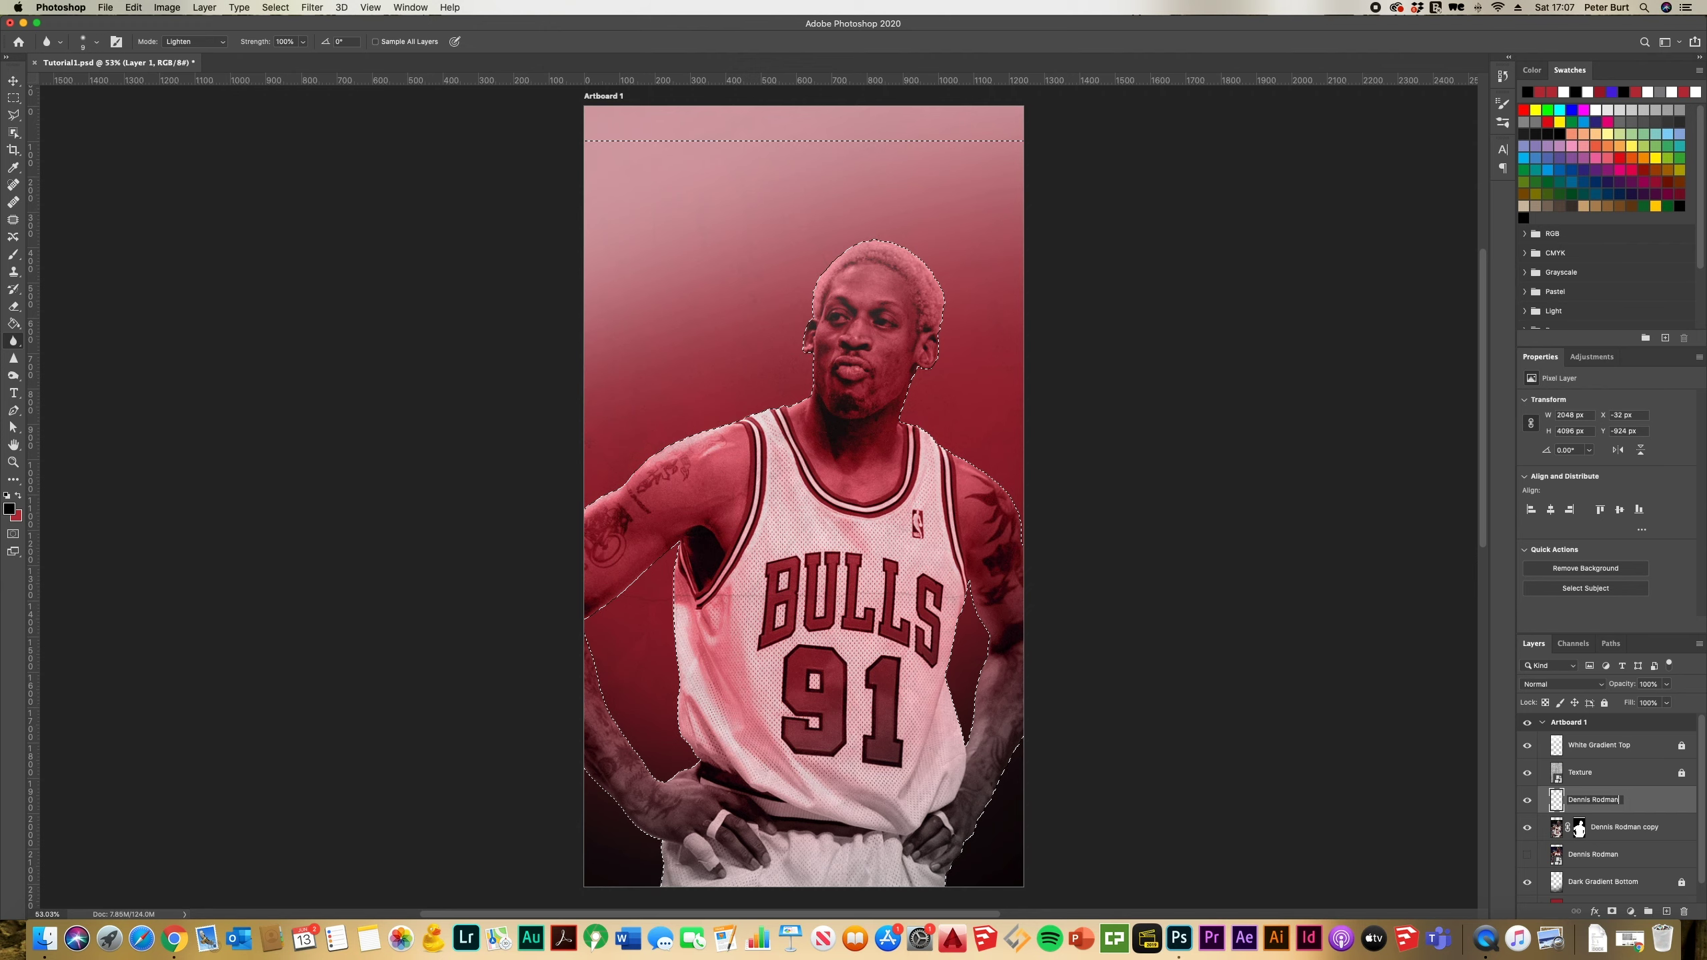
{"action": "type", "text": " Shadows"}
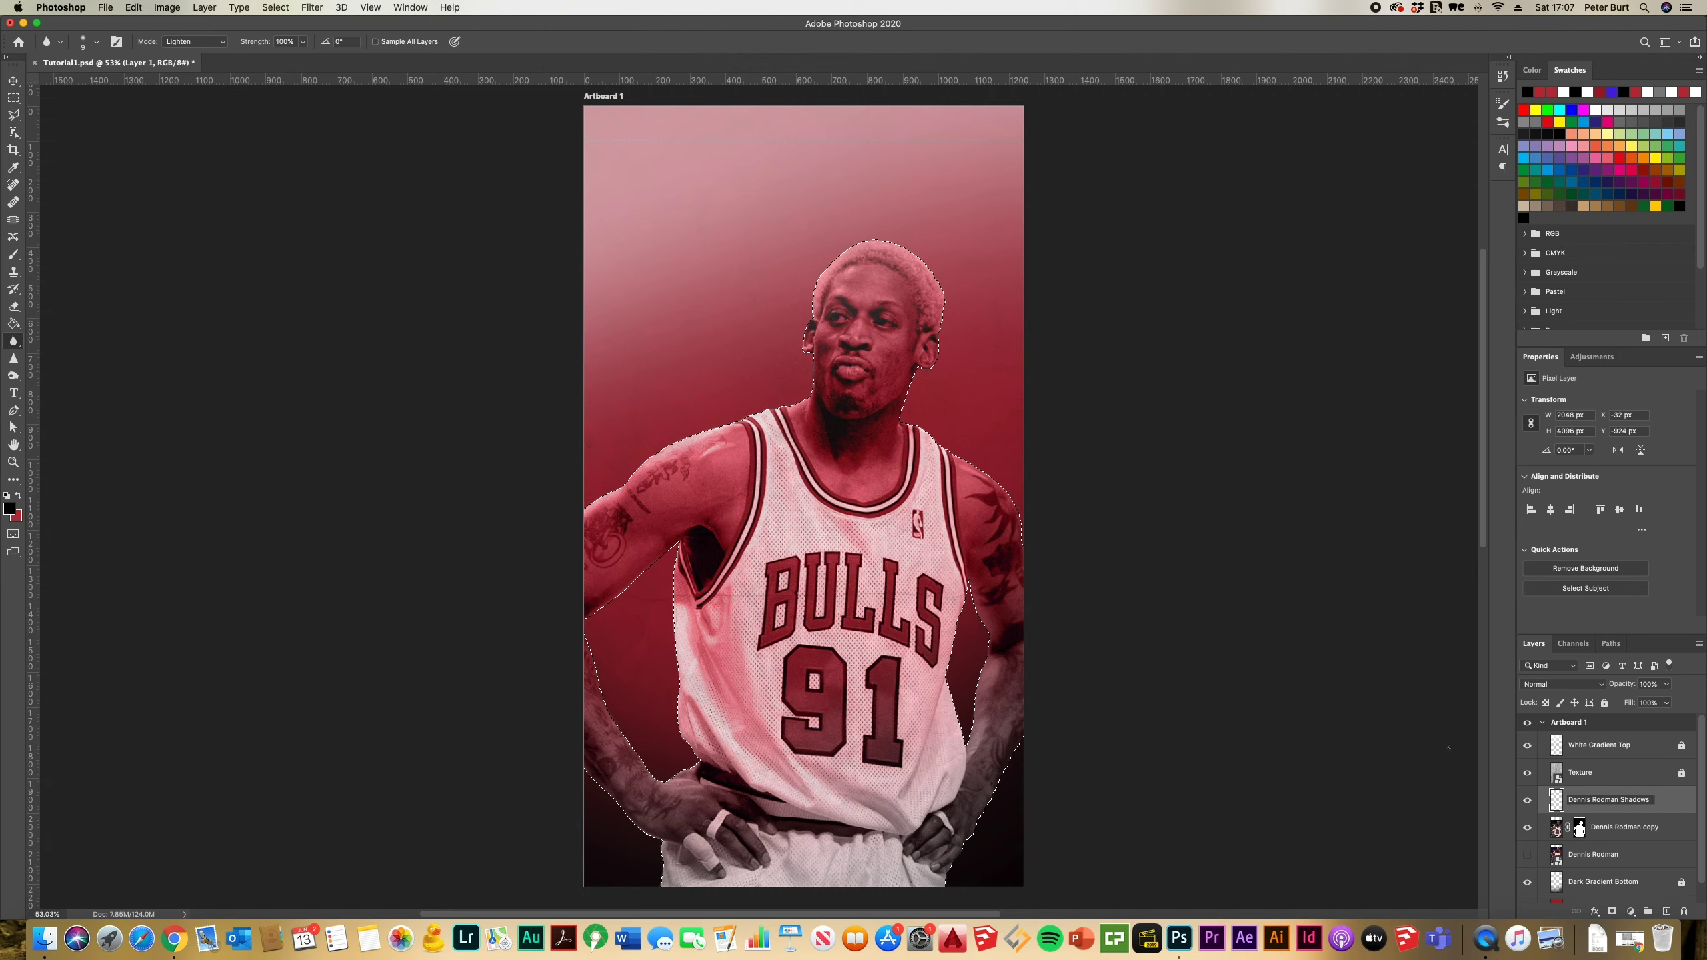
{"action": "key", "text": "Return"}
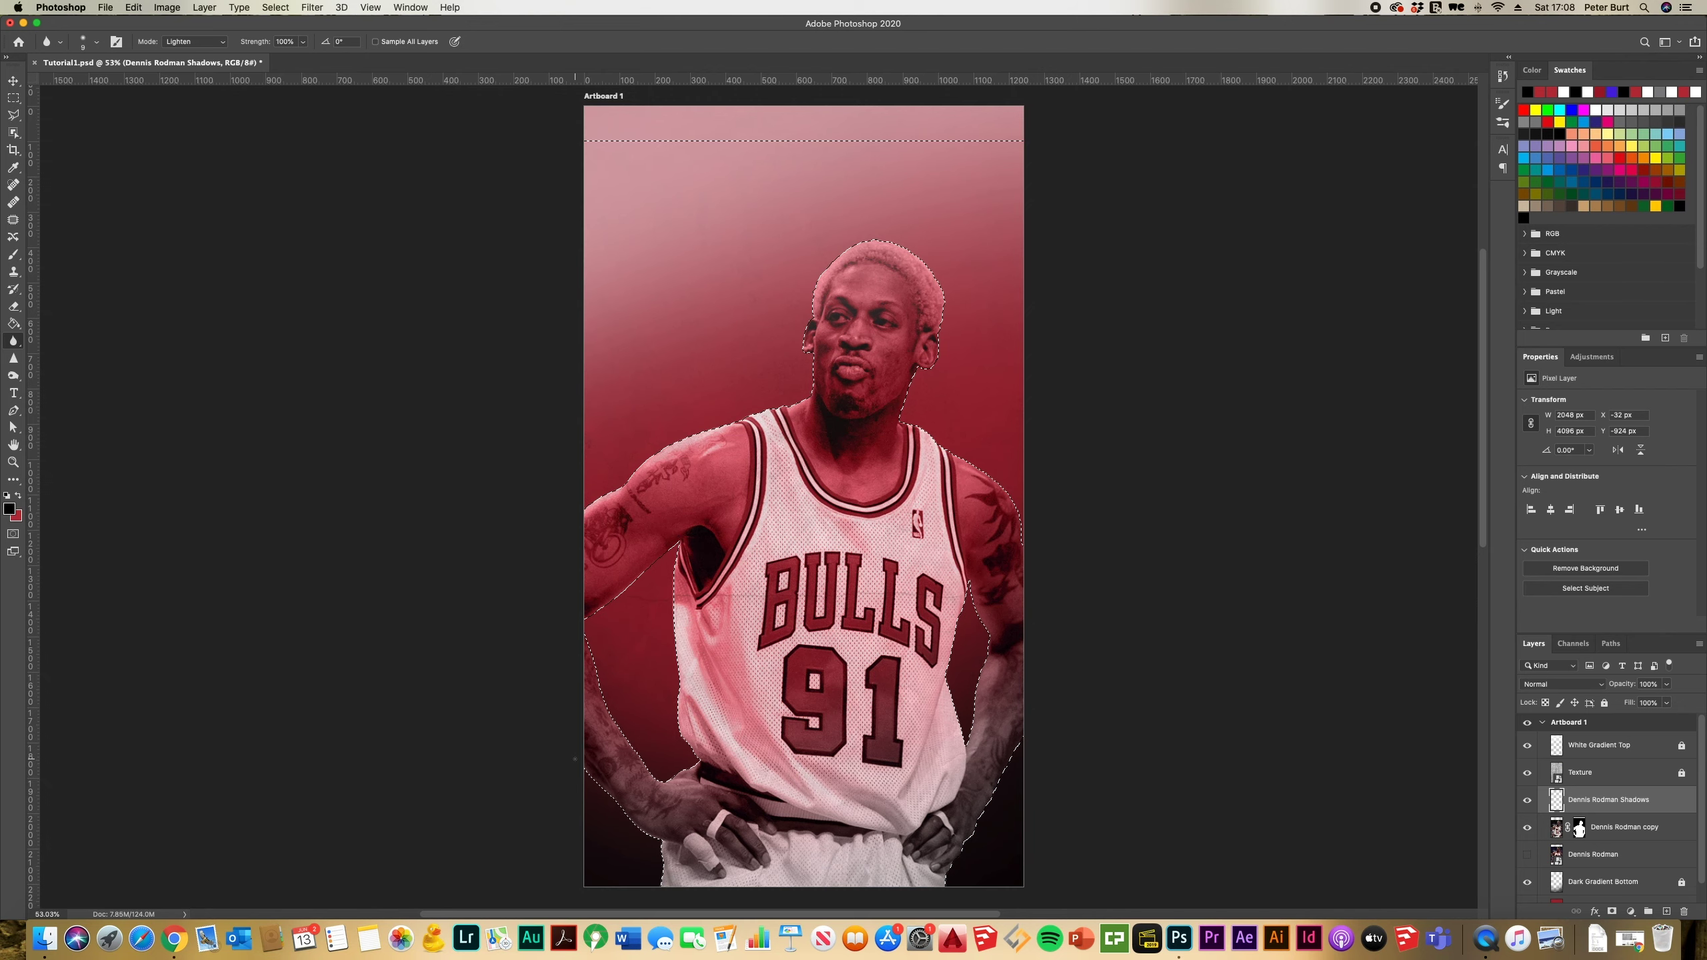
- Set up the Brush tool at 100 px with black (000000) as the foreground colour for the Dennis Rodman Shadows layer
{"action": "scroll", "coordinate": [897, 702], "scroll_direction": "up", "scroll_amount": 1}
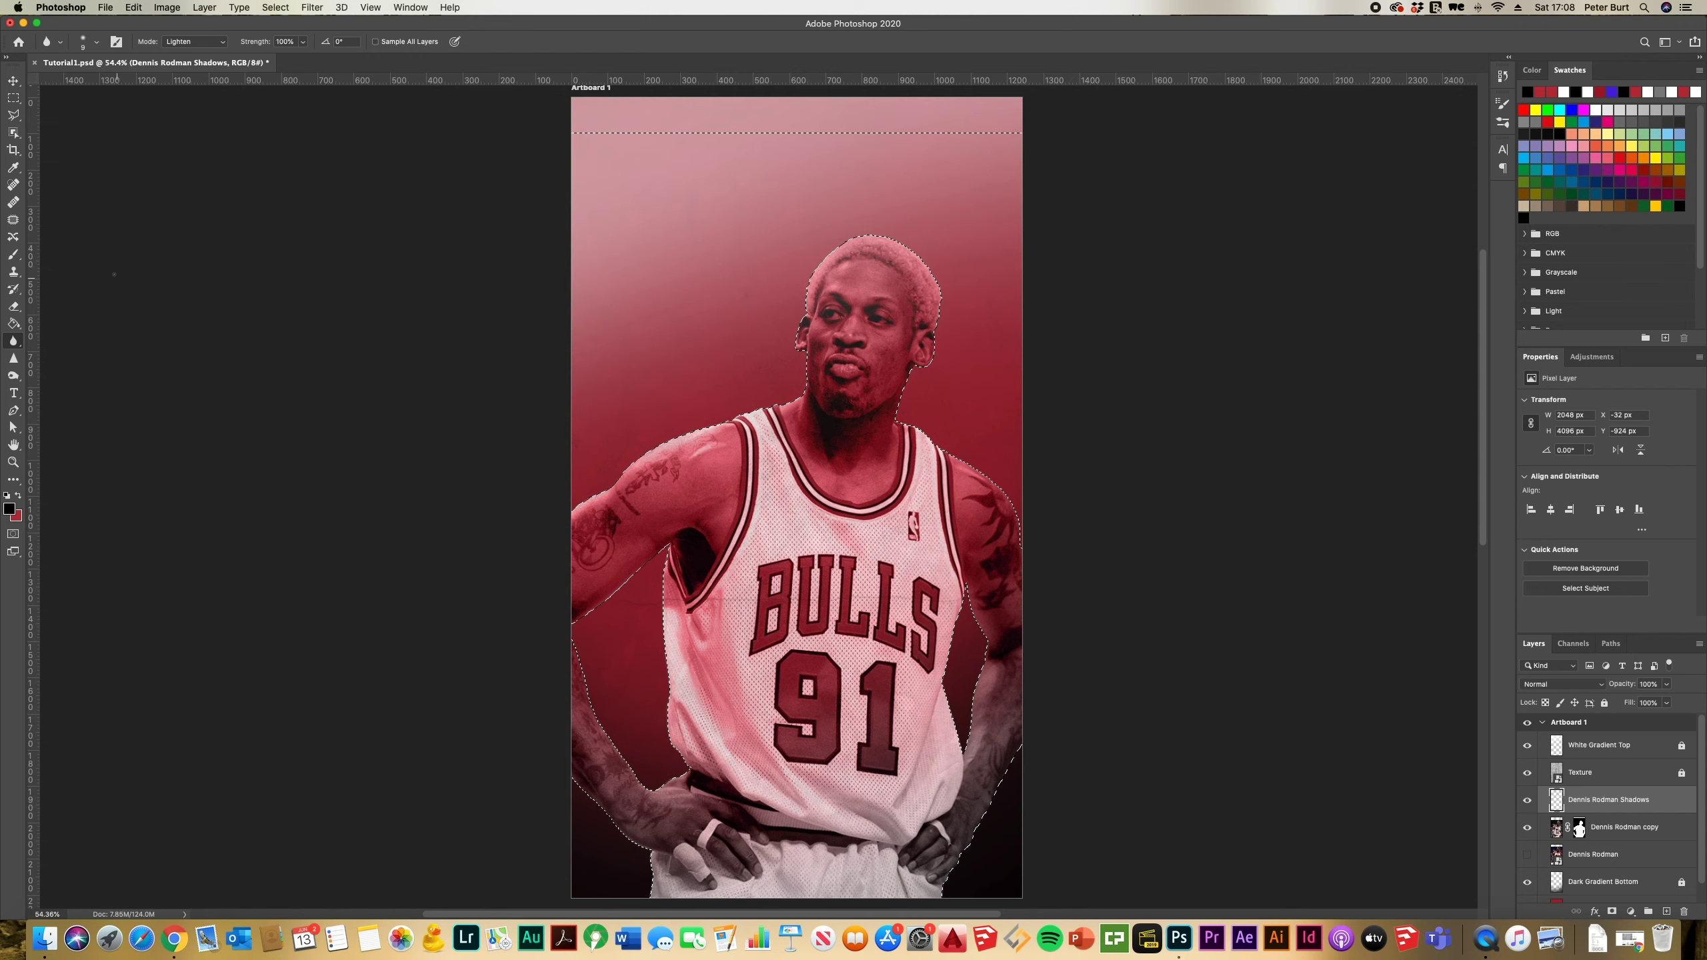
{"action": "left_click", "coordinate": [14, 254]}
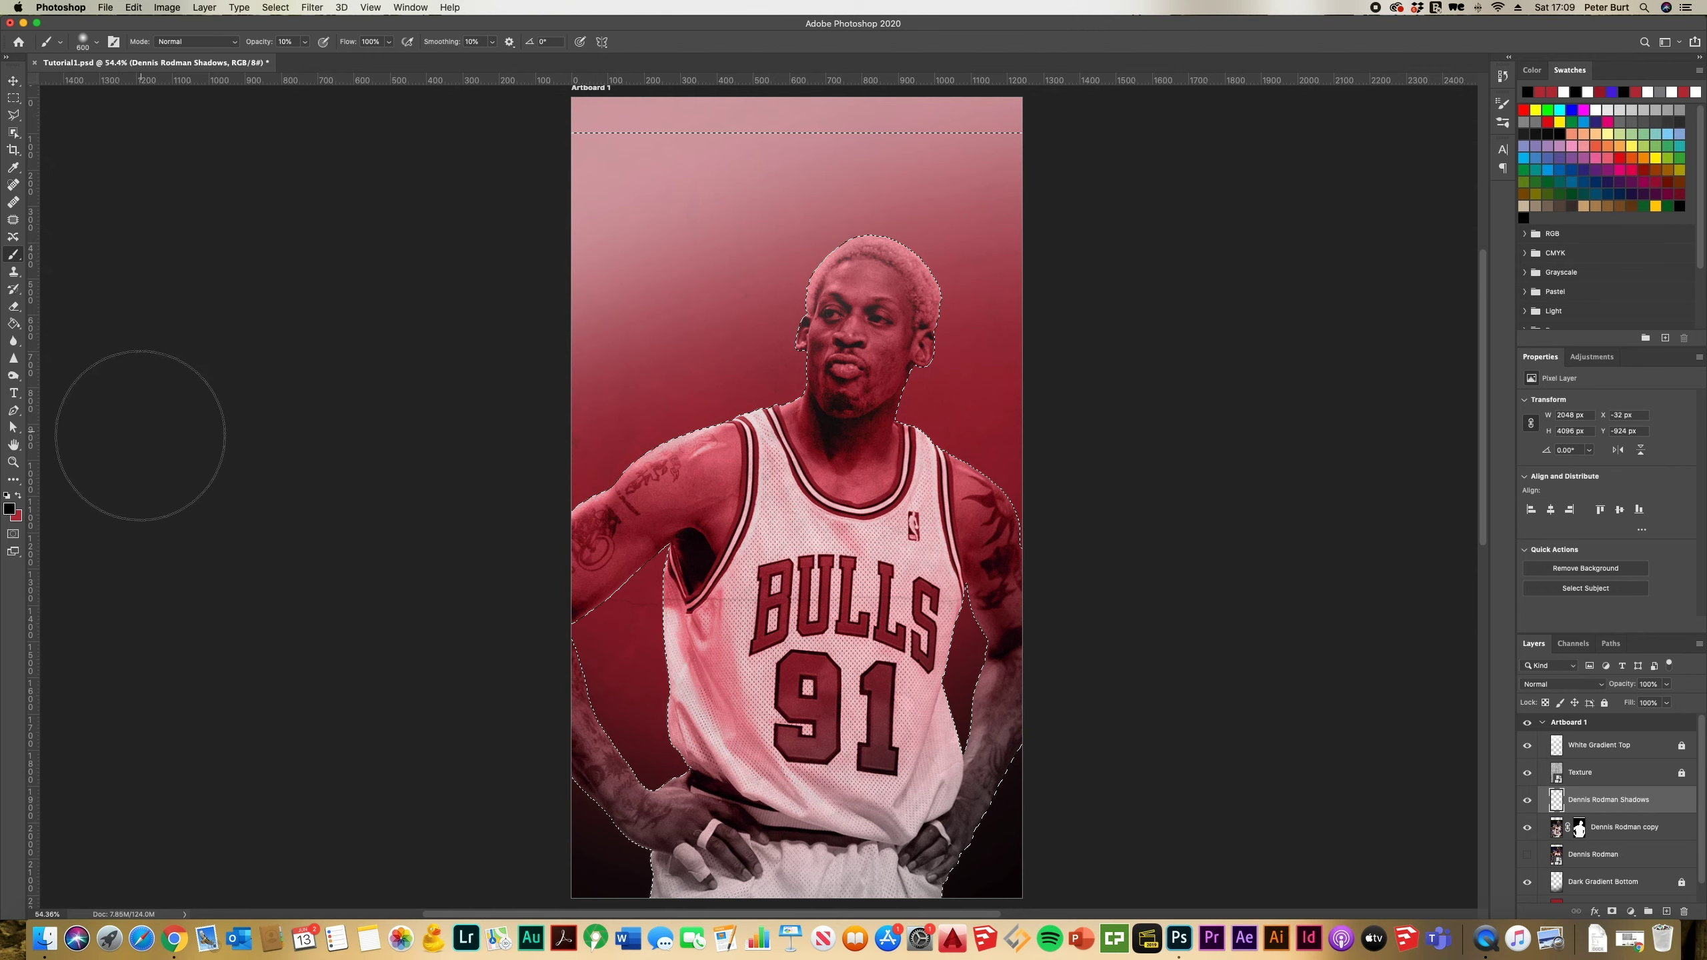
{"action": "key", "text": "bracketleft"}
{"action": "key", "text": "bracketleft"}
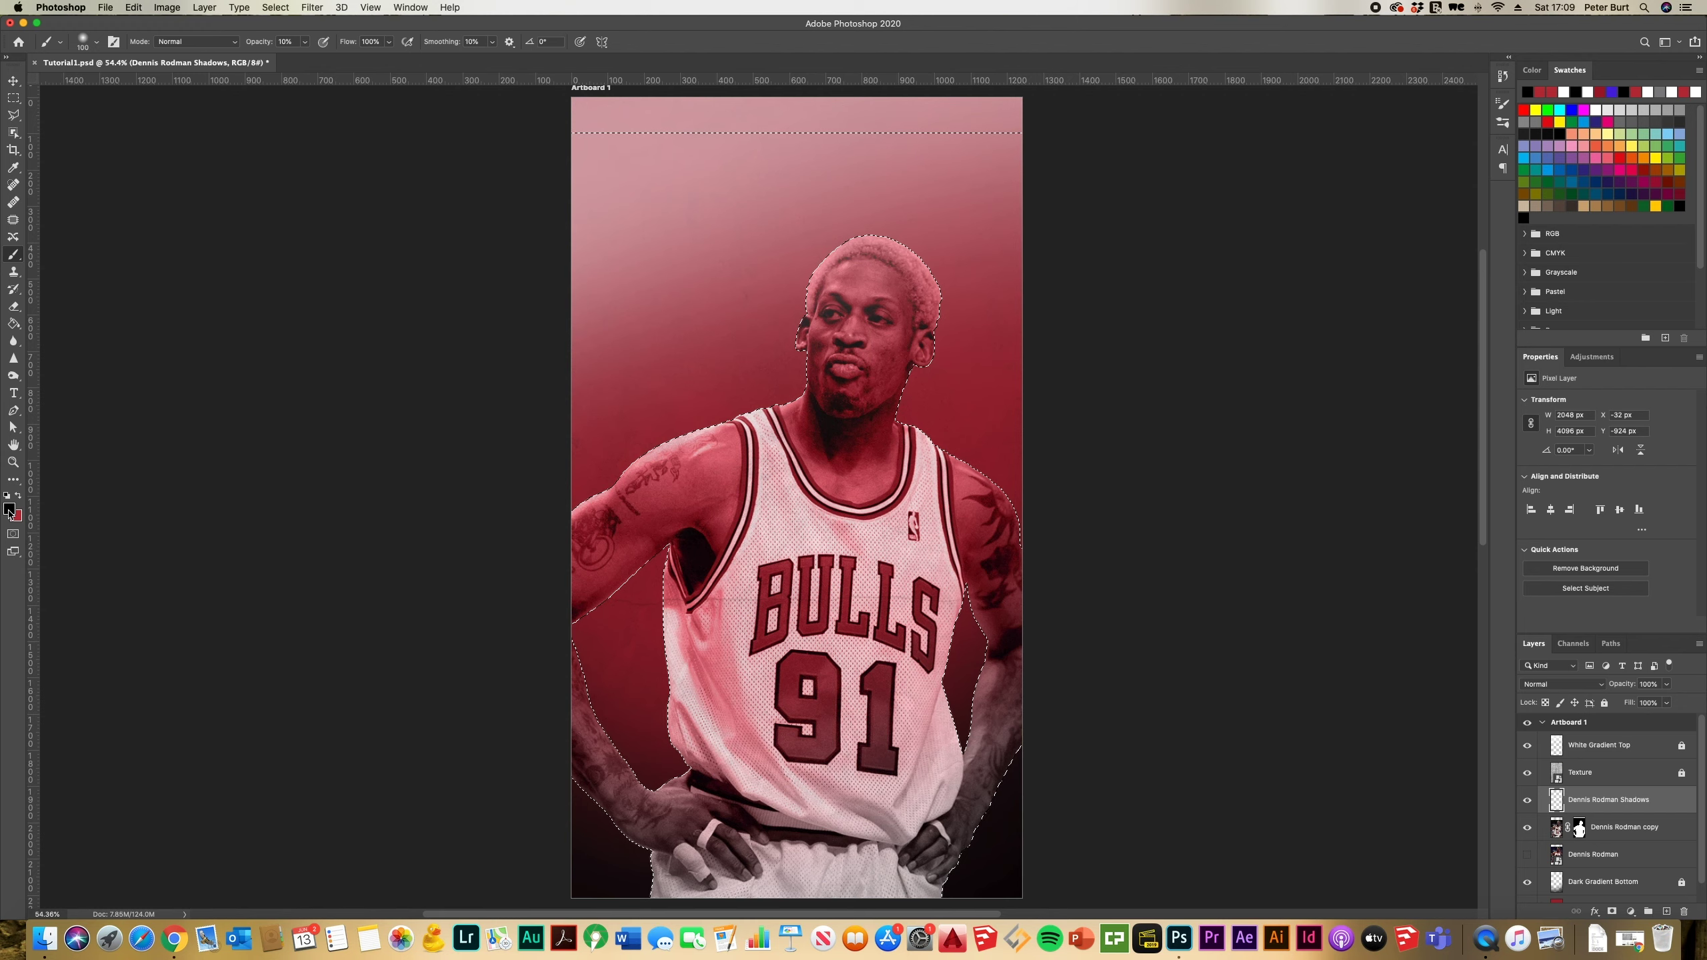
{"action": "left_click", "coordinate": [9, 510]}
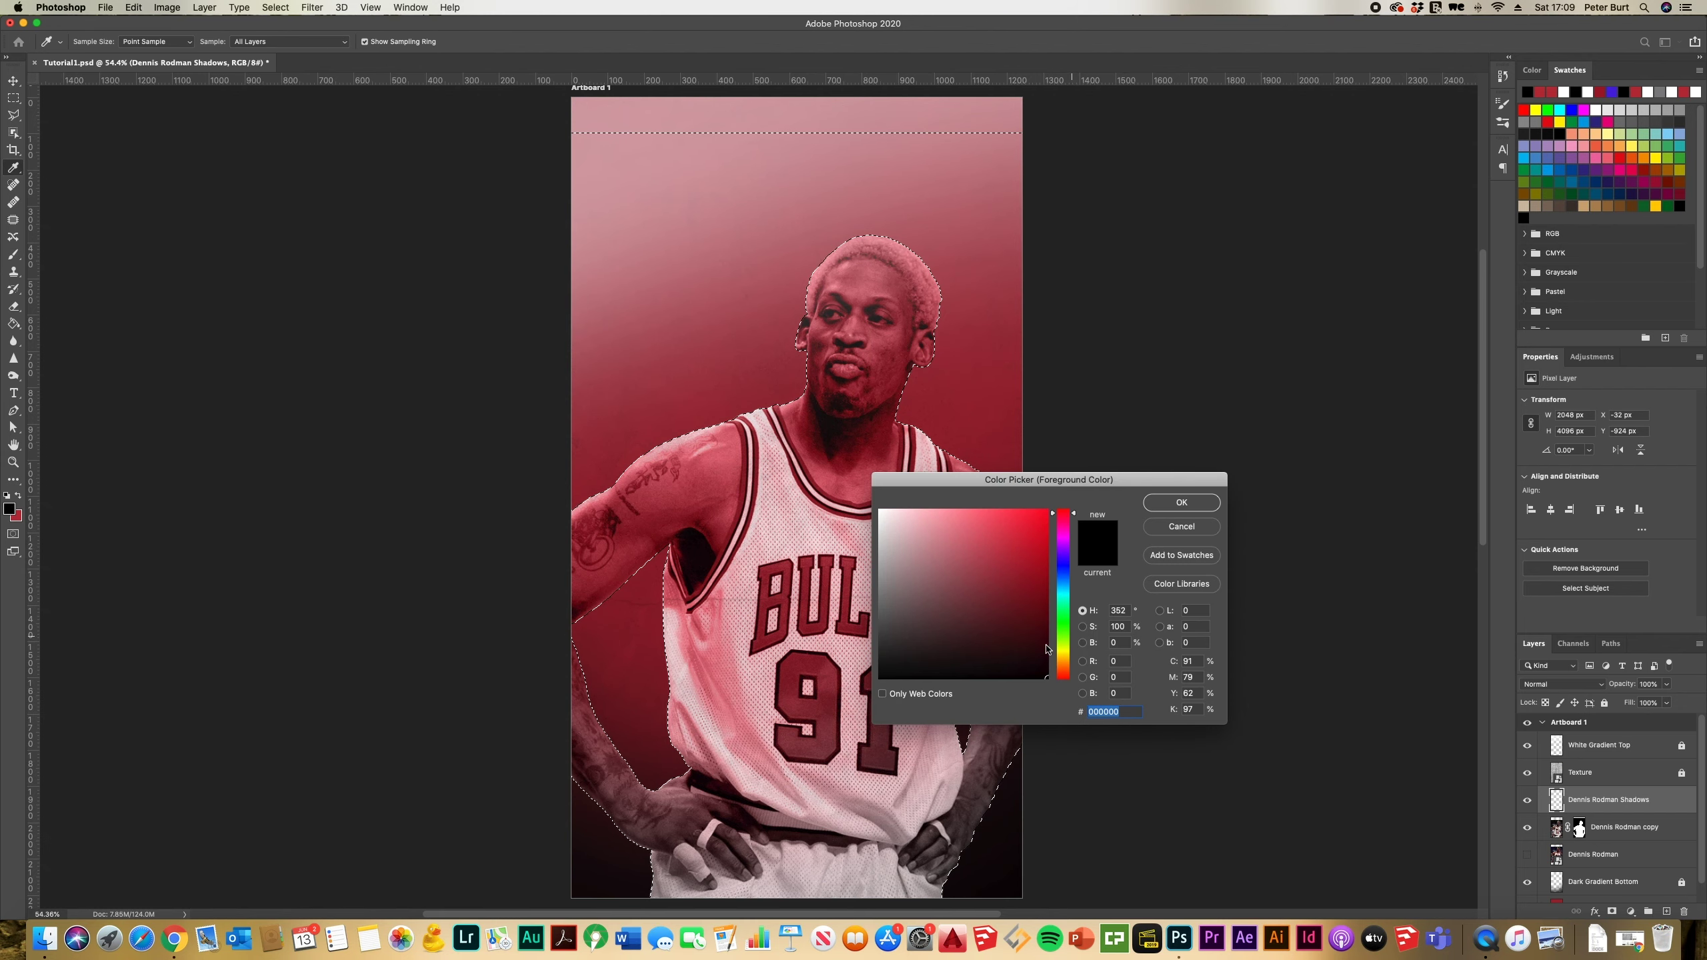
{"action": "left_click", "coordinate": [1182, 510]}
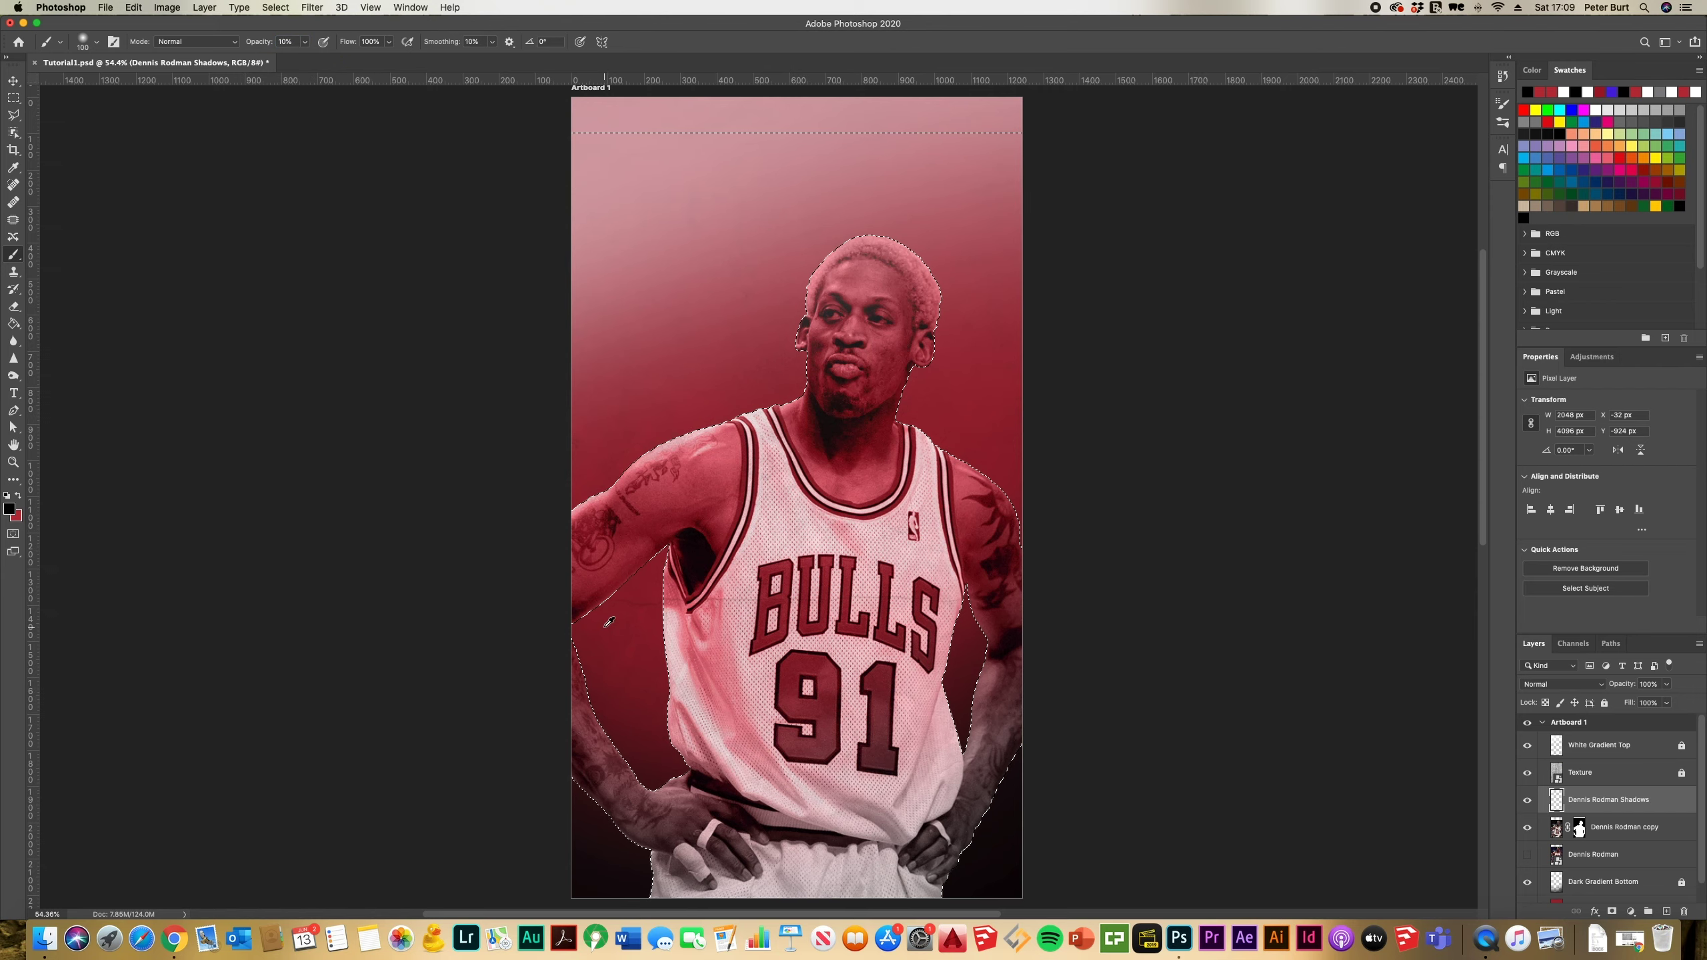
{"action": "scroll", "coordinate": [609, 622], "scroll_direction": "up", "scroll_amount": 6}
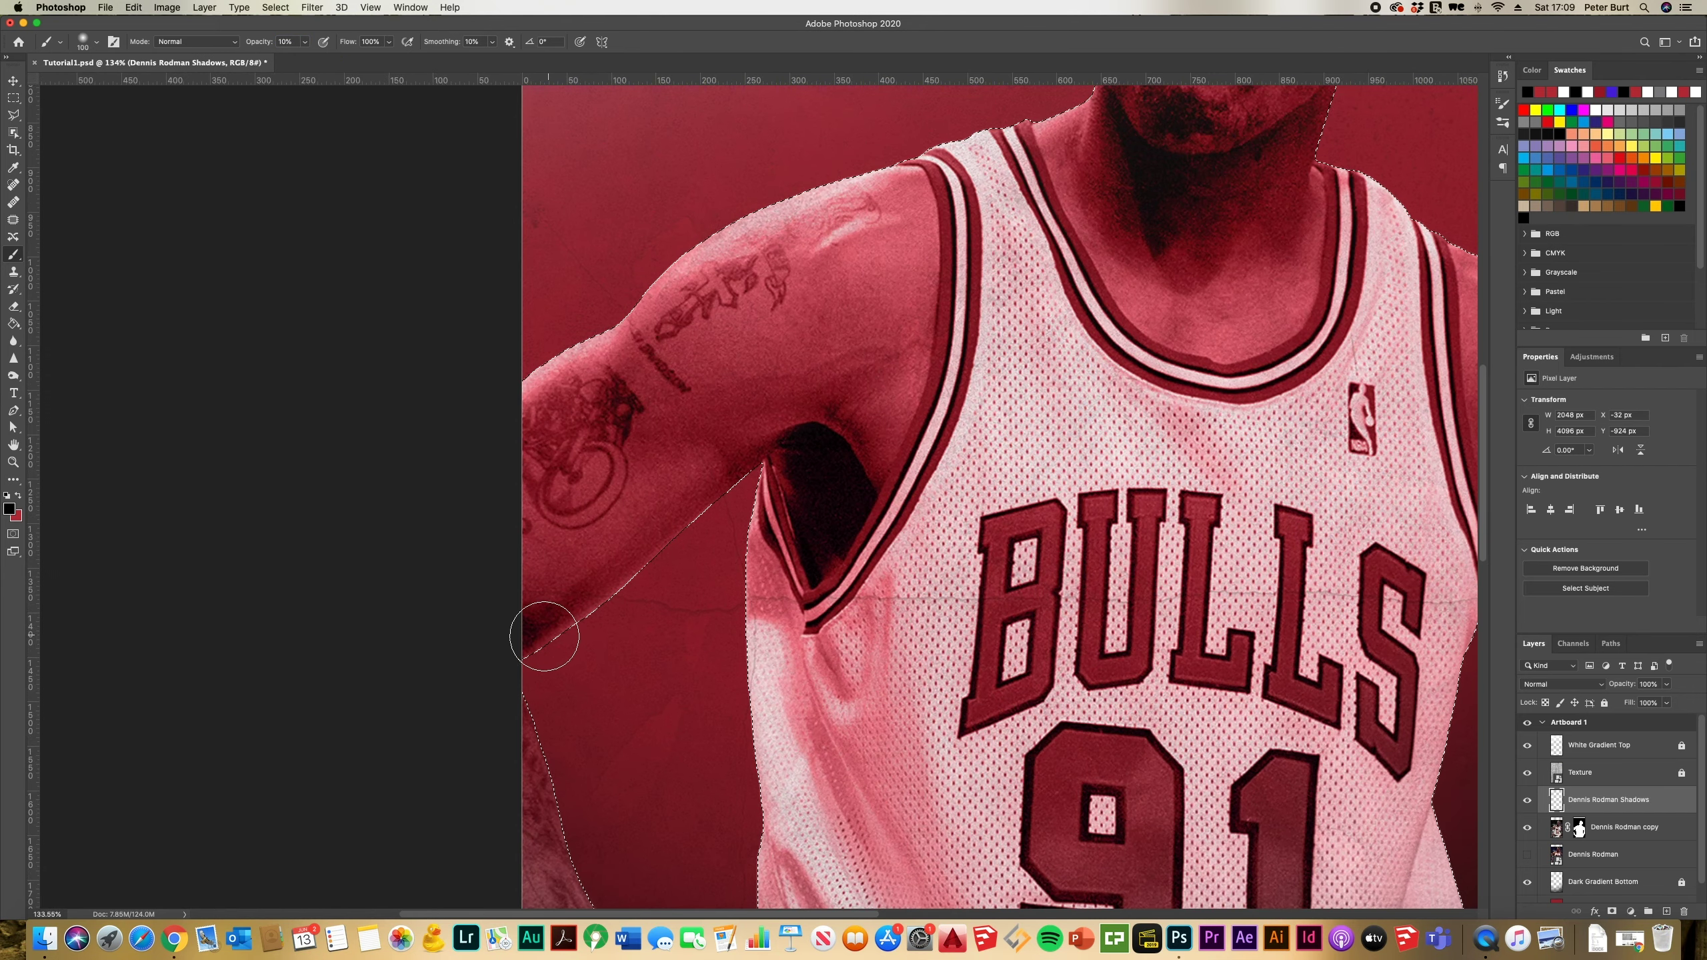
{"action": "scroll", "coordinate": [544, 636], "scroll_direction": "down", "scroll_amount": 5}
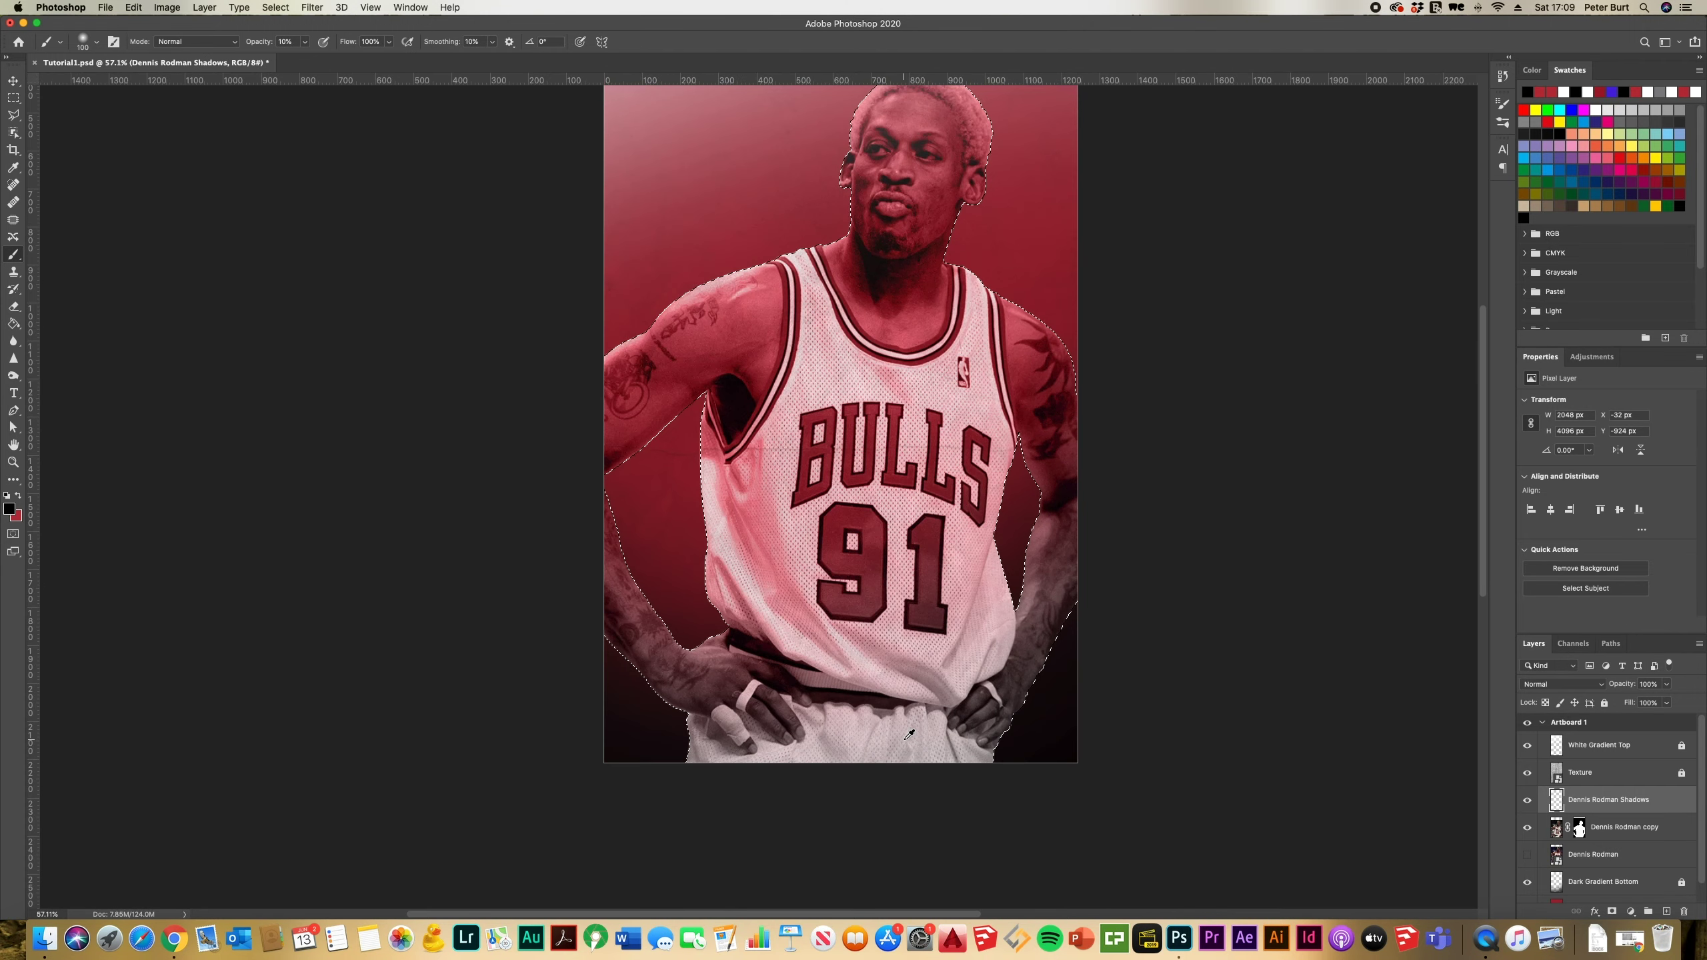
- Paint a soft black shadow along the outer edge of the left-hand forearm and wrist, inside the player selection
{"action": "scroll", "coordinate": [908, 734], "scroll_direction": "up", "scroll_amount": 4}
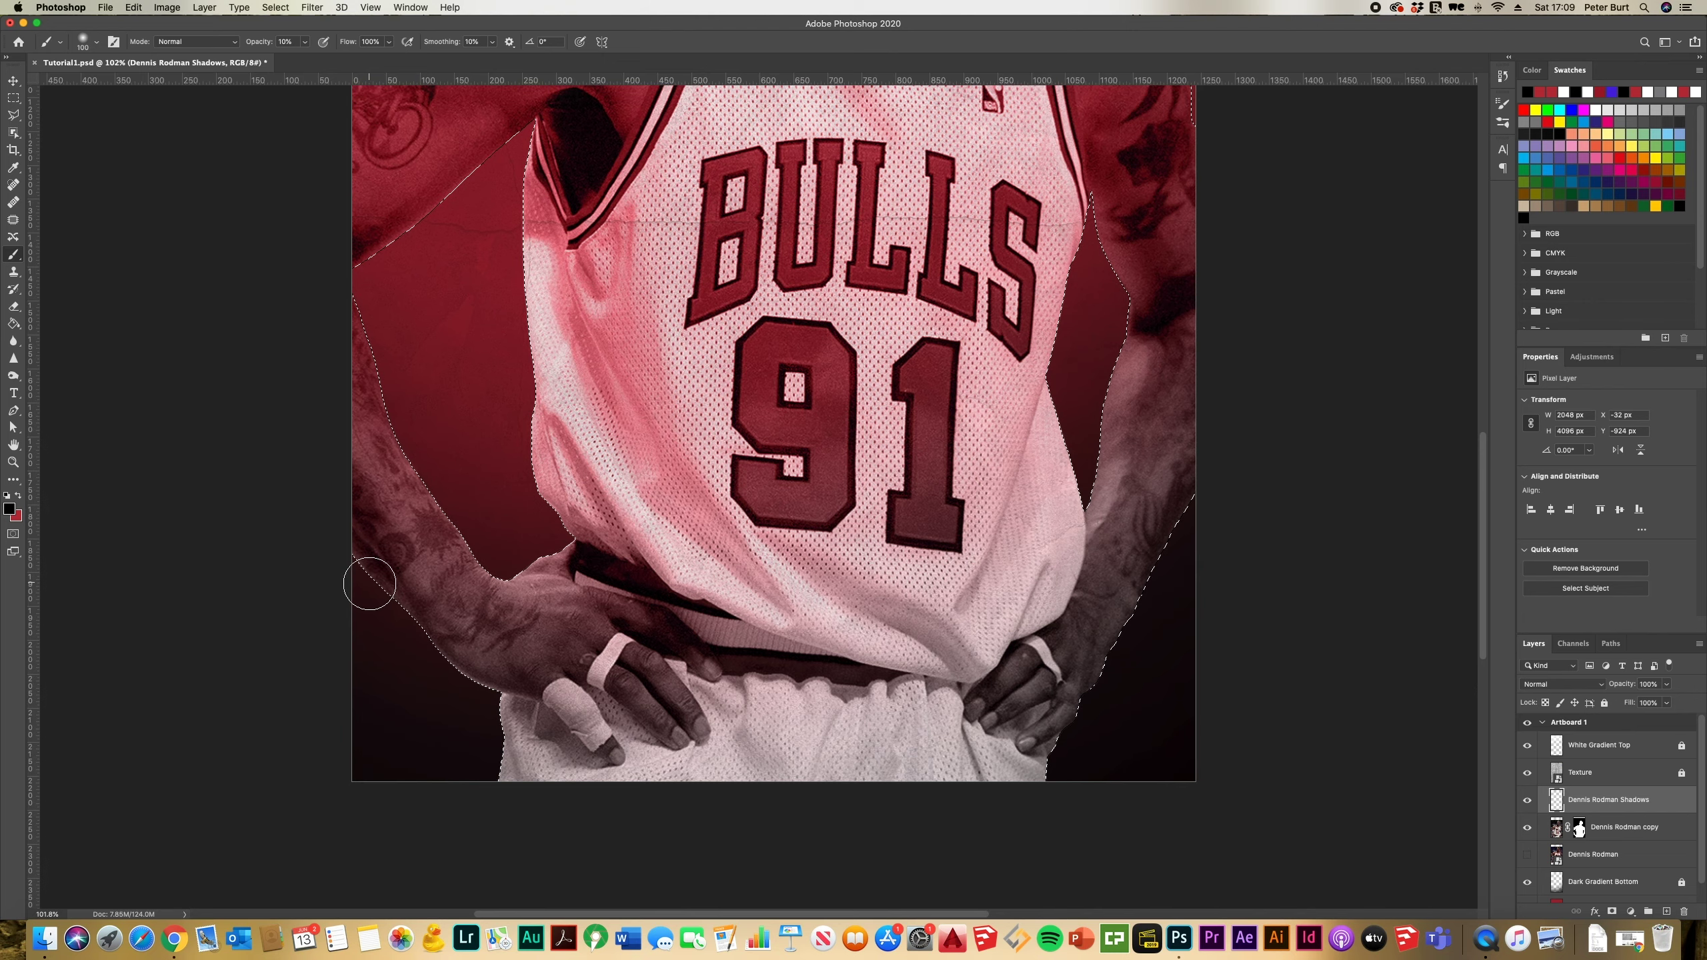
{"action": "scroll", "coordinate": [690, 846], "scroll_direction": "down", "scroll_amount": 4}
{"action": "scroll", "coordinate": [806, 336], "scroll_direction": "up", "scroll_amount": 2}
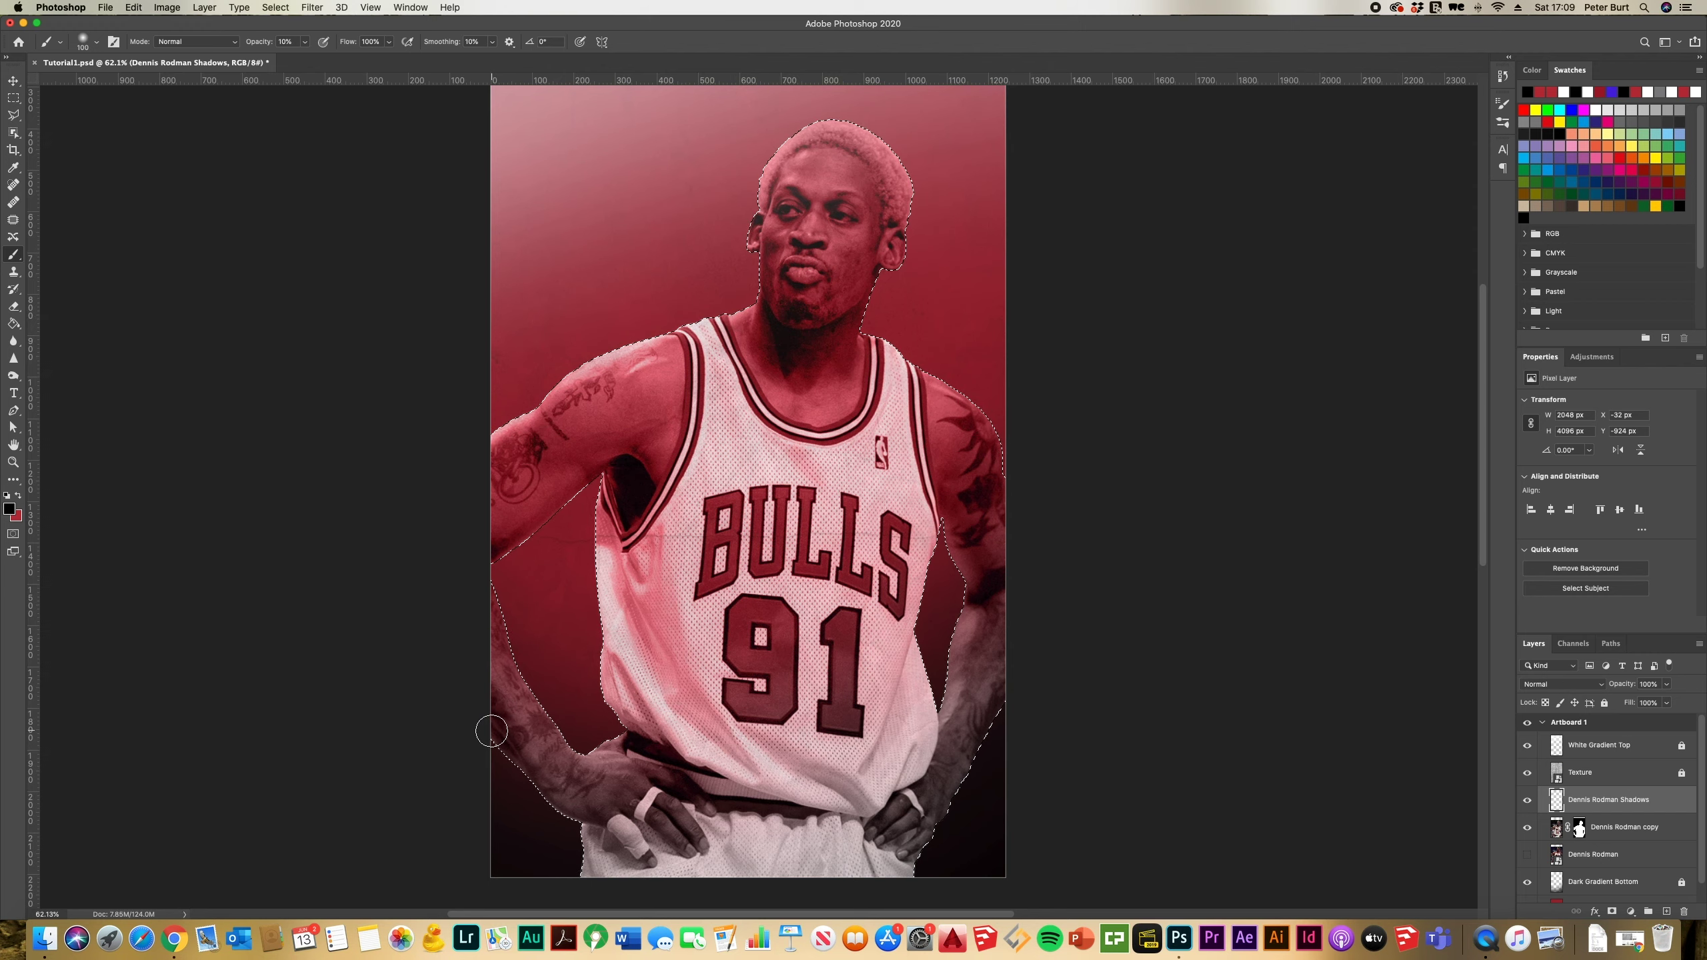
{"action": "mouse_move", "coordinate": [491, 730]}
{"action": "left_mouse_down"}
{"action": "mouse_move", "coordinate": [566, 823]}
{"action": "mouse_move", "coordinate": [520, 805]}
{"action": "mouse_move", "coordinate": [652, 839]}
{"action": "left_mouse_up"}
{"action": "scroll", "coordinate": [506, 812], "scroll_direction": "up", "scroll_amount": 2}
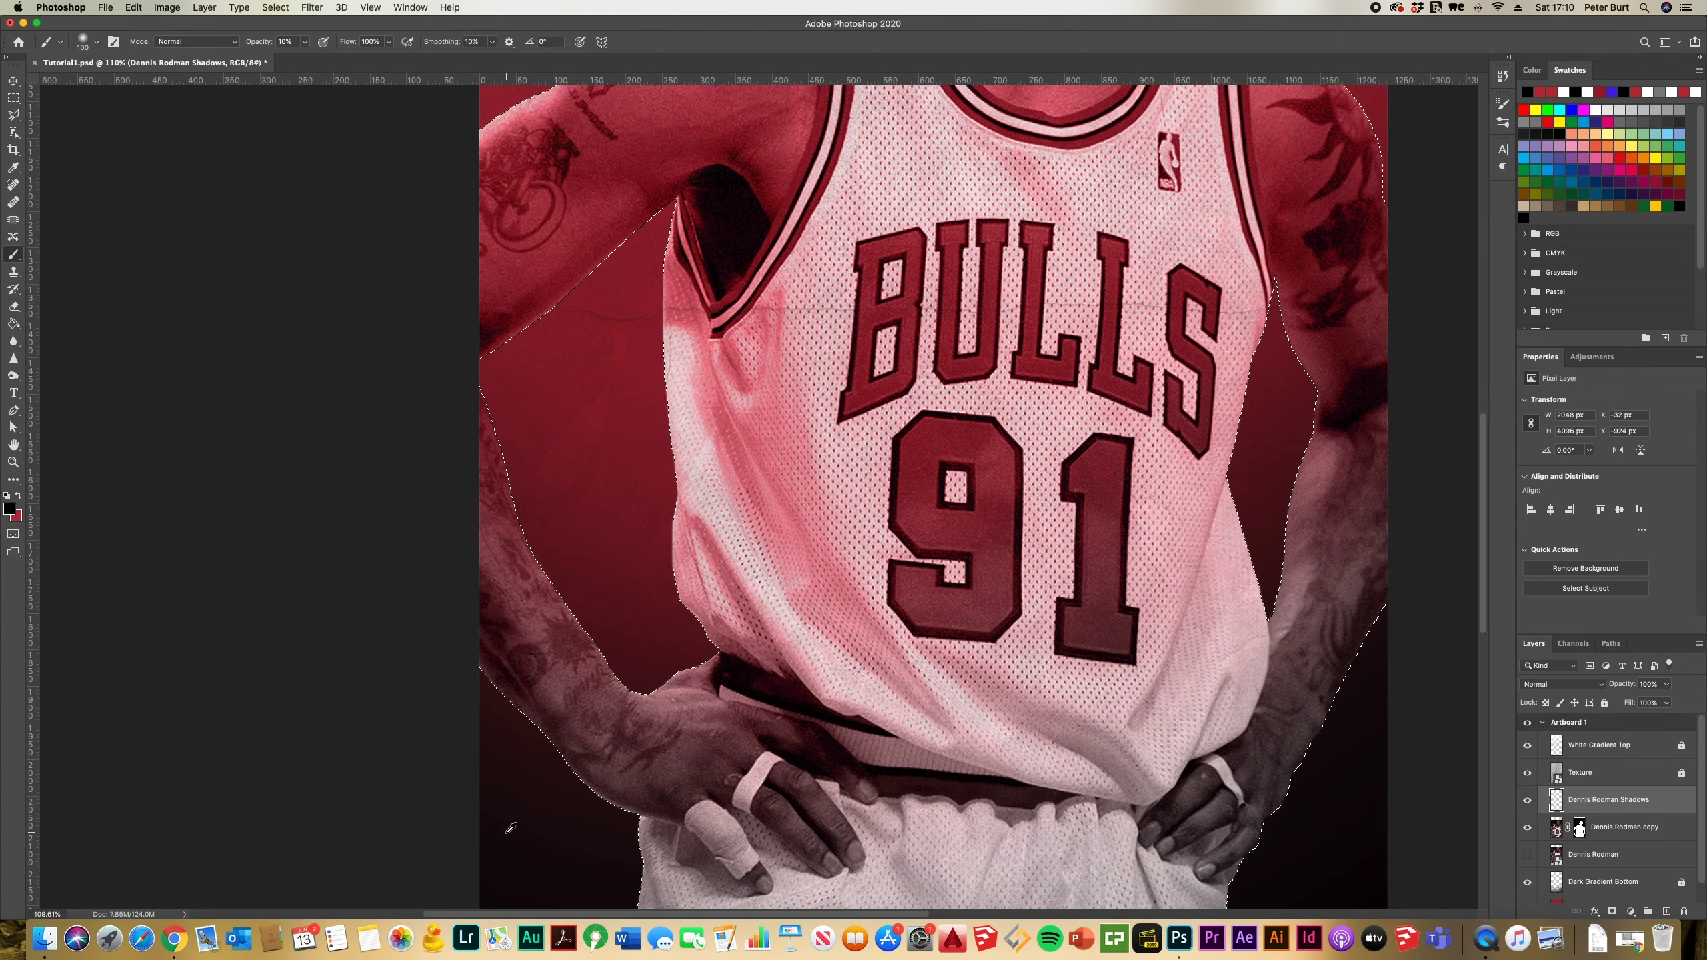
{"action": "scroll", "coordinate": [510, 827], "scroll_direction": "up", "scroll_amount": 1}
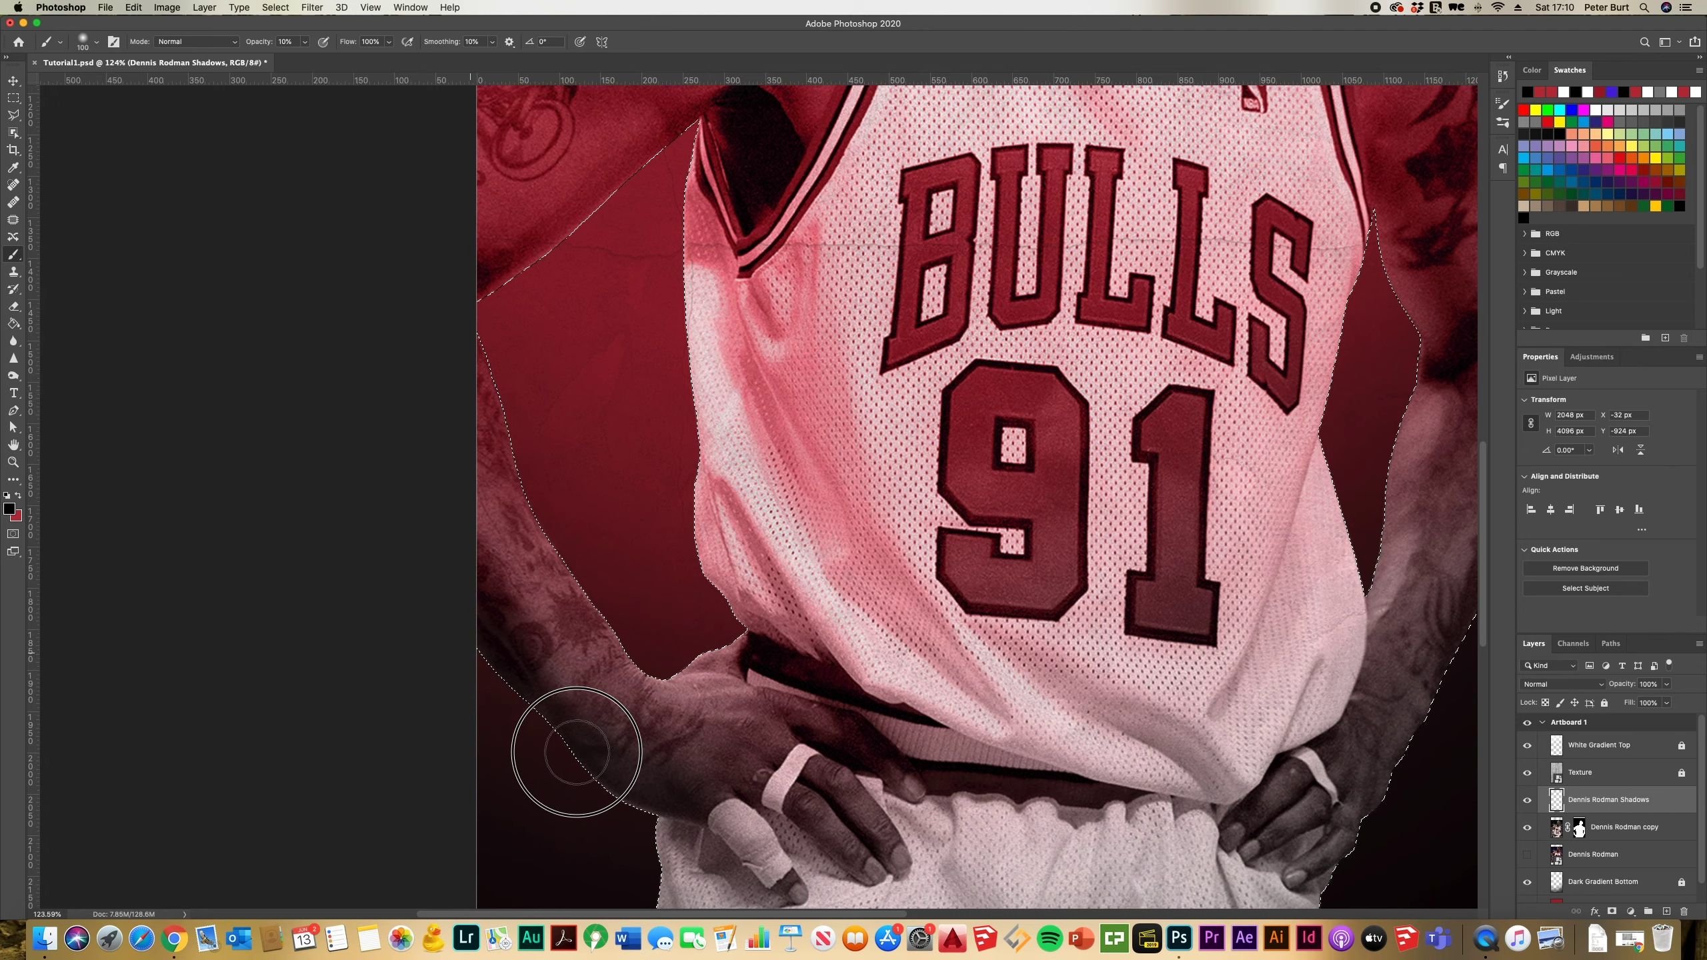
- Paint black shadows along the outer edge of the right-hand forearm, down past the hand to the edge of the shorts
{"action": "key", "text": "h"}
{"action": "left_click_drag", "start_coordinate": [396, 678], "coordinate": [1181, 617]}
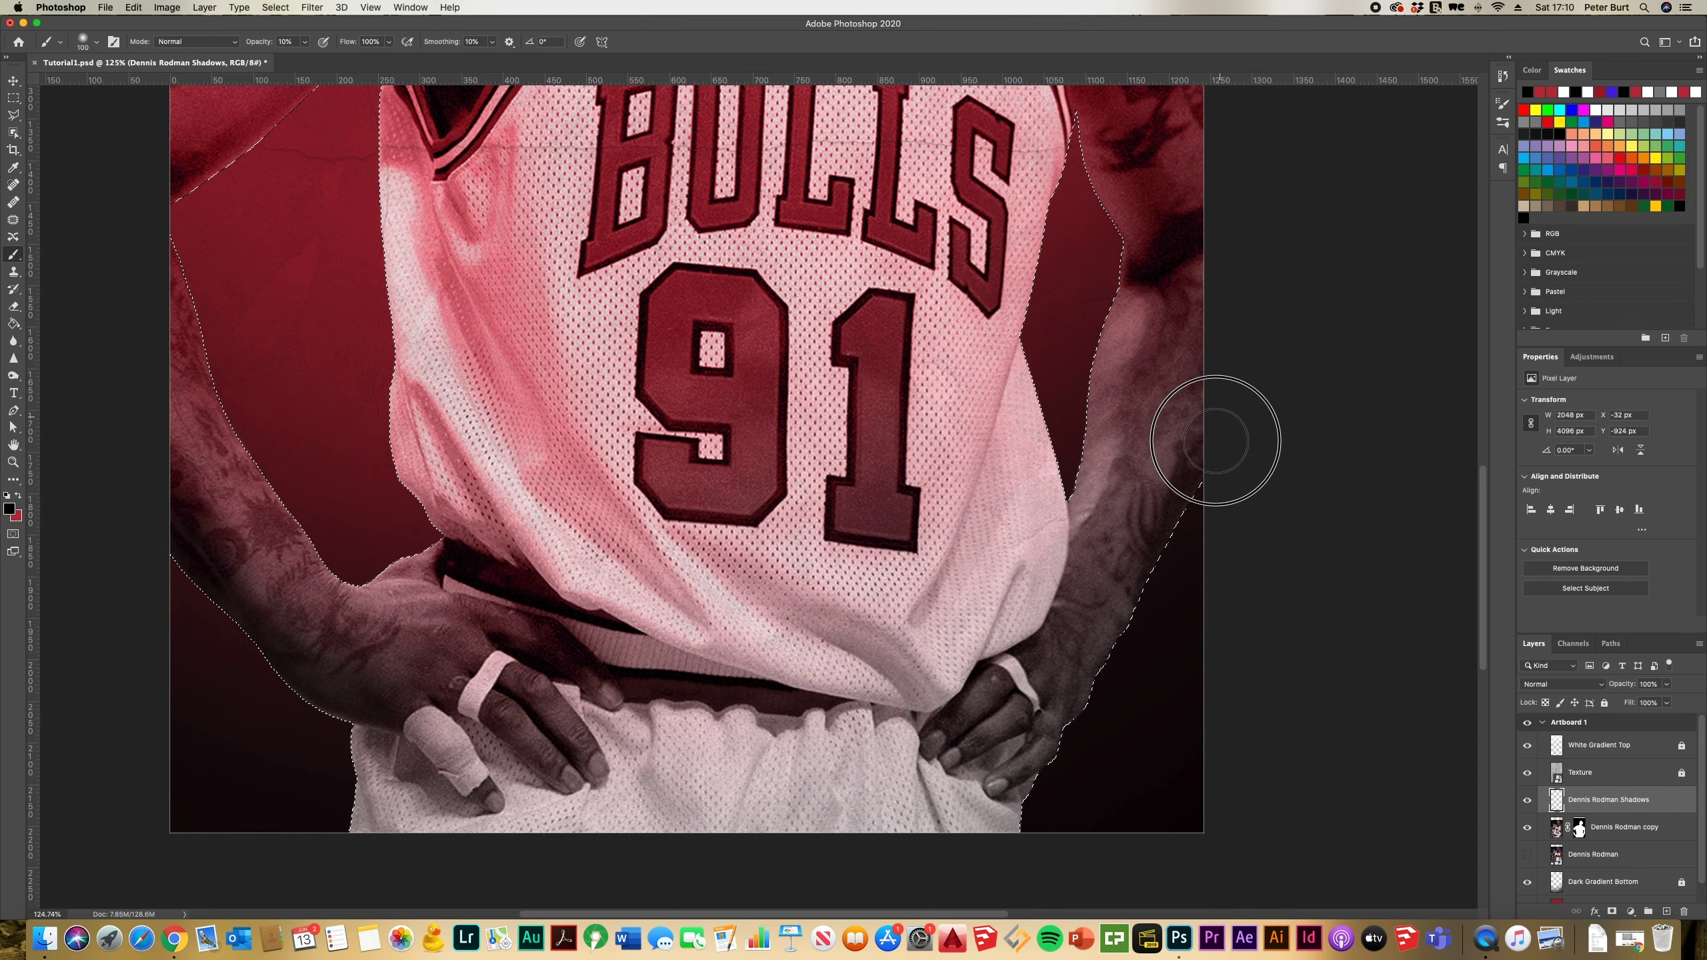
{"action": "mouse_move", "coordinate": [1220, 426]}
{"action": "left_mouse_down"}
{"action": "mouse_move", "coordinate": [1116, 590]}
{"action": "mouse_move", "coordinate": [1207, 354]}
{"action": "left_mouse_up"}
{"action": "mouse_move", "coordinate": [1090, 711]}
{"action": "left_mouse_down"}
{"action": "mouse_move", "coordinate": [1125, 629]}
{"action": "mouse_move", "coordinate": [1055, 735]}
{"action": "mouse_move", "coordinate": [998, 694]}
{"action": "mouse_move", "coordinate": [1214, 633]}
{"action": "mouse_move", "coordinate": [1182, 458]}
{"action": "mouse_move", "coordinate": [1201, 427]}
{"action": "mouse_move", "coordinate": [1137, 632]}
{"action": "mouse_move", "coordinate": [1067, 773]}
{"action": "left_mouse_up"}
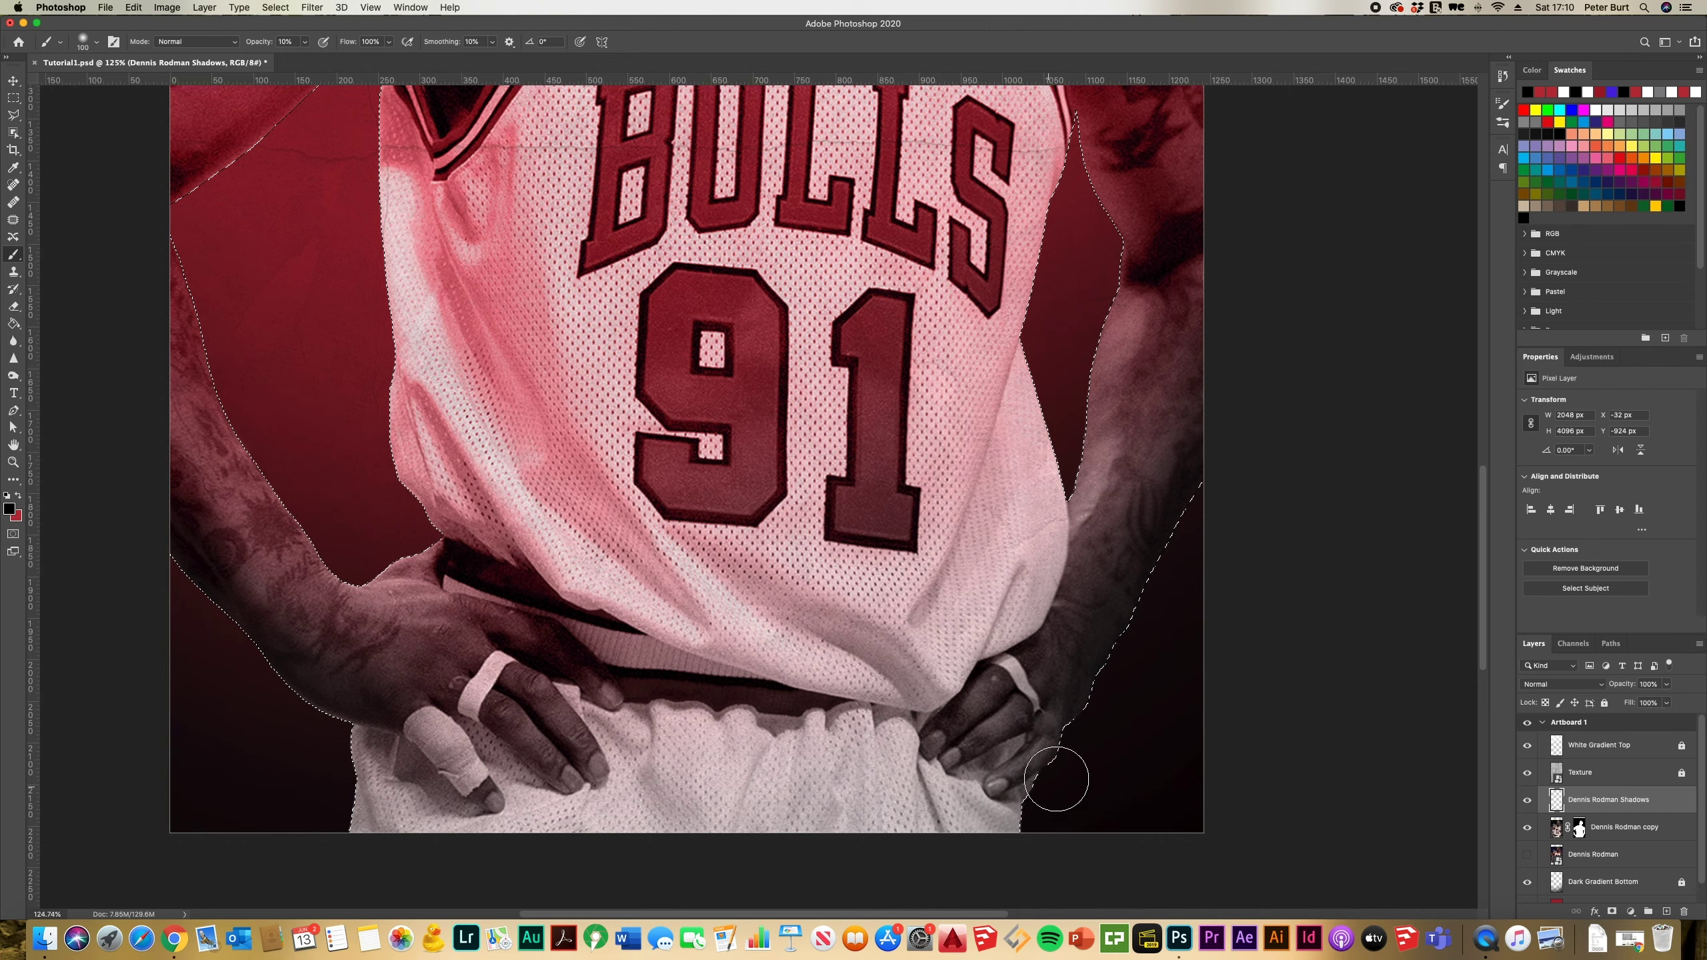
{"action": "left_click_drag", "start_coordinate": [991, 814], "coordinate": [1018, 814]}
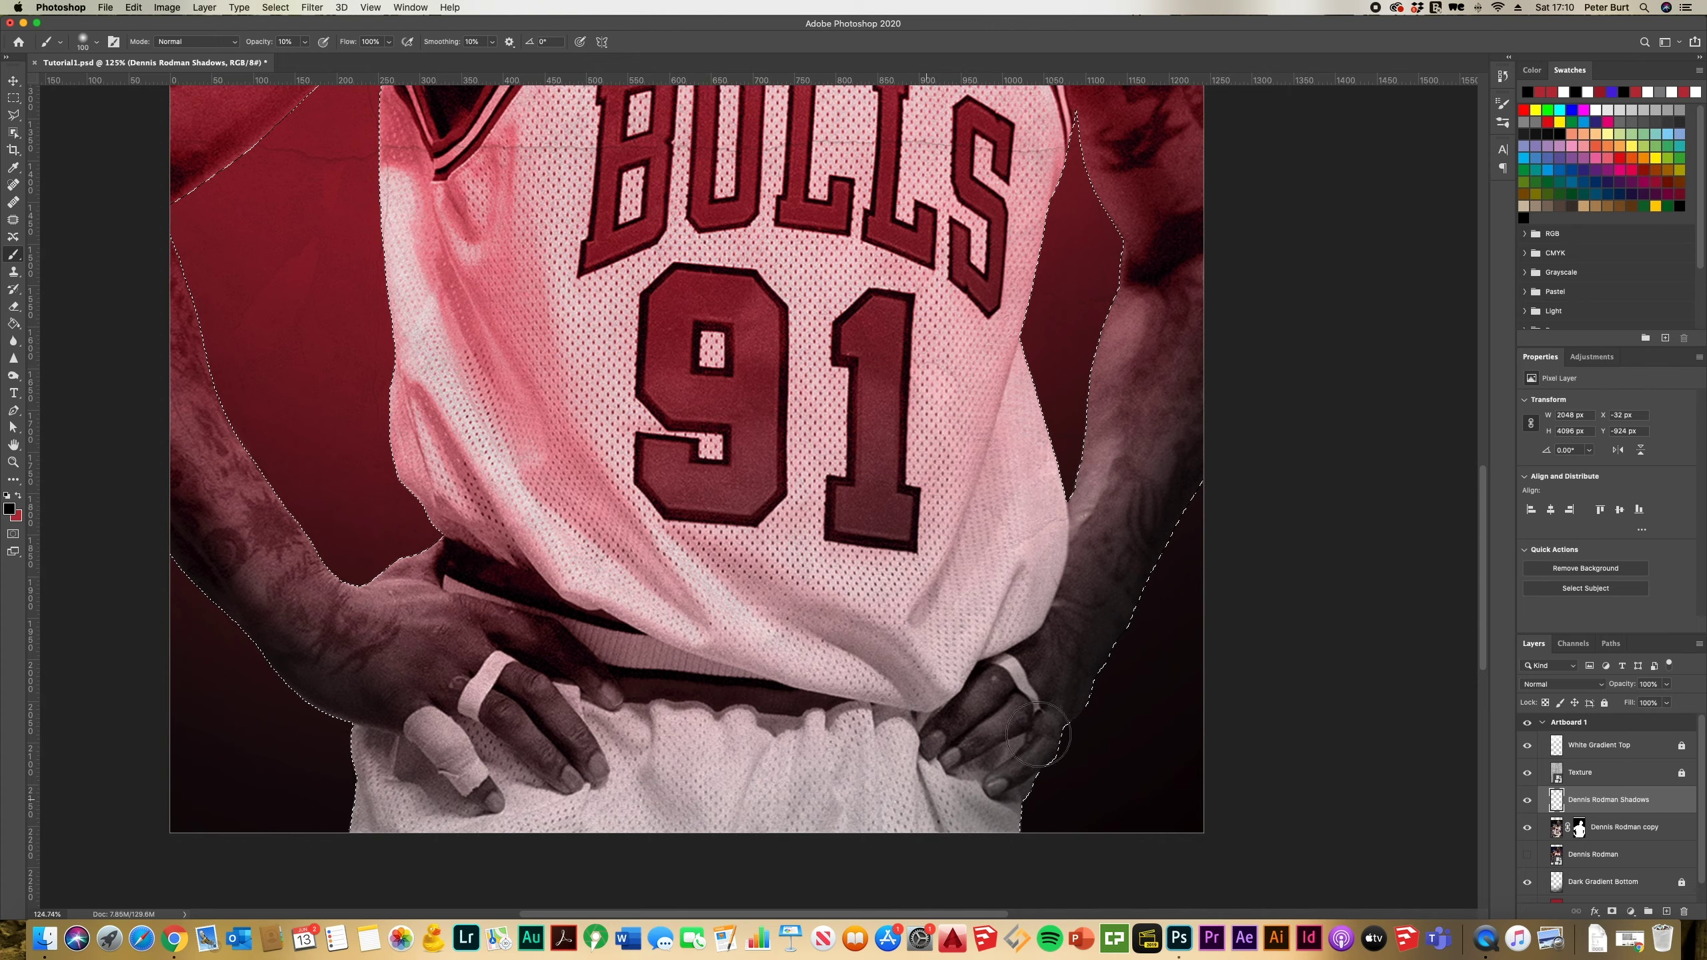
{"action": "scroll", "coordinate": [1058, 784], "scroll_direction": "down", "scroll_amount": 2}
{"action": "scroll", "coordinate": [1062, 785], "scroll_direction": "down", "scroll_amount": 2}
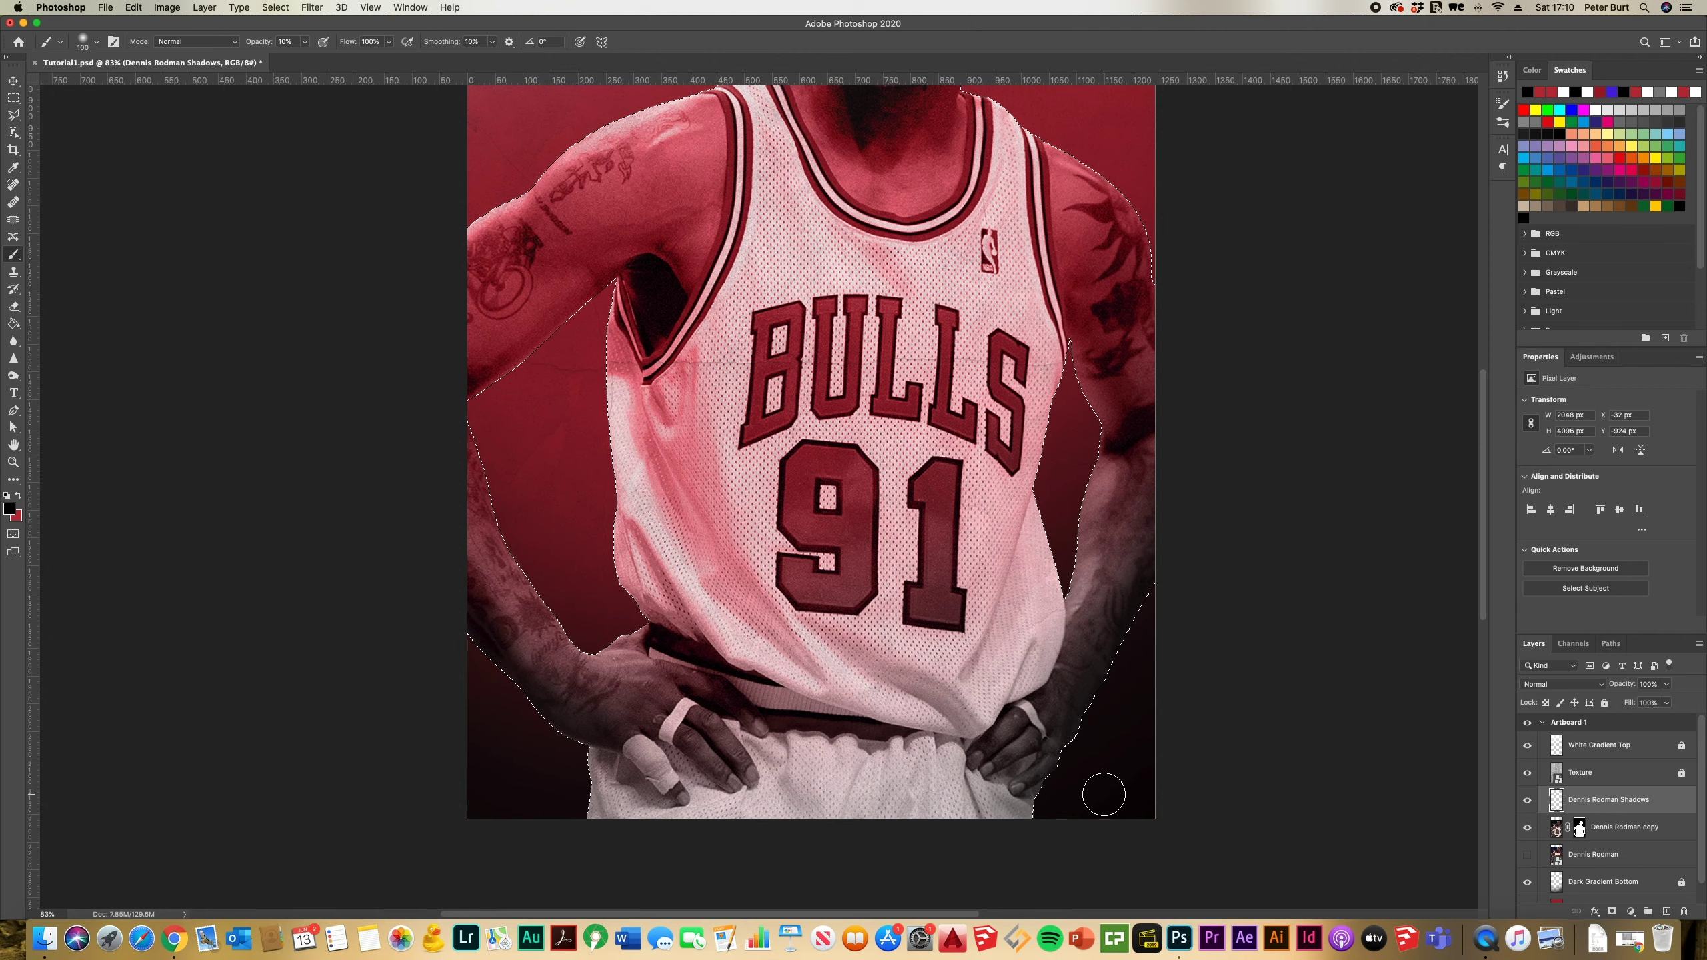
- Shade the lower part of the right-hand upper arm around the tattoos and elbow with soft black strokes
{"action": "scroll", "coordinate": [911, 796], "scroll_direction": "down", "scroll_amount": 2}
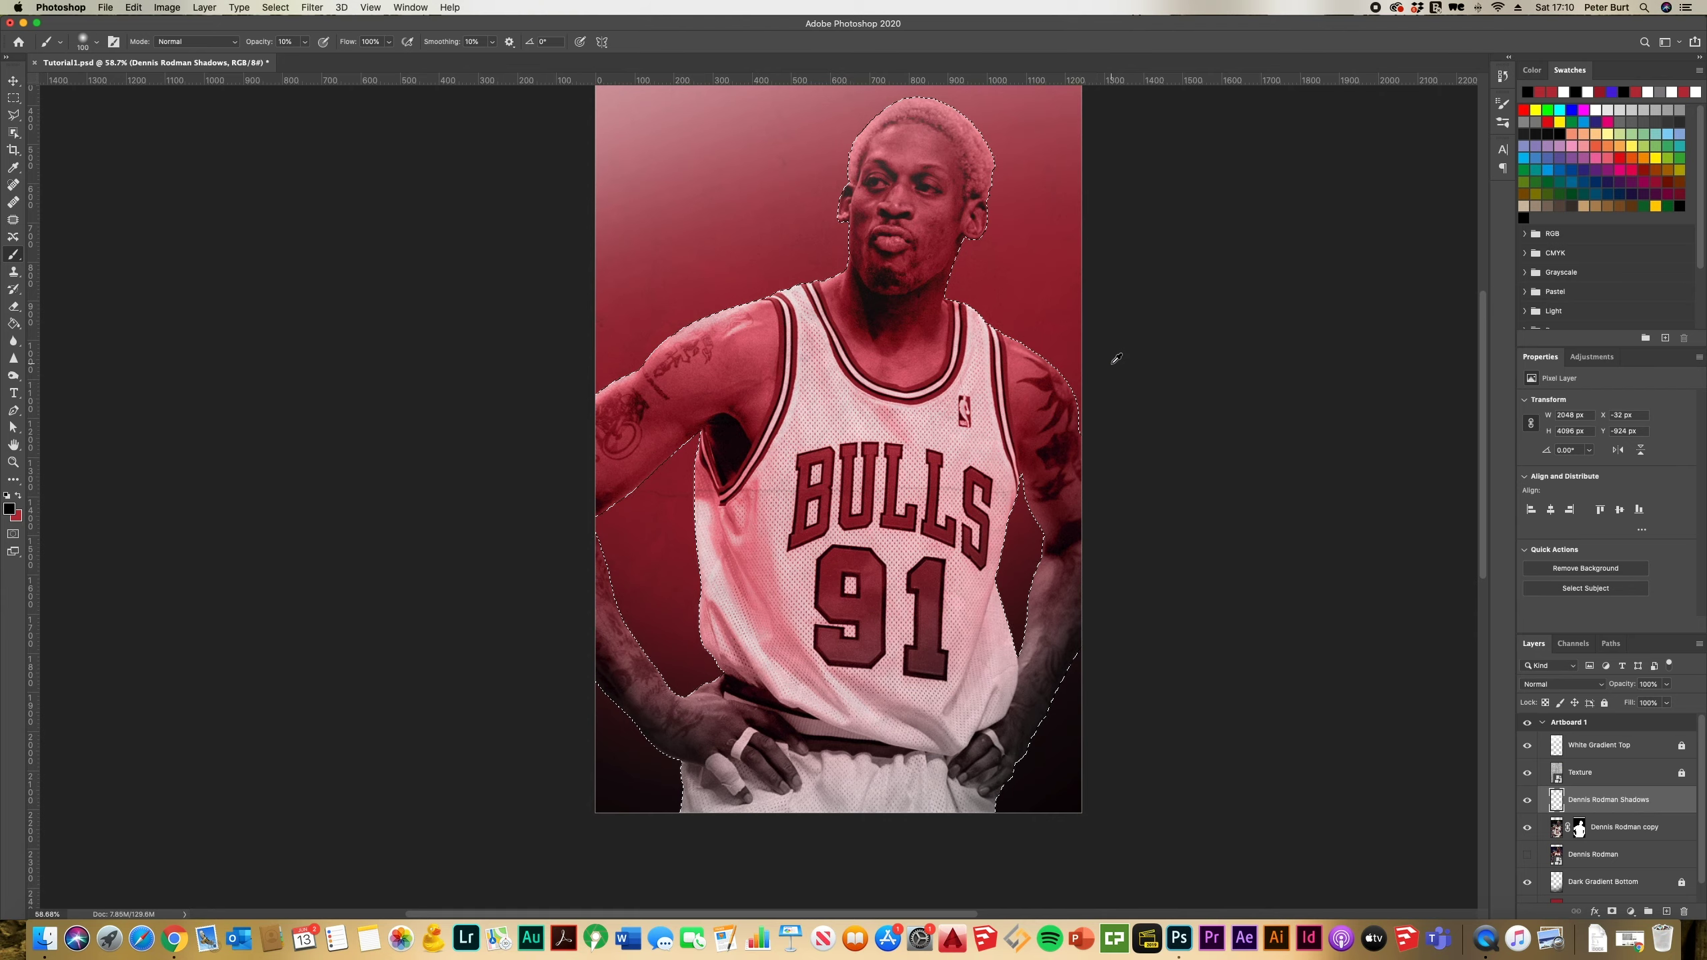
{"action": "scroll", "coordinate": [1174, 488], "scroll_direction": "up", "scroll_amount": 5}
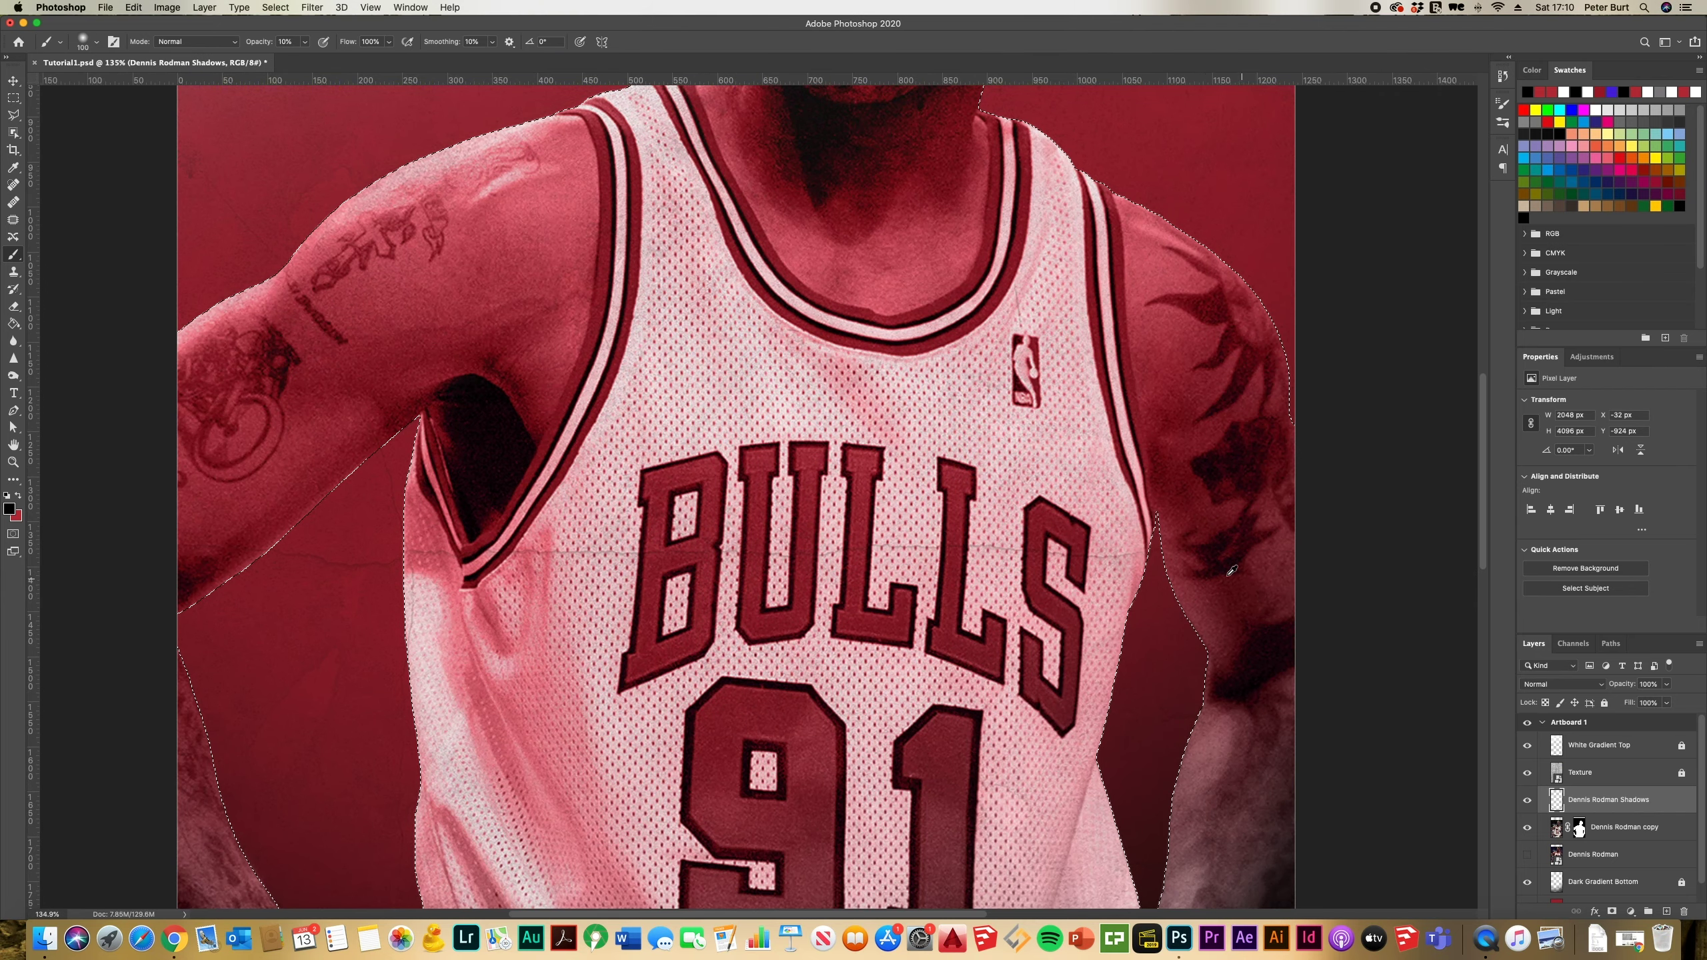
{"action": "scroll", "coordinate": [800, 552], "scroll_direction": "down", "scroll_amount": 1}
{"action": "scroll", "coordinate": [1303, 623], "scroll_direction": "up", "scroll_amount": 1}
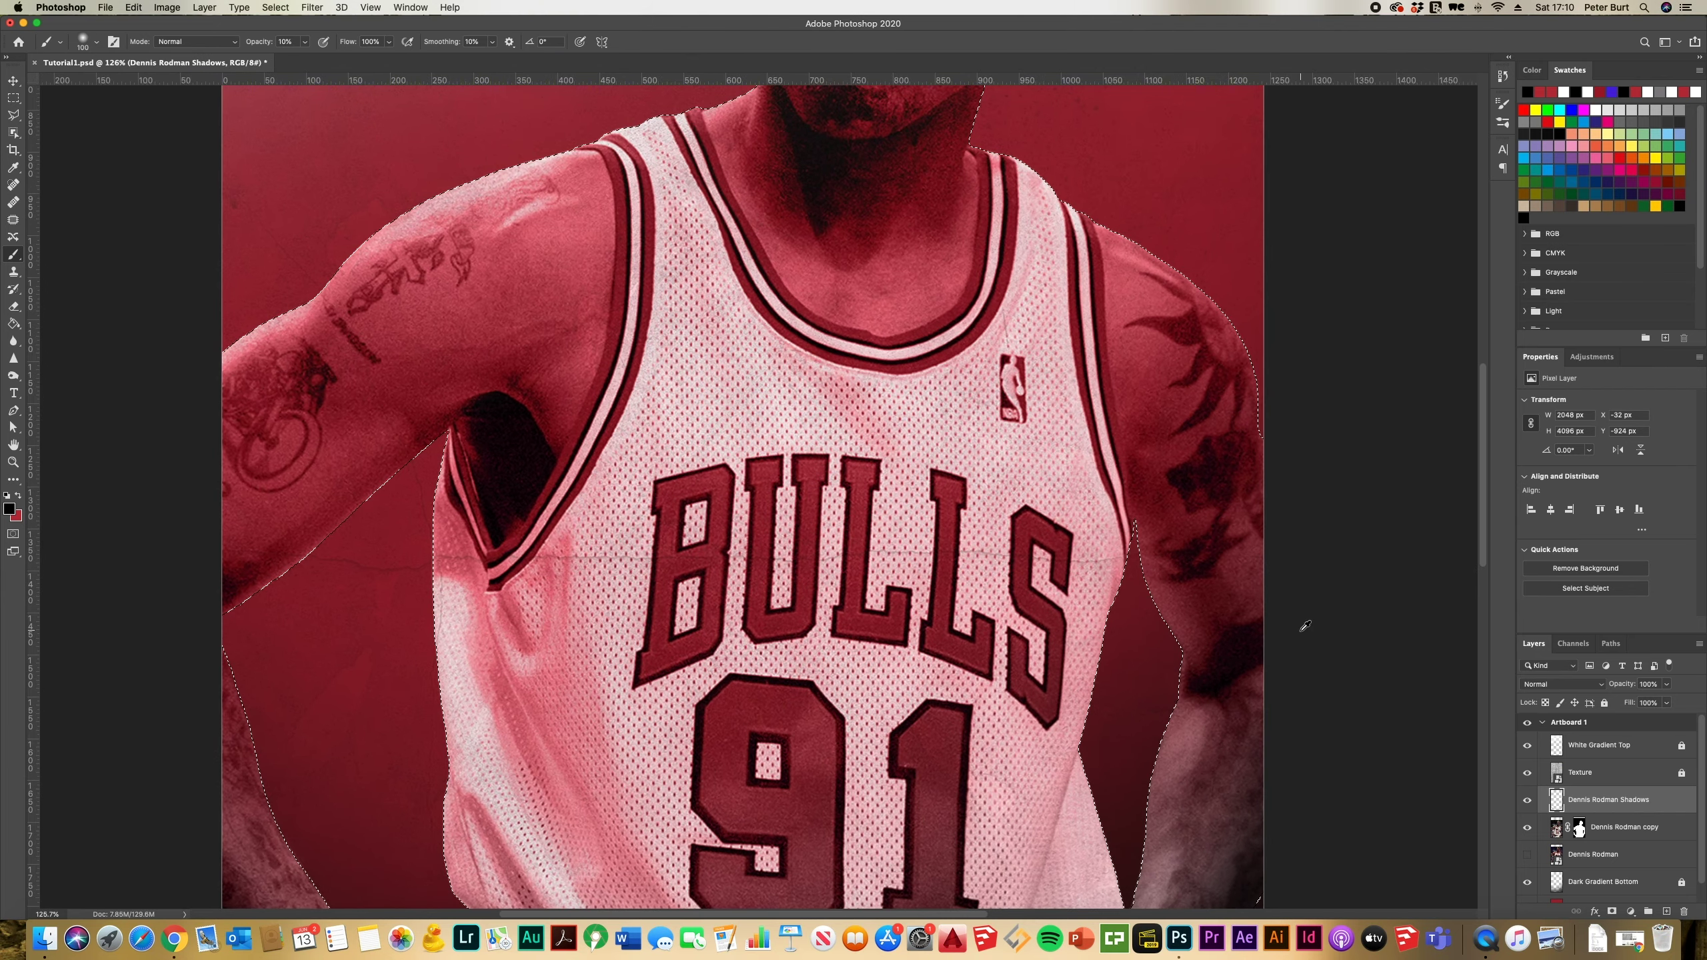
{"action": "scroll", "coordinate": [1306, 611], "scroll_direction": "up", "scroll_amount": 1}
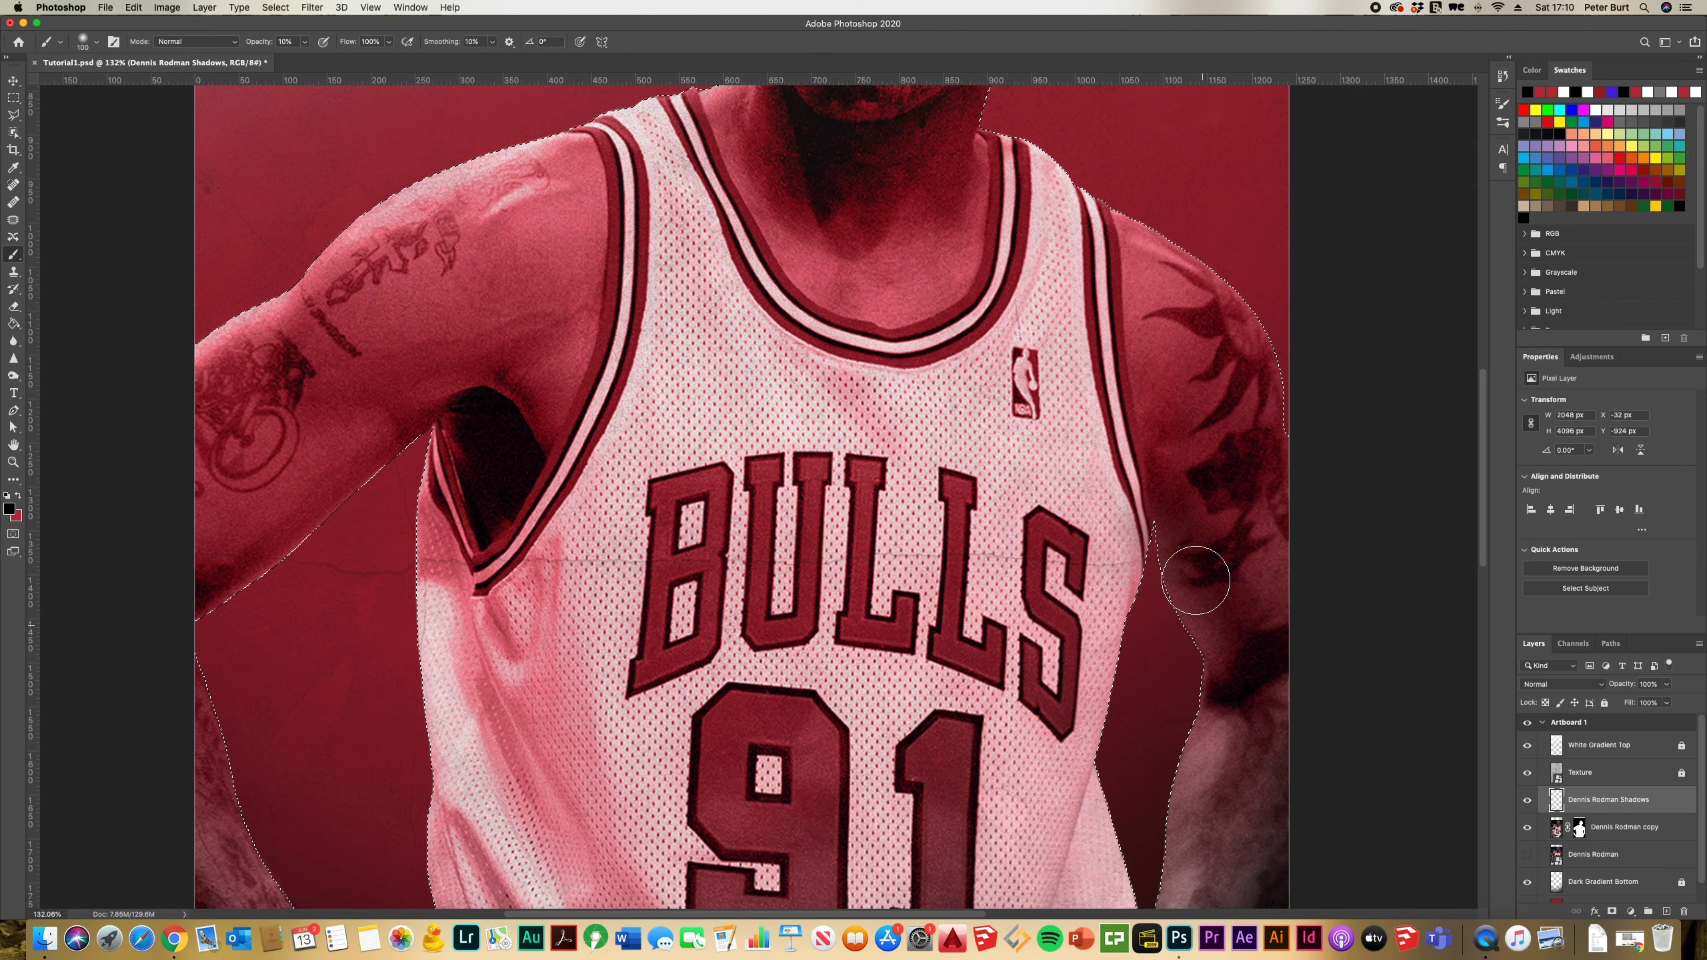
{"action": "mouse_move", "coordinate": [1213, 568]}
{"action": "left_mouse_down"}
{"action": "mouse_move", "coordinate": [1193, 488]}
{"action": "mouse_move", "coordinate": [1229, 484]}
{"action": "mouse_move", "coordinate": [1211, 499]}
{"action": "mouse_move", "coordinate": [1224, 506]}
{"action": "left_mouse_up"}
{"action": "mouse_move", "coordinate": [1257, 657]}
{"action": "left_mouse_down"}
{"action": "mouse_move", "coordinate": [1335, 617]}
{"action": "mouse_move", "coordinate": [1249, 626]}
{"action": "left_mouse_up"}
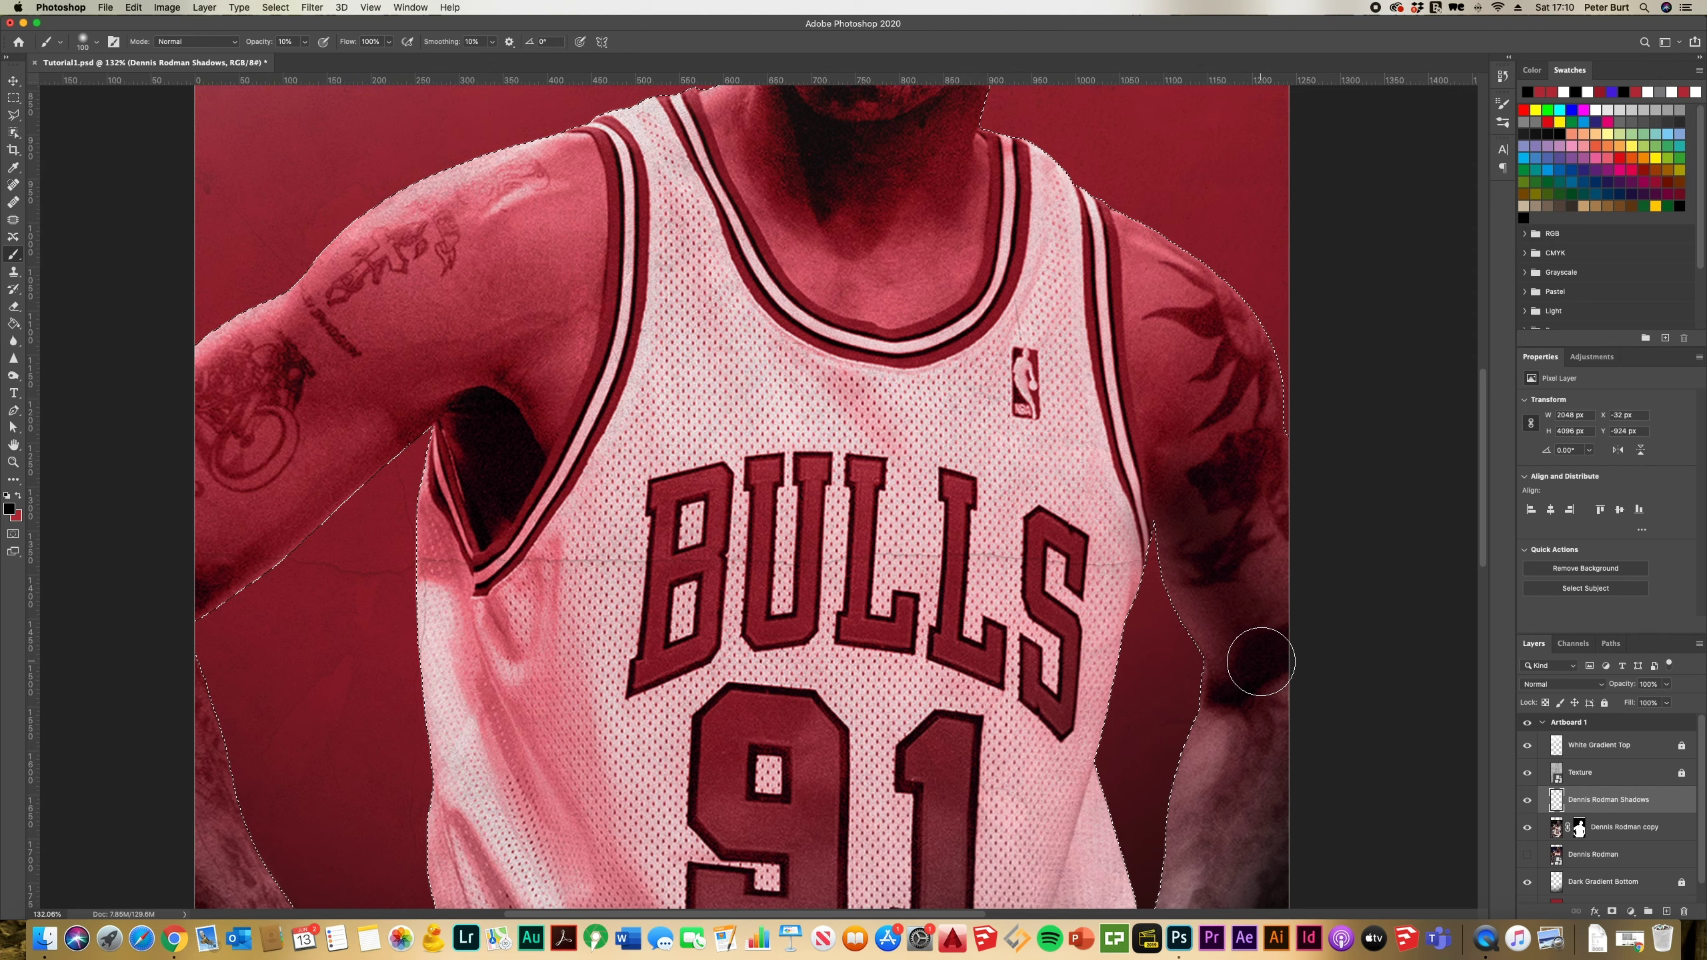
{"action": "scroll", "coordinate": [1277, 605], "scroll_direction": "down", "scroll_amount": 6}
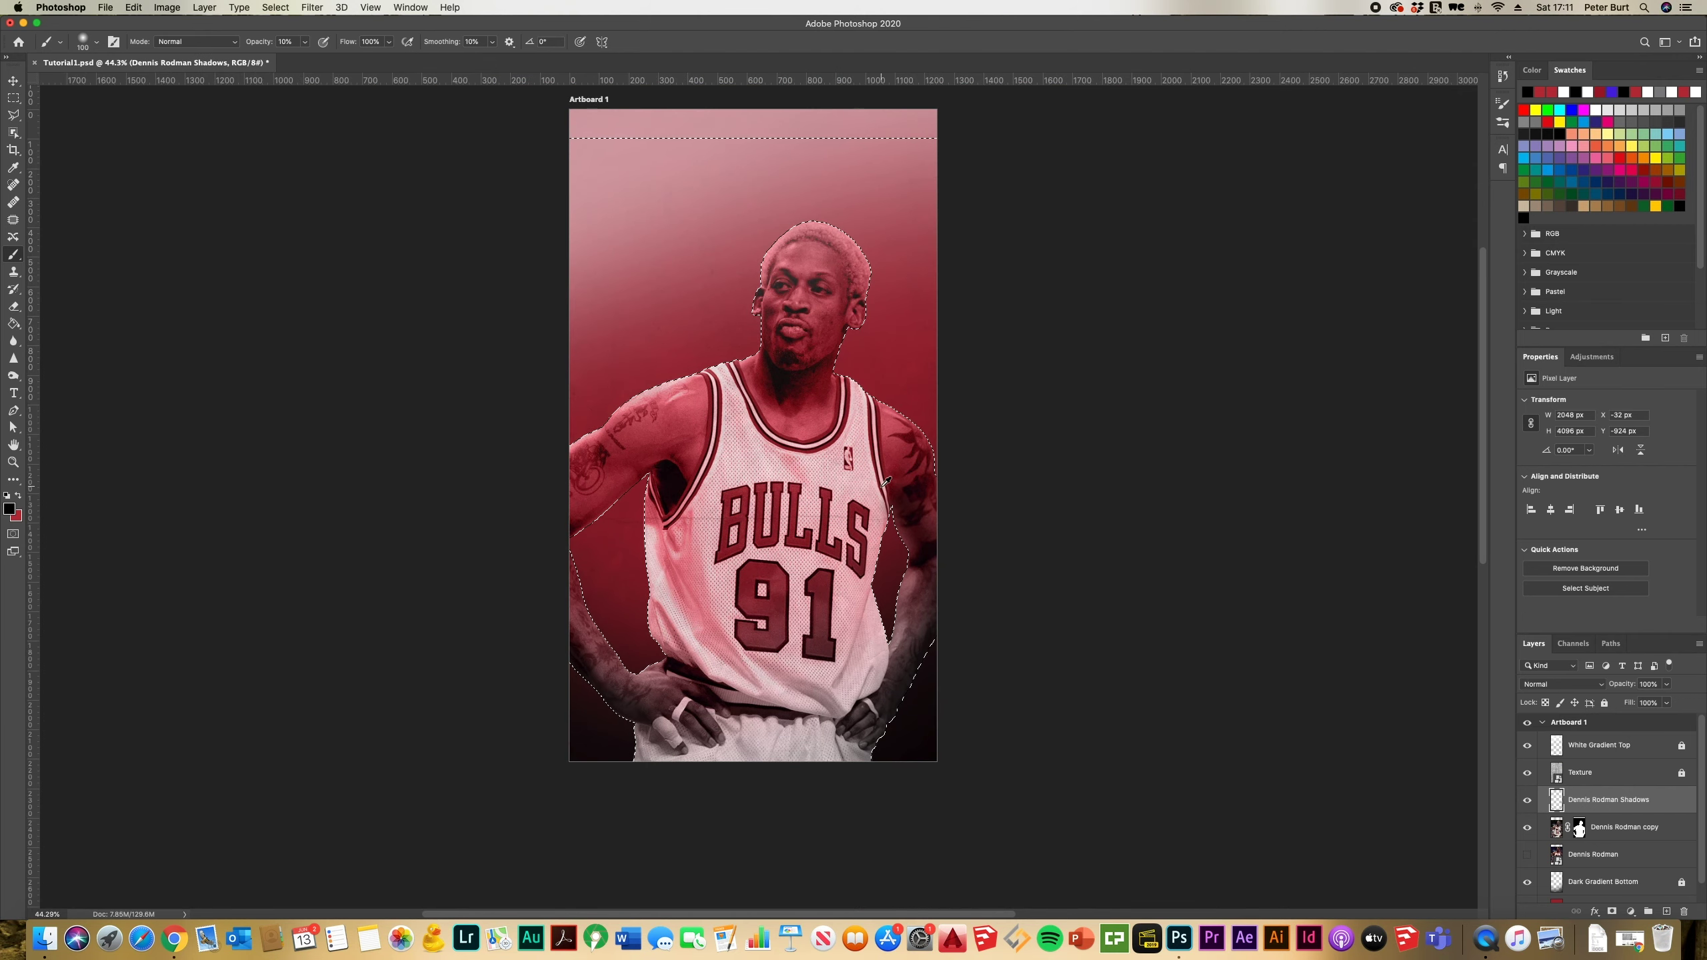
- Deepen the shadows on the right-hand arm beside the jersey and along the underside of the left-hand upper arm
{"action": "scroll", "coordinate": [933, 482], "scroll_direction": "up", "scroll_amount": 3}
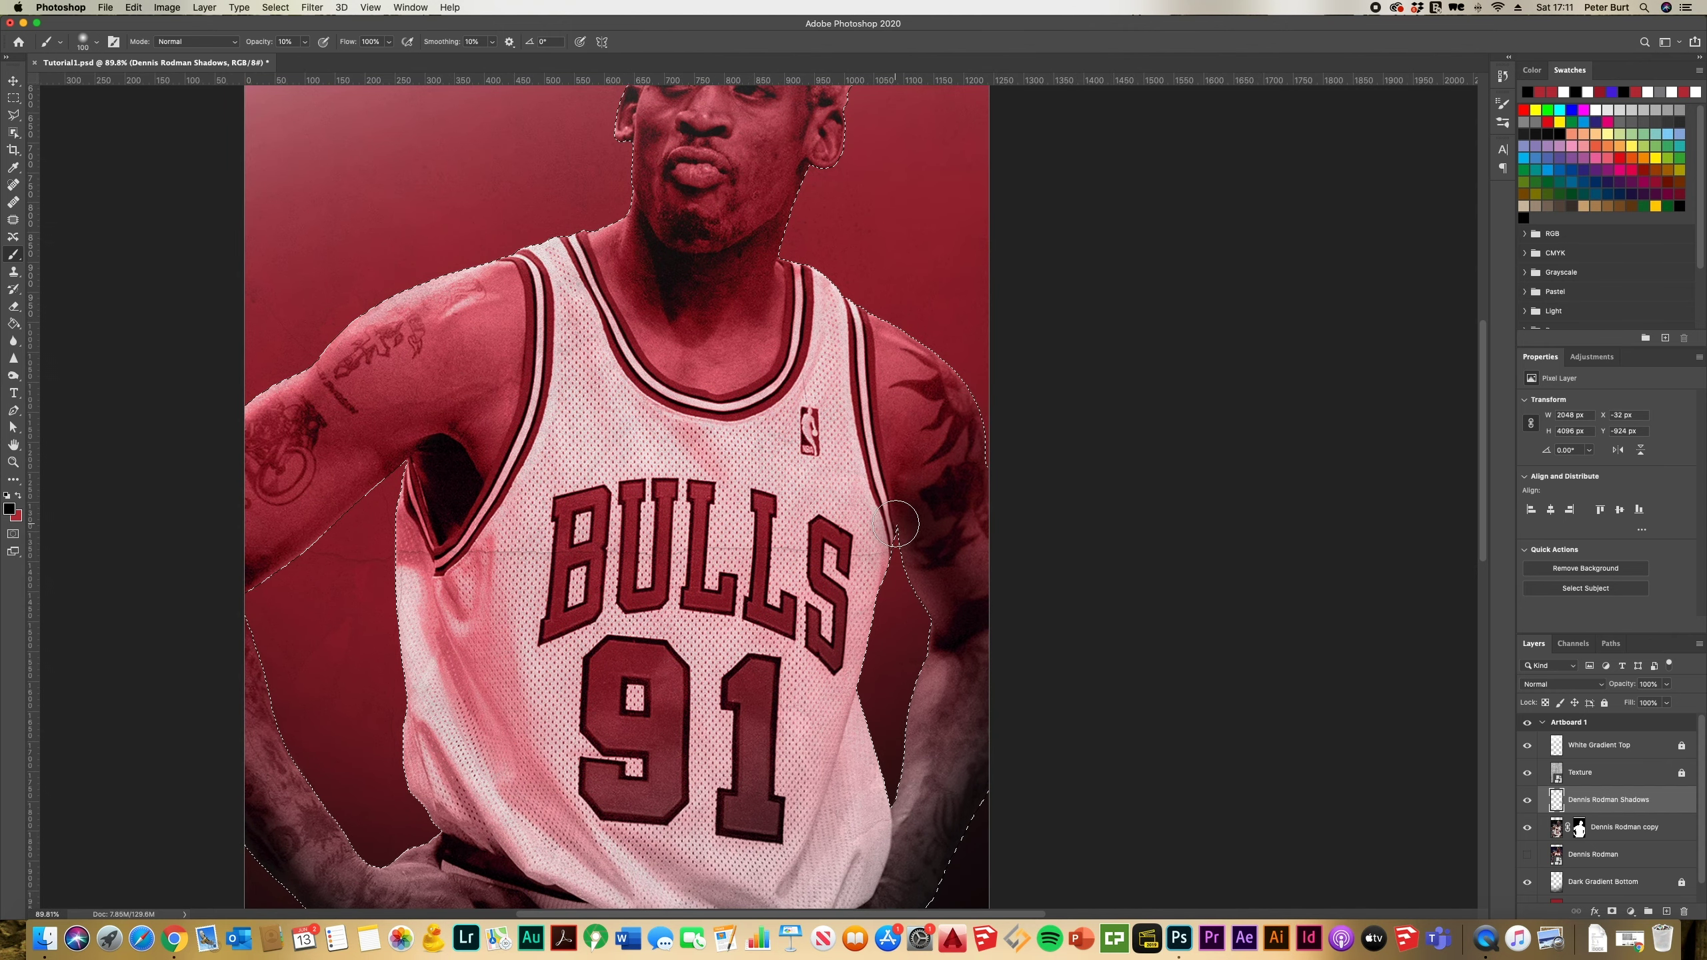
{"action": "scroll", "coordinate": [735, 510], "scroll_direction": "down", "scroll_amount": 1}
{"action": "scroll", "coordinate": [255, 534], "scroll_direction": "up", "scroll_amount": 4}
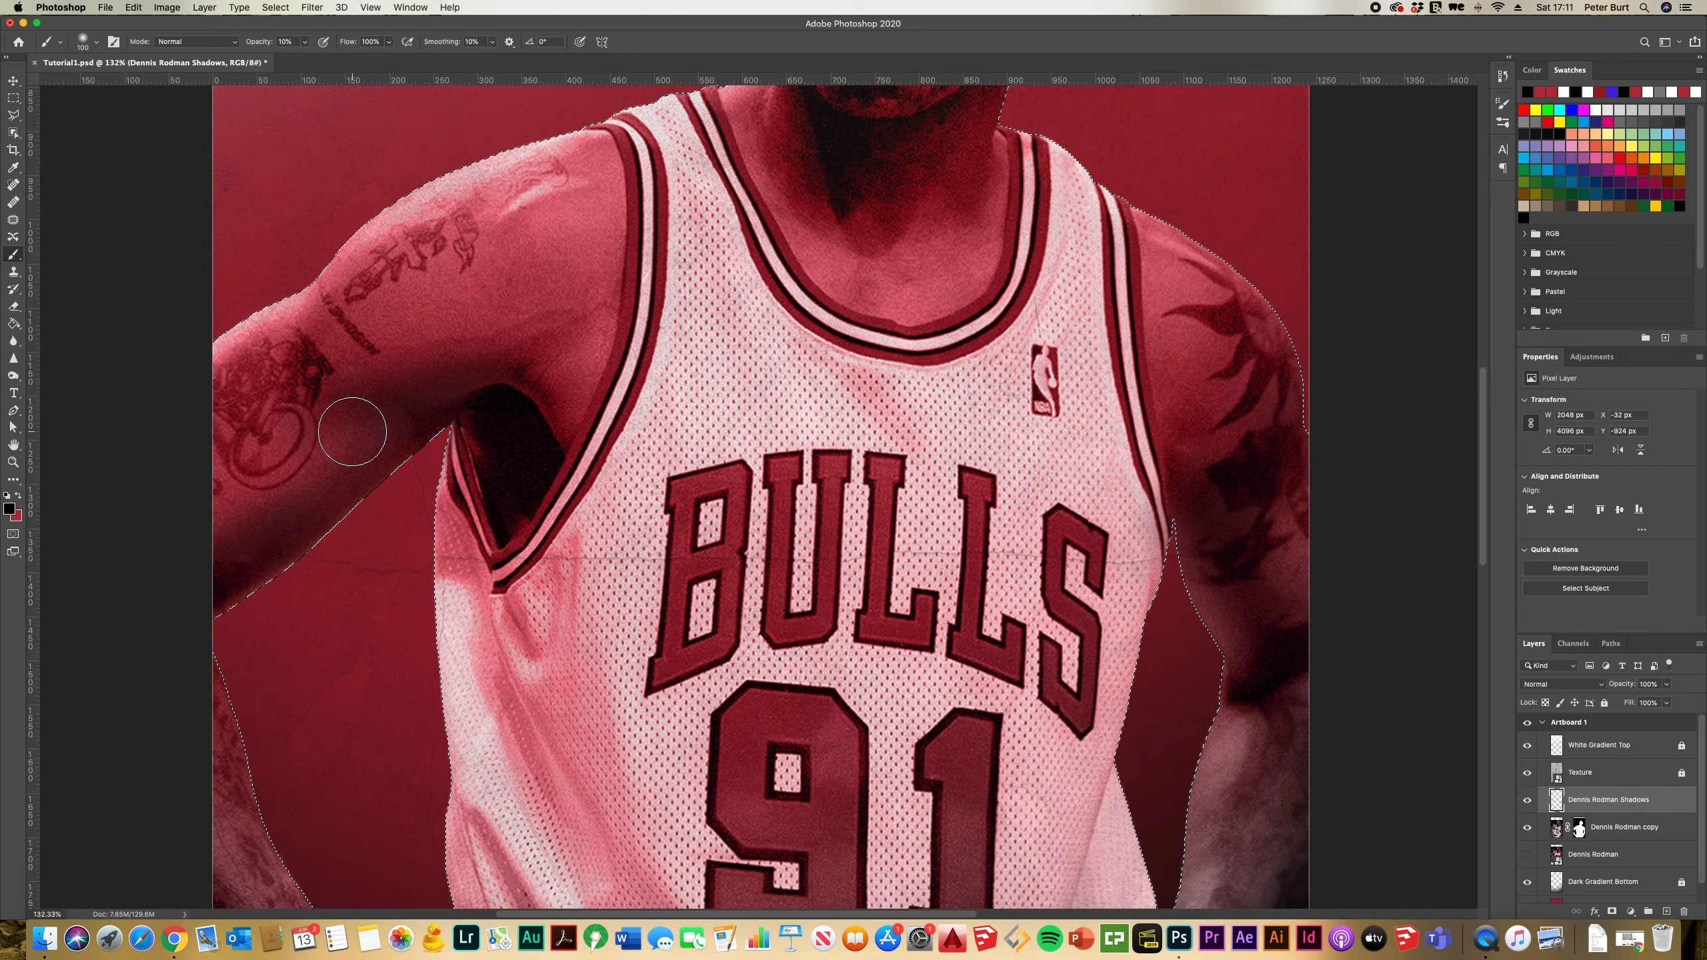
{"action": "scroll", "coordinate": [272, 476], "scroll_direction": "down", "scroll_amount": 4}
{"action": "scroll", "coordinate": [471, 504], "scroll_direction": "up", "scroll_amount": 2}
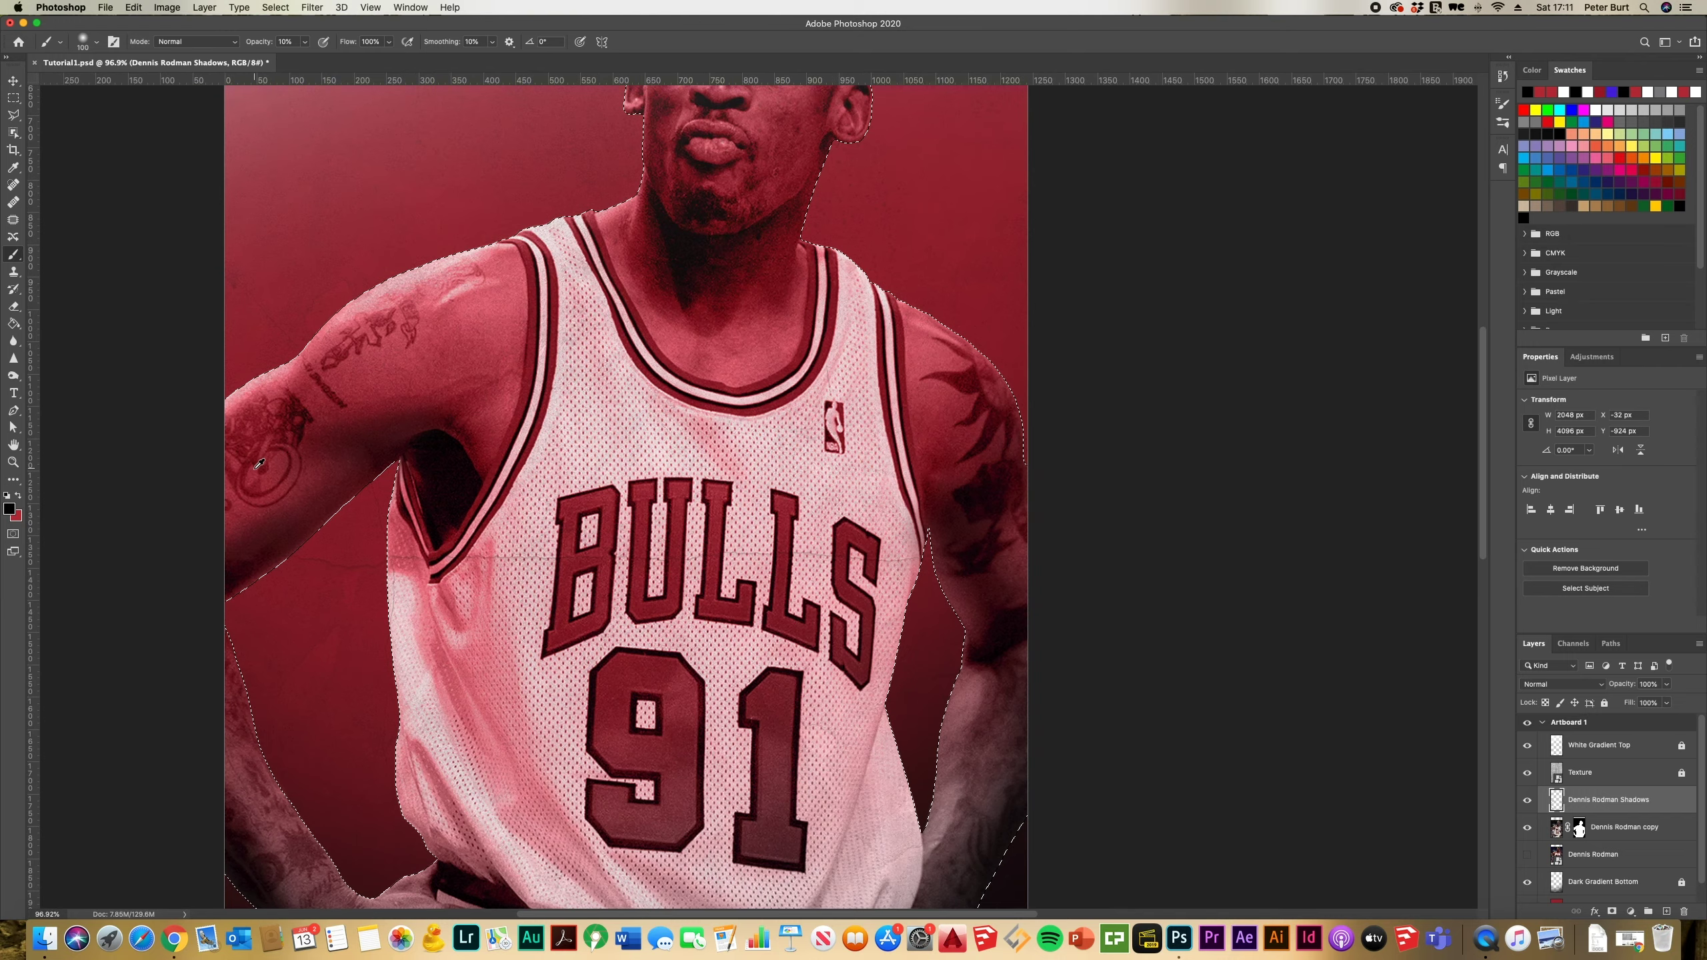
- Brush a darker shadow across the neck beneath the chin and jaw
{"action": "scroll", "coordinate": [595, 605], "scroll_direction": "down", "scroll_amount": 3}
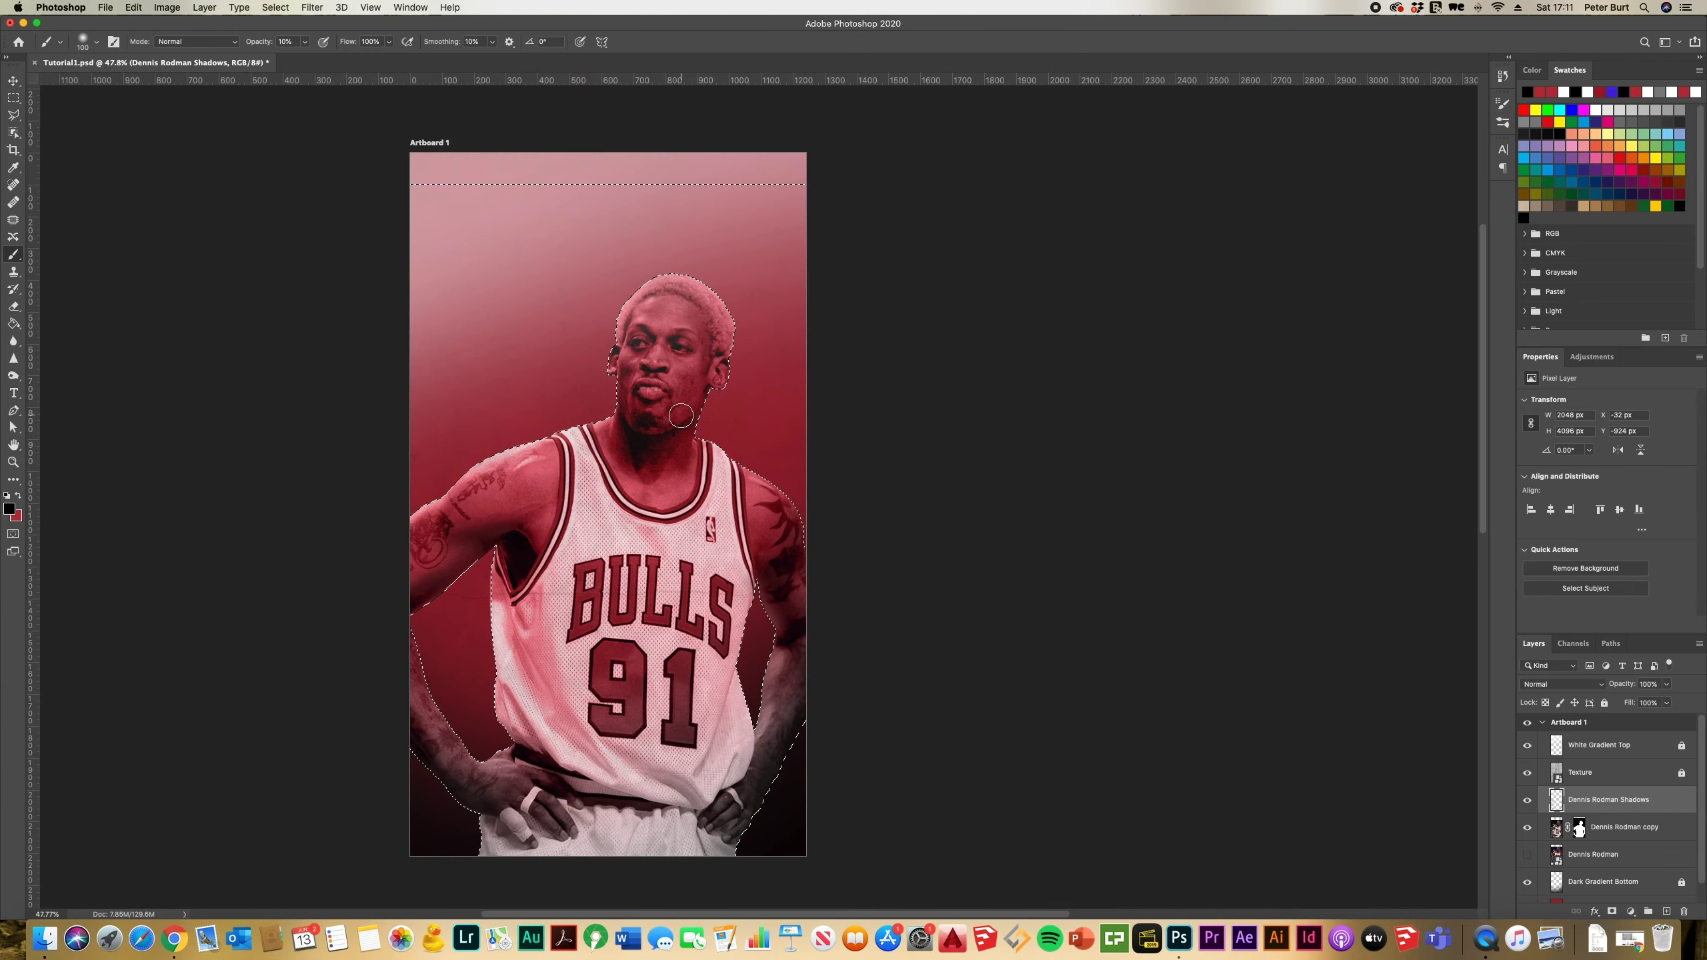
{"action": "scroll", "coordinate": [681, 415], "scroll_direction": "up", "scroll_amount": 3}
{"action": "scroll", "coordinate": [729, 221], "scroll_direction": "up", "scroll_amount": 3}
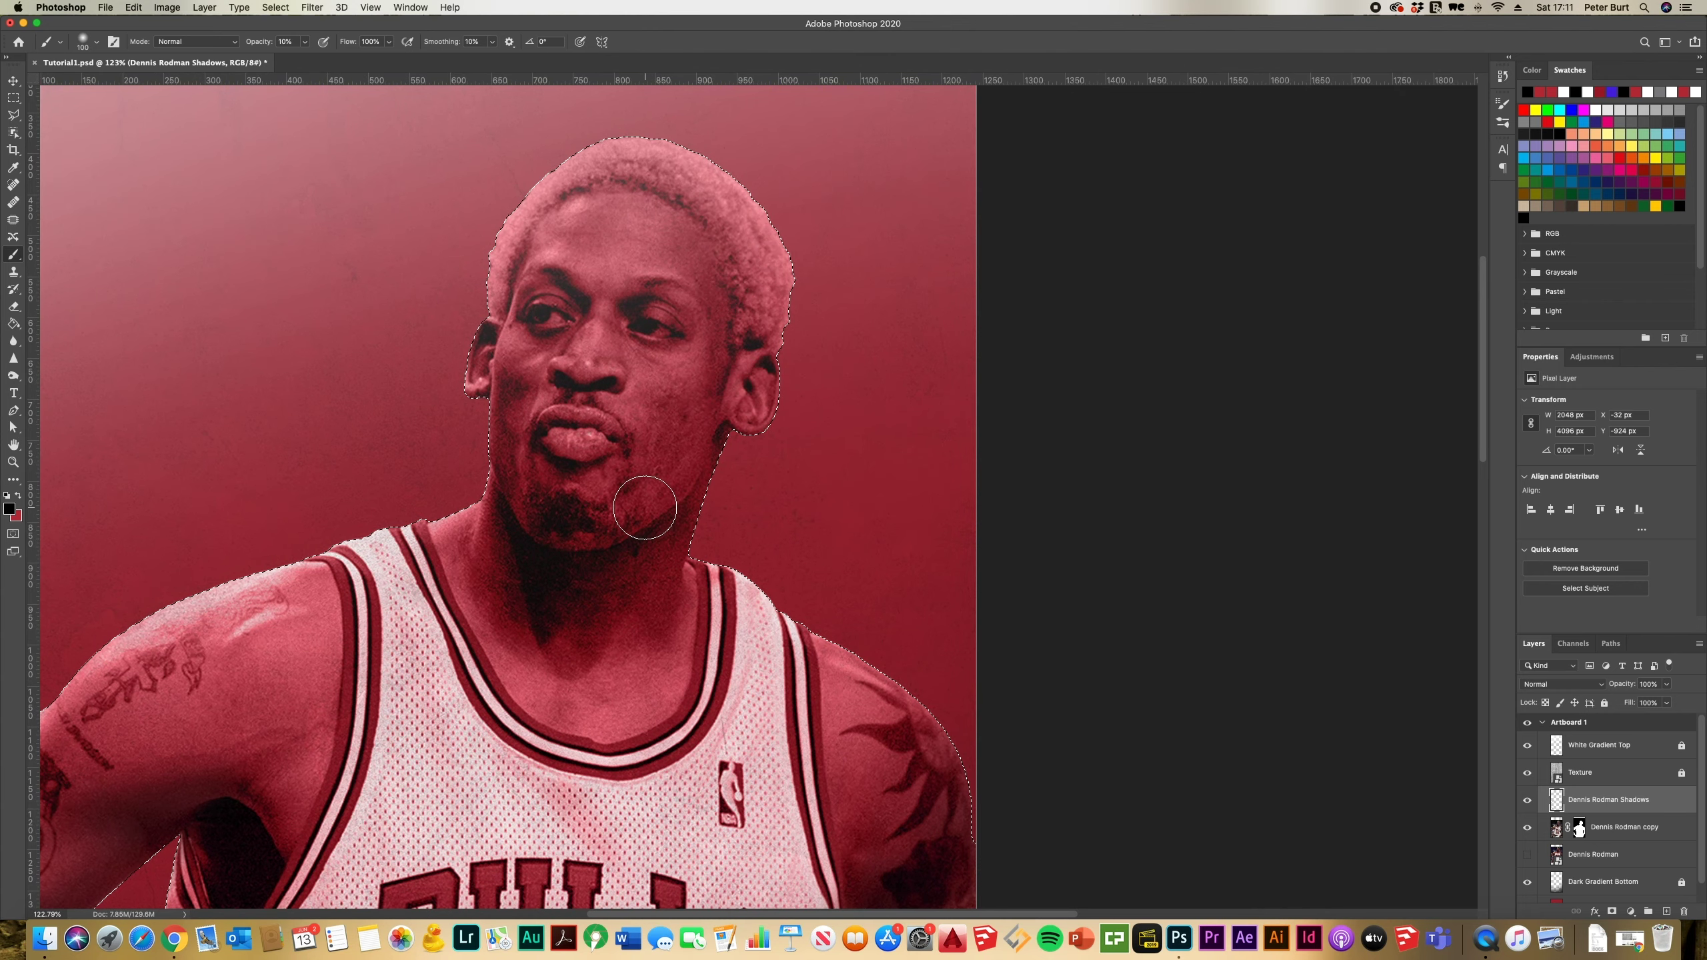
{"action": "scroll", "coordinate": [655, 564], "scroll_direction": "up", "scroll_amount": 1}
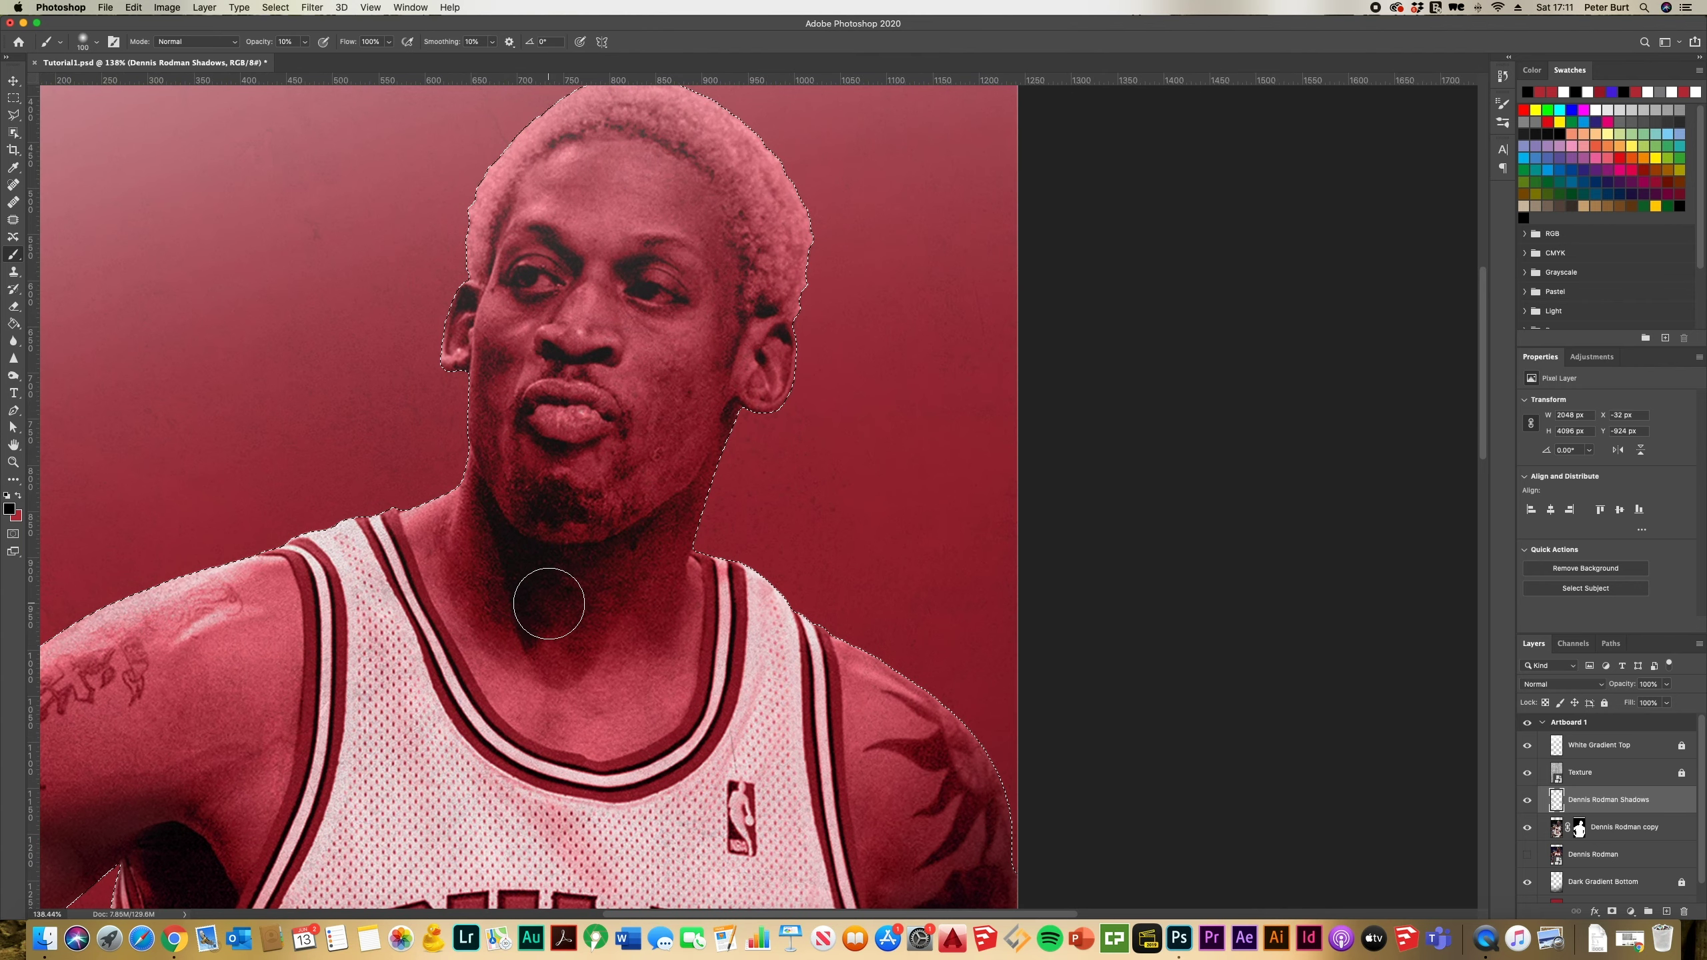
{"action": "mouse_move", "coordinate": [548, 603]}
{"action": "left_mouse_down"}
{"action": "mouse_move", "coordinate": [685, 548]}
{"action": "mouse_move", "coordinate": [560, 602]}
{"action": "mouse_move", "coordinate": [684, 541]}
{"action": "mouse_move", "coordinate": [608, 588]}
{"action": "mouse_move", "coordinate": [703, 503]}
{"action": "mouse_move", "coordinate": [630, 591]}
{"action": "mouse_move", "coordinate": [708, 527]}
{"action": "mouse_move", "coordinate": [664, 585]}
{"action": "mouse_move", "coordinate": [587, 614]}
{"action": "mouse_move", "coordinate": [613, 588]}
{"action": "mouse_move", "coordinate": [596, 691]}
{"action": "mouse_move", "coordinate": [534, 603]}
{"action": "mouse_move", "coordinate": [558, 666]}
{"action": "mouse_move", "coordinate": [605, 658]}
{"action": "mouse_move", "coordinate": [559, 632]}
{"action": "mouse_move", "coordinate": [558, 660]}
{"action": "mouse_move", "coordinate": [643, 712]}
{"action": "mouse_move", "coordinate": [579, 606]}
{"action": "mouse_move", "coordinate": [689, 636]}
{"action": "mouse_move", "coordinate": [606, 635]}
{"action": "mouse_move", "coordinate": [682, 630]}
{"action": "left_mouse_up"}
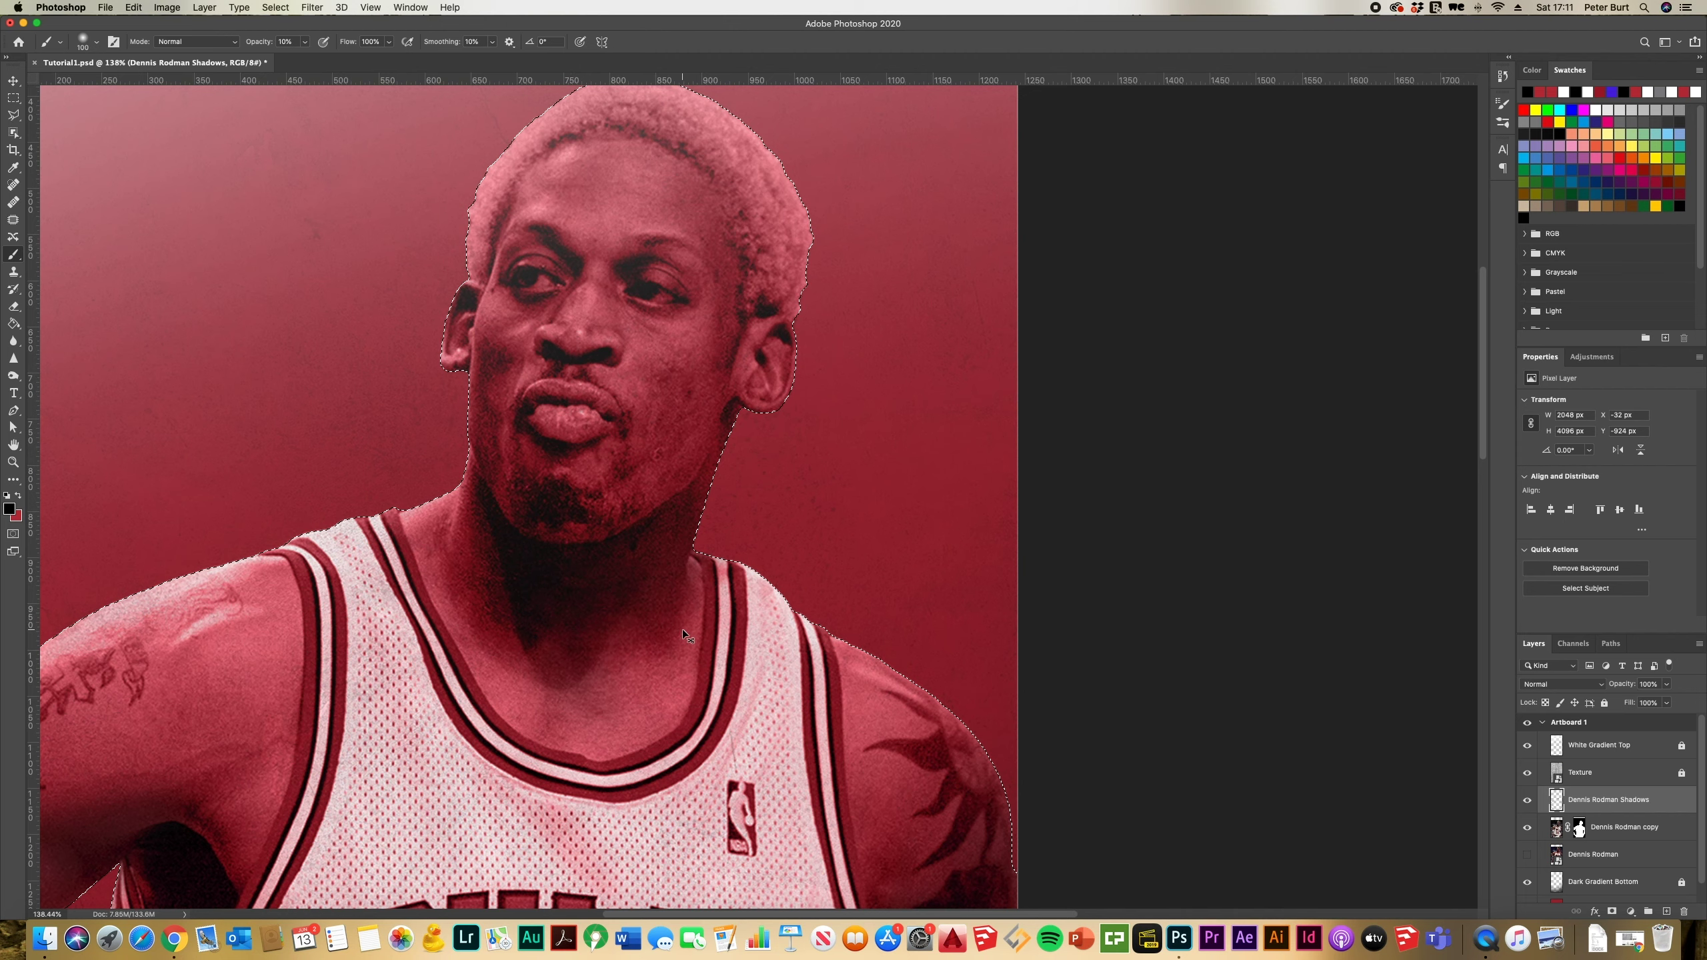
{"action": "mouse_move", "coordinate": [529, 629]}
{"action": "left_mouse_down"}
{"action": "mouse_move", "coordinate": [591, 625]}
{"action": "mouse_move", "coordinate": [687, 531]}
{"action": "mouse_move", "coordinate": [580, 590]}
{"action": "left_mouse_up"}
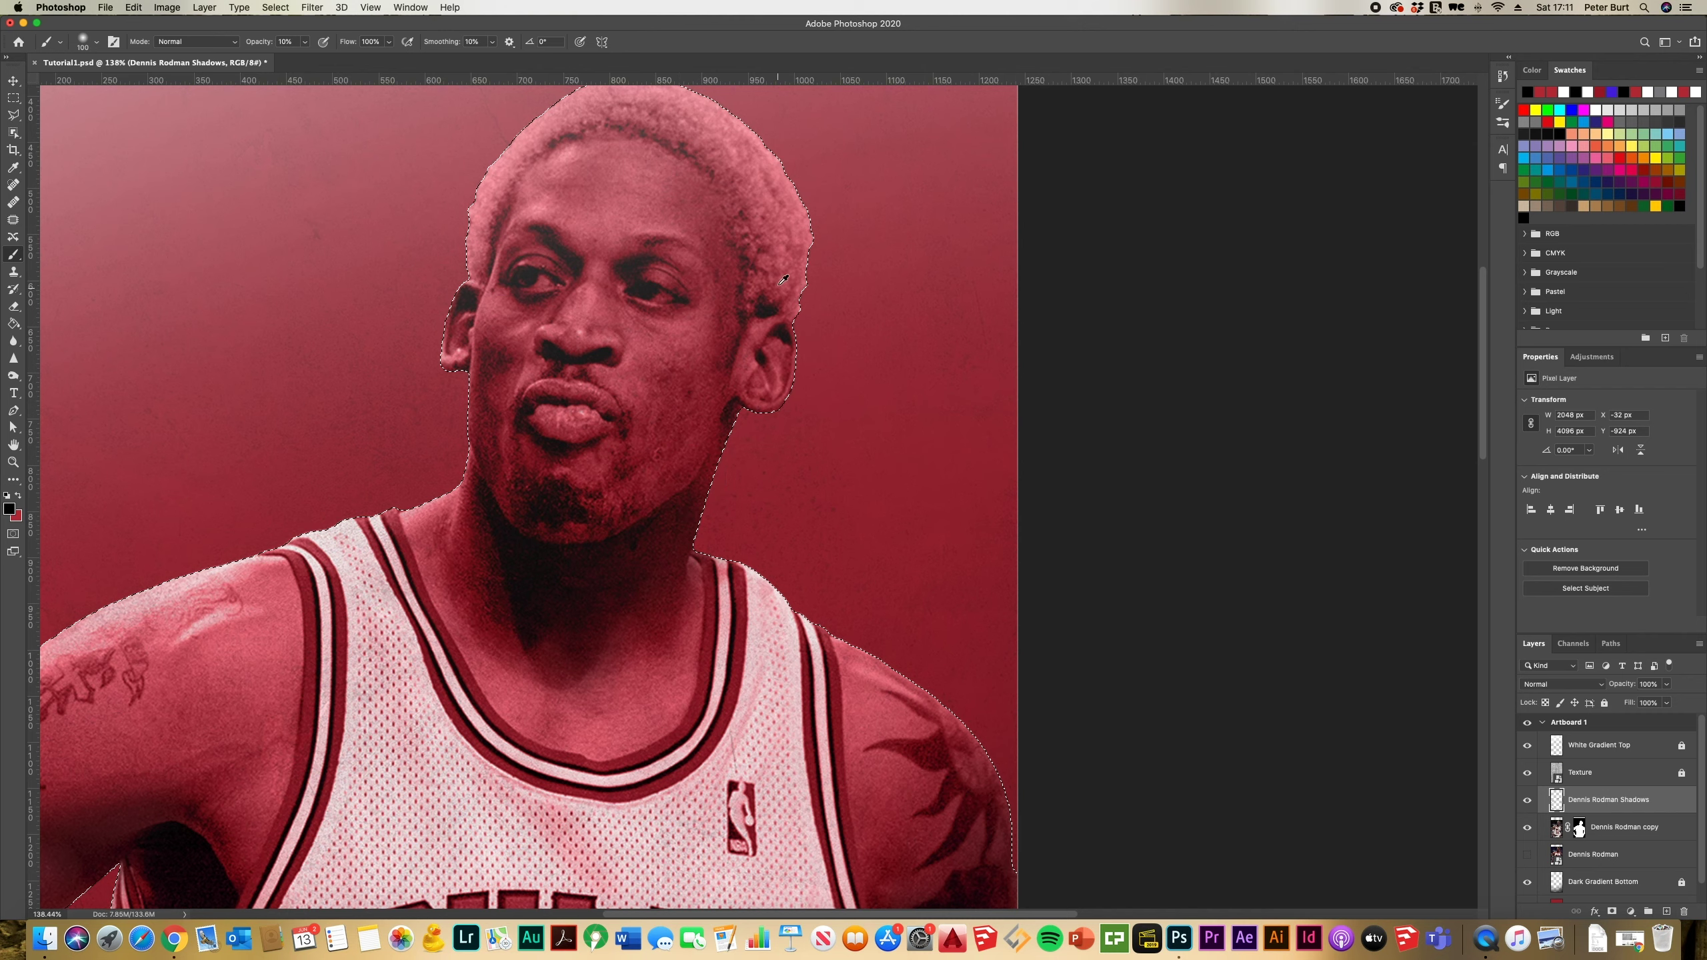
- Shade the right-hand side of the face from the temple down the cheek and jaw, reducing the brush to 70 px
{"action": "scroll", "coordinate": [783, 279], "scroll_direction": "up", "scroll_amount": 5}
{"action": "key", "text": "bracketleft"}
{"action": "key", "text": "bracketleft"}
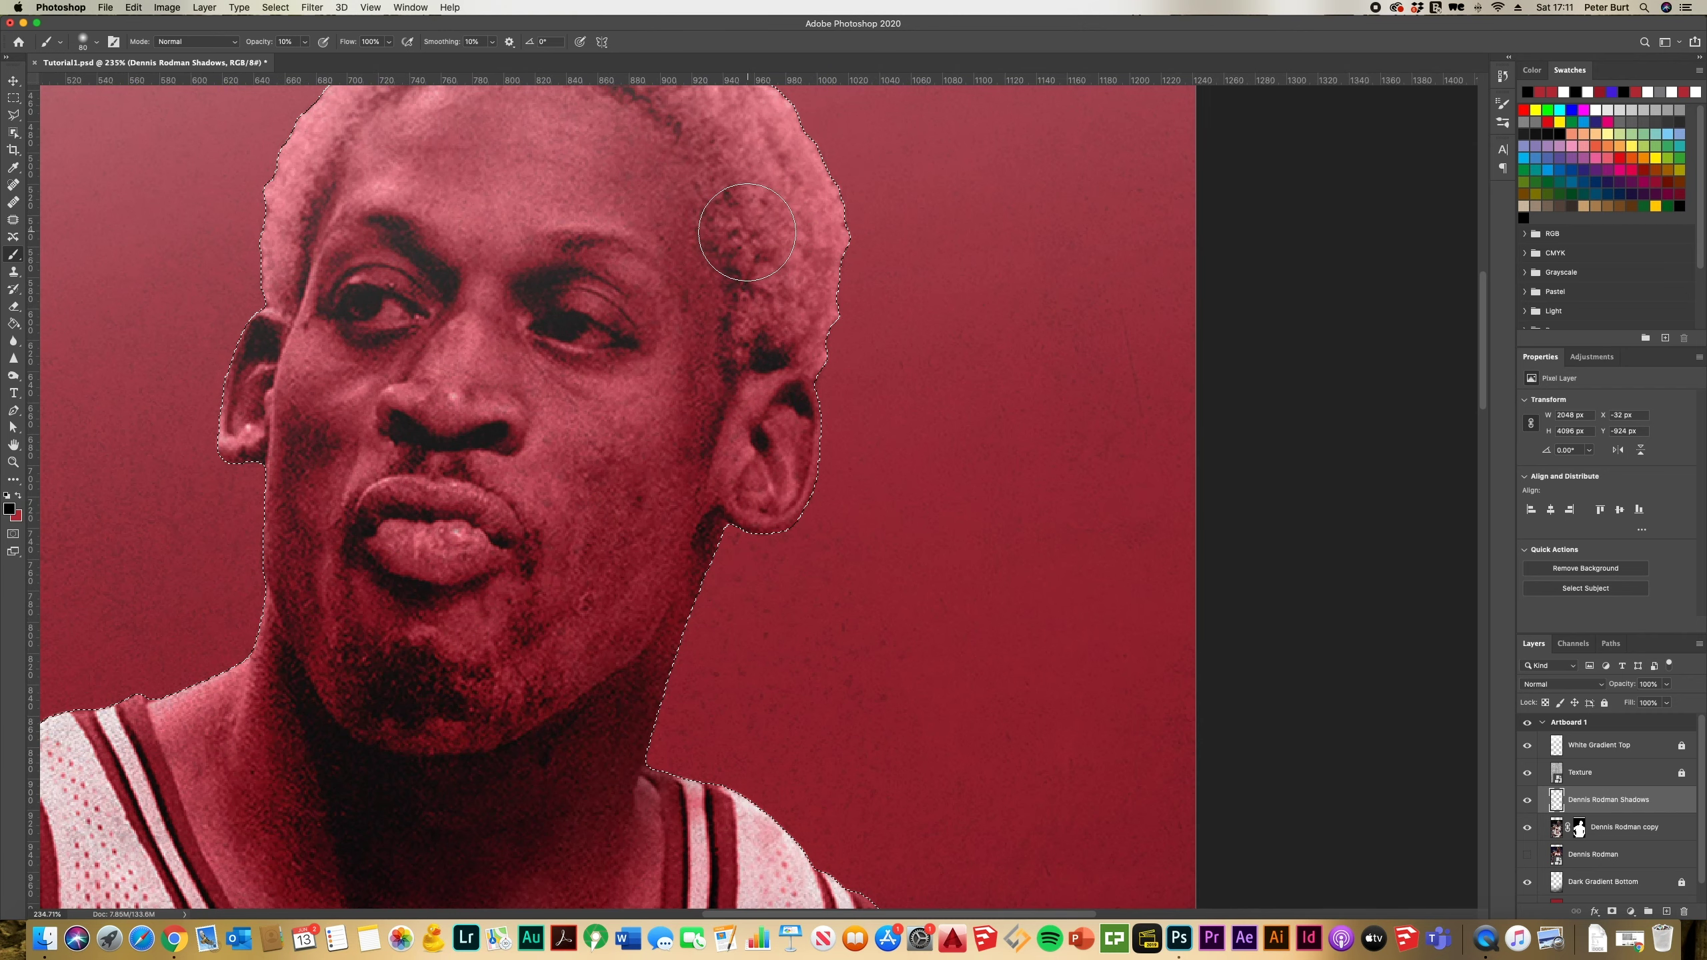
{"action": "mouse_move", "coordinate": [746, 232]}
{"action": "left_mouse_down"}
{"action": "mouse_move", "coordinate": [693, 228]}
{"action": "mouse_move", "coordinate": [697, 294]}
{"action": "mouse_move", "coordinate": [720, 290]}
{"action": "left_mouse_up"}
{"action": "key", "text": "bracketleft"}
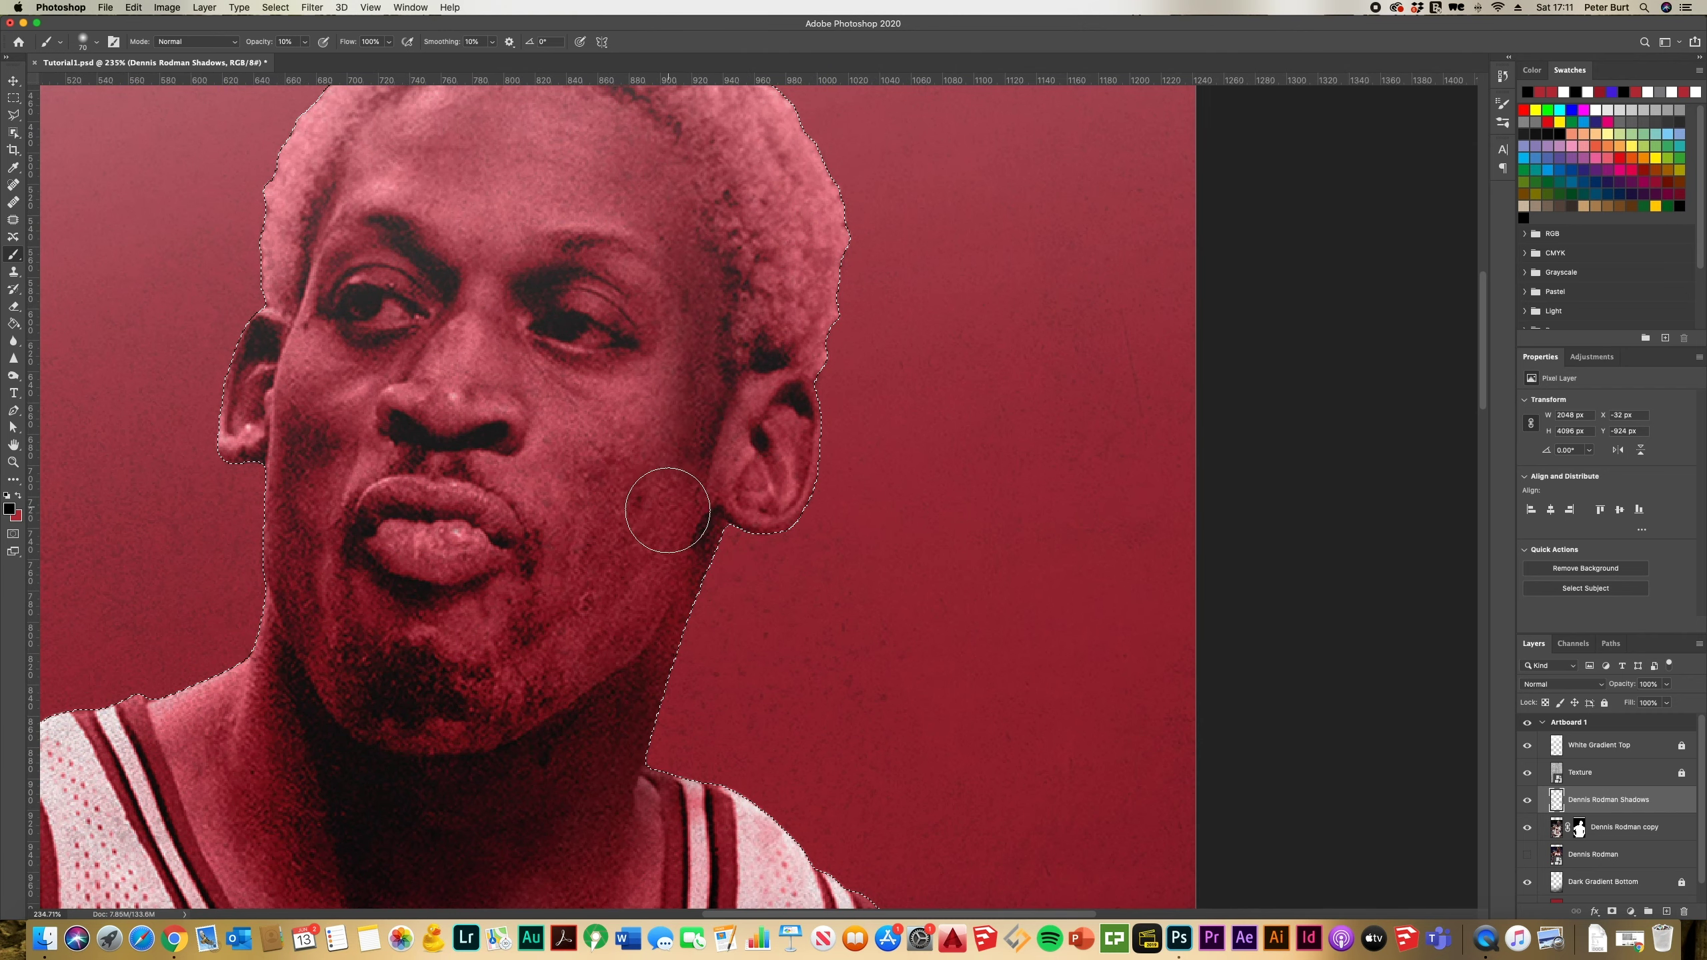
{"action": "mouse_move", "coordinate": [667, 509]}
{"action": "left_mouse_down"}
{"action": "mouse_move", "coordinate": [733, 330]}
{"action": "mouse_move", "coordinate": [647, 567]}
{"action": "mouse_move", "coordinate": [679, 469]}
{"action": "mouse_move", "coordinate": [562, 545]}
{"action": "mouse_move", "coordinate": [674, 467]}
{"action": "mouse_move", "coordinate": [566, 500]}
{"action": "mouse_move", "coordinate": [651, 501]}
{"action": "mouse_move", "coordinate": [608, 598]}
{"action": "mouse_move", "coordinate": [656, 546]}
{"action": "mouse_move", "coordinate": [550, 645]}
{"action": "mouse_move", "coordinate": [625, 576]}
{"action": "mouse_move", "coordinate": [576, 653]}
{"action": "mouse_move", "coordinate": [524, 682]}
{"action": "mouse_move", "coordinate": [680, 533]}
{"action": "mouse_move", "coordinate": [532, 565]}
{"action": "mouse_move", "coordinate": [609, 514]}
{"action": "mouse_move", "coordinate": [547, 533]}
{"action": "left_mouse_up"}
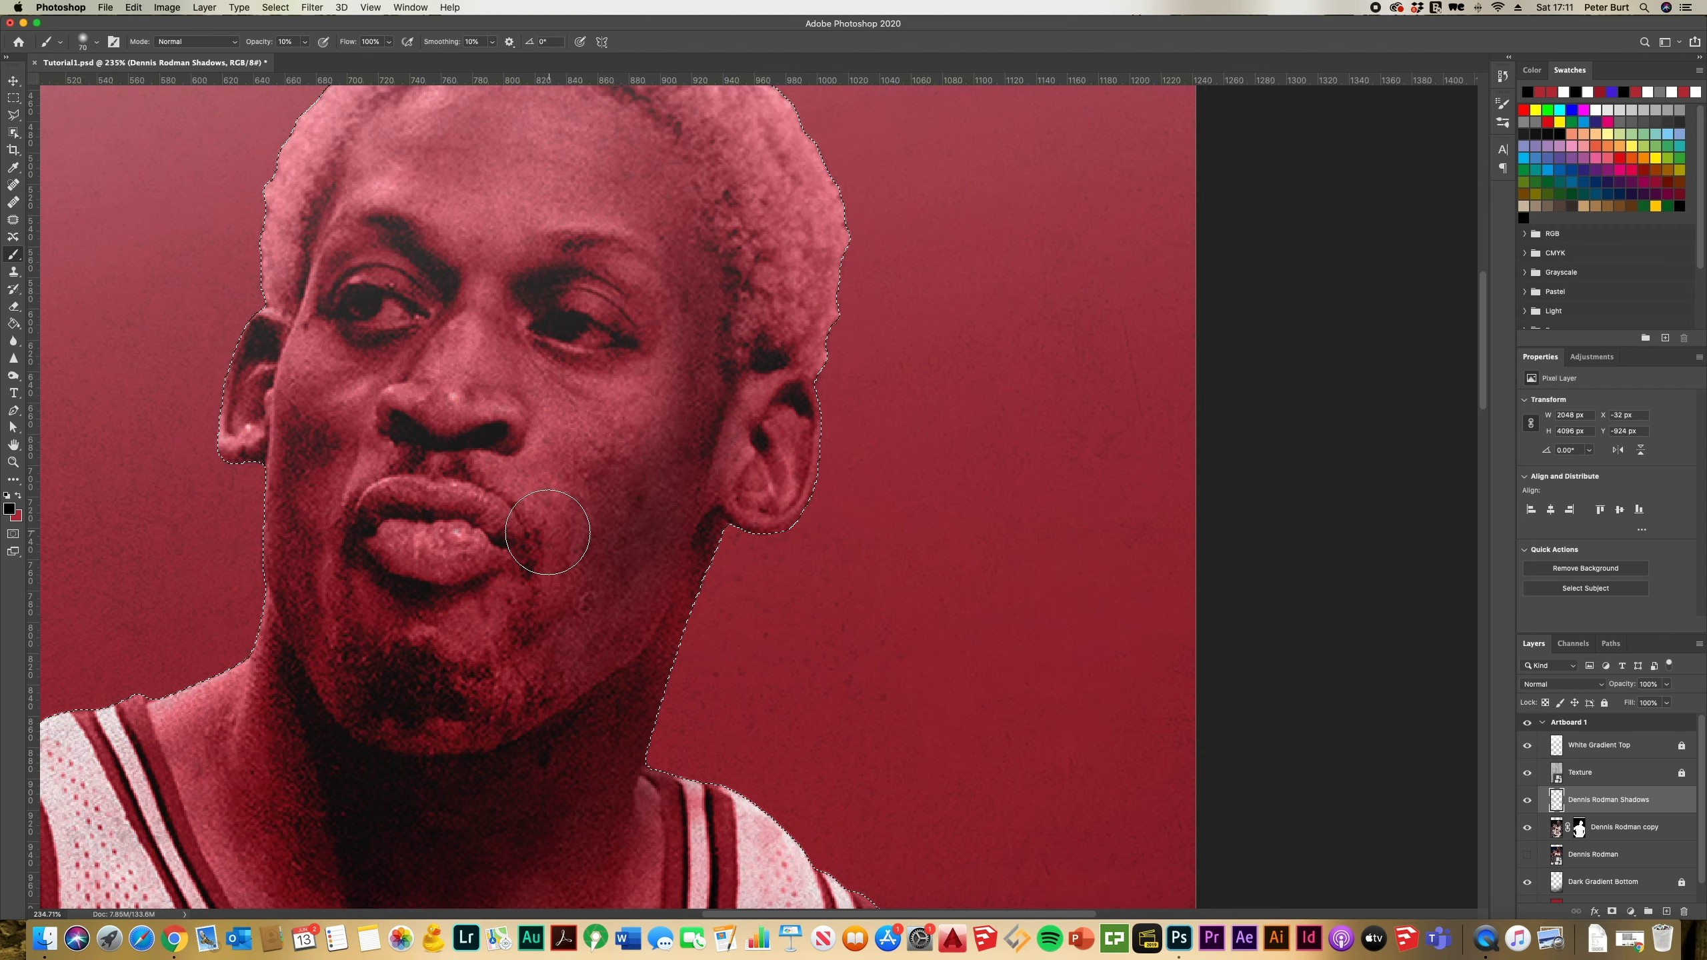
{"action": "key", "text": "super+0"}
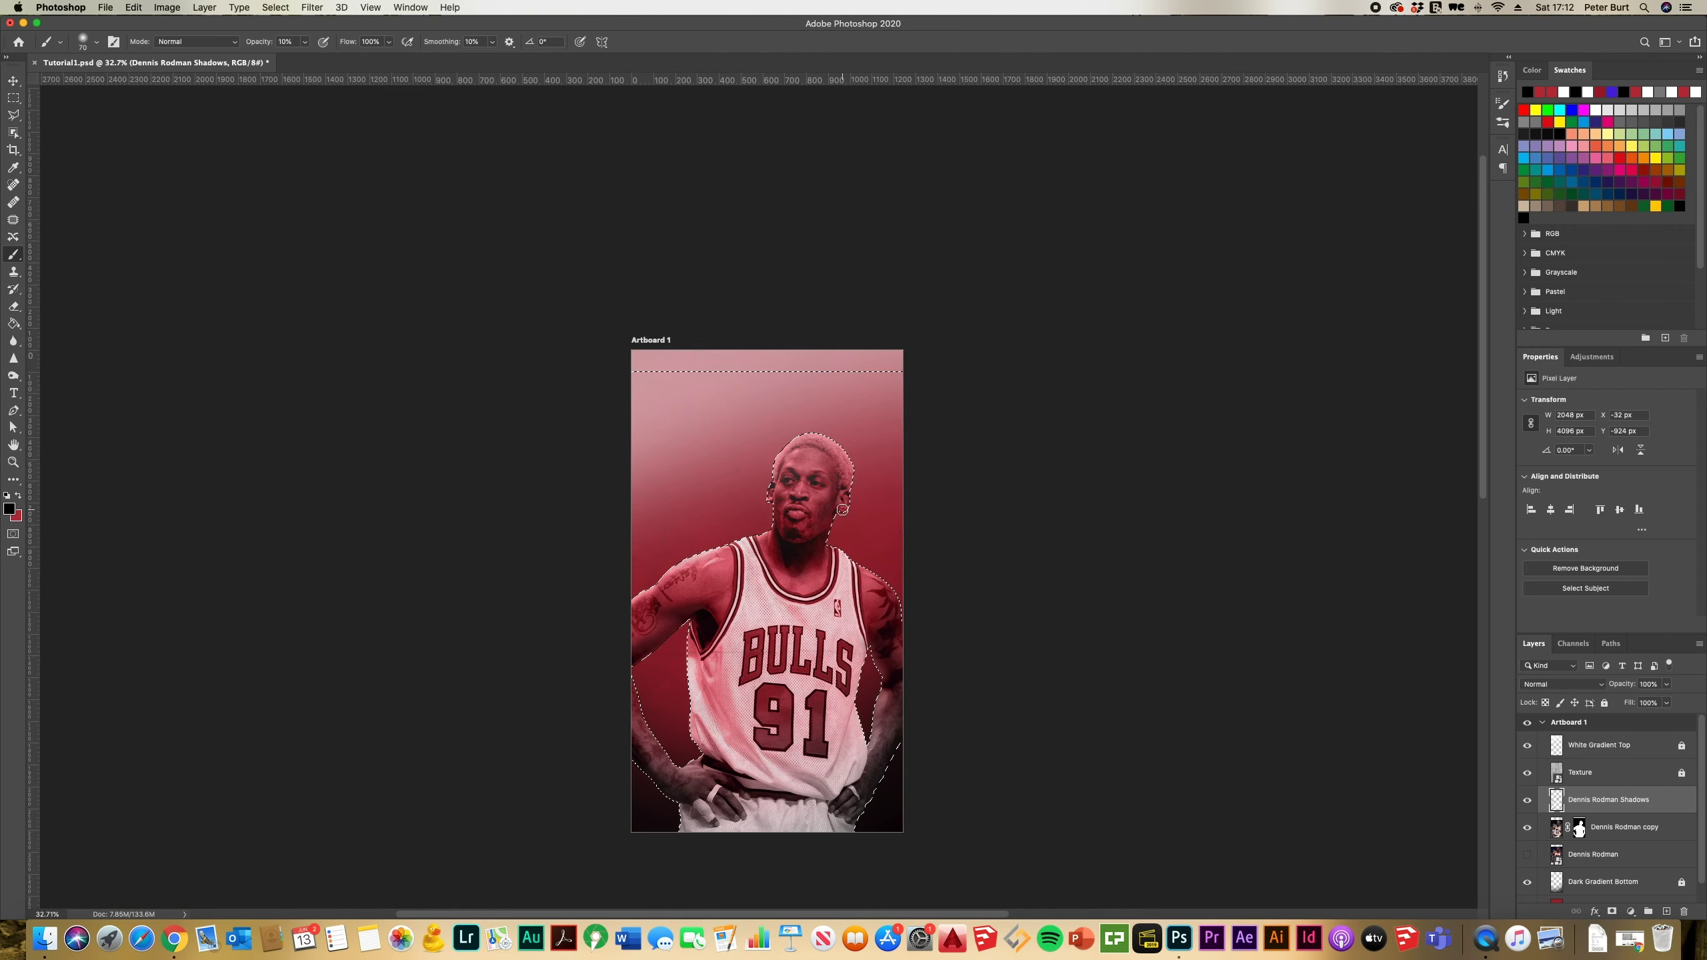
{"action": "scroll", "coordinate": [847, 523], "scroll_direction": "up", "scroll_amount": 5}
{"action": "scroll", "coordinate": [844, 464], "scroll_direction": "up", "scroll_amount": 6}
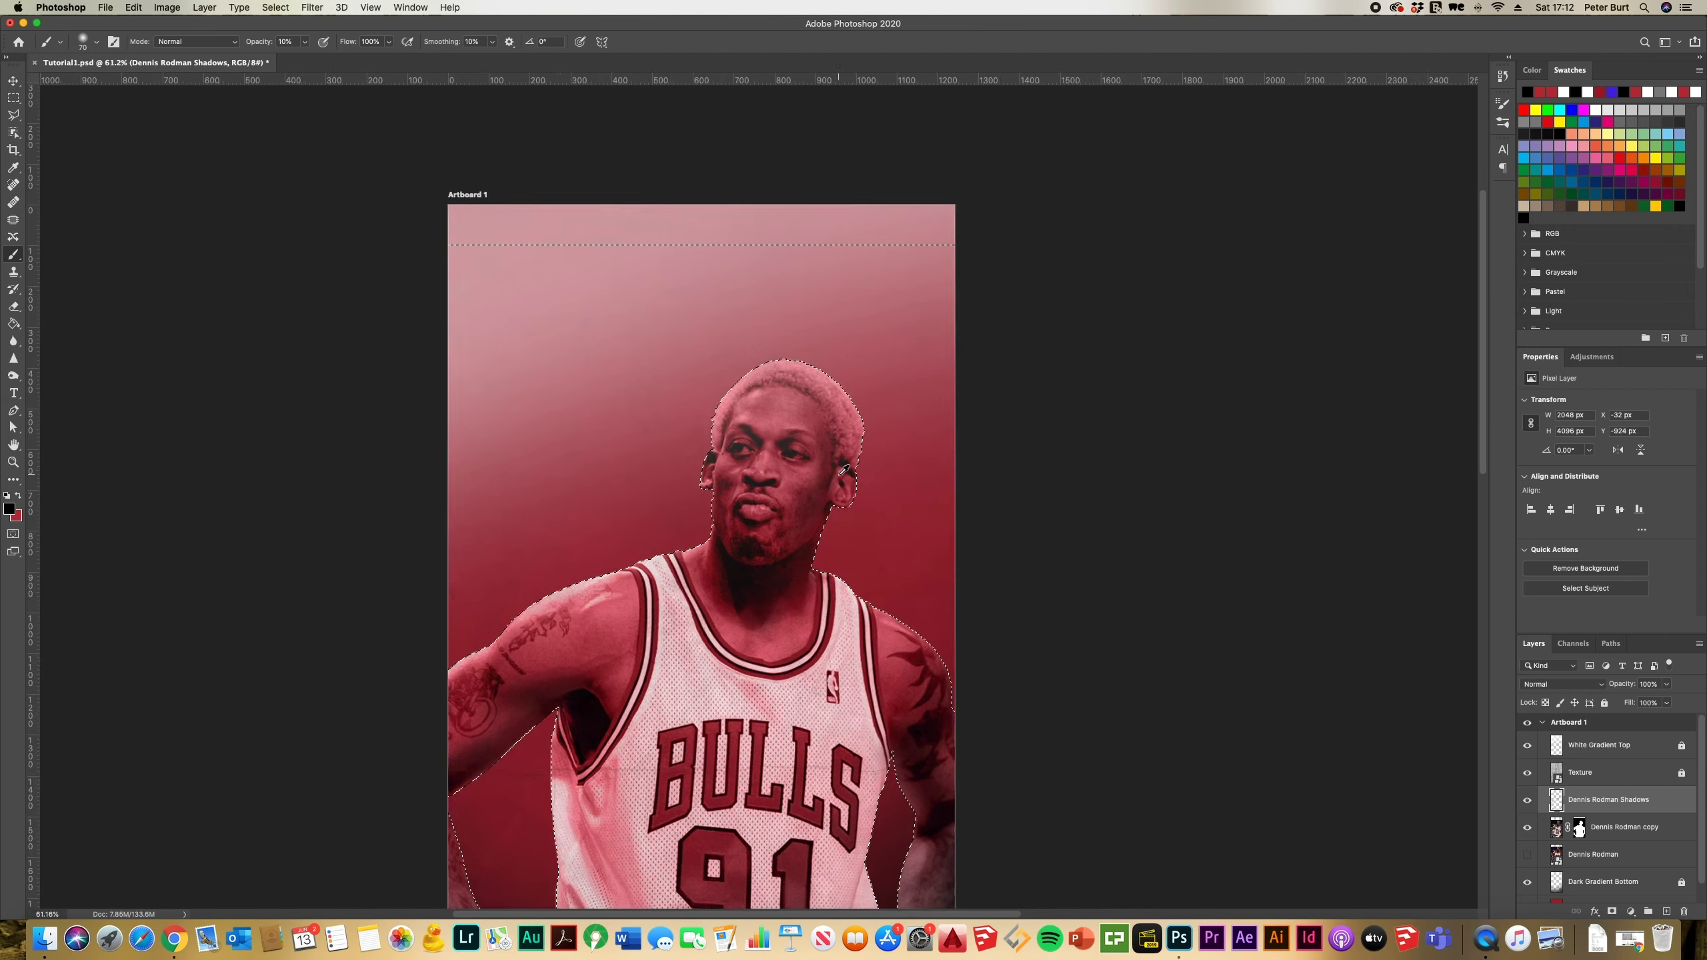
{"action": "scroll", "coordinate": [828, 407], "scroll_direction": "up", "scroll_amount": 1}
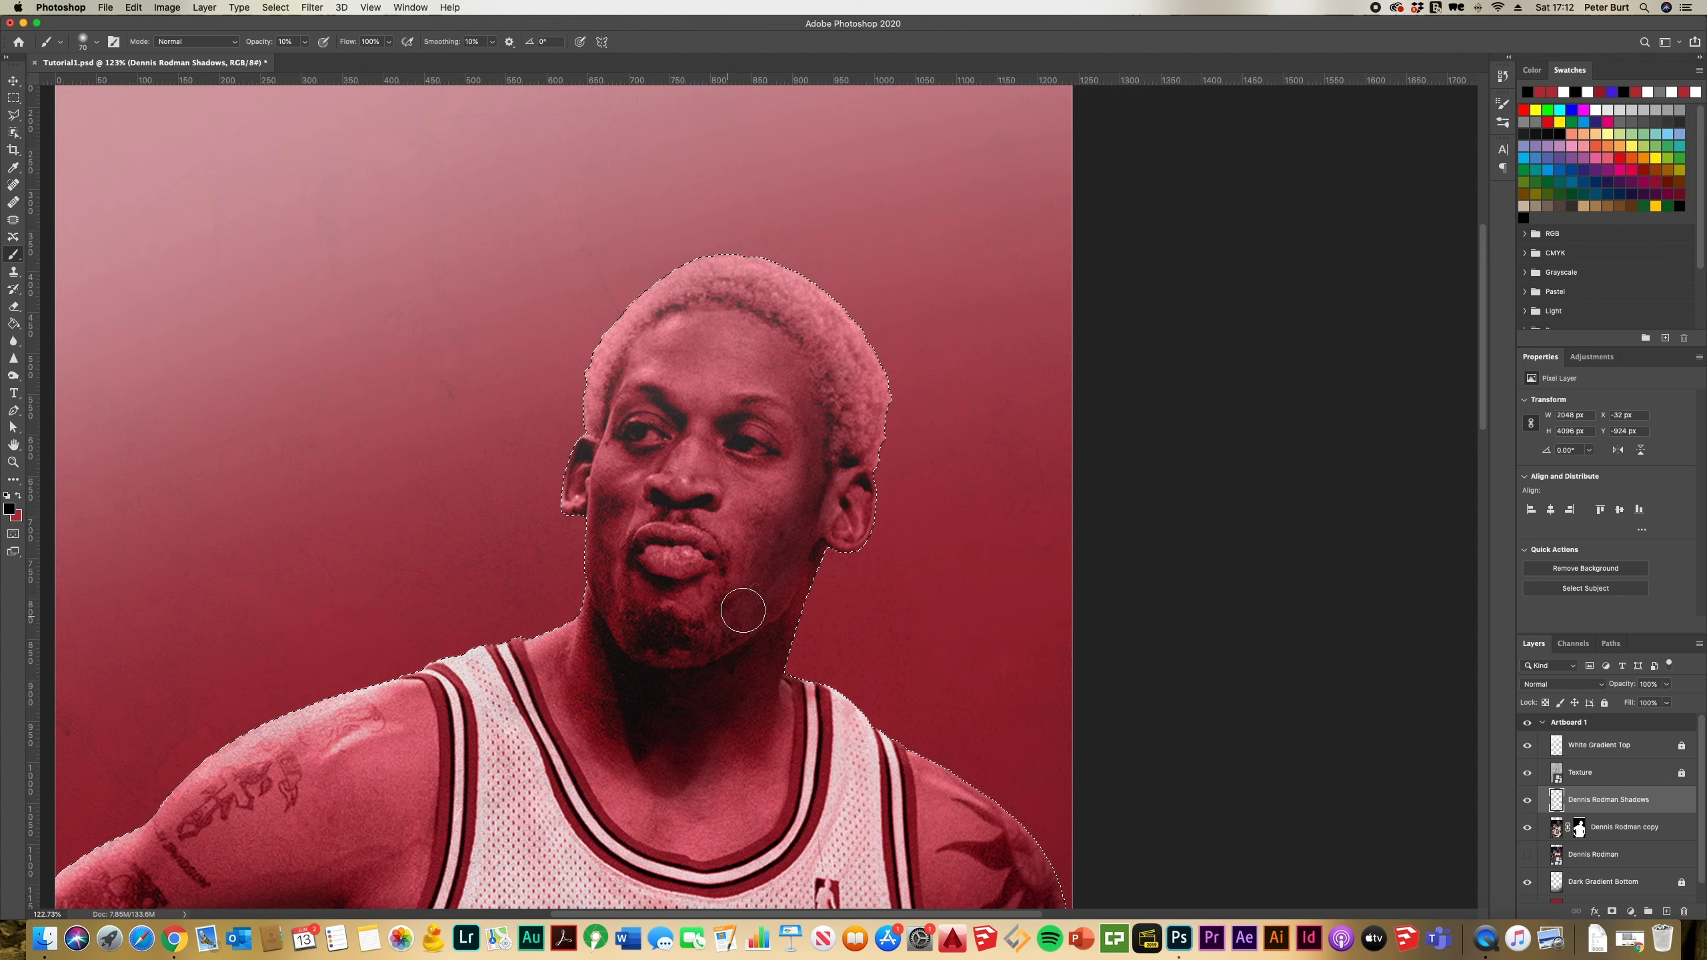
{"action": "scroll", "coordinate": [731, 617], "scroll_direction": "down", "scroll_amount": 10}
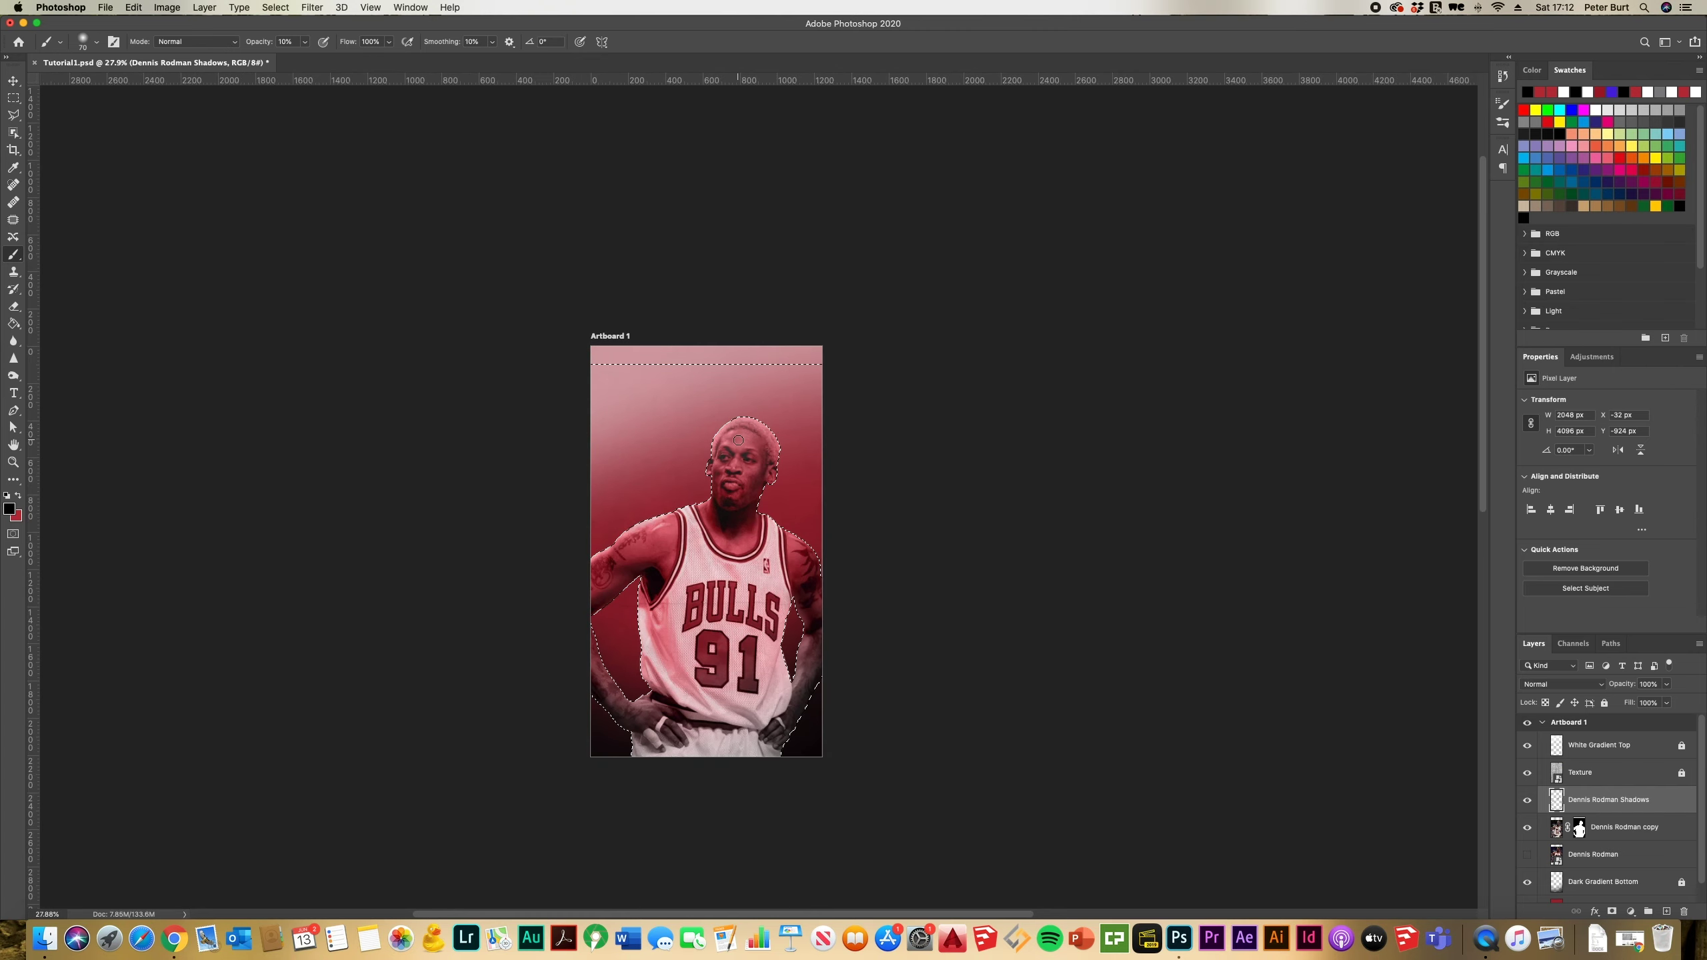
- Enlarge the brush to 100 px and darken the lower edge of the left-hand upper arm from the armpit outwards
{"action": "scroll", "coordinate": [791, 614], "scroll_direction": "up", "scroll_amount": 1}
{"action": "scroll", "coordinate": [782, 673], "scroll_direction": "up", "scroll_amount": 2}
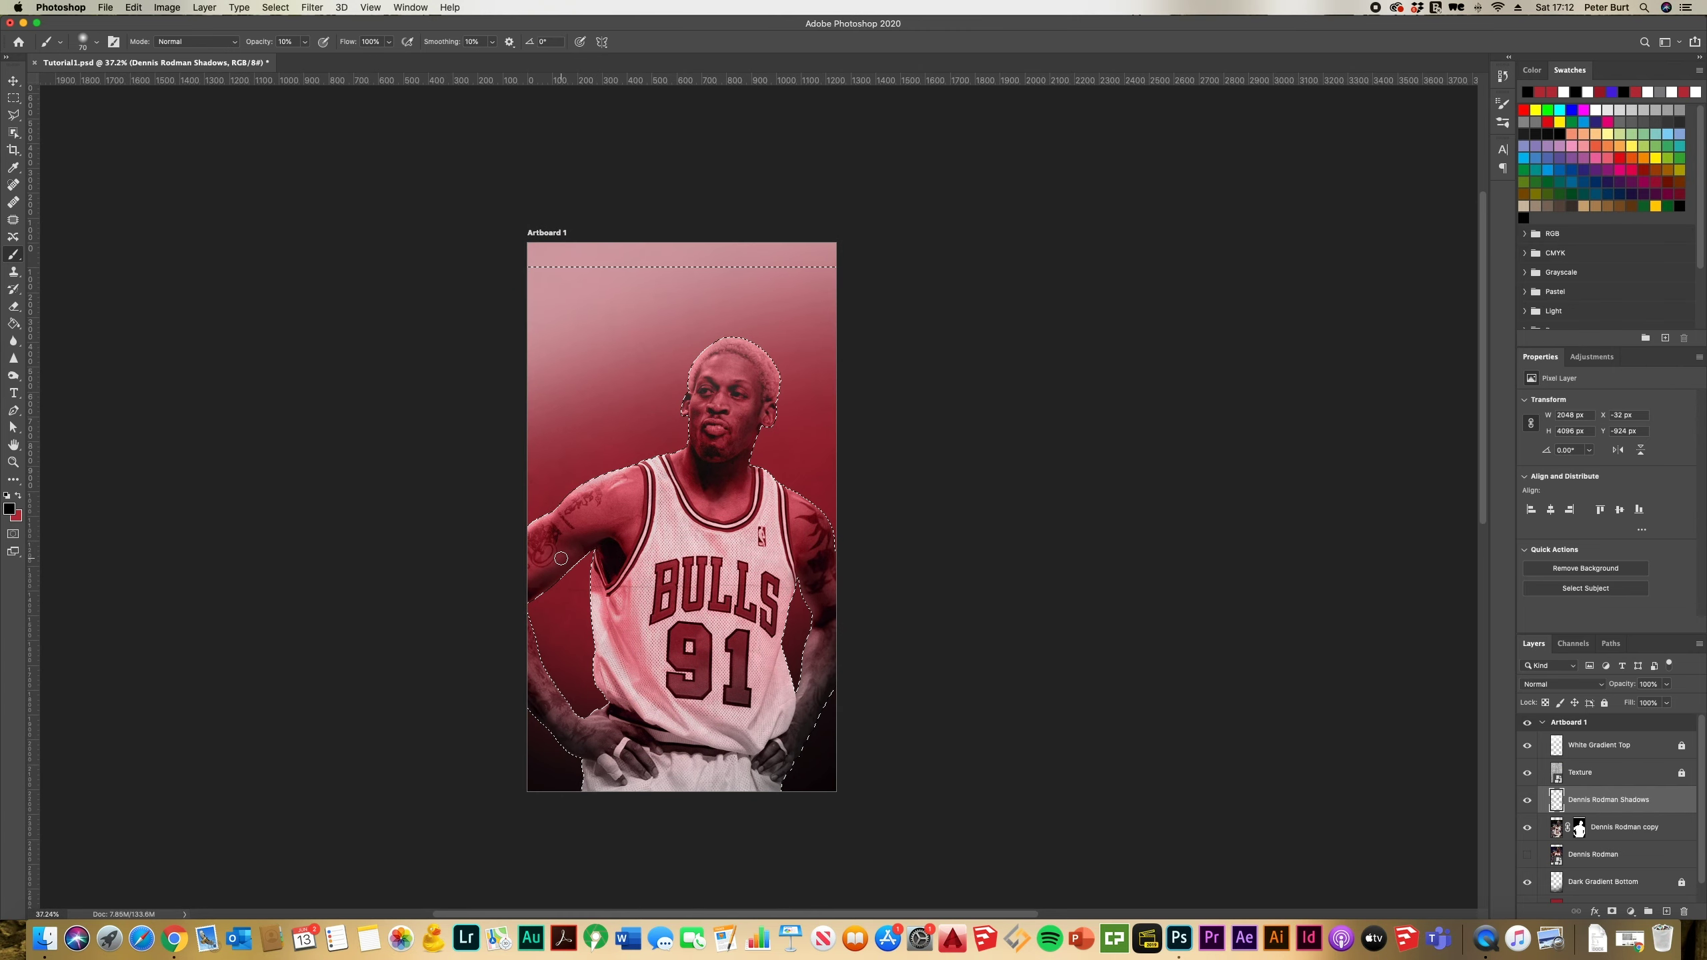
{"action": "scroll", "coordinate": [566, 555], "scroll_direction": "up", "scroll_amount": 6}
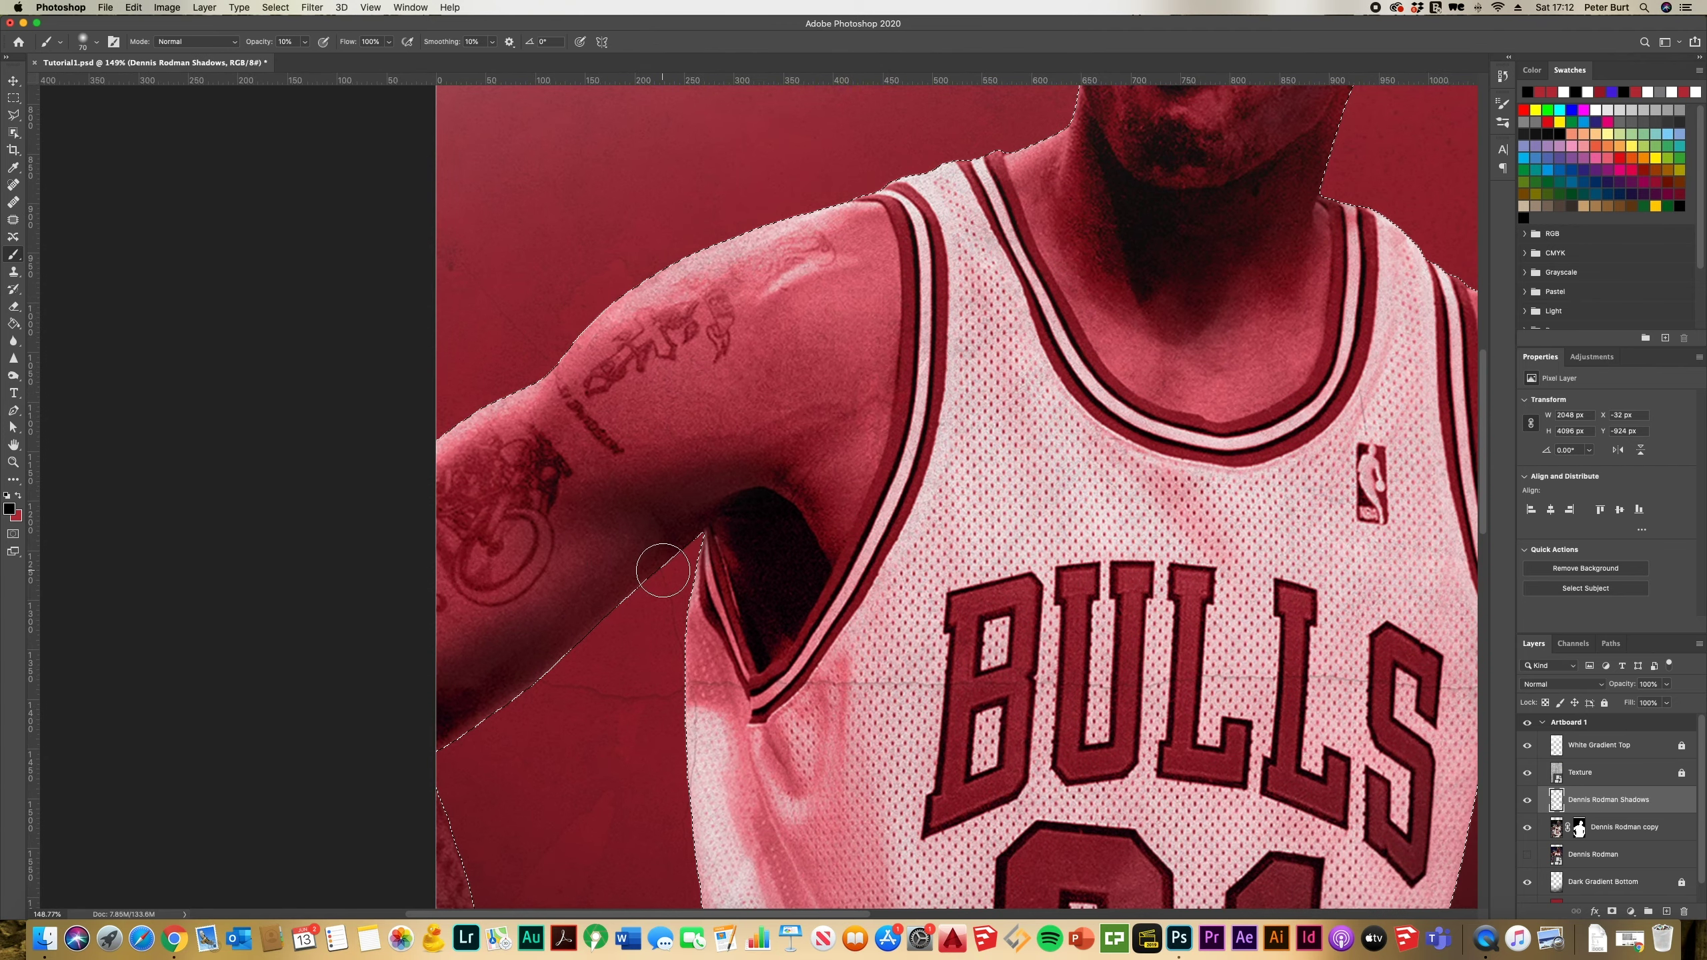
{"action": "key", "text": "bracketright"}
{"action": "key", "text": "bracketright"}
{"action": "key", "text": "bracketright"}
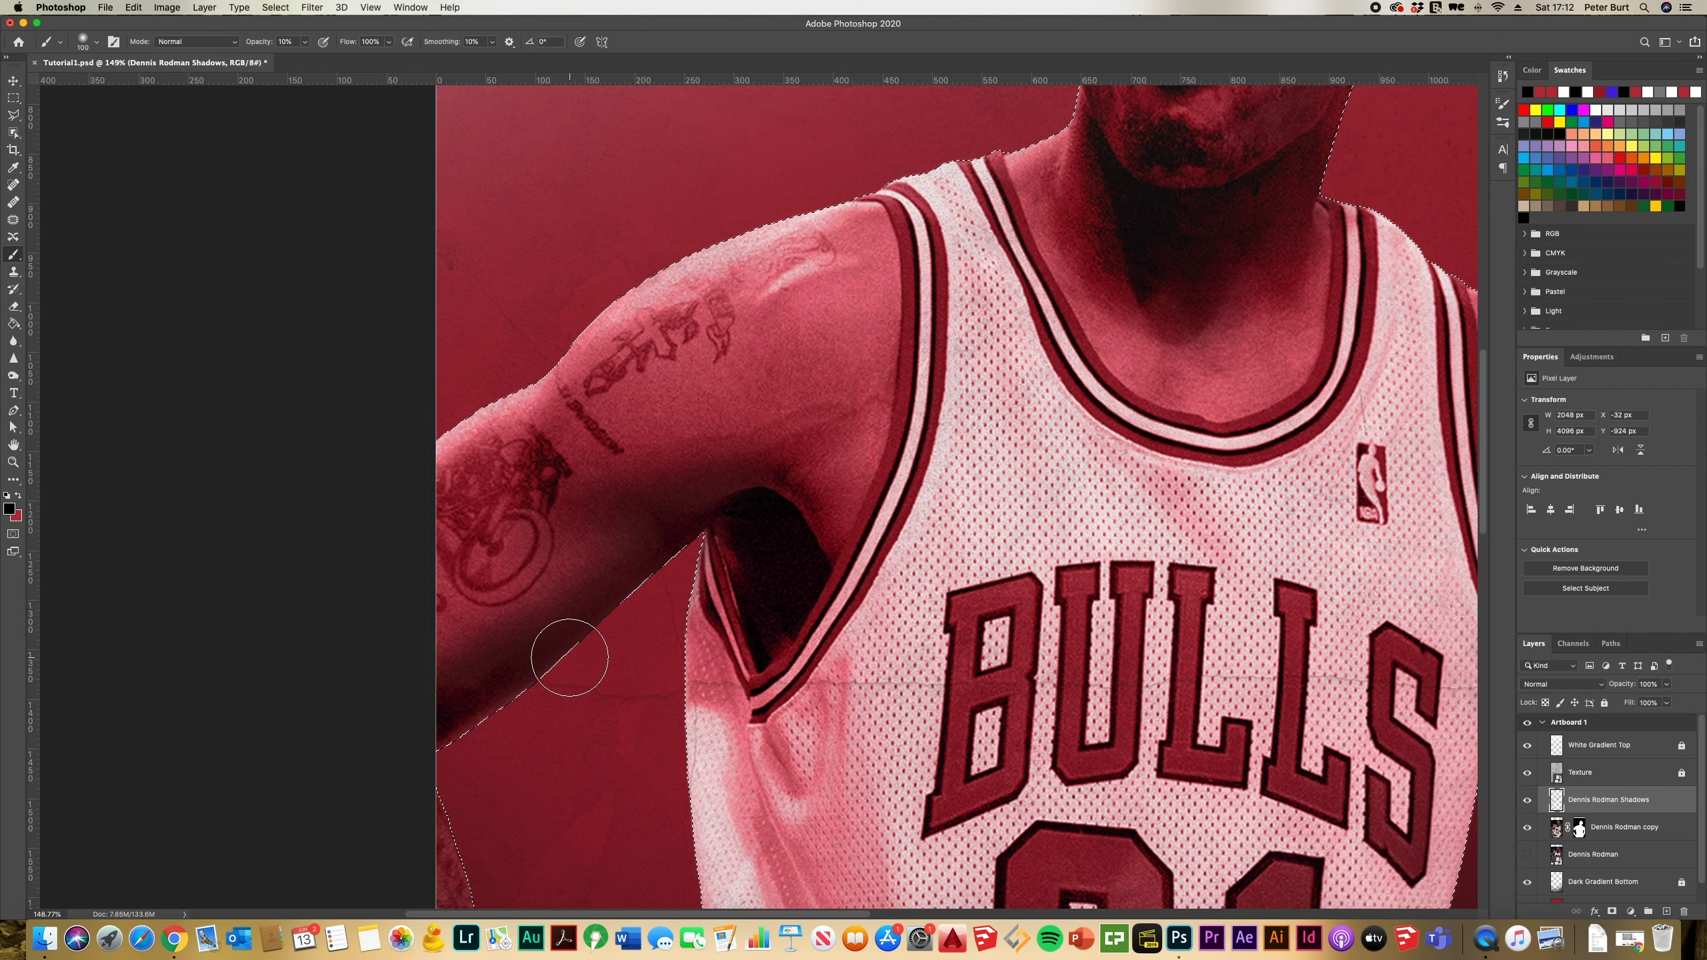
- Deselect the player's outline and switch to the Move tool
{"action": "scroll", "coordinate": [545, 483], "scroll_direction": "down", "scroll_amount": 5}
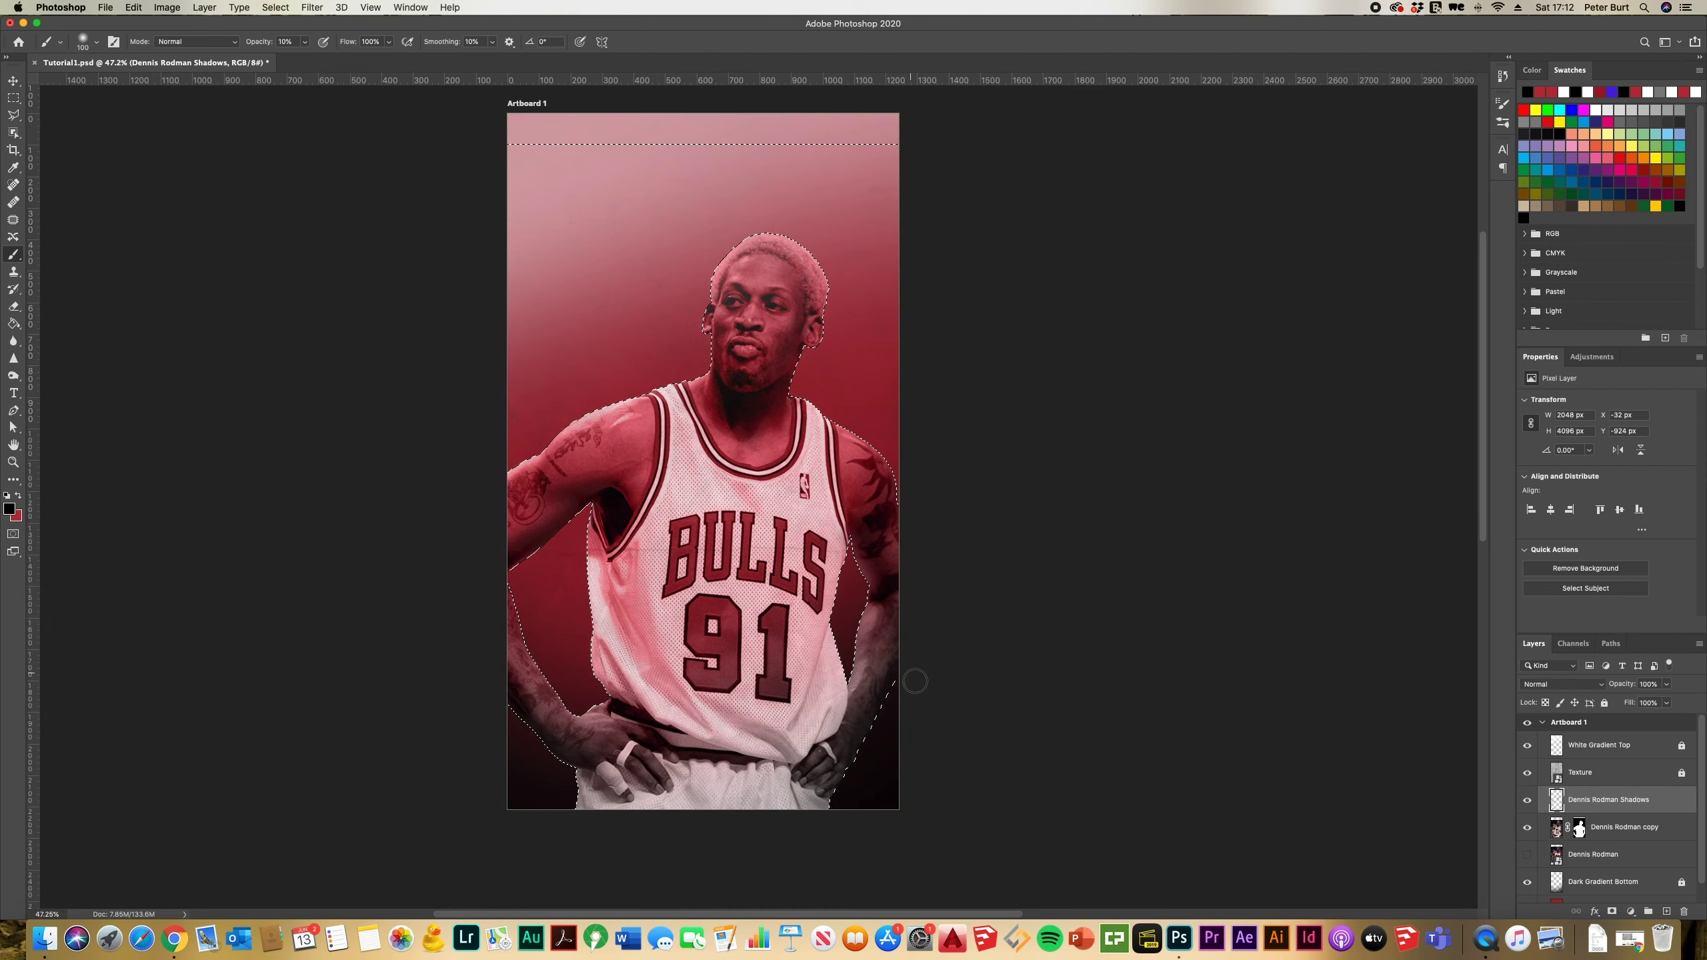
{"action": "scroll", "coordinate": [665, 418], "scroll_direction": "up", "scroll_amount": 2}
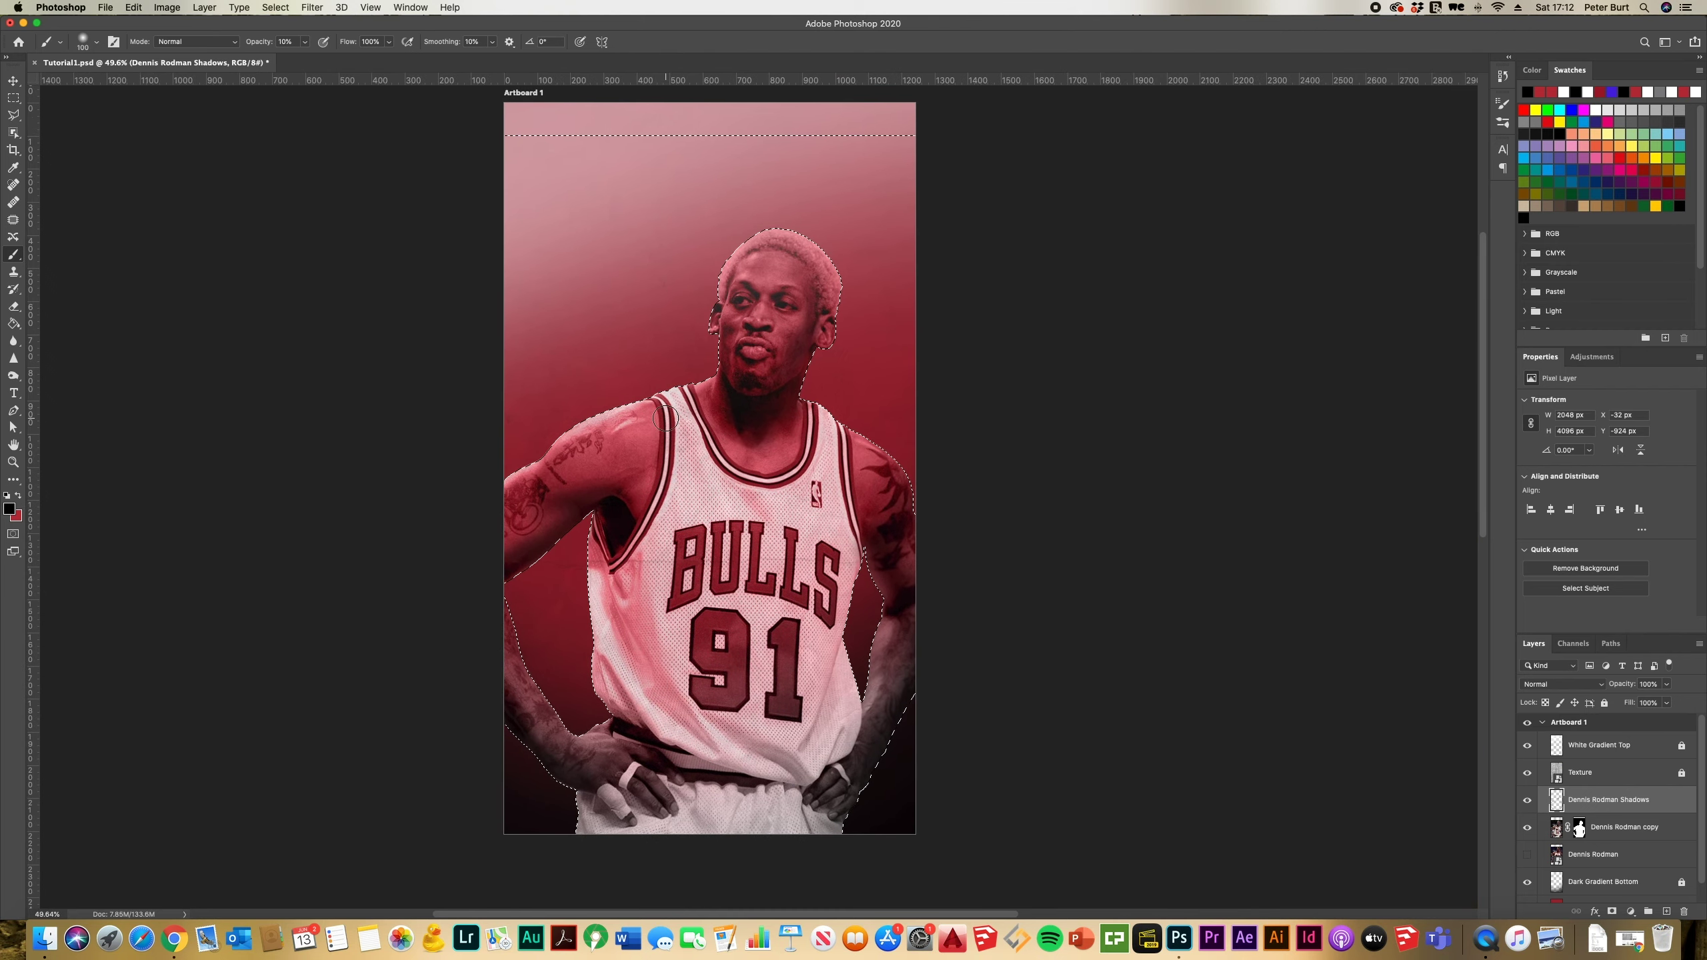
{"action": "key", "text": "super+d"}
{"action": "left_click", "coordinate": [12, 82]}
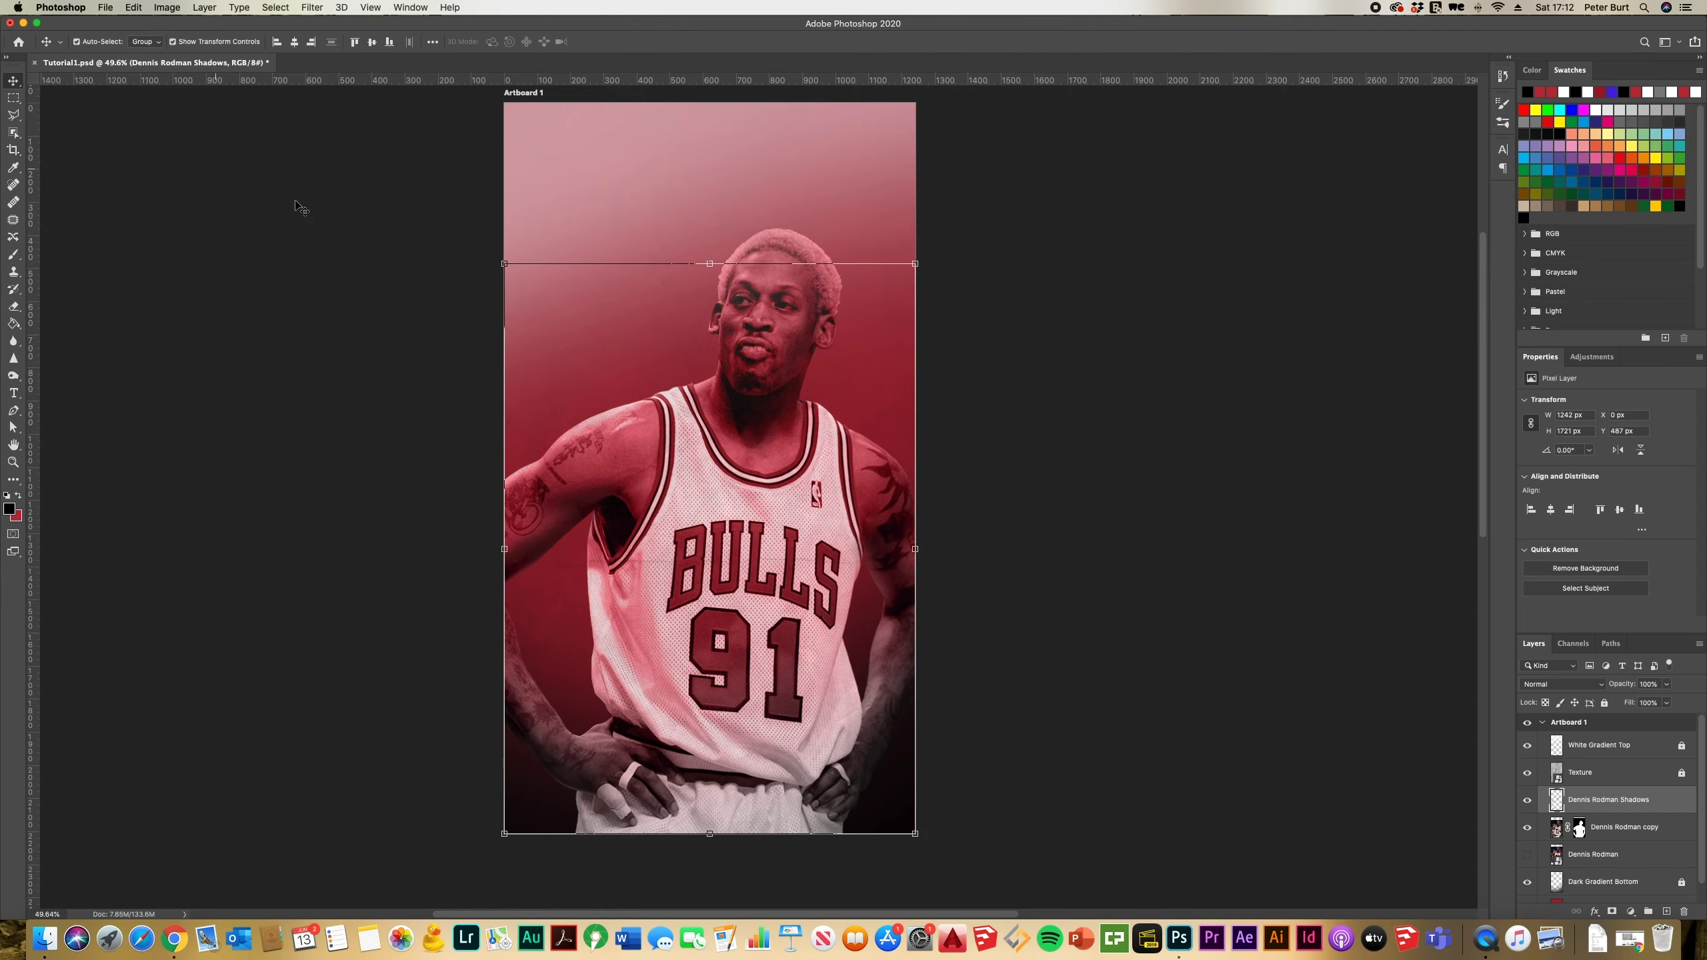
- Deselect the layer and toggle the Dennis Rodman Shadows layer's visibility repeatedly to compare the player with and without shading
{"action": "left_click", "coordinate": [1052, 544]}
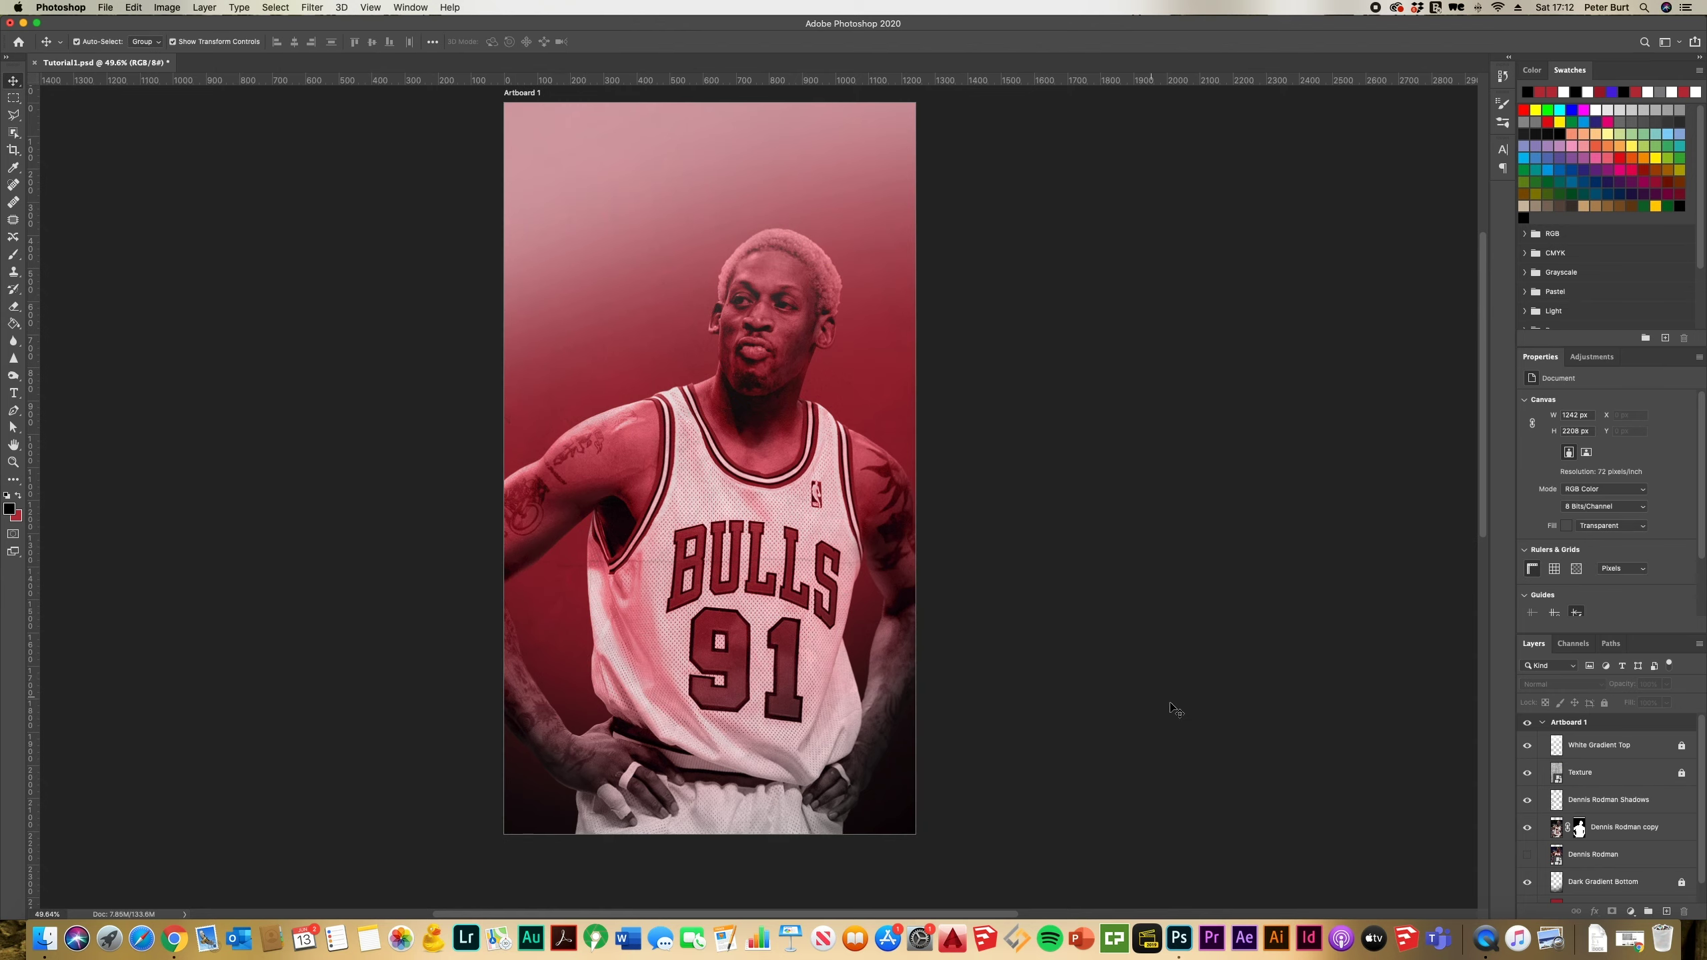
{"action": "left_click", "coordinate": [1527, 800]}
{"action": "left_click", "coordinate": [1526, 800]}
{"action": "left_click", "coordinate": [1527, 800]}
{"action": "left_click", "coordinate": [1526, 800]}
{"action": "scroll", "coordinate": [851, 582], "scroll_direction": "down", "scroll_amount": 1}
{"action": "scroll", "coordinate": [592, 159], "scroll_direction": "up", "scroll_amount": 1}
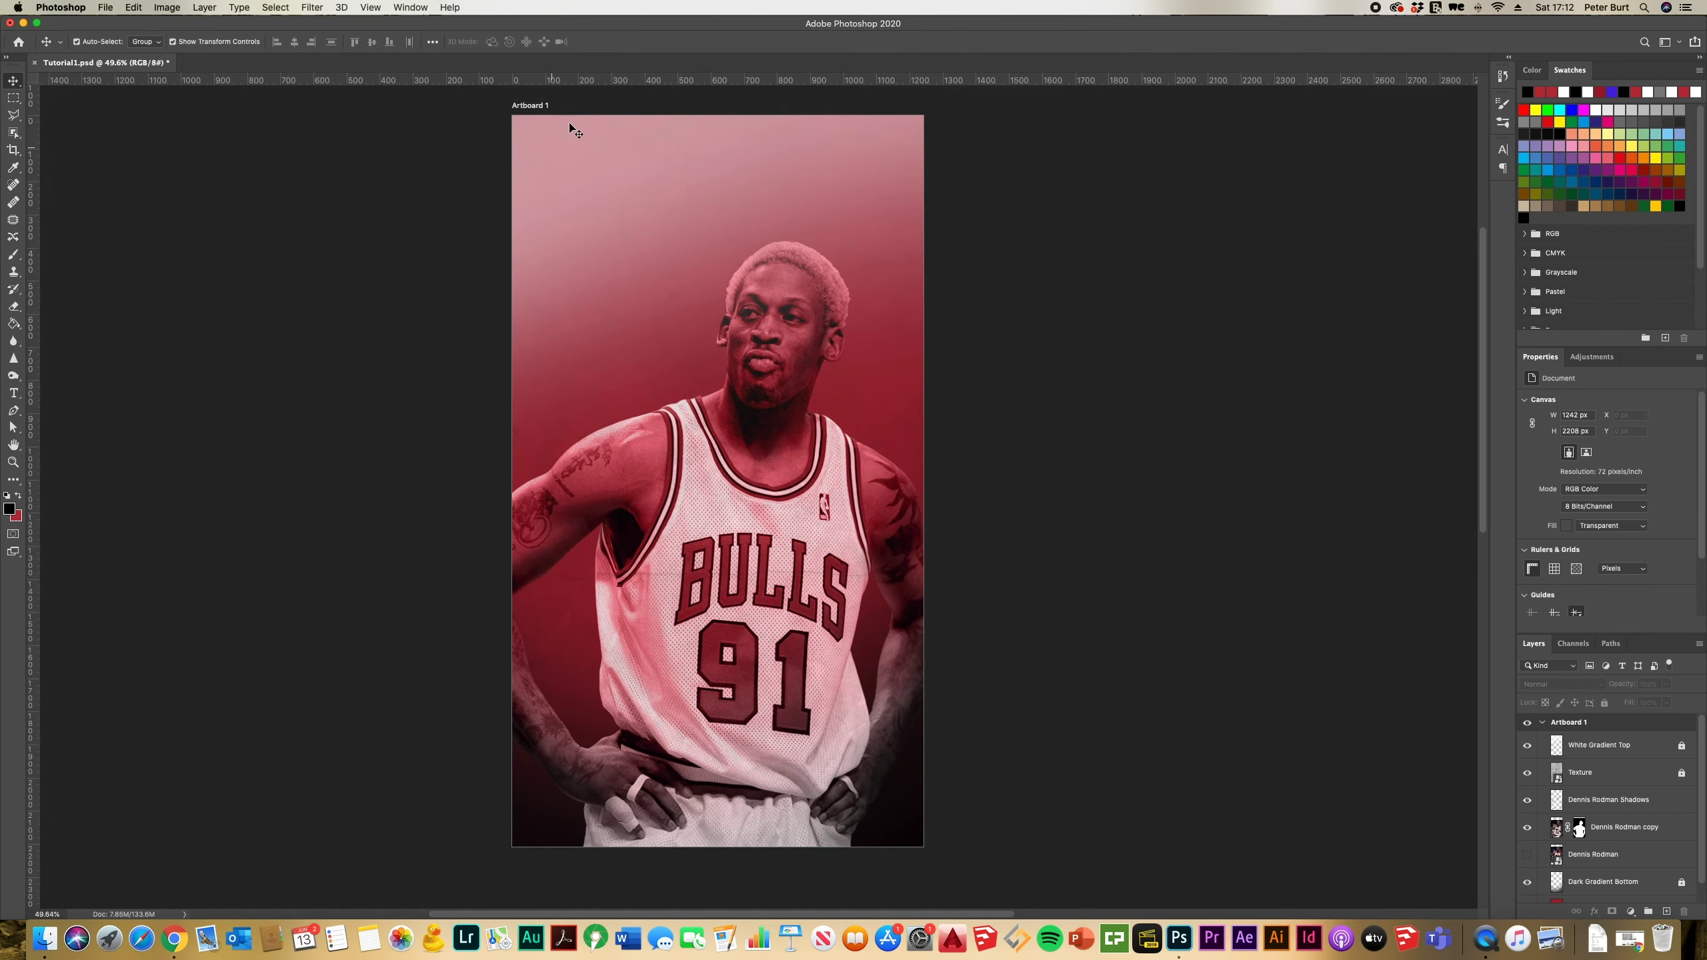
{"action": "left_click", "coordinate": [1527, 800]}
{"action": "left_click", "coordinate": [1526, 800]}
{"action": "left_click", "coordinate": [1526, 801]}
{"action": "left_click", "coordinate": [1526, 801]}
- Unlock the Dark Gradient Bottom layer and activate the Brush tool for painting on it
{"action": "scroll", "coordinate": [511, 820], "scroll_direction": "up", "scroll_amount": 3}
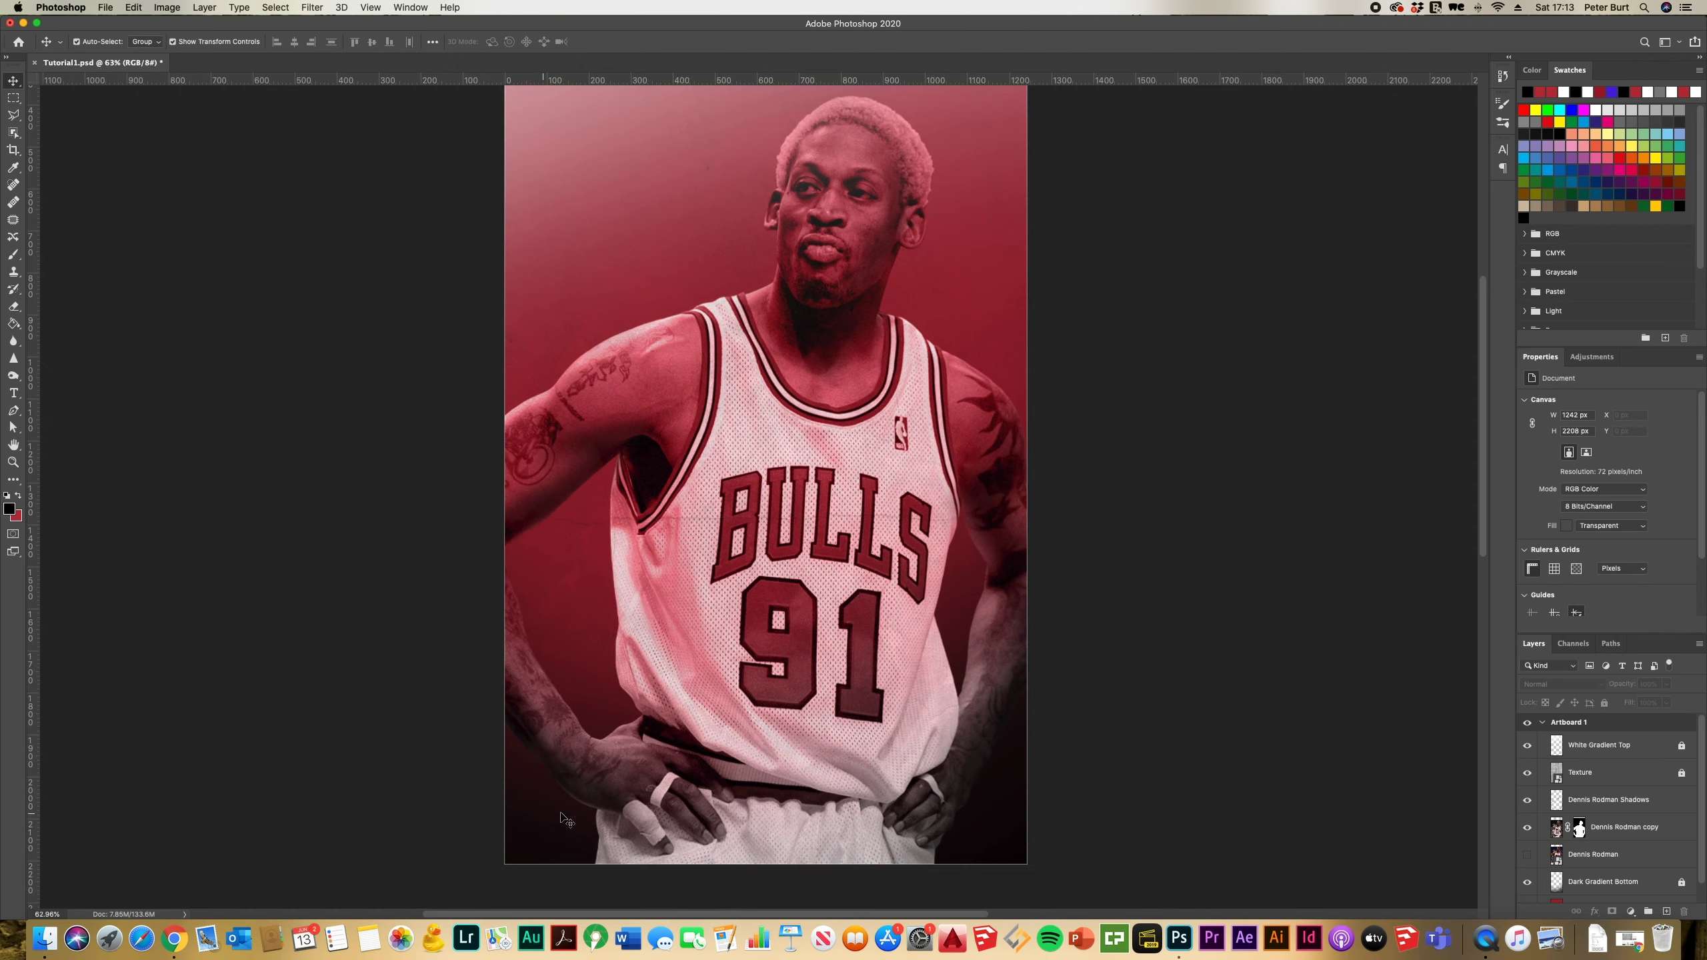
{"action": "scroll", "coordinate": [1606, 861], "scroll_direction": "down", "scroll_amount": 1}
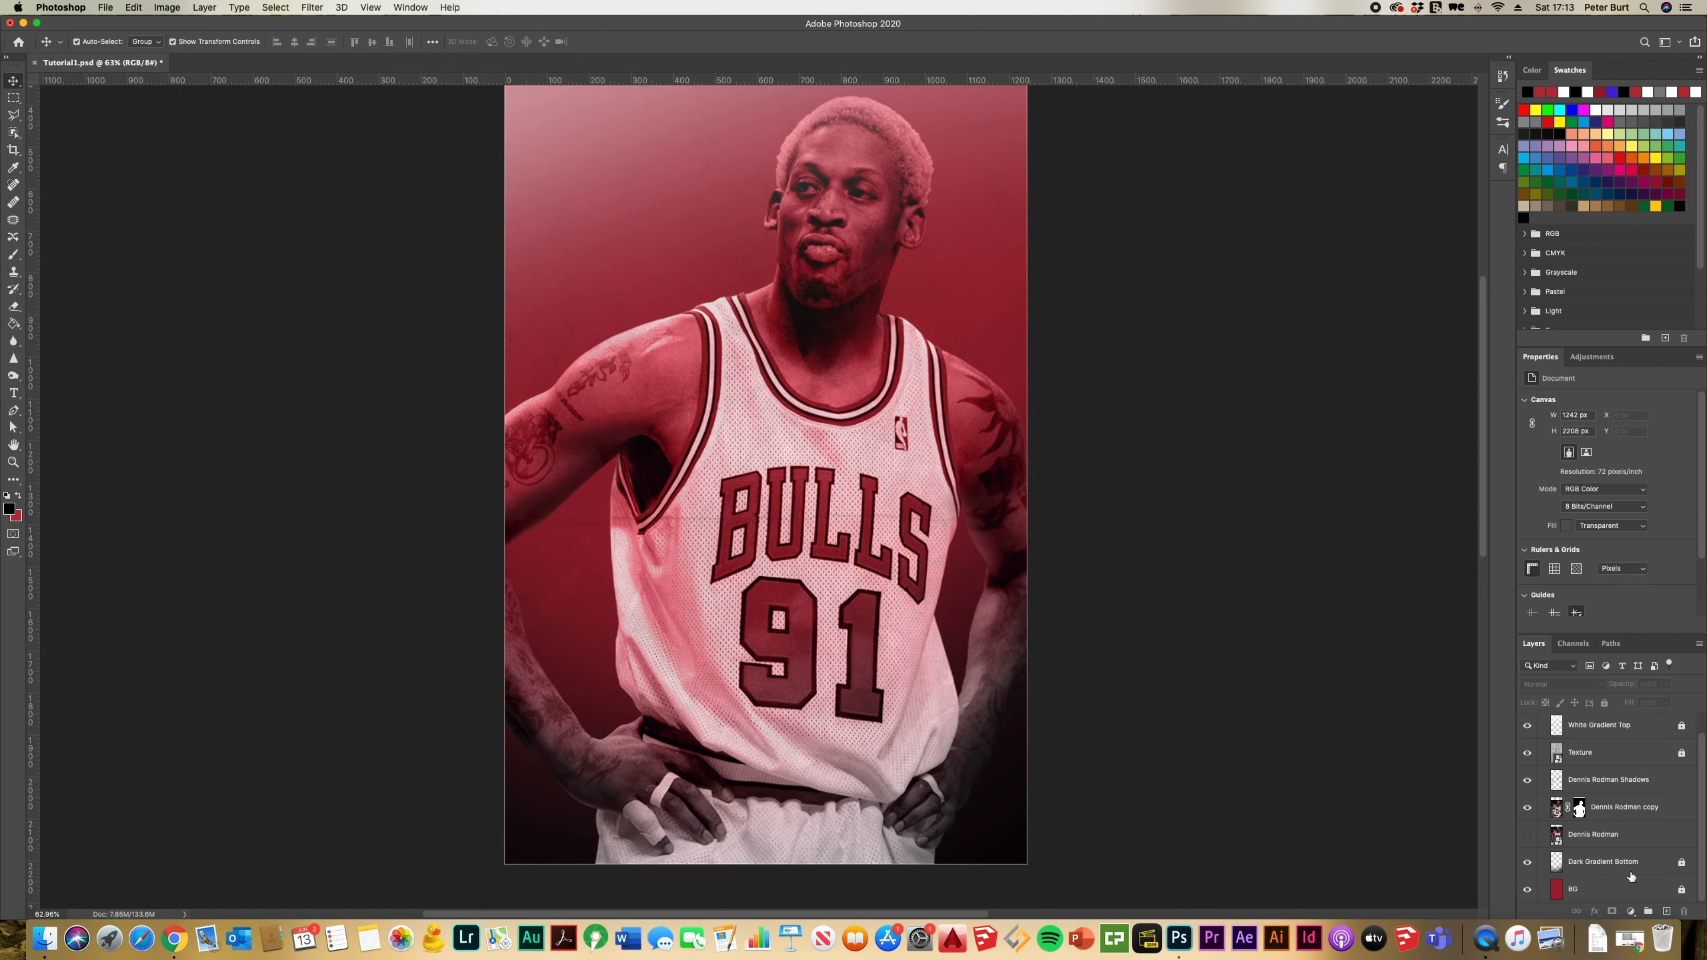
{"action": "left_click", "coordinate": [1639, 867]}
{"action": "left_click", "coordinate": [1685, 865]}
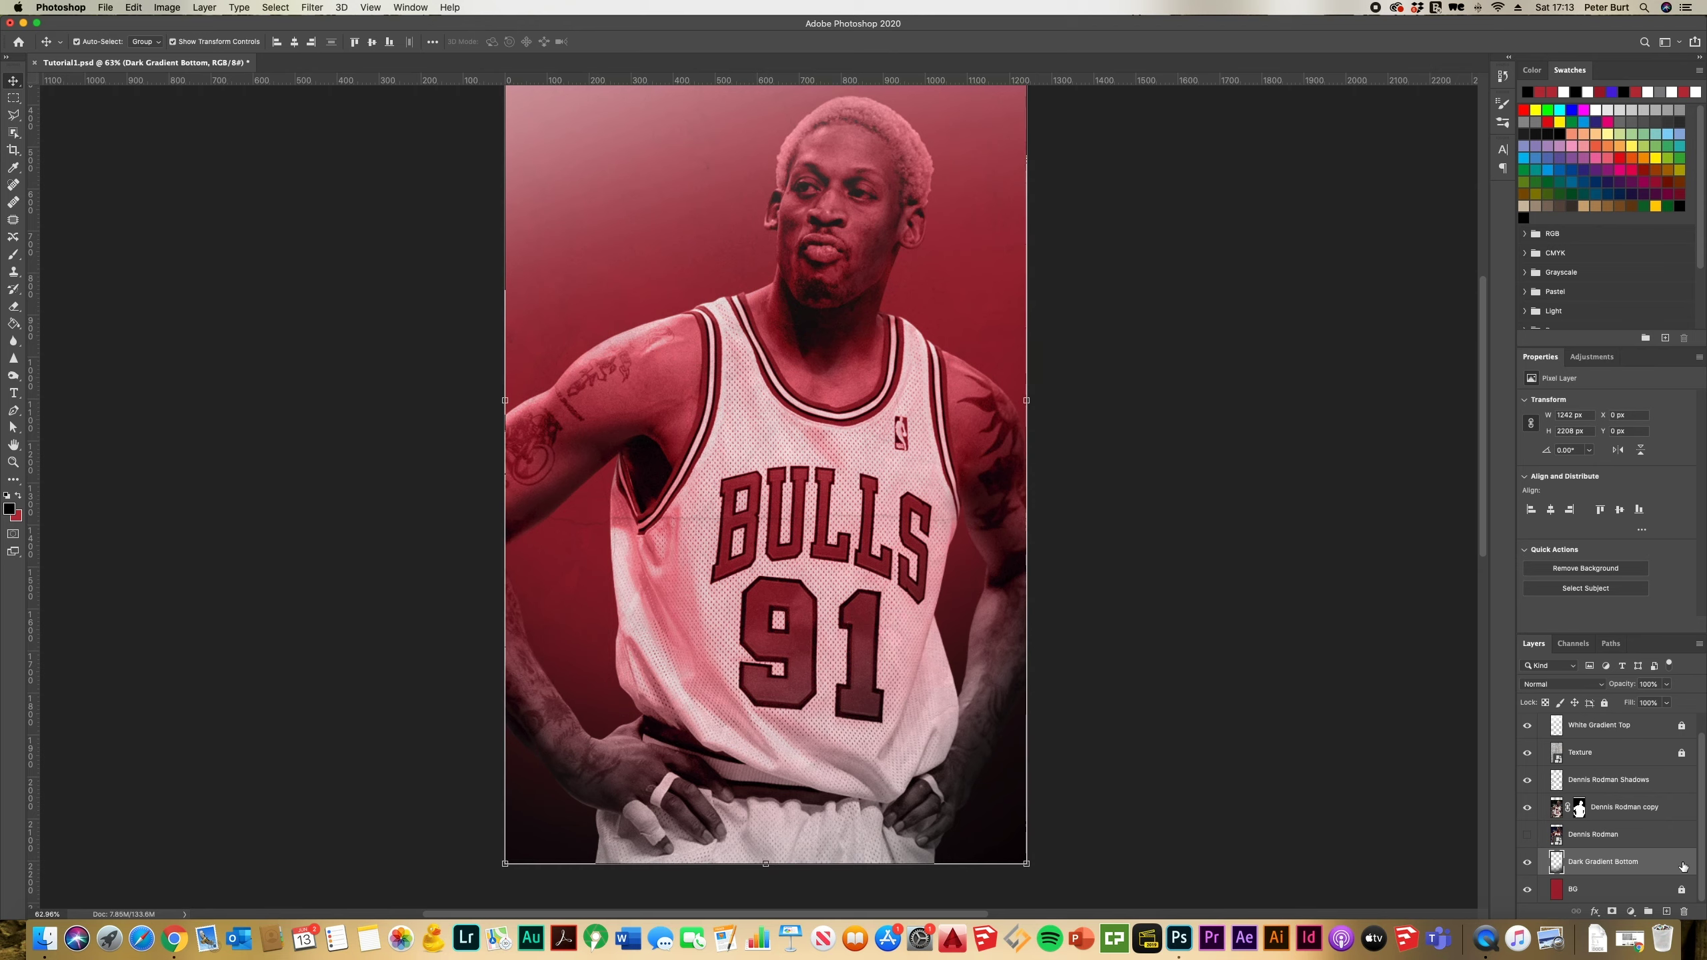
{"action": "left_click", "coordinate": [13, 255]}
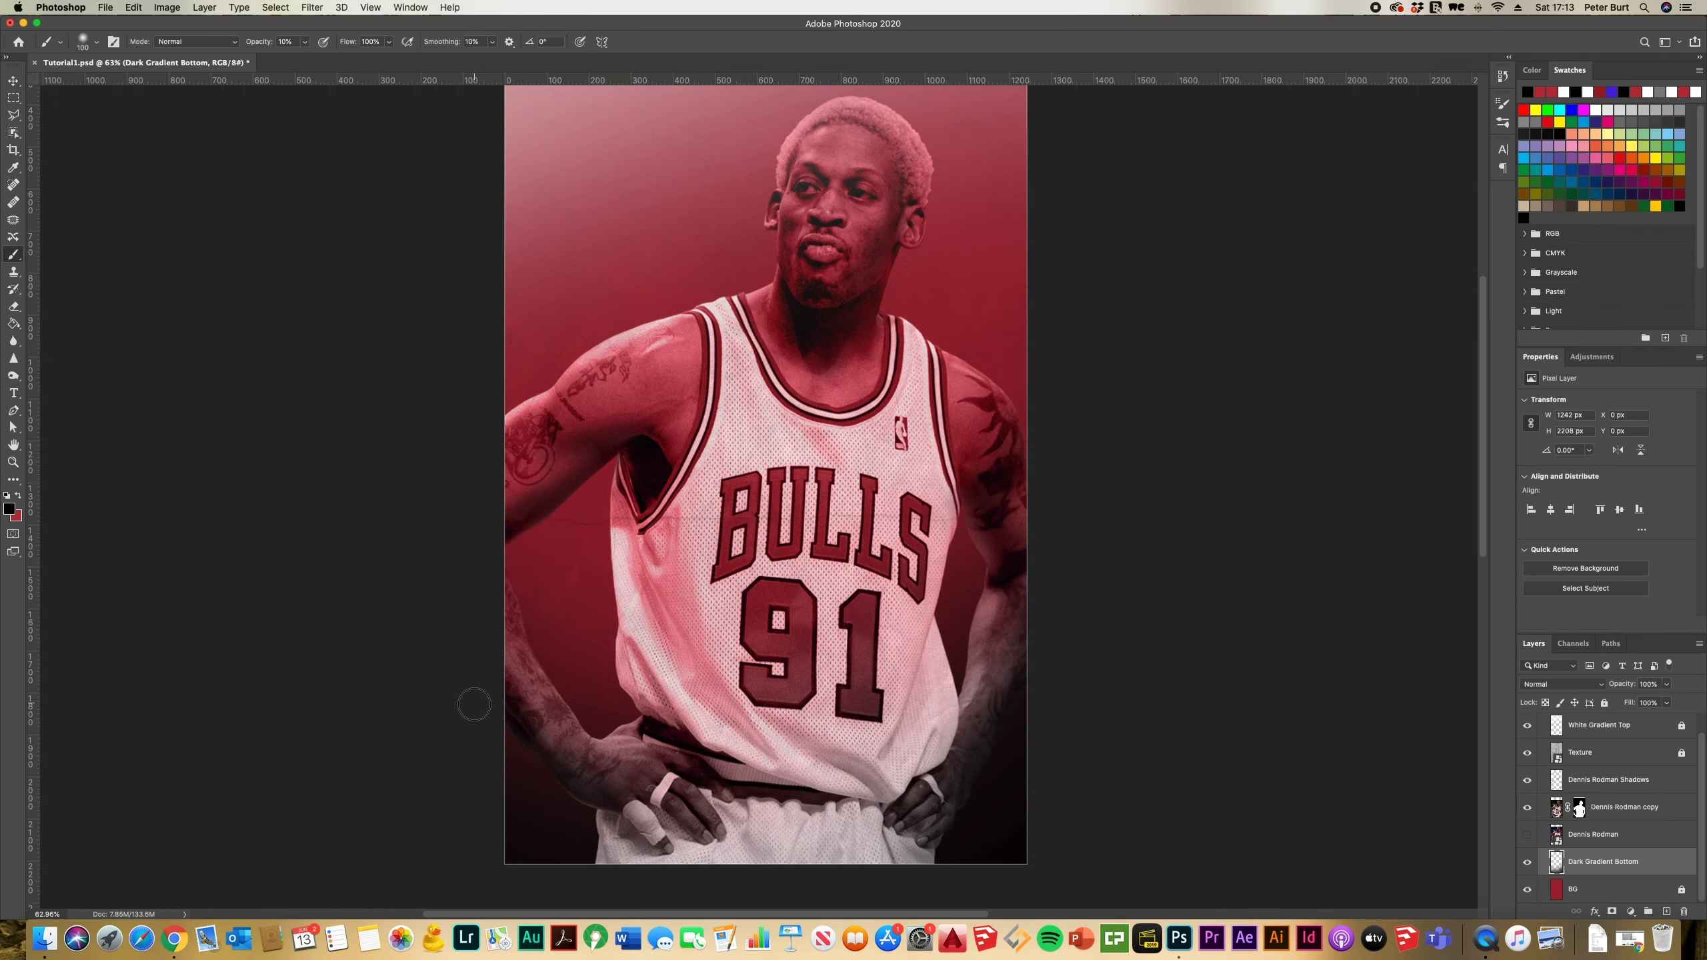
- Enlarge the brush and darken the lower left-hand background corner around the forearm with soft black strokes
{"action": "scroll", "coordinate": [472, 701], "scroll_direction": "down", "scroll_amount": 3}
{"action": "scroll", "coordinate": [550, 781], "scroll_direction": "up", "scroll_amount": 2}
{"action": "scroll", "coordinate": [550, 782], "scroll_direction": "up", "scroll_amount": 2}
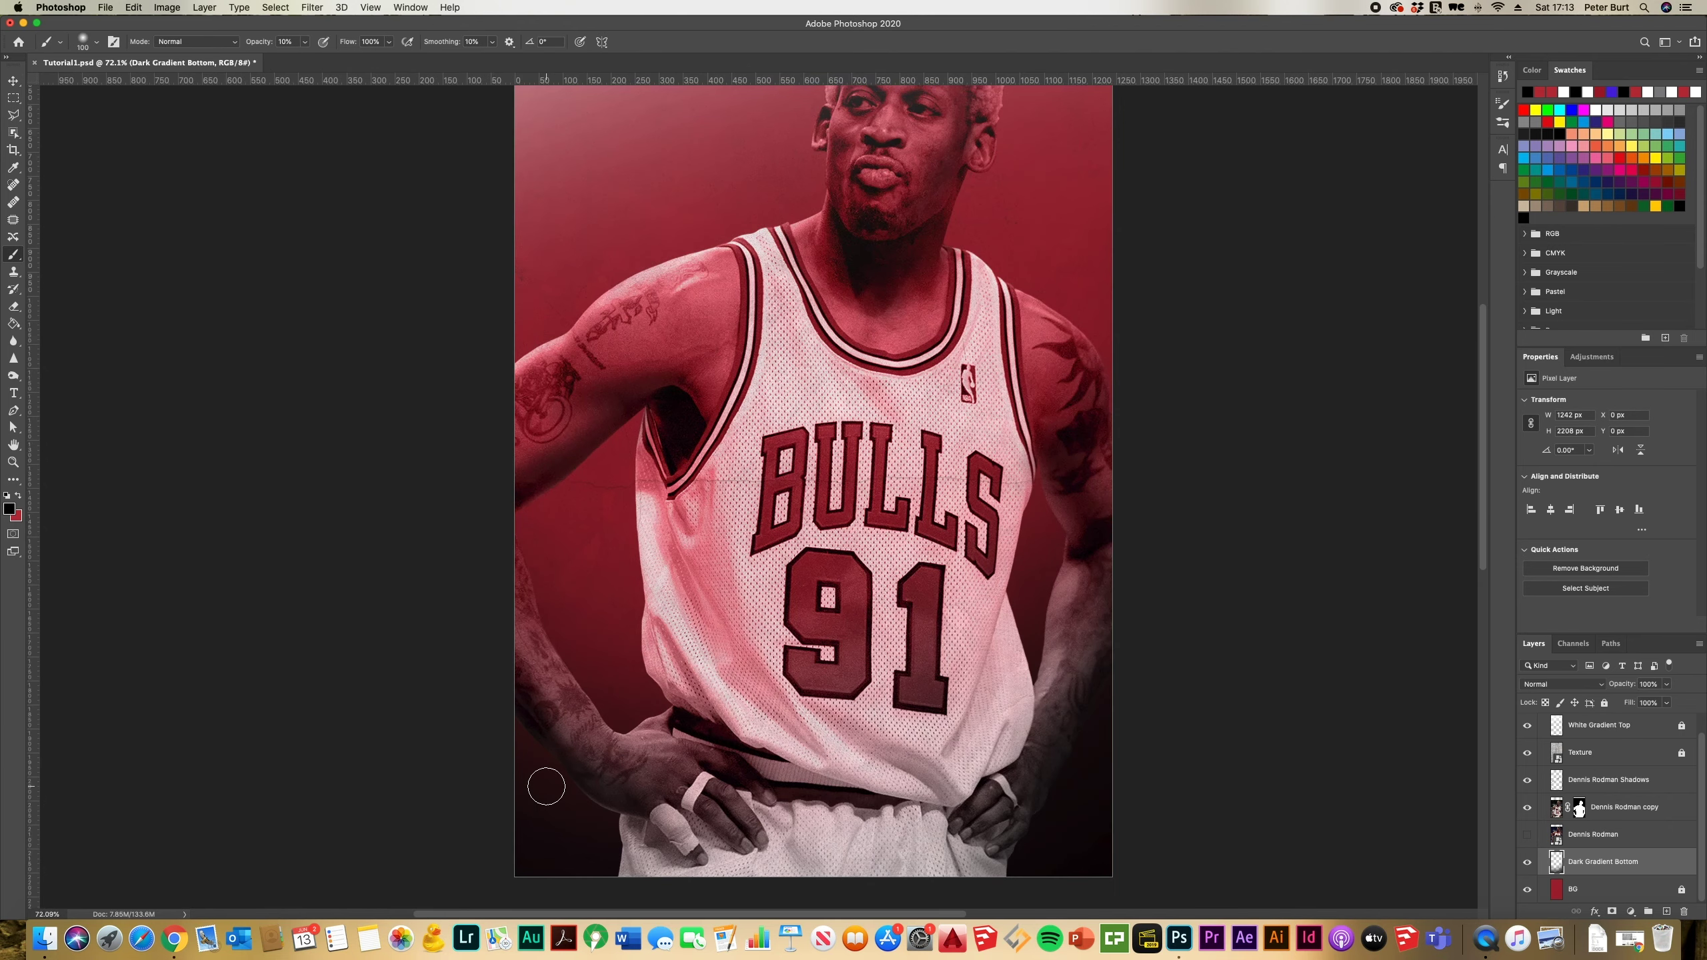
{"action": "key", "text": "bracketright"}
{"action": "key", "text": "bracketright"}
{"action": "key", "text": "bracketright"}
{"action": "key", "text": "bracketright"}
{"action": "key", "text": "bracketright"}
{"action": "key", "text": "bracketright"}
{"action": "left_click_drag", "start_coordinate": [523, 729], "coordinate": [564, 800]}
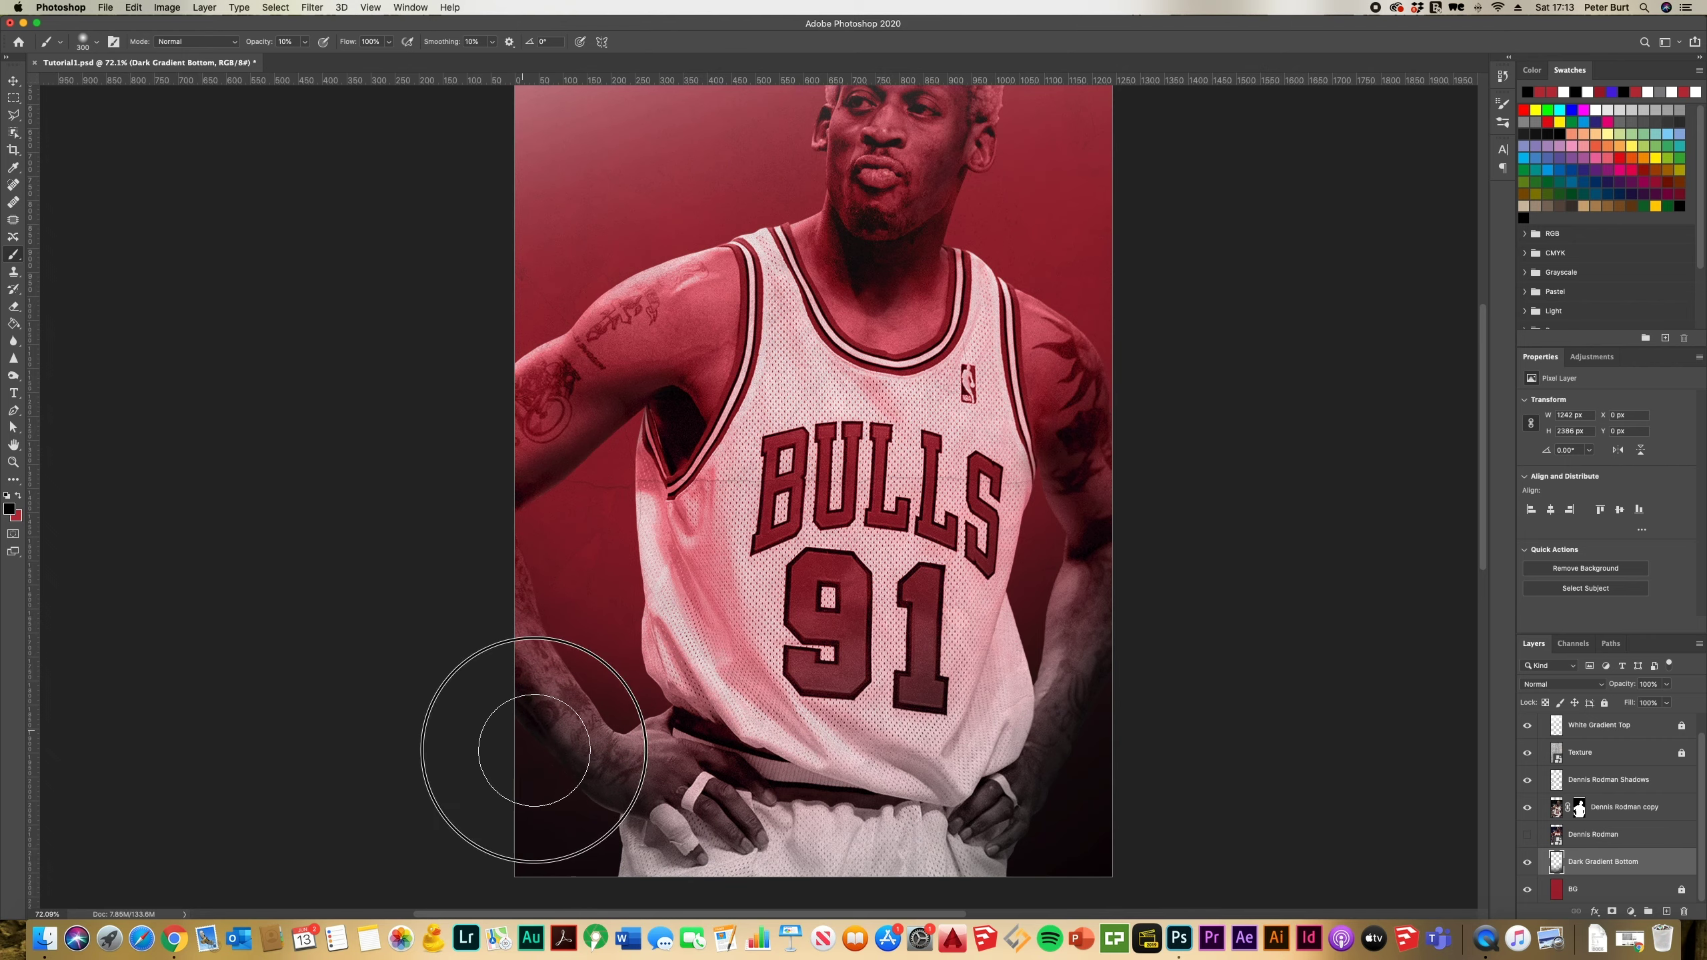
{"action": "key", "text": "bracketright"}
{"action": "key", "text": "bracketright"}
{"action": "key", "text": "bracketright"}
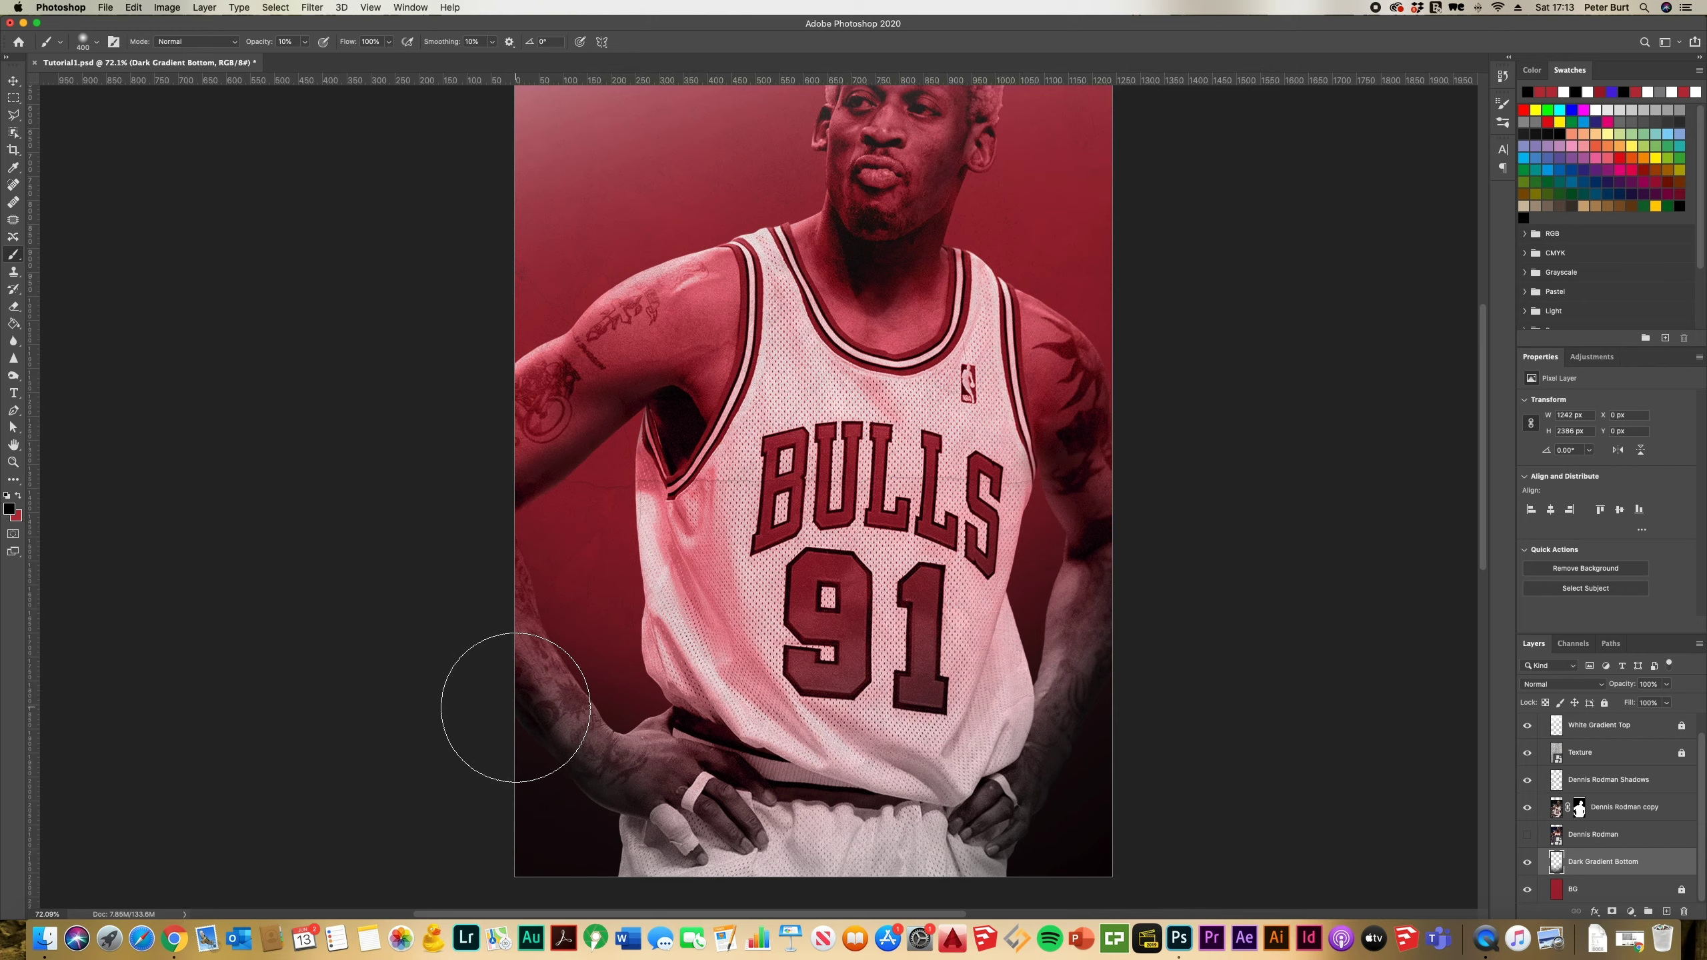
{"action": "mouse_move", "coordinate": [501, 790]}
{"action": "left_mouse_down"}
{"action": "mouse_move", "coordinate": [676, 803]}
{"action": "mouse_move", "coordinate": [466, 774]}
{"action": "left_mouse_up"}
- Reduce the brush and darken the lower right-hand background corner beside the other forearm
{"action": "key", "text": "bracketleft"}
{"action": "key", "text": "bracketleft"}
{"action": "key", "text": "bracketleft"}
{"action": "key", "text": "bracketleft"}
{"action": "left_click_drag", "start_coordinate": [1002, 820], "coordinate": [1122, 792]}
{"action": "key", "text": "bracketleft"}
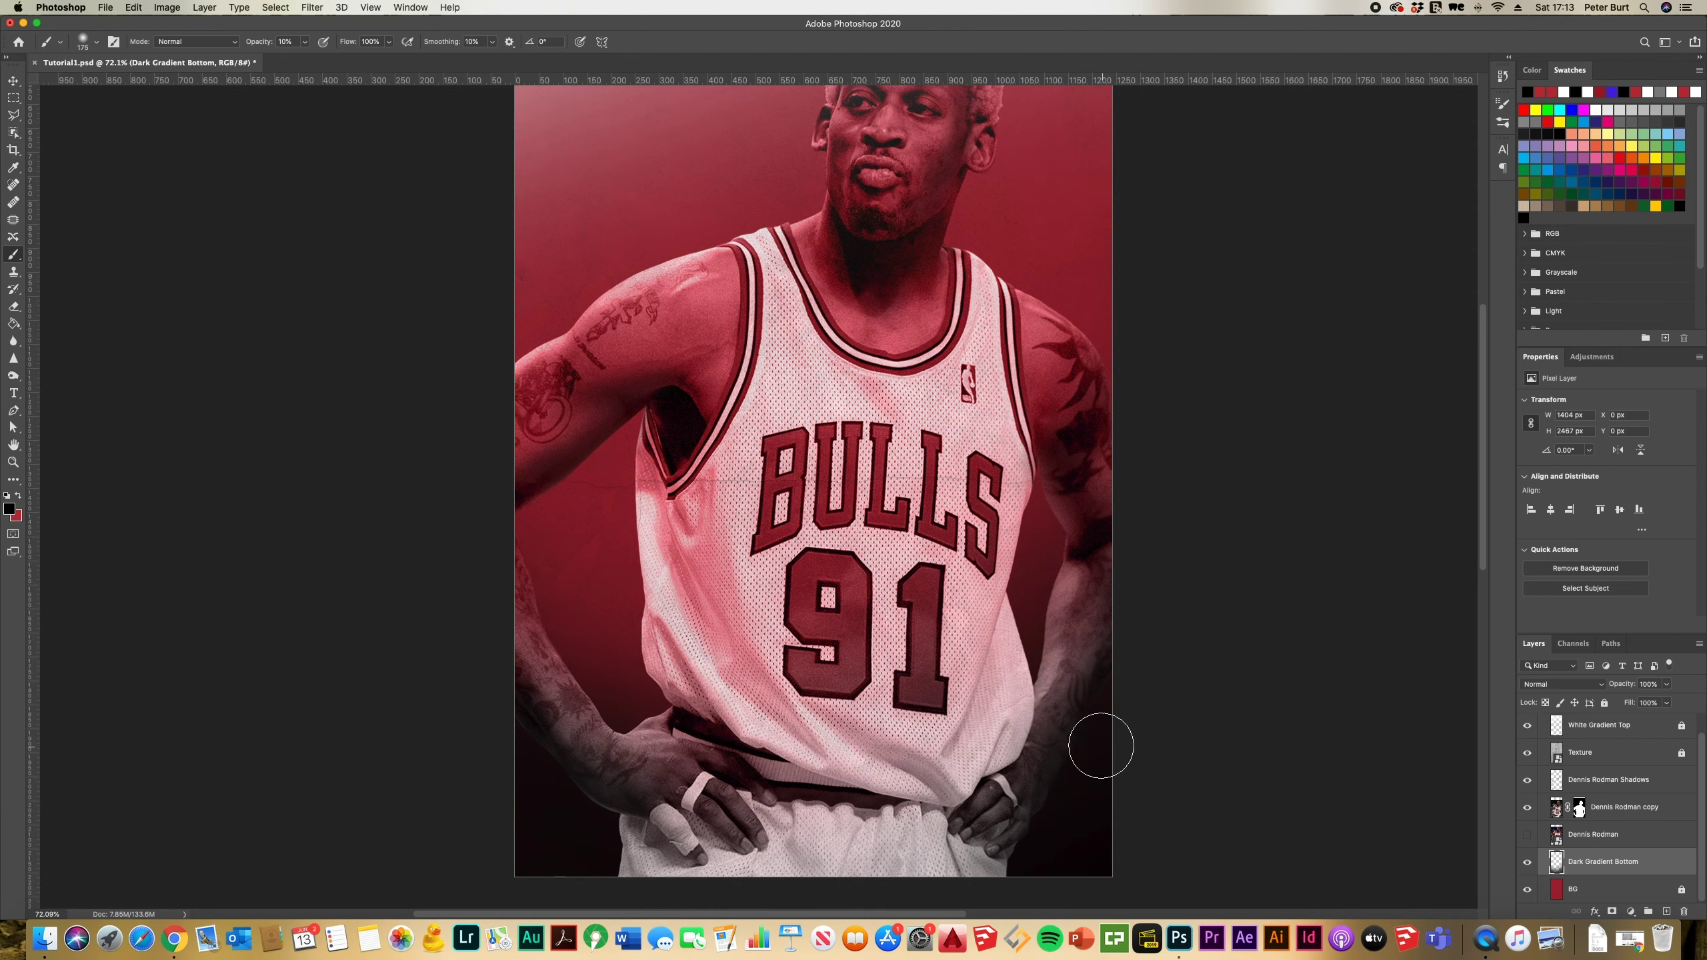
{"action": "key", "text": "bracketleft"}
{"action": "key", "text": "bracketleft"}
{"action": "key", "text": "bracketleft"}
- Check the darkened area around the hands up close and lock the Dark Gradient Bottom layer again
{"action": "scroll", "coordinate": [547, 788], "scroll_direction": "up", "scroll_amount": 1}
{"action": "scroll", "coordinate": [547, 788], "scroll_direction": "up", "scroll_amount": 2}
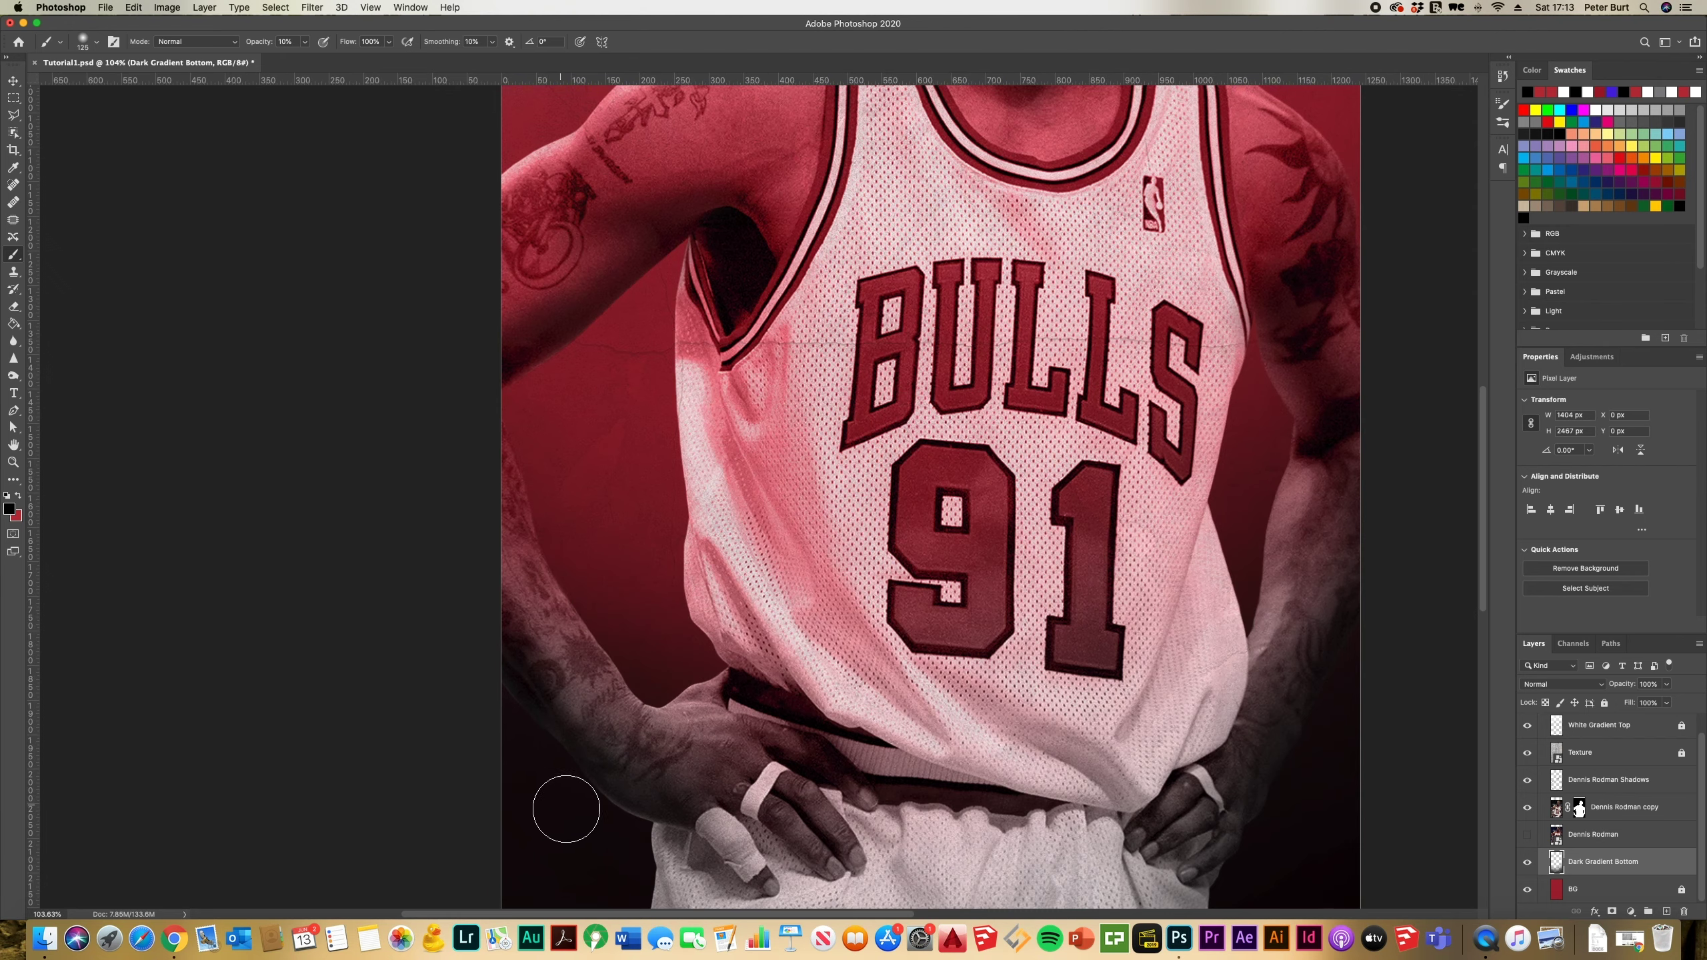
{"action": "scroll", "coordinate": [531, 587], "scroll_direction": "up", "scroll_amount": 1}
{"action": "scroll", "coordinate": [832, 689], "scroll_direction": "up", "scroll_amount": 5}
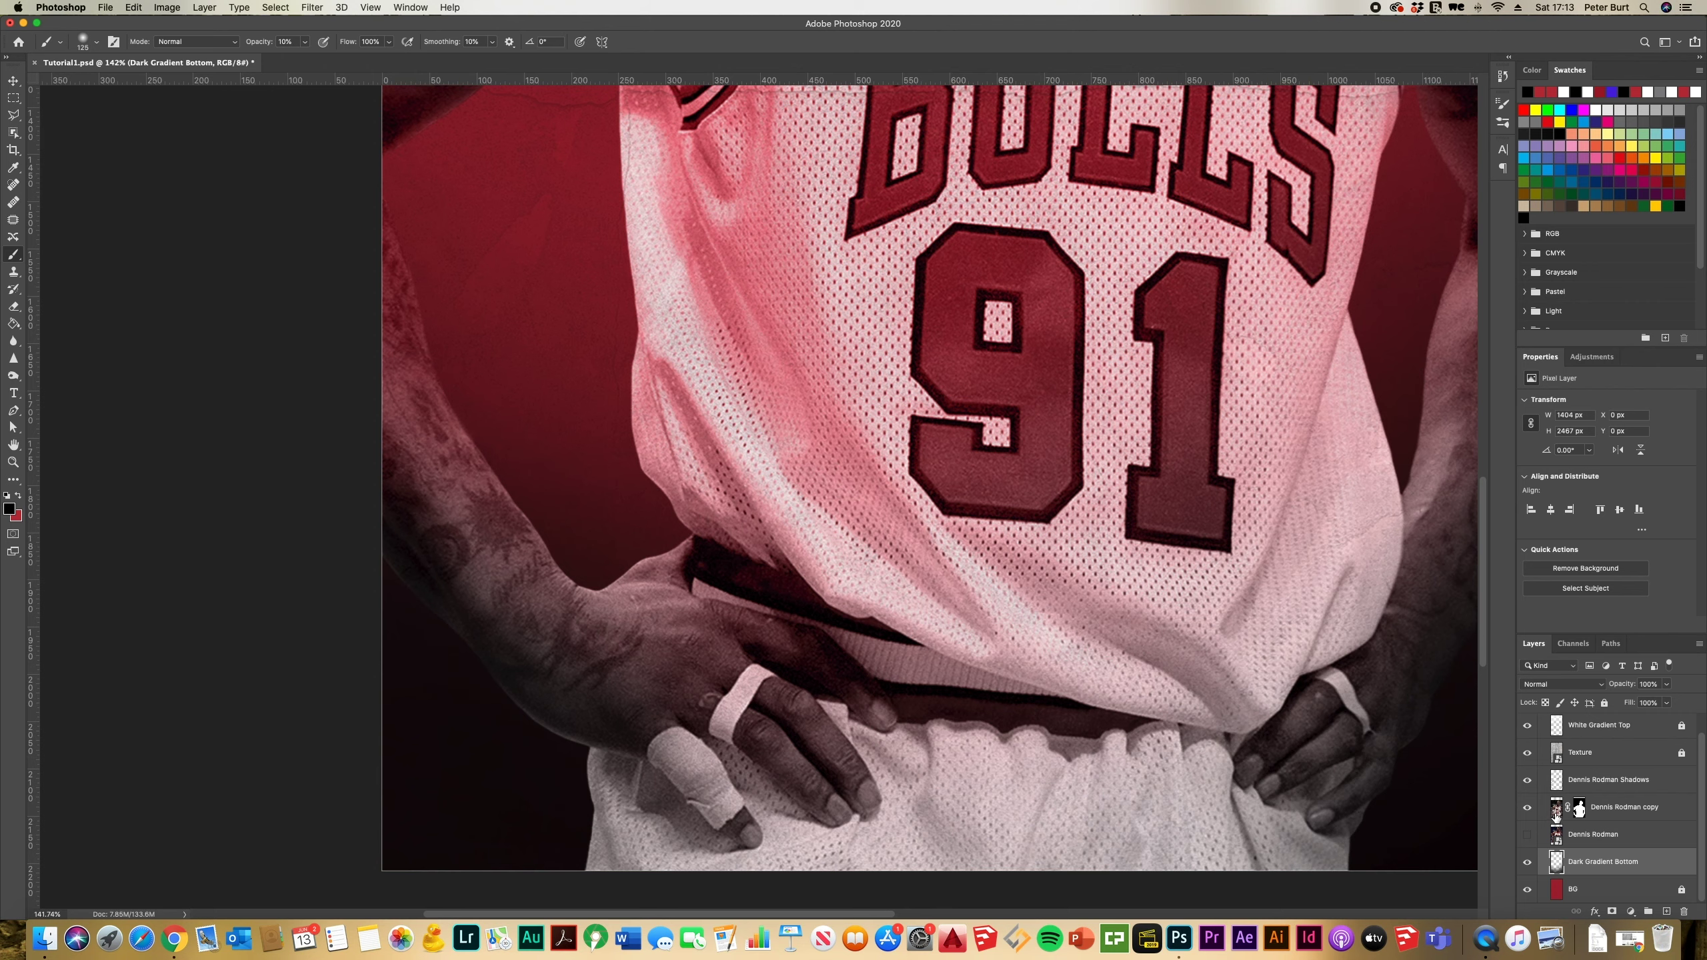
{"action": "left_click", "coordinate": [1603, 704]}
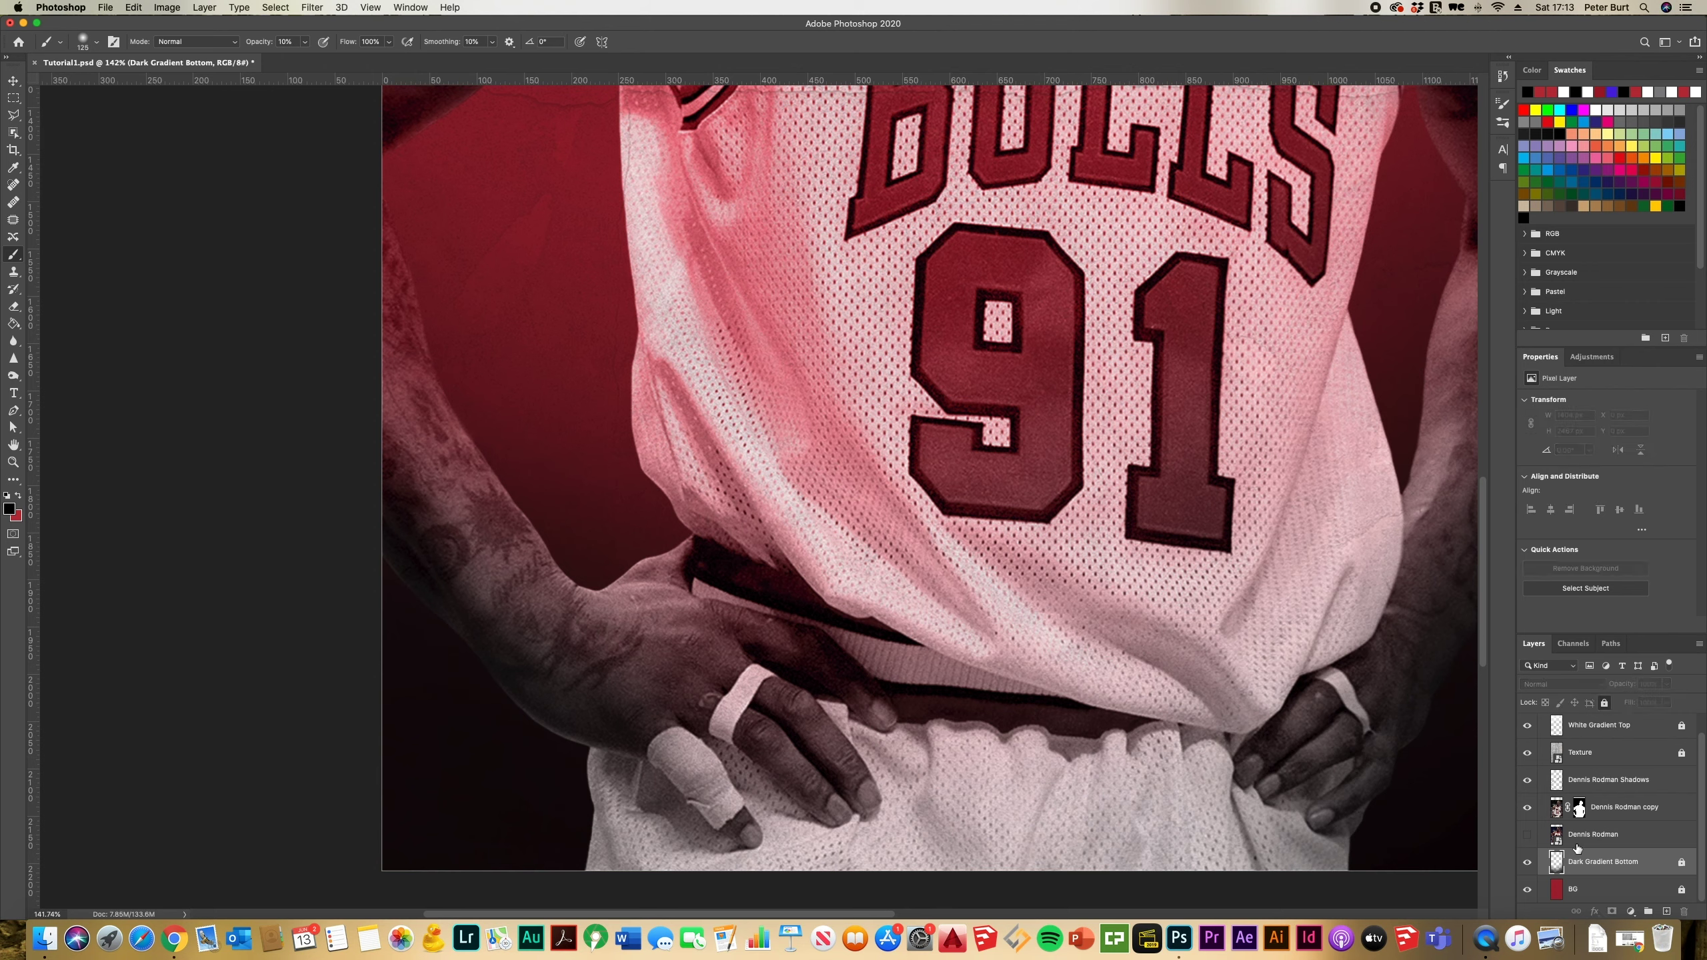
- Burn the outer lower edge of the left-hand forearm and wrist on the Dennis Rodman copy layer, using the Shadows range at 100% exposure
{"action": "left_click", "coordinate": [1555, 812]}
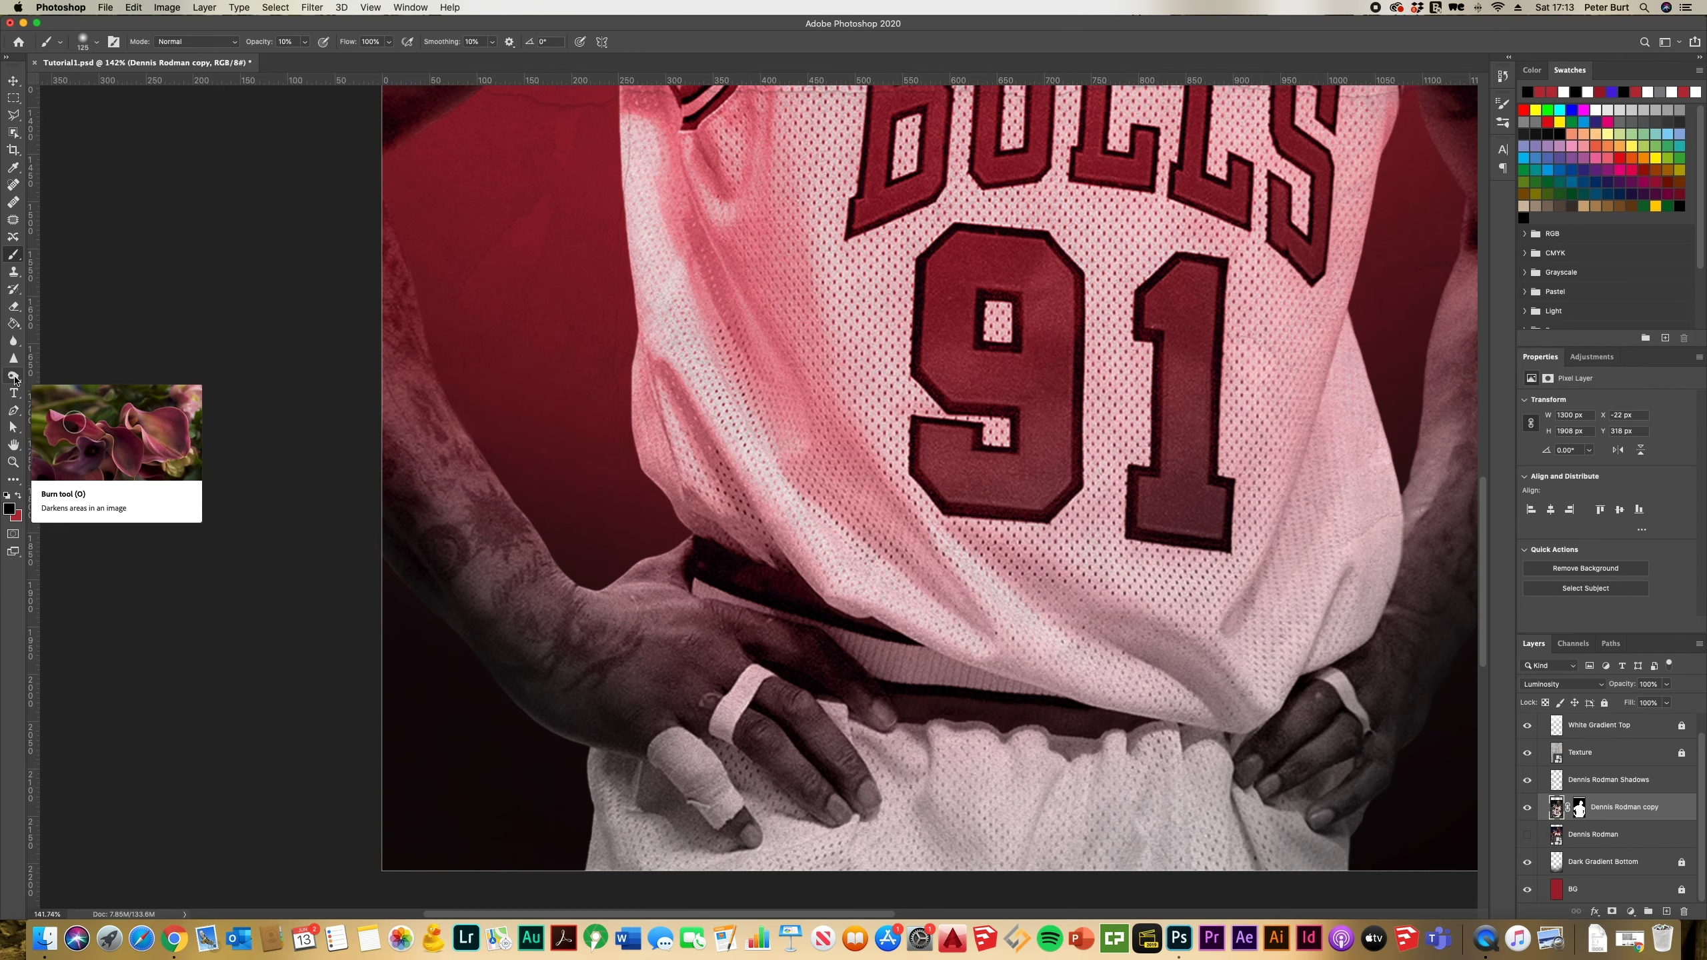
{"action": "left_click", "coordinate": [14, 377]}
{"action": "scroll", "coordinate": [752, 730], "scroll_direction": "down", "scroll_amount": 1}
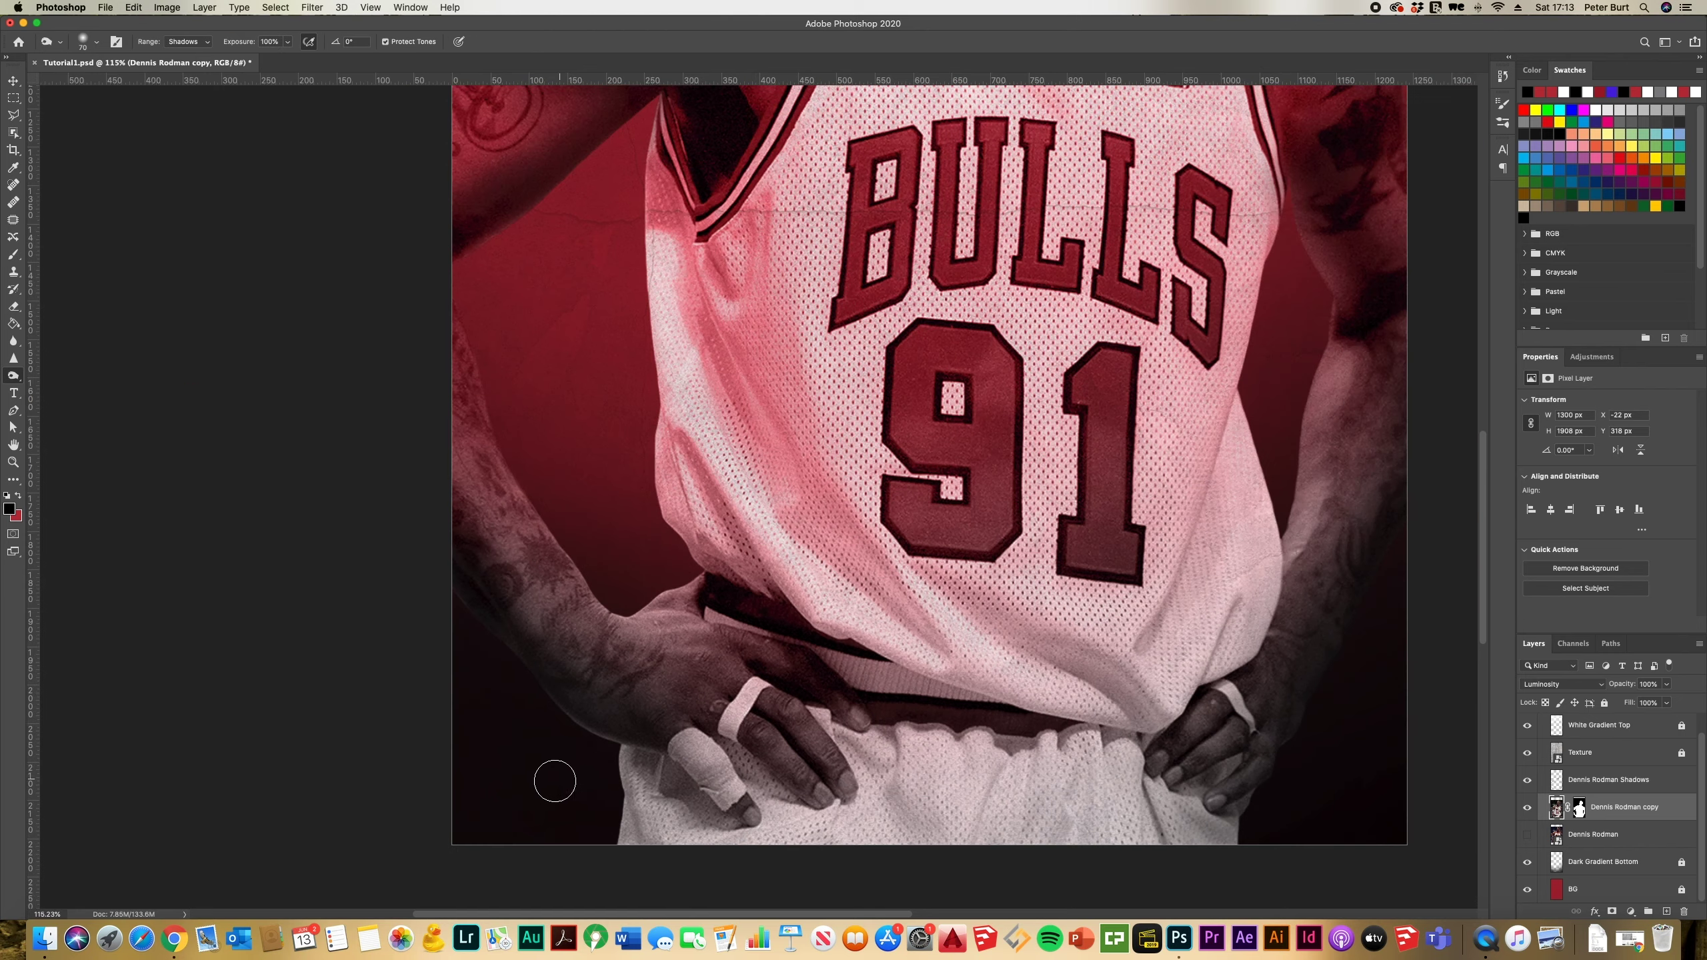
{"action": "scroll", "coordinate": [555, 780], "scroll_direction": "up", "scroll_amount": 1}
{"action": "scroll", "coordinate": [430, 612], "scroll_direction": "up", "scroll_amount": 1}
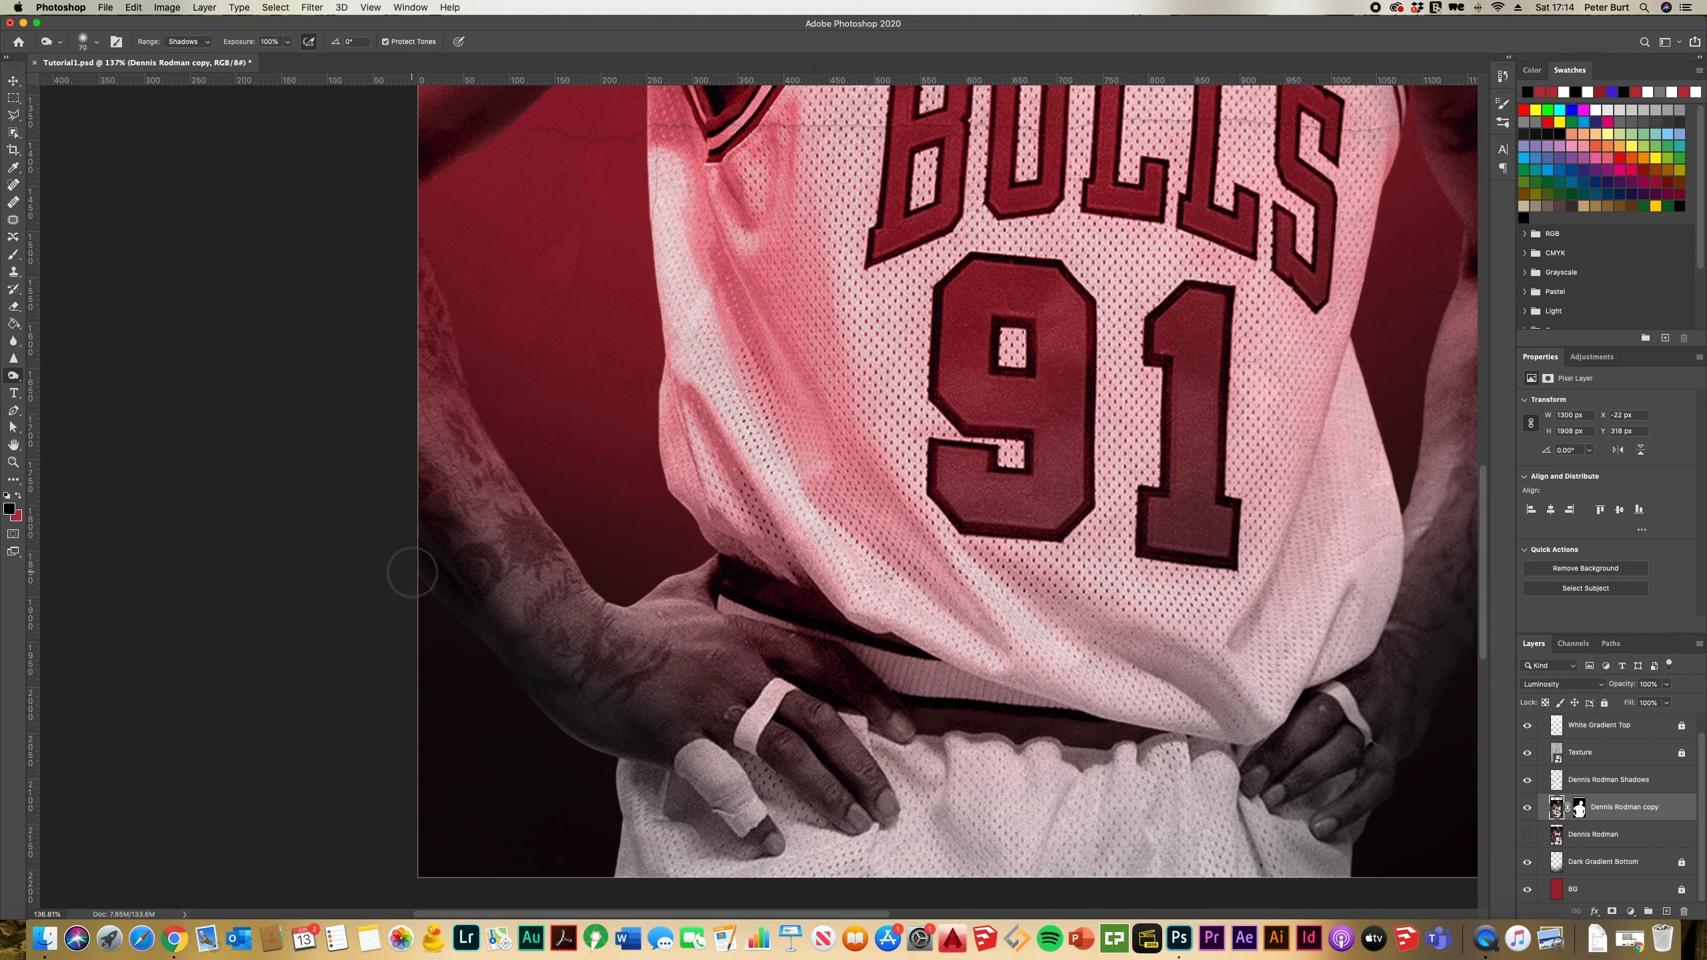
{"action": "scroll", "coordinate": [412, 582], "scroll_direction": "up", "scroll_amount": 1}
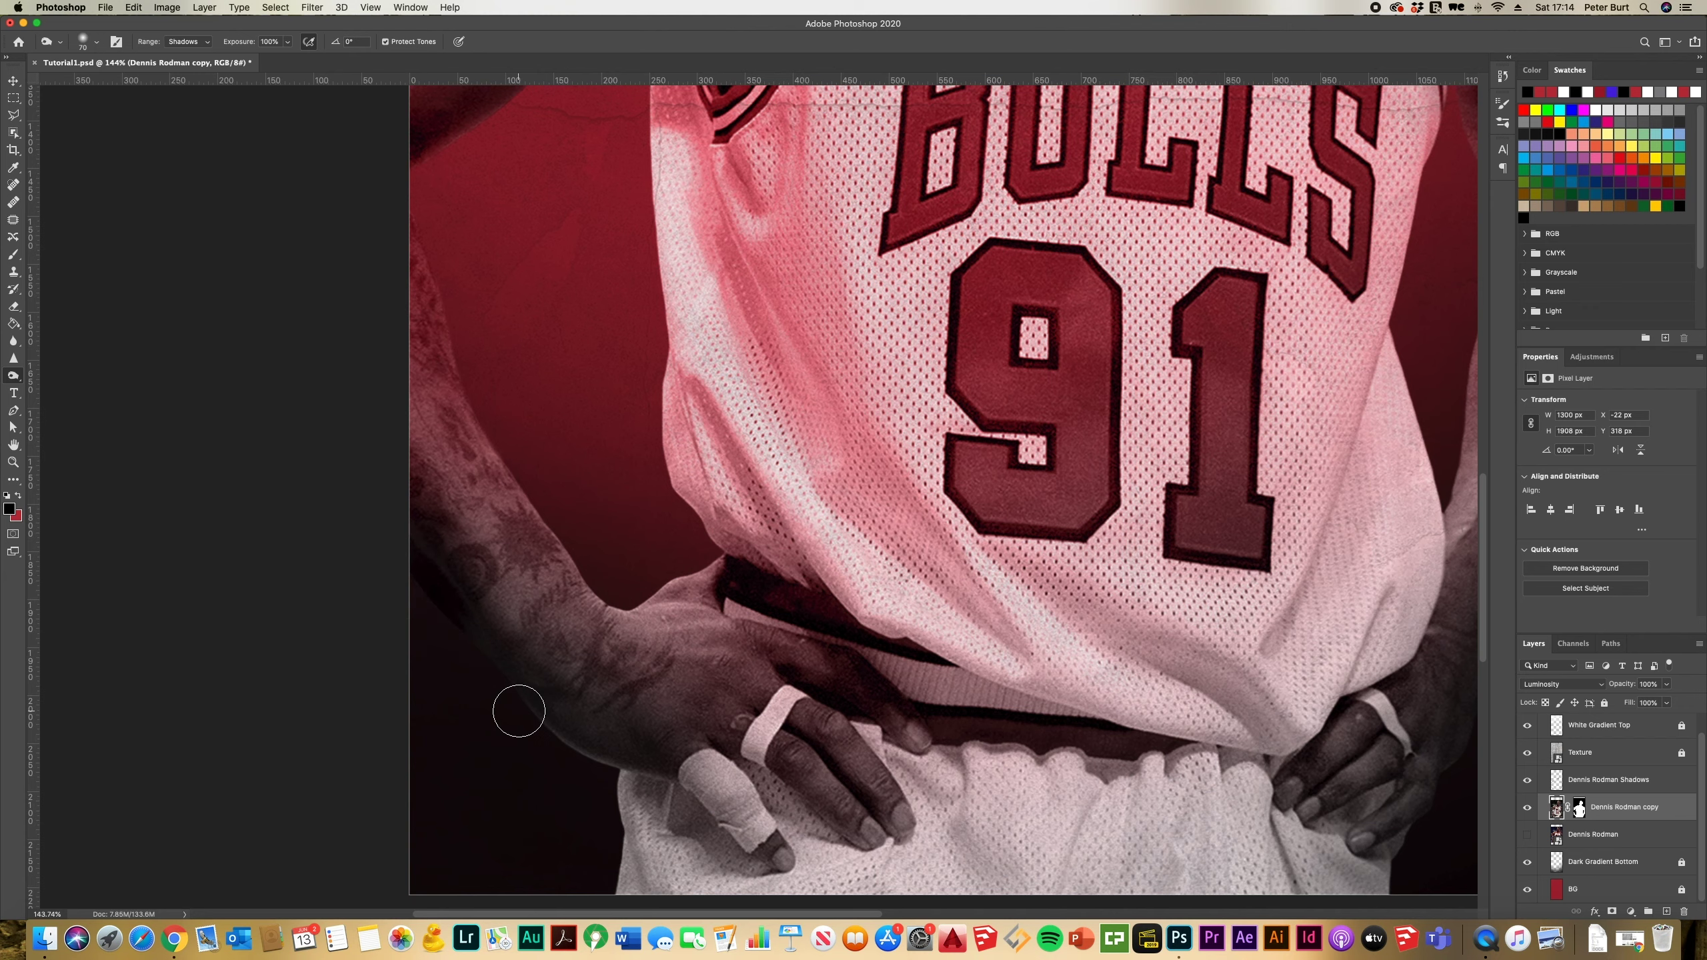
{"action": "mouse_move", "coordinate": [537, 728]}
{"action": "left_mouse_down"}
{"action": "mouse_move", "coordinate": [606, 786]}
{"action": "mouse_move", "coordinate": [666, 786]}
{"action": "left_mouse_up"}
{"action": "key", "text": "super+z"}
{"action": "scroll", "coordinate": [634, 832], "scroll_direction": "up", "scroll_amount": 3}
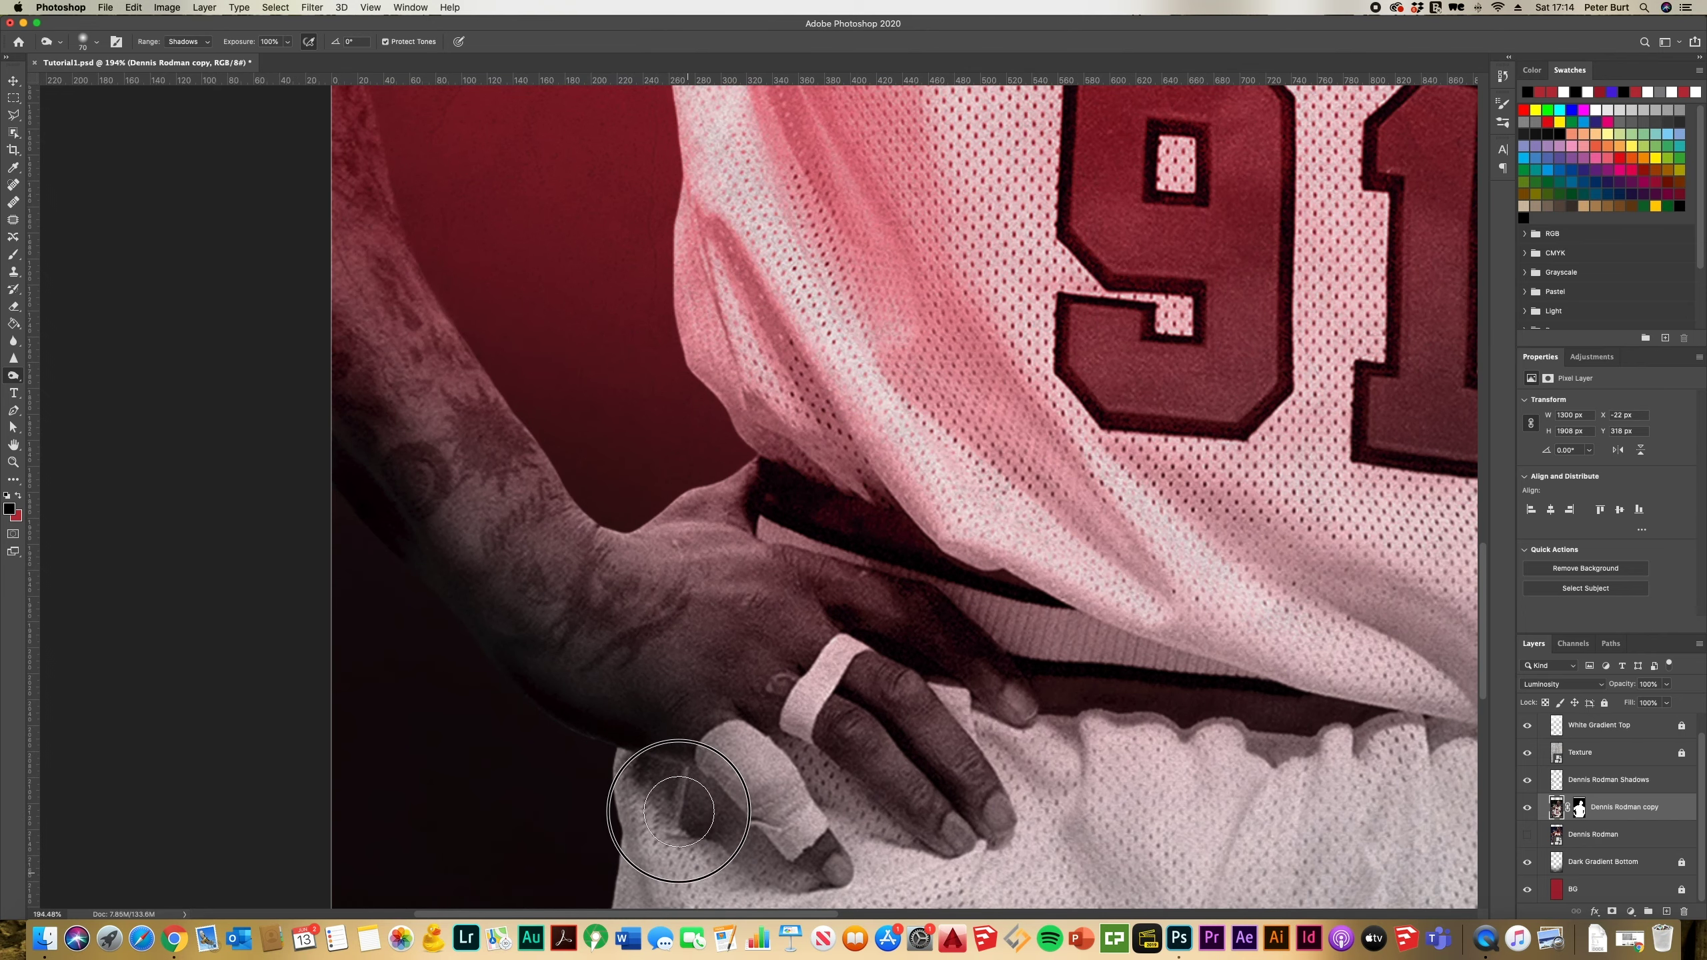
{"action": "scroll", "coordinate": [558, 808], "scroll_direction": "down", "scroll_amount": 4}
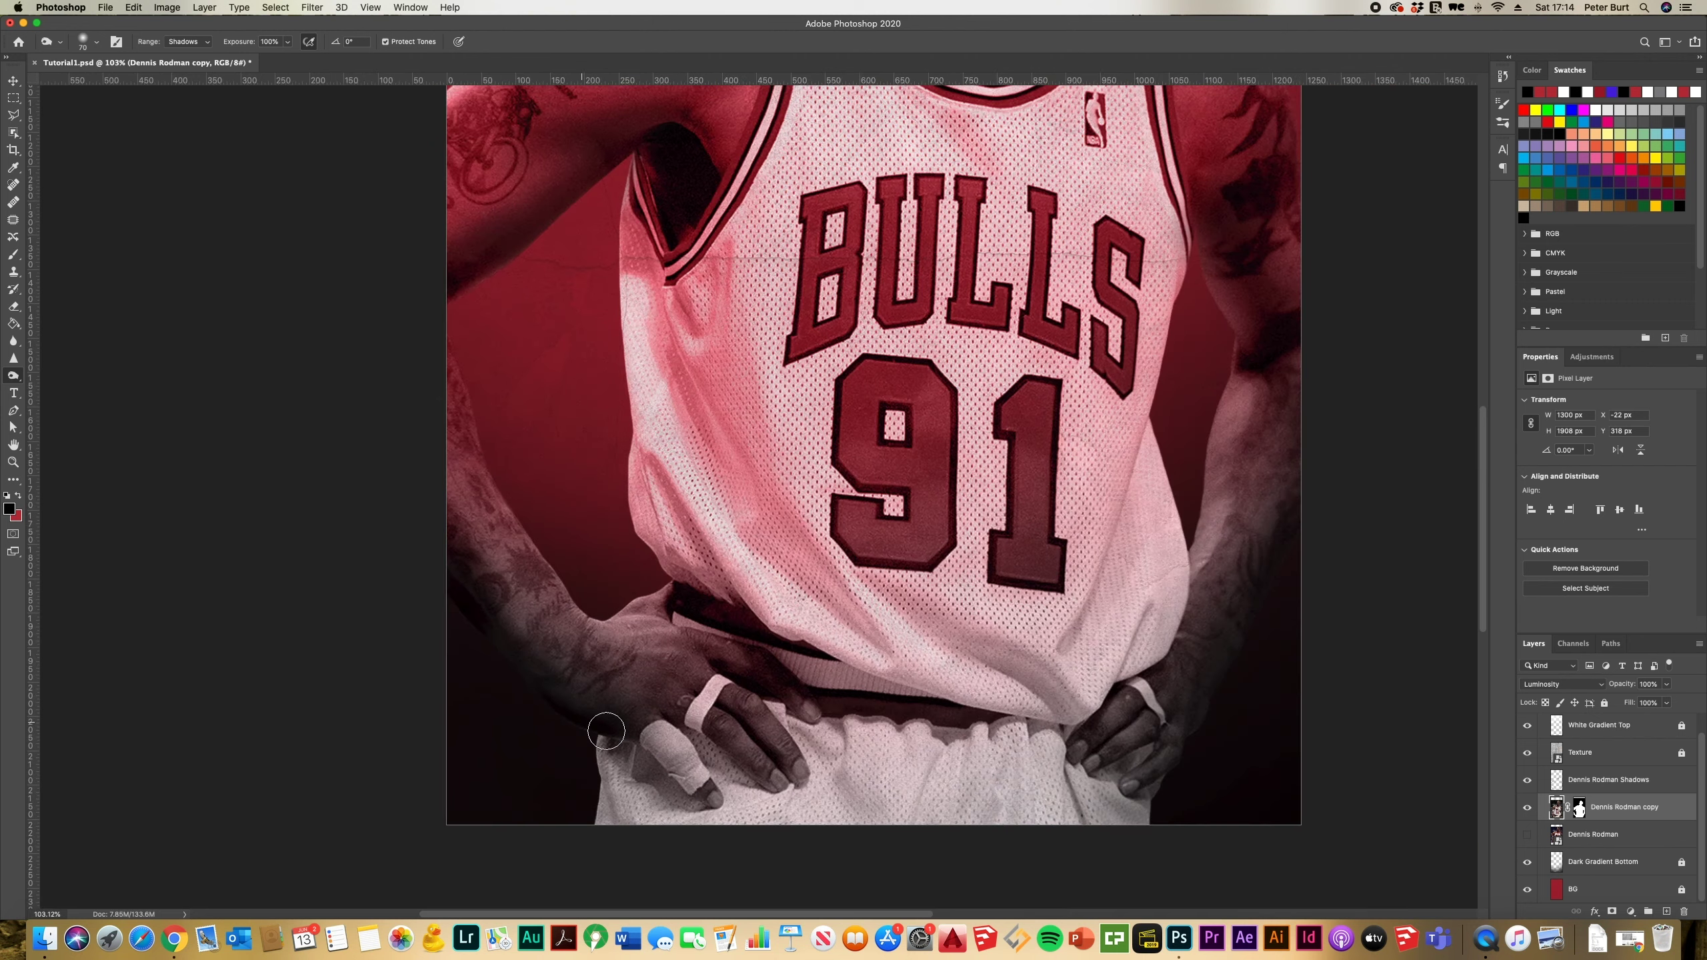
- Try the Burn tool across the jersey's number 9 and undo the strokes
{"action": "scroll", "coordinate": [941, 417], "scroll_direction": "up", "scroll_amount": 3}
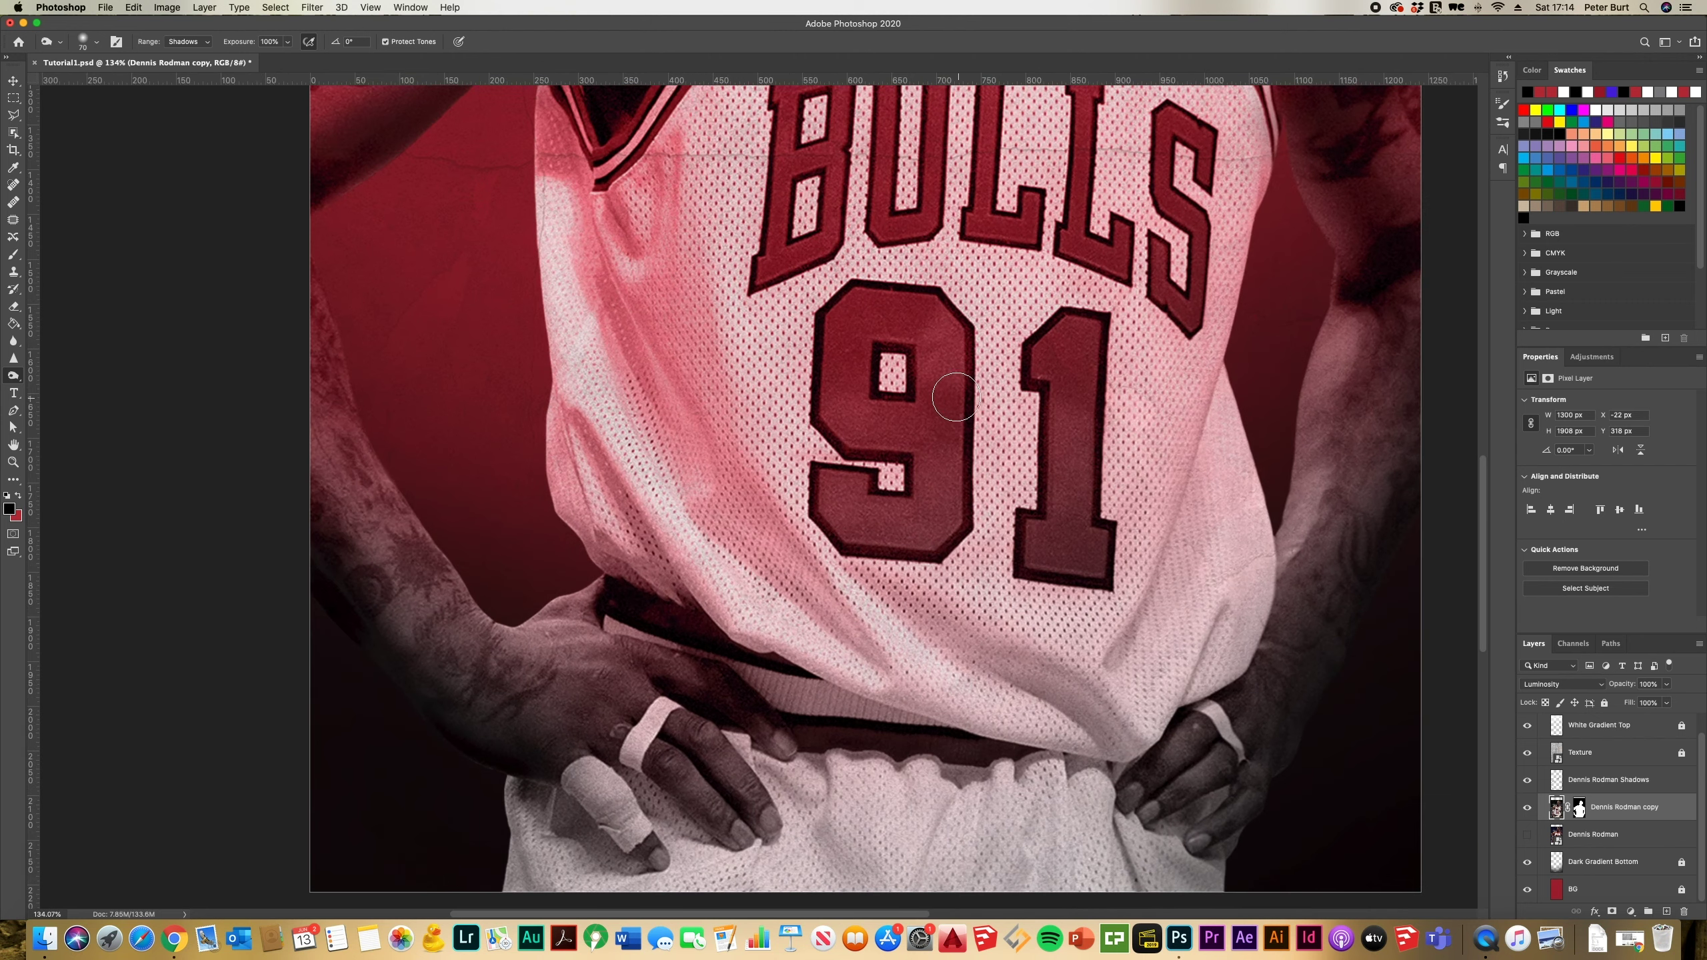
{"action": "mouse_move", "coordinate": [956, 396]}
{"action": "left_mouse_down"}
{"action": "mouse_move", "coordinate": [971, 382]}
{"action": "mouse_move", "coordinate": [857, 374]}
{"action": "mouse_move", "coordinate": [840, 409]}
{"action": "mouse_move", "coordinate": [869, 450]}
{"action": "mouse_move", "coordinate": [894, 437]}
{"action": "left_mouse_up"}
{"action": "scroll", "coordinate": [1017, 434], "scroll_direction": "up", "scroll_amount": 3}
{"action": "mouse_move", "coordinate": [1017, 434]}
{"action": "left_mouse_down"}
{"action": "mouse_move", "coordinate": [812, 419]}
{"action": "mouse_move", "coordinate": [781, 476]}
{"action": "mouse_move", "coordinate": [710, 490]}
{"action": "left_mouse_up"}
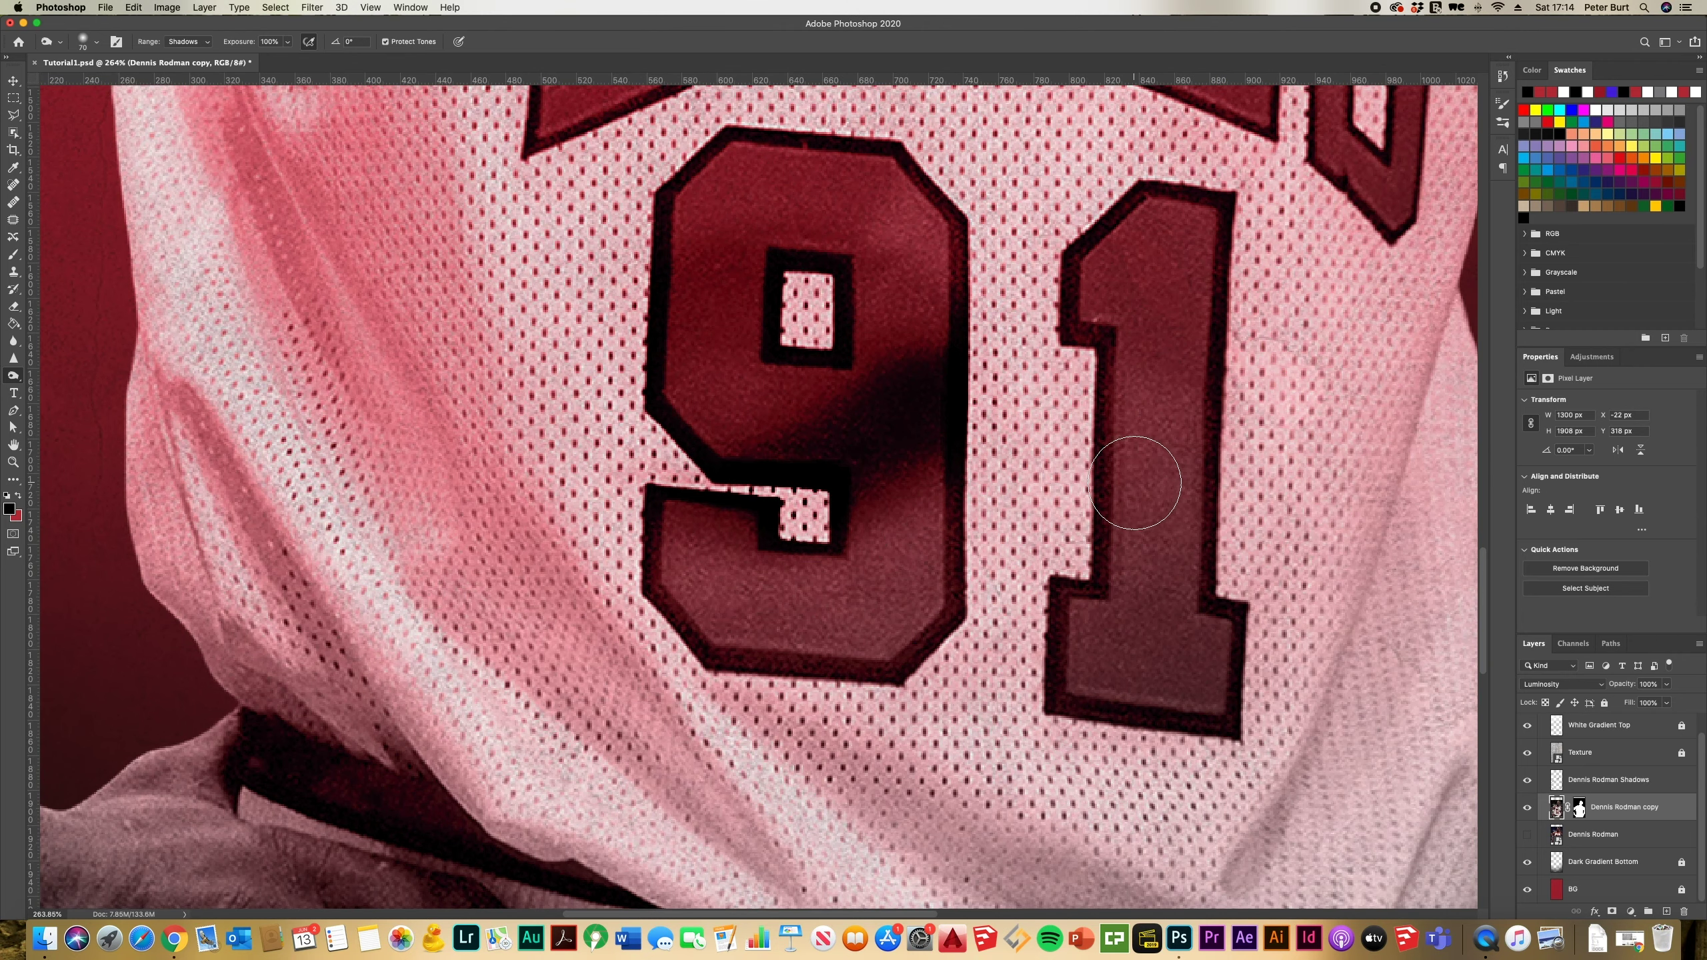
{"action": "scroll", "coordinate": [1132, 465], "scroll_direction": "down", "scroll_amount": 2}
{"action": "key", "text": "super+z"}
{"action": "key", "text": "super+z"}
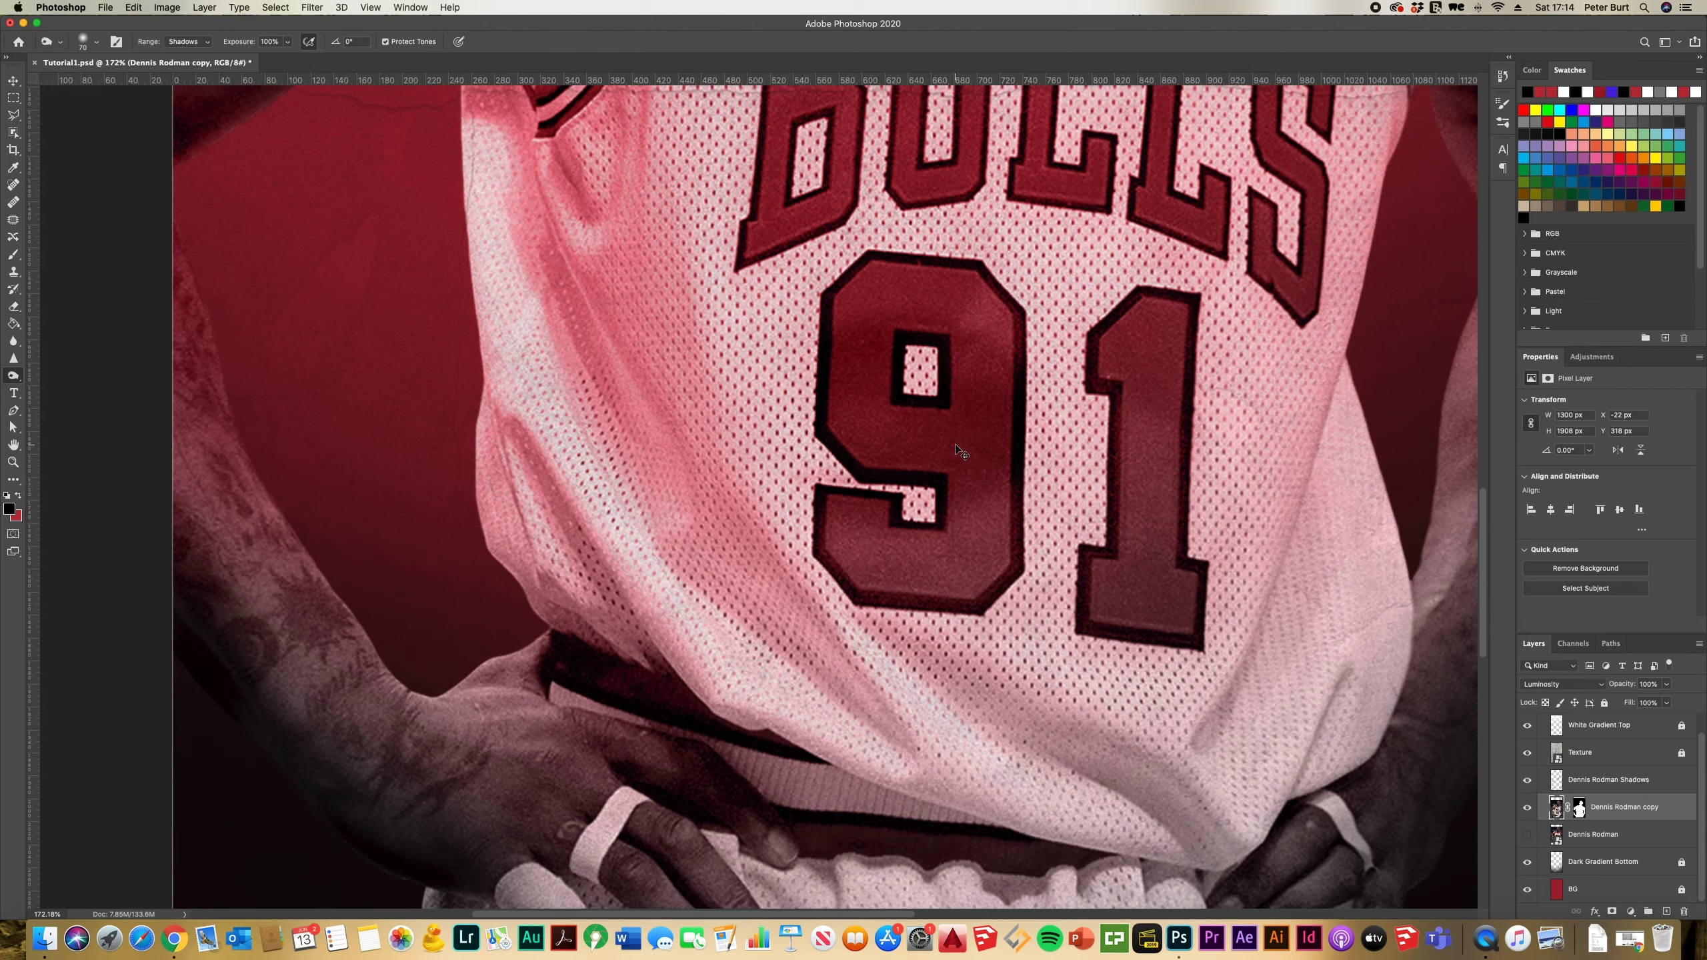
- Reduce the Burn brush to 40 px and darken the wrist's lower edge just above the shorts
{"action": "scroll", "coordinate": [1102, 351], "scroll_direction": "down", "scroll_amount": 1}
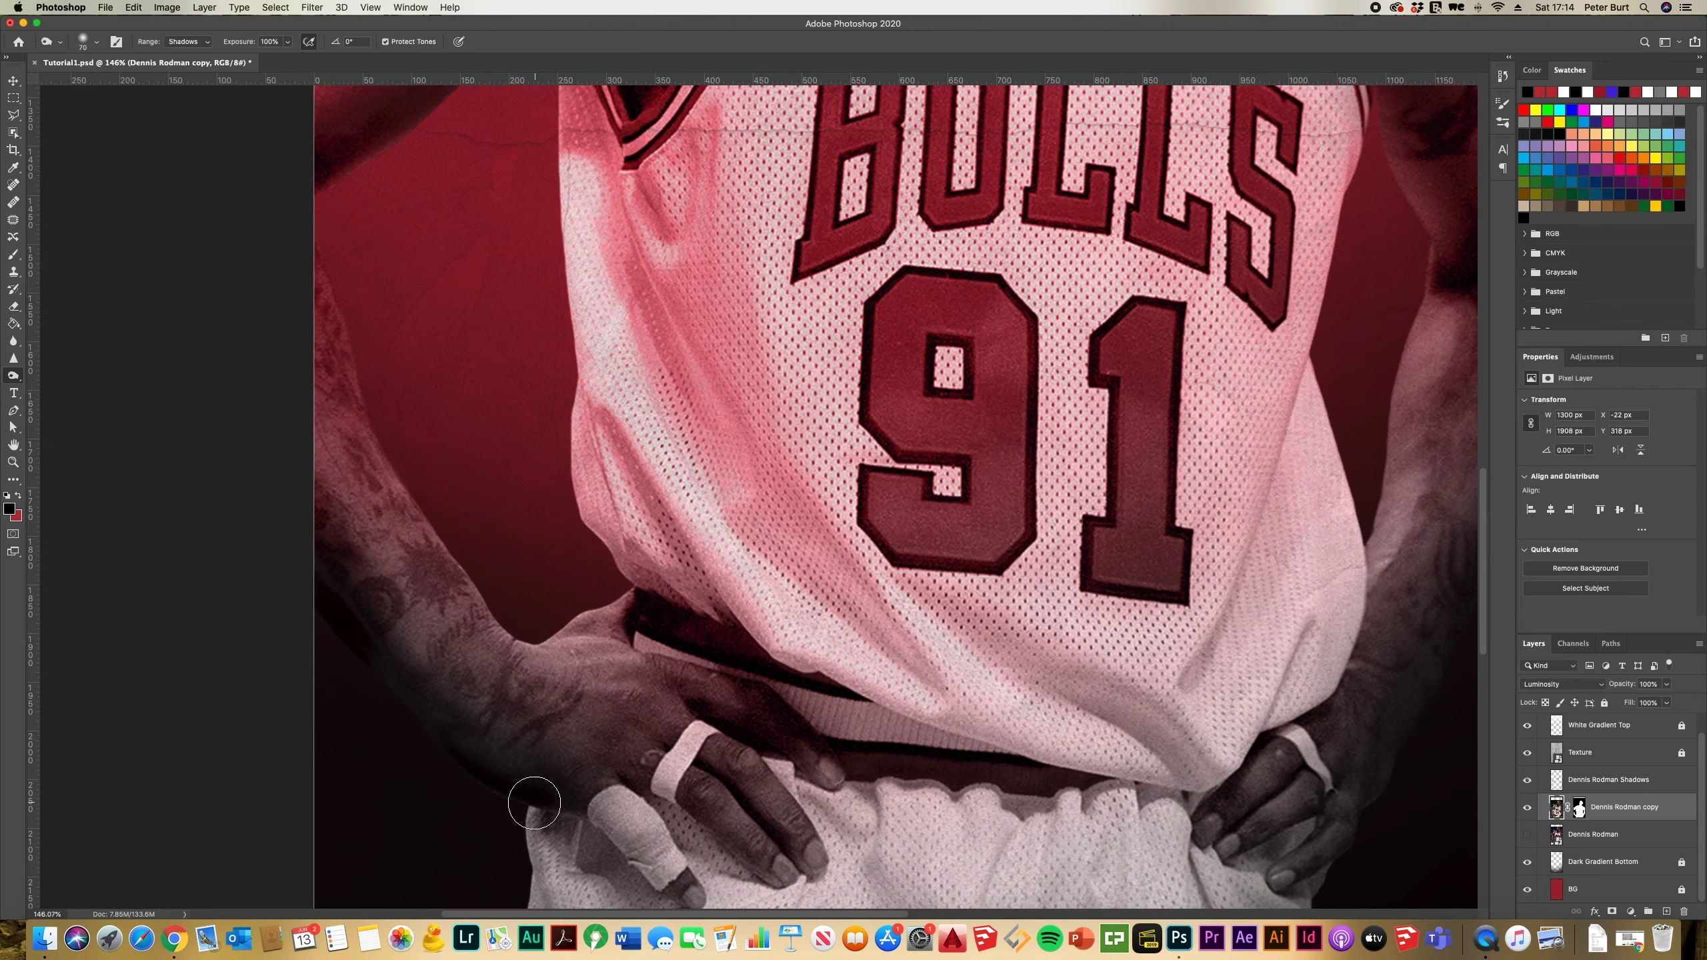
{"action": "scroll", "coordinate": [530, 832], "scroll_direction": "up", "scroll_amount": 3}
{"action": "key", "text": "bracketleft"}
{"action": "key", "text": "bracketleft"}
{"action": "key", "text": "bracketleft"}
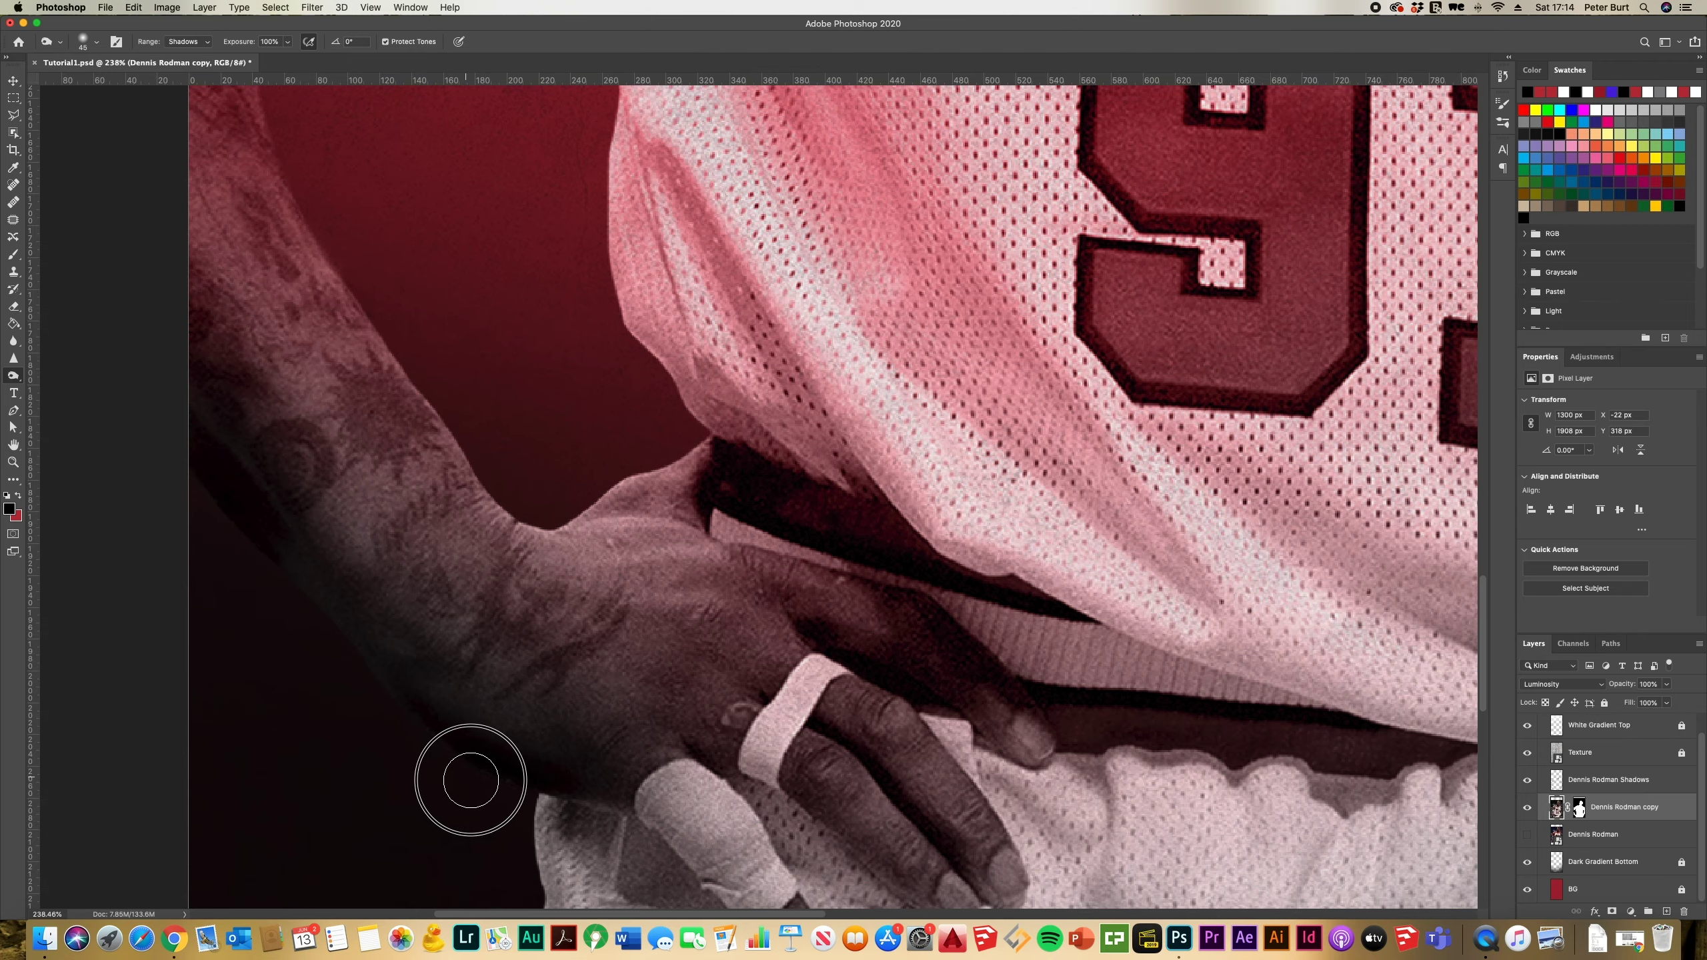
- Inspect the whole artboard, switch to the Move tool and deselect the player layer
{"action": "scroll", "coordinate": [697, 669], "scroll_direction": "down", "scroll_amount": 5}
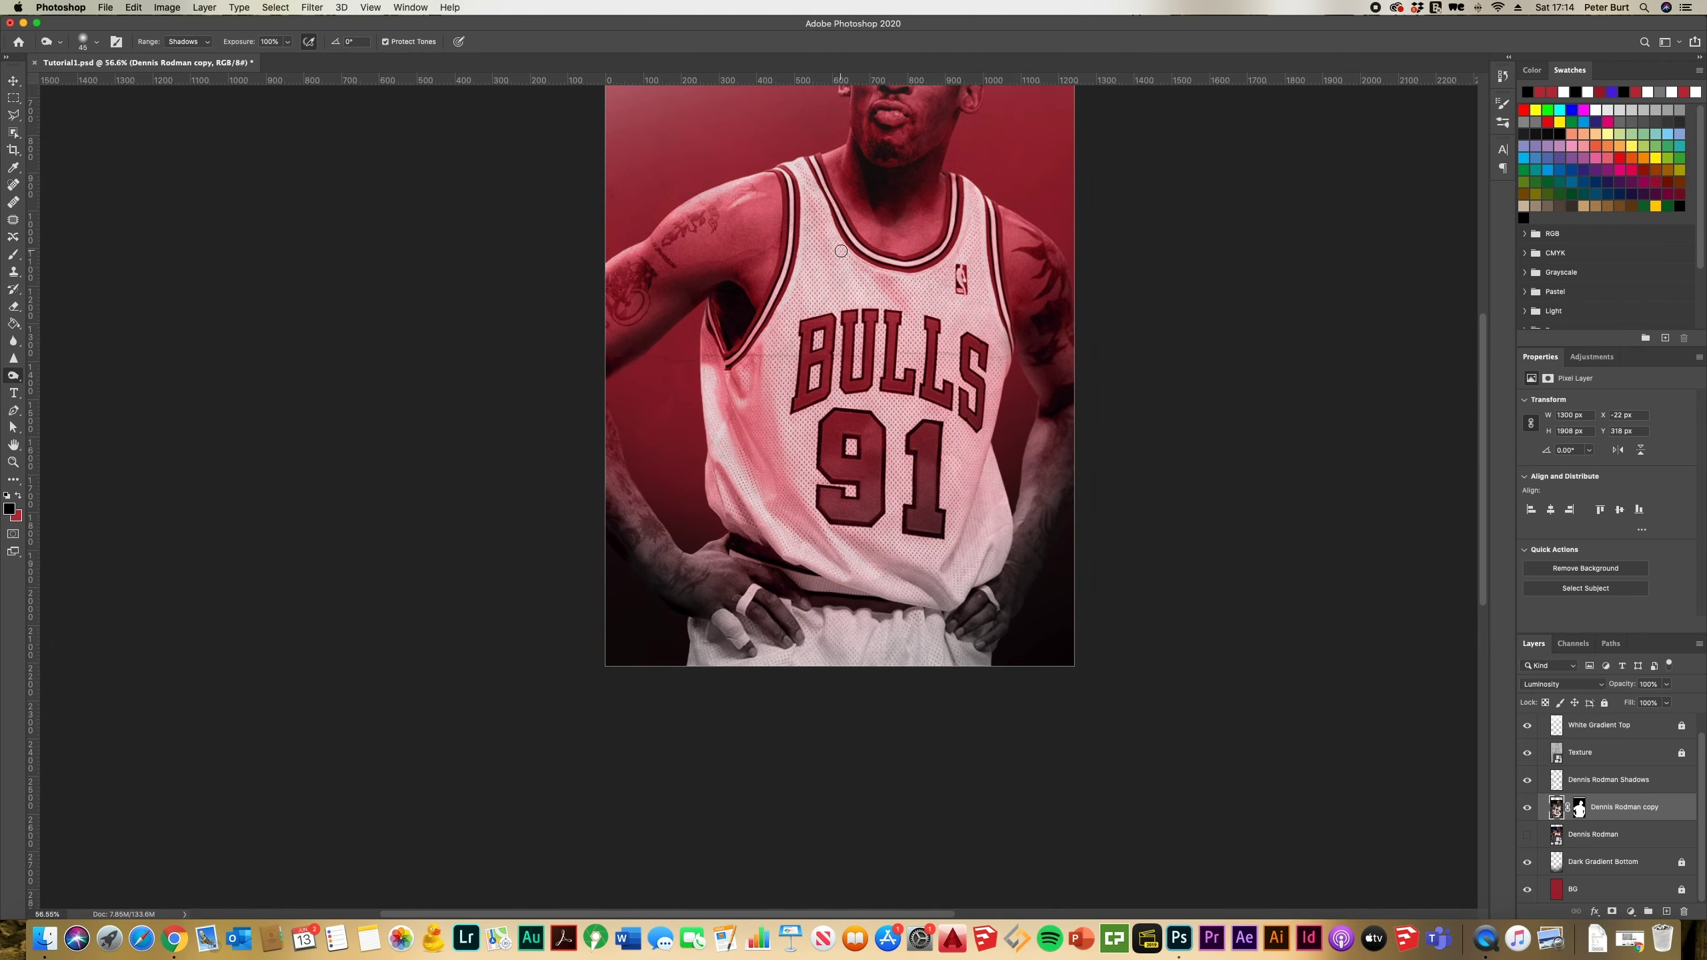
{"action": "scroll", "coordinate": [841, 250], "scroll_direction": "up", "scroll_amount": 1}
{"action": "scroll", "coordinate": [826, 712], "scroll_direction": "down", "scroll_amount": 1}
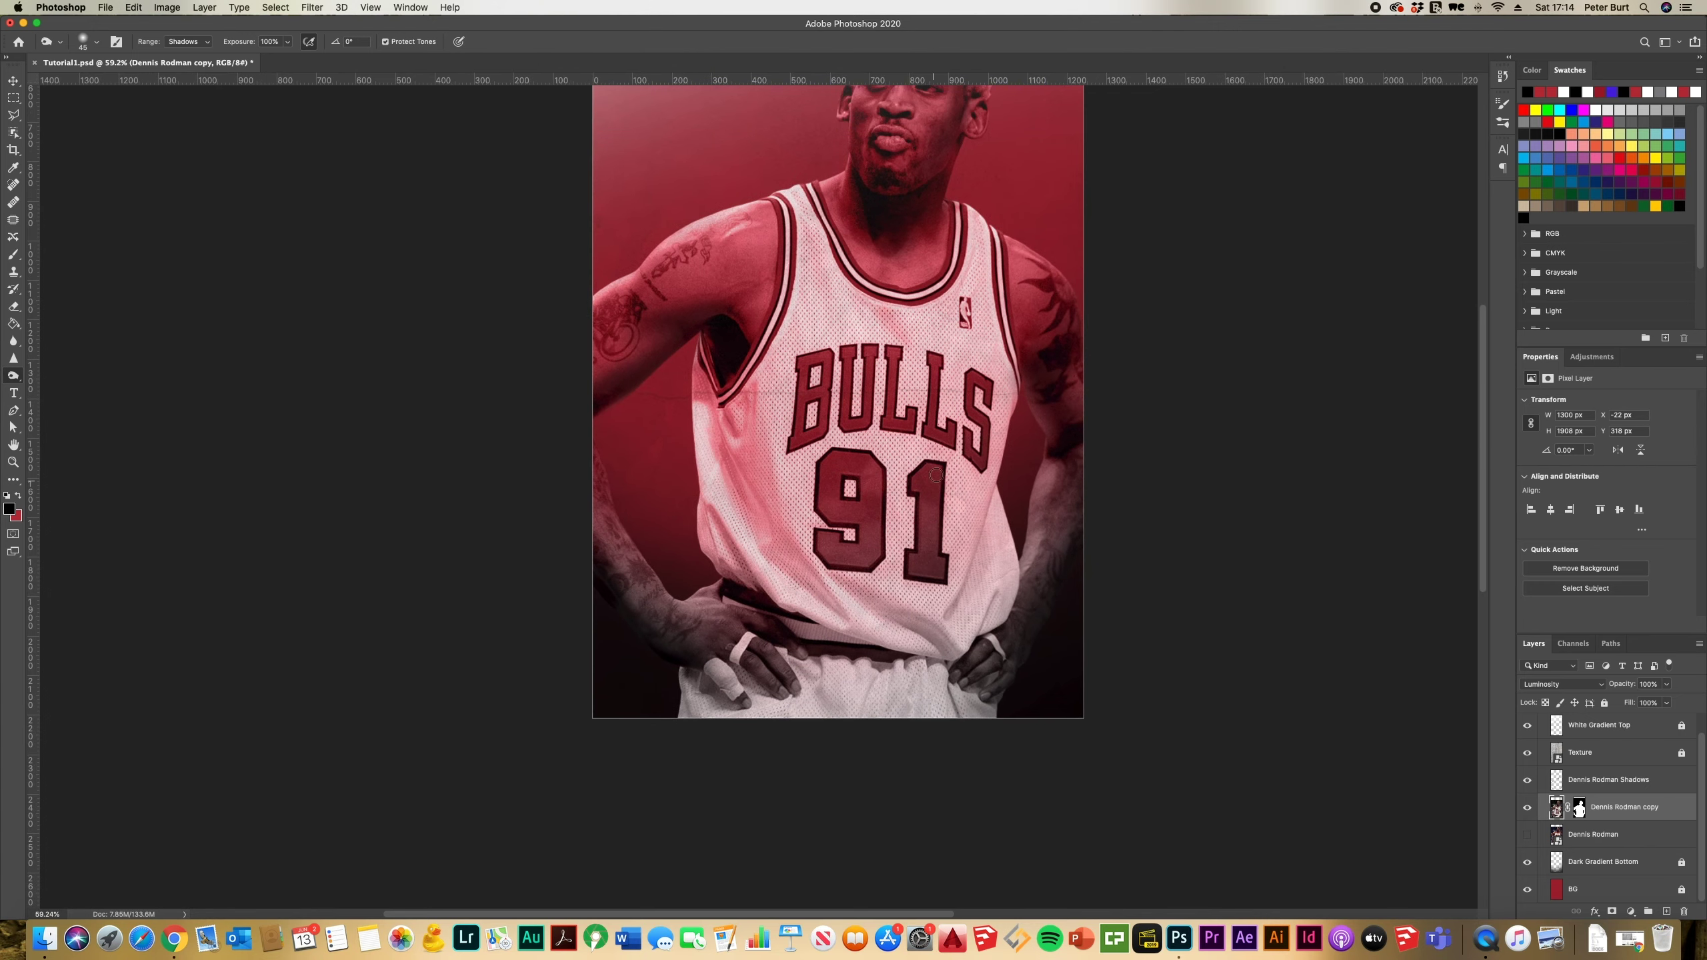
{"action": "scroll", "coordinate": [1054, 321], "scroll_direction": "up", "scroll_amount": 3}
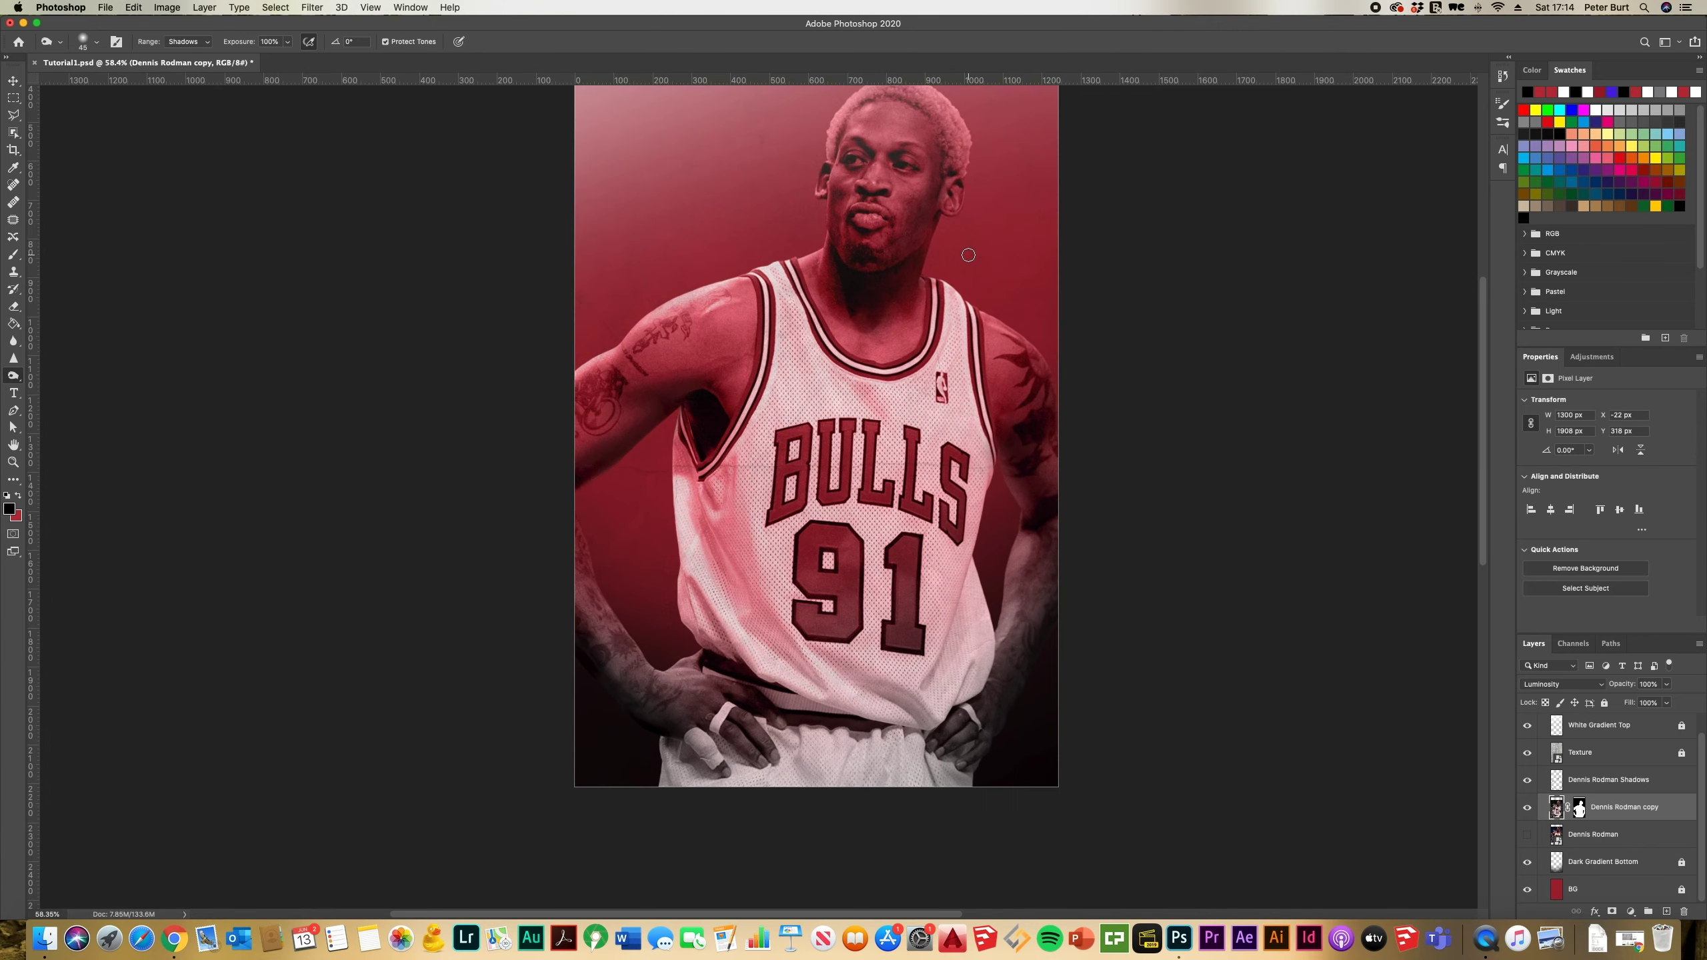
{"action": "scroll", "coordinate": [821, 559], "scroll_direction": "down", "scroll_amount": 3}
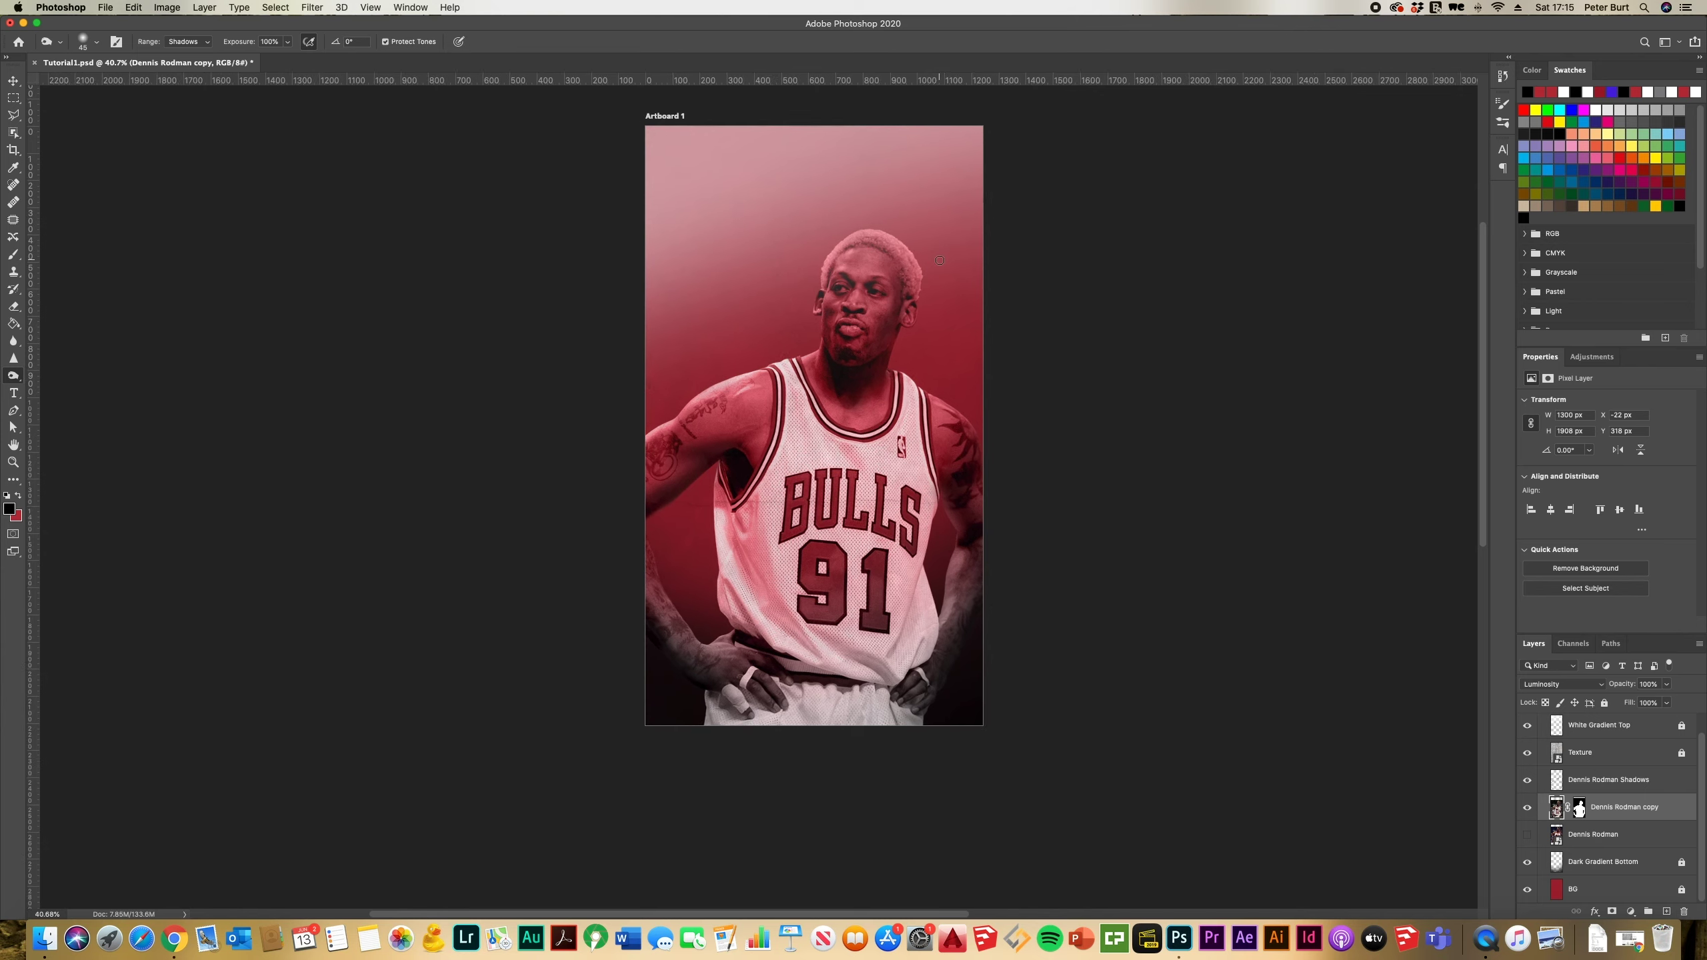
{"action": "scroll", "coordinate": [898, 362], "scroll_direction": "up", "scroll_amount": 2}
{"action": "scroll", "coordinate": [873, 377], "scroll_direction": "down", "scroll_amount": 2}
{"action": "scroll", "coordinate": [865, 389], "scroll_direction": "up", "scroll_amount": 3}
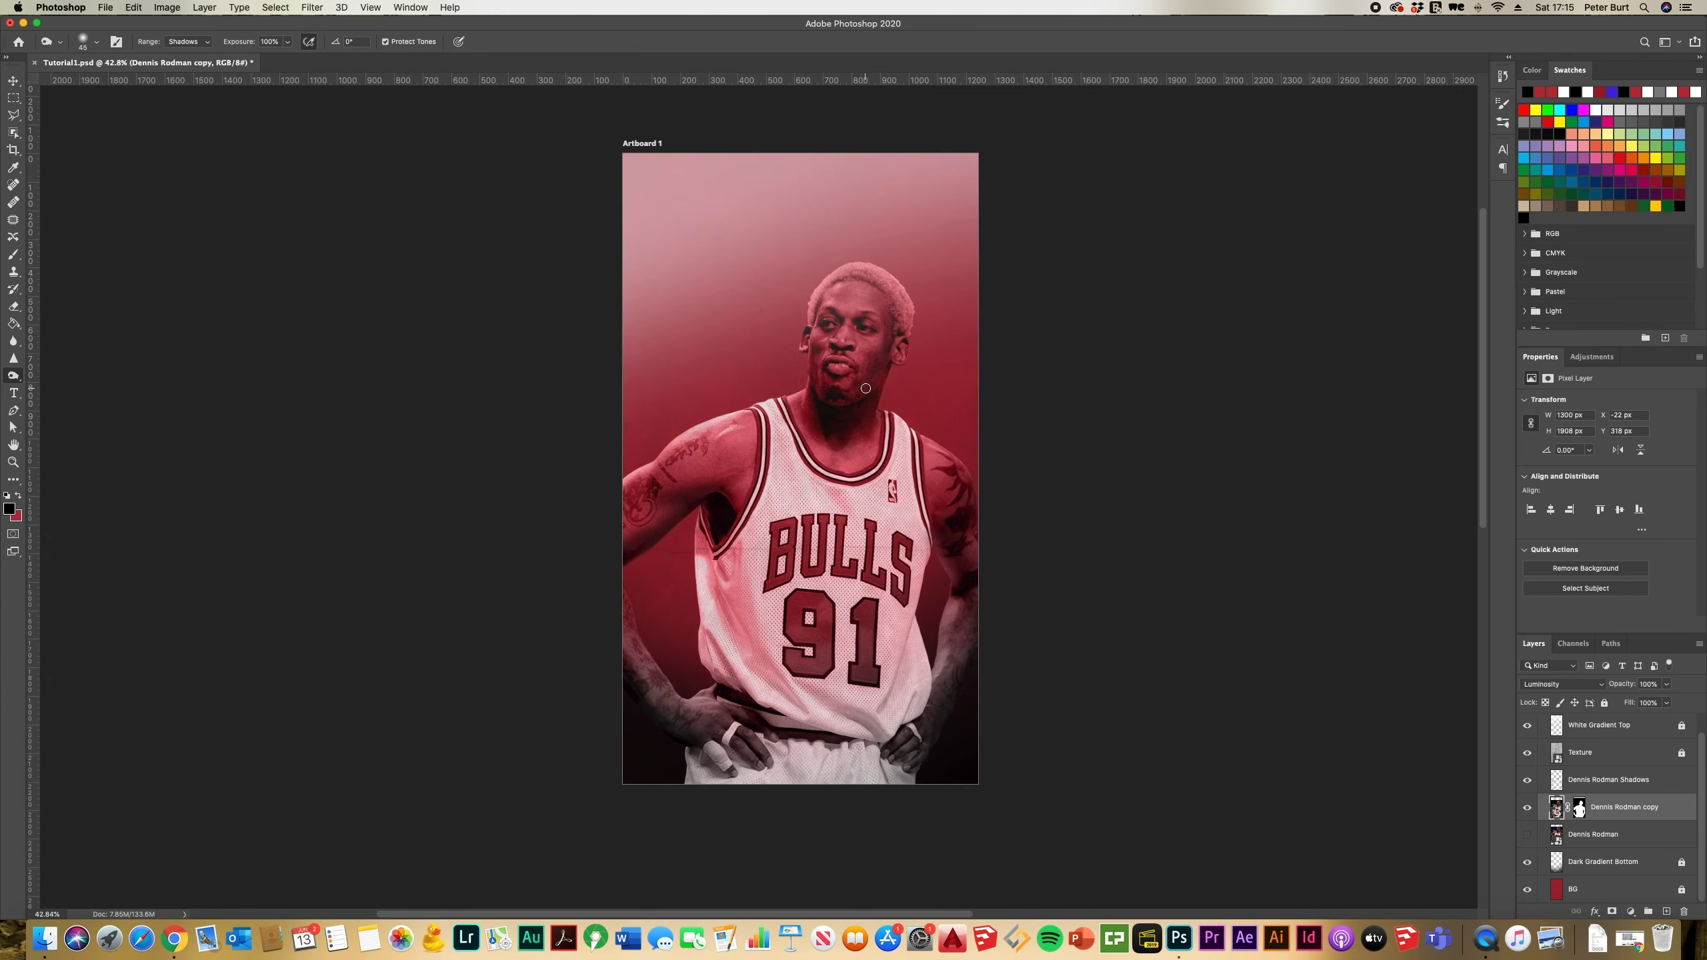
{"action": "left_click", "coordinate": [13, 81]}
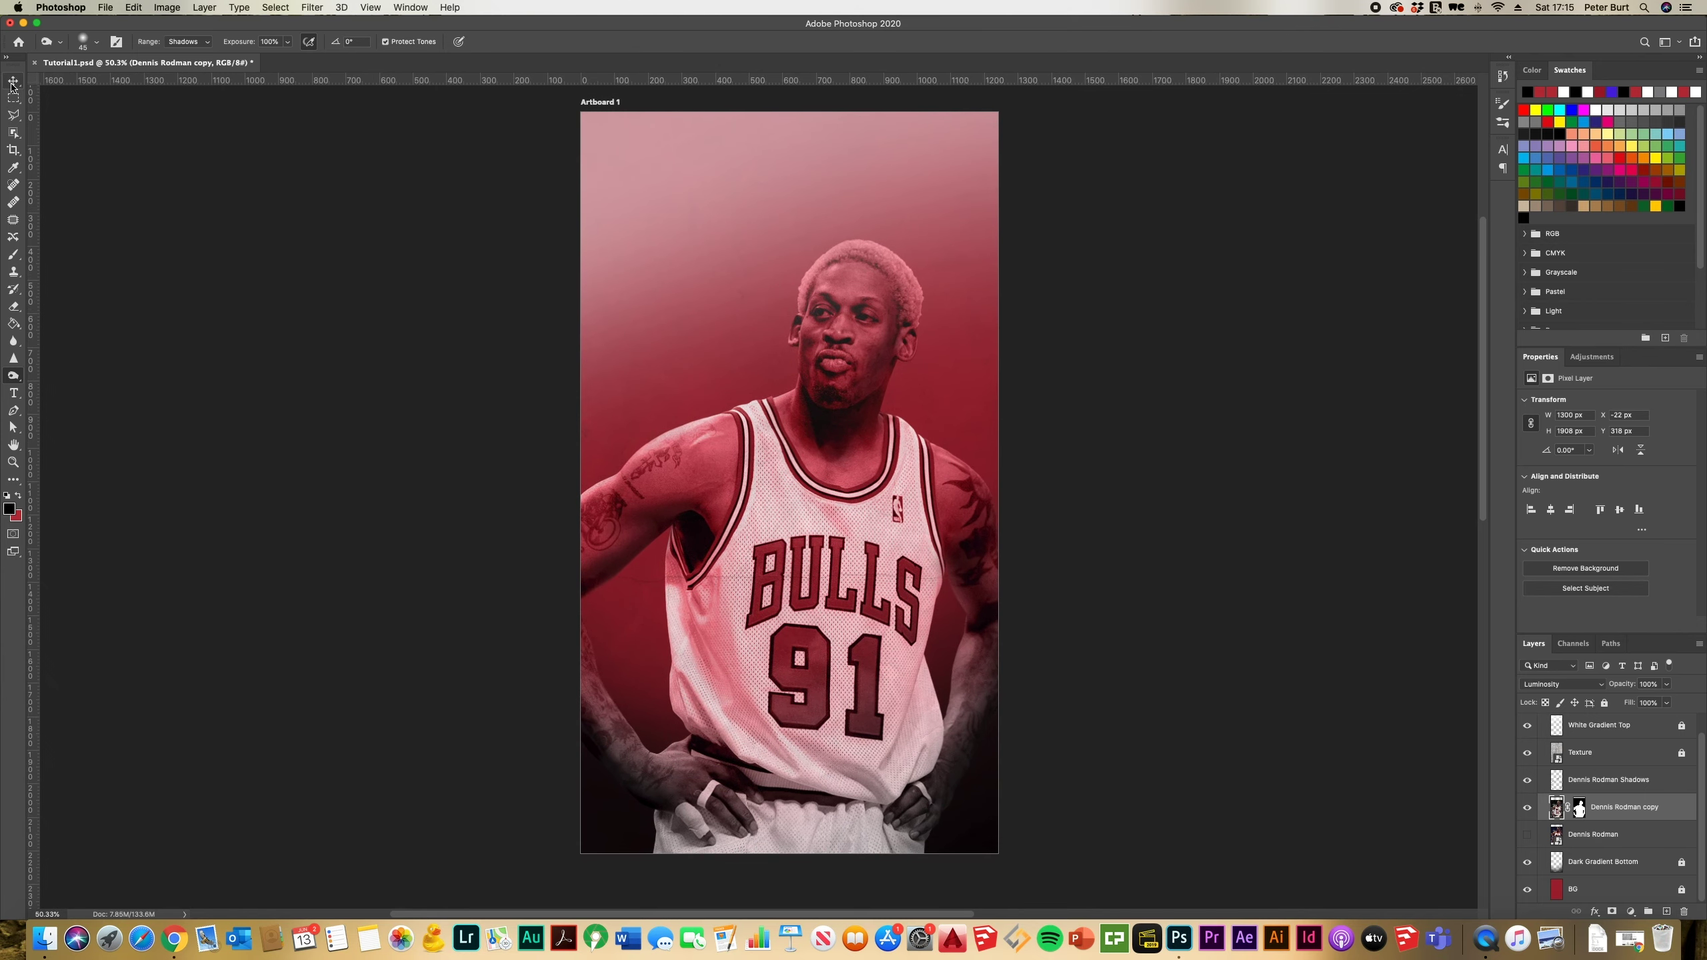
{"action": "left_click", "coordinate": [1059, 546]}
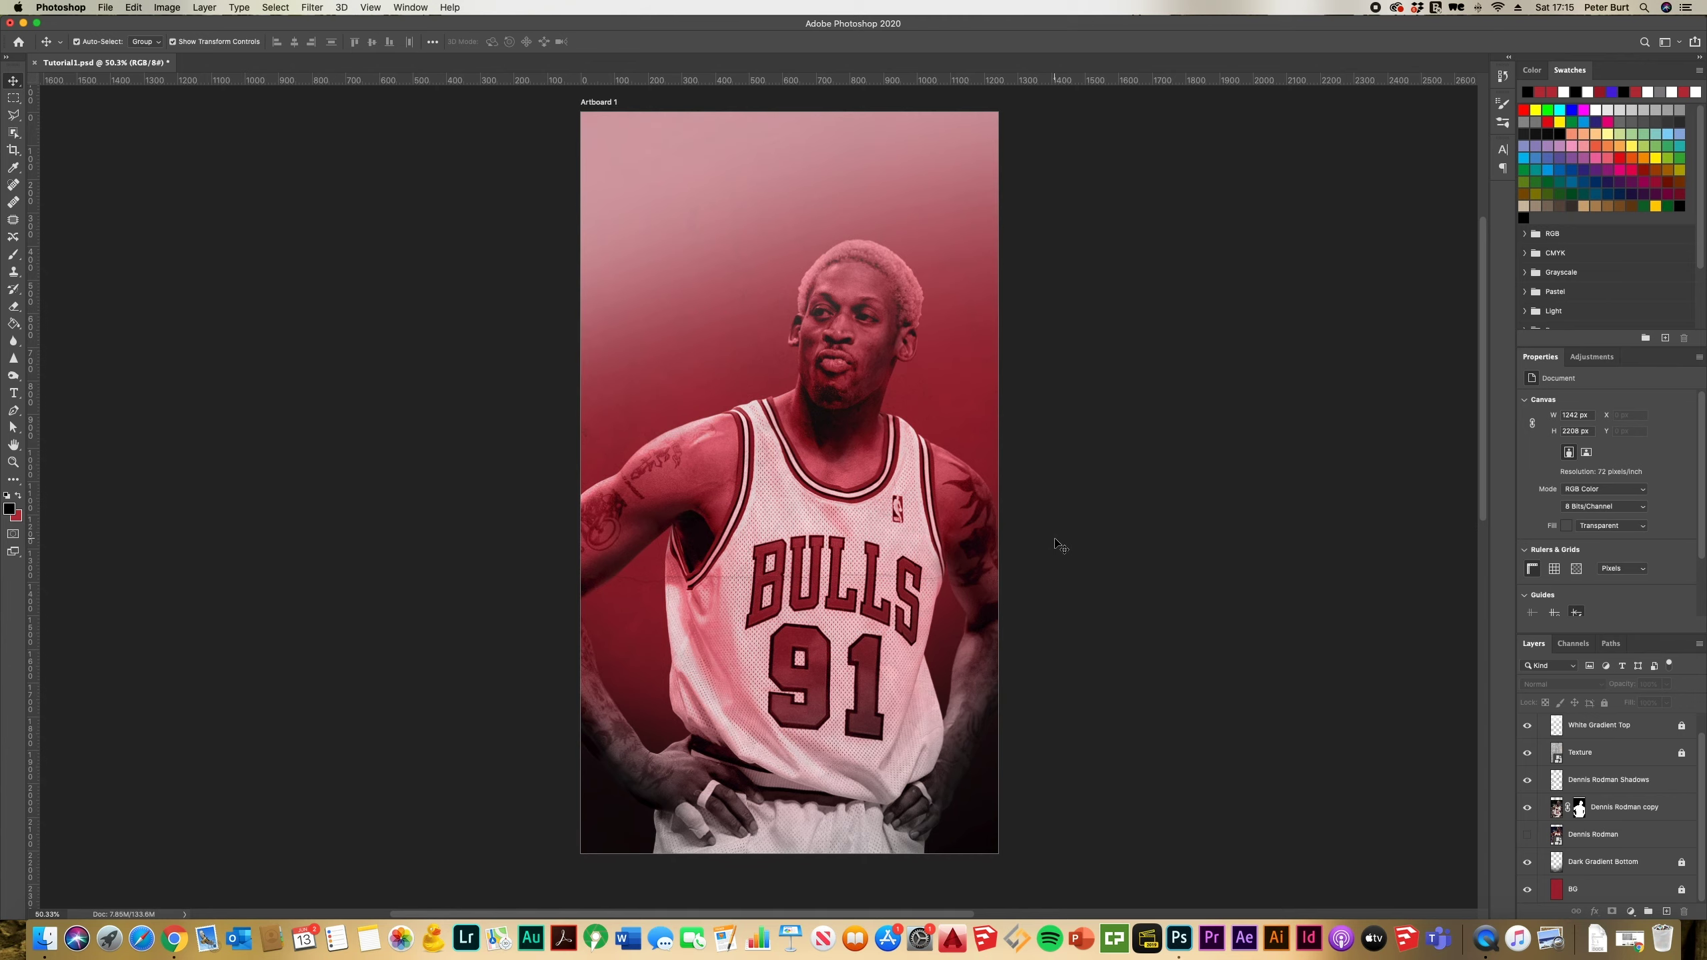